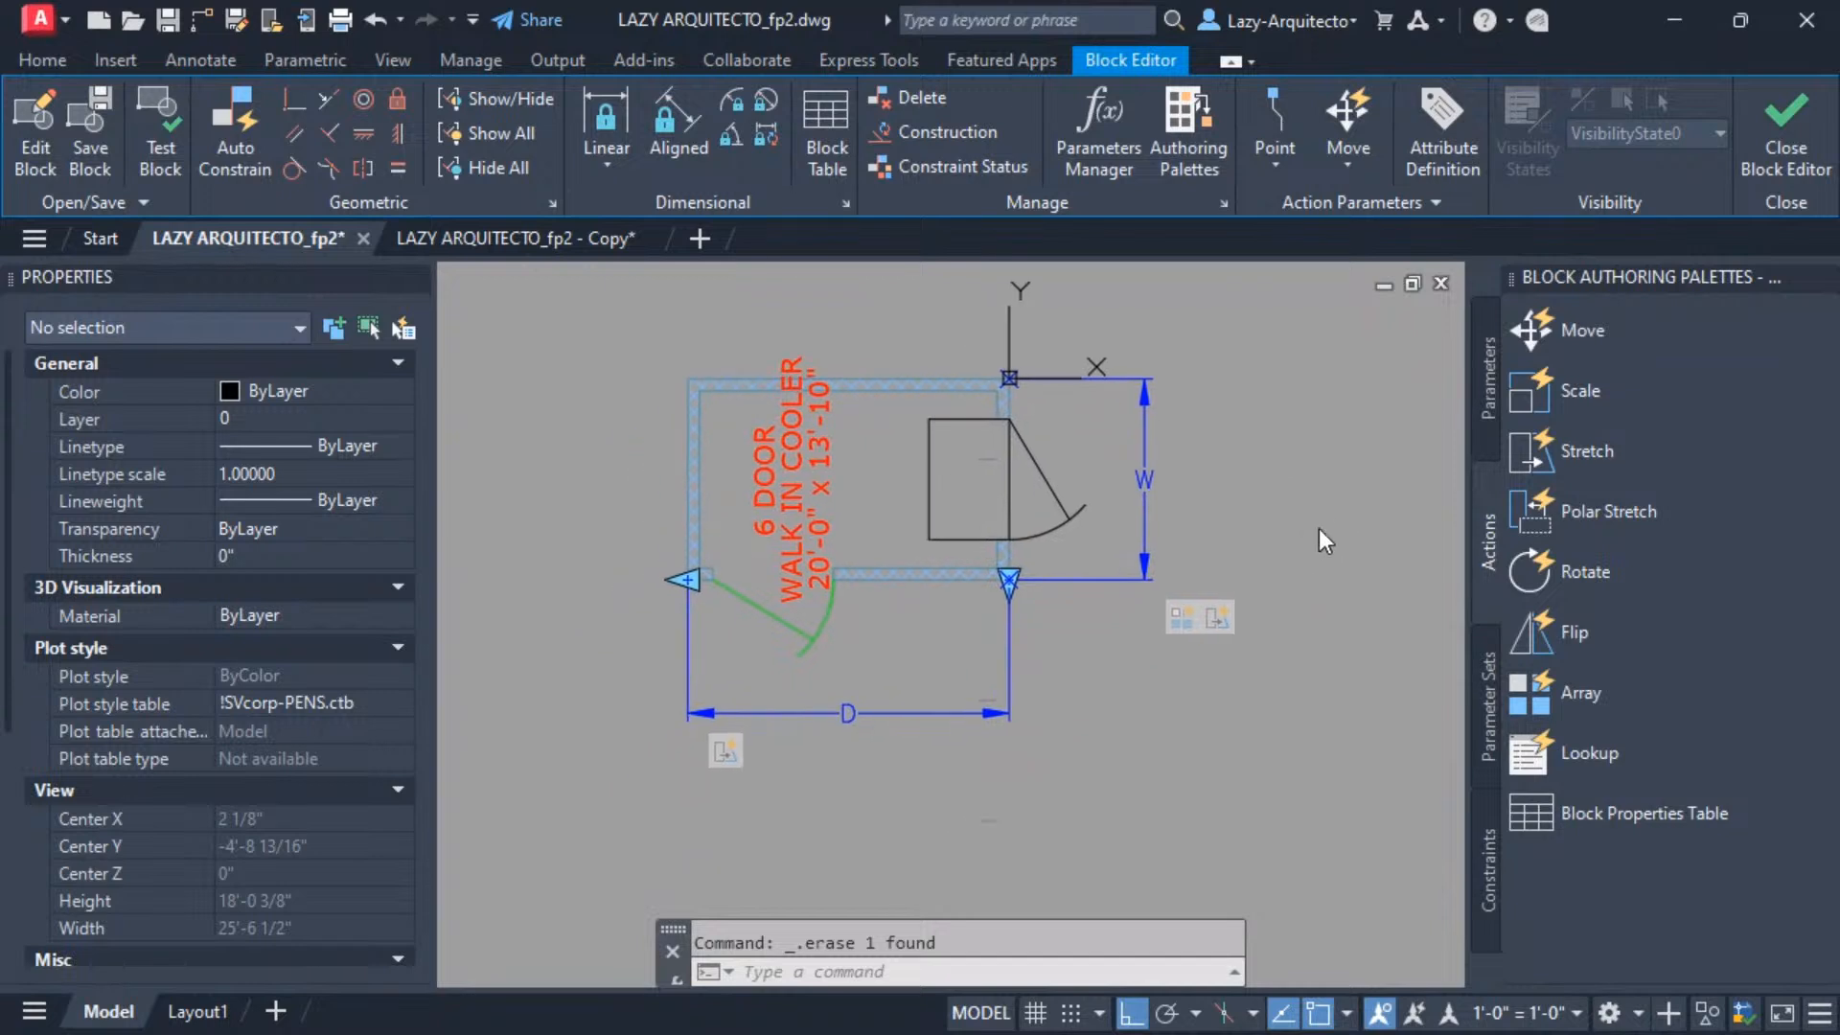
Inspect the array and stretch actions tied to the W parameter and regenerate the block display.
left_click(1185, 620)
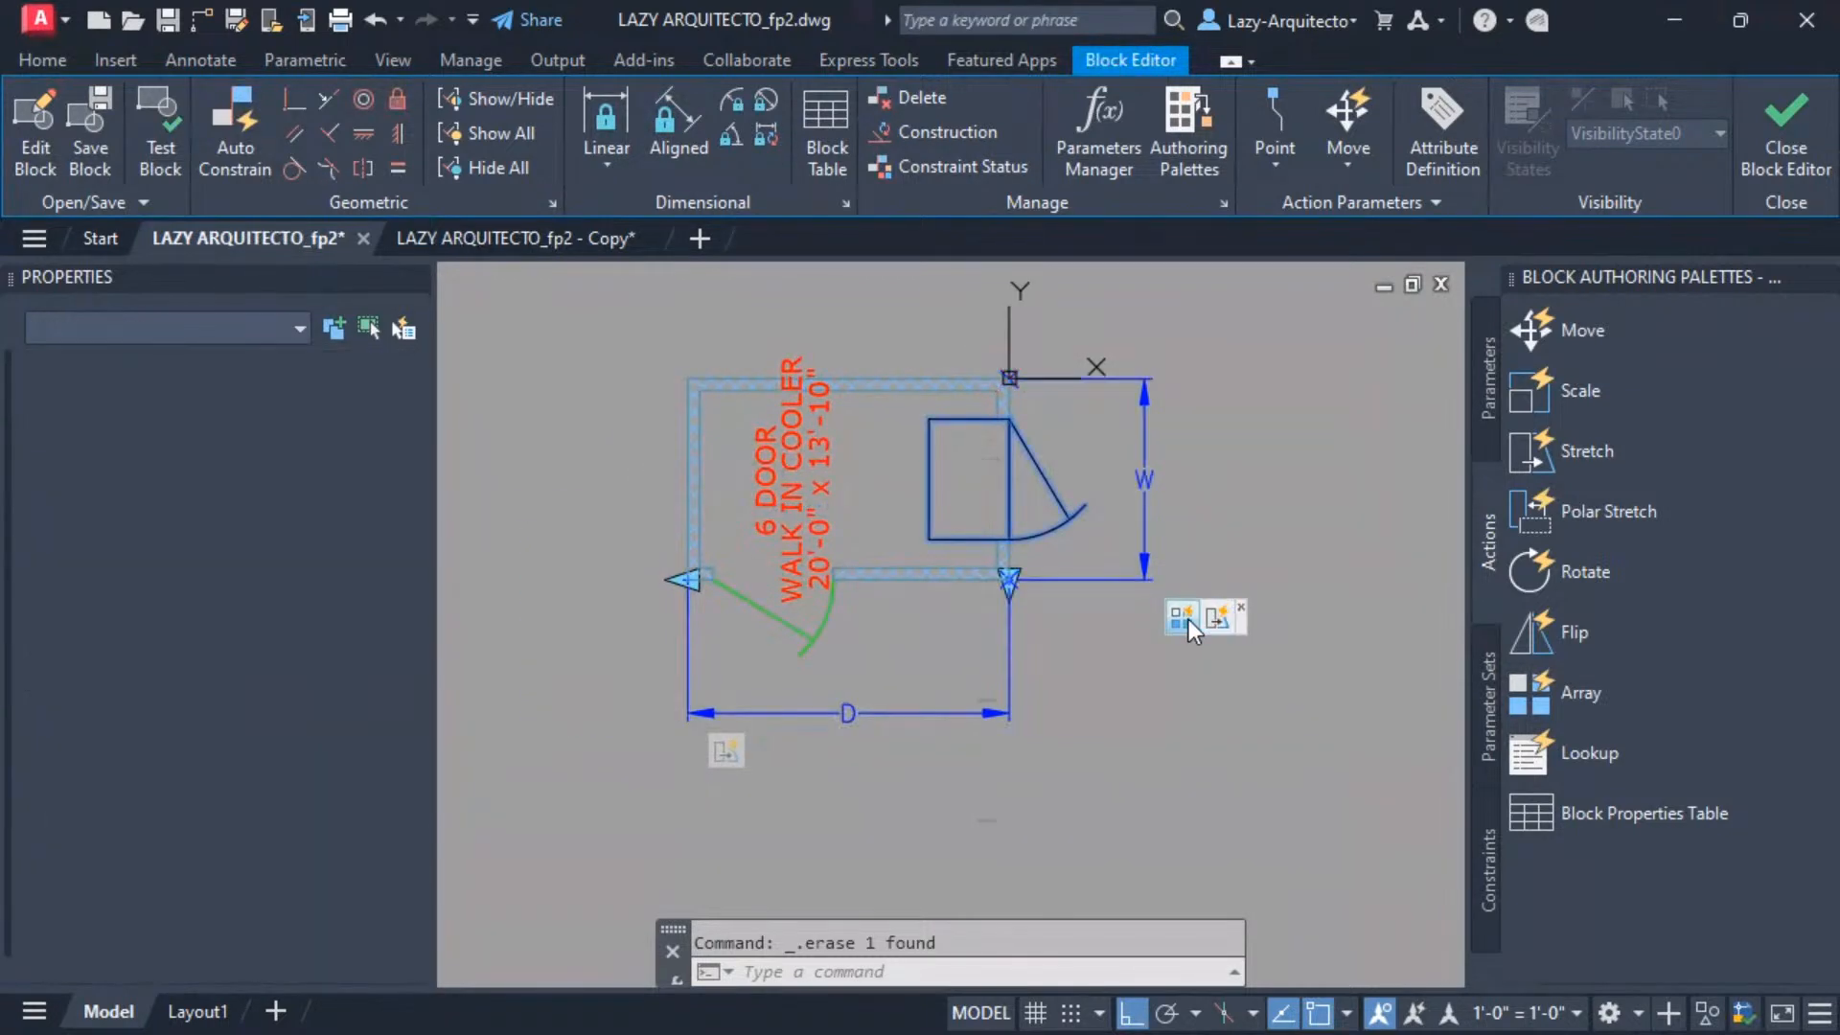
left_click(1216, 619)
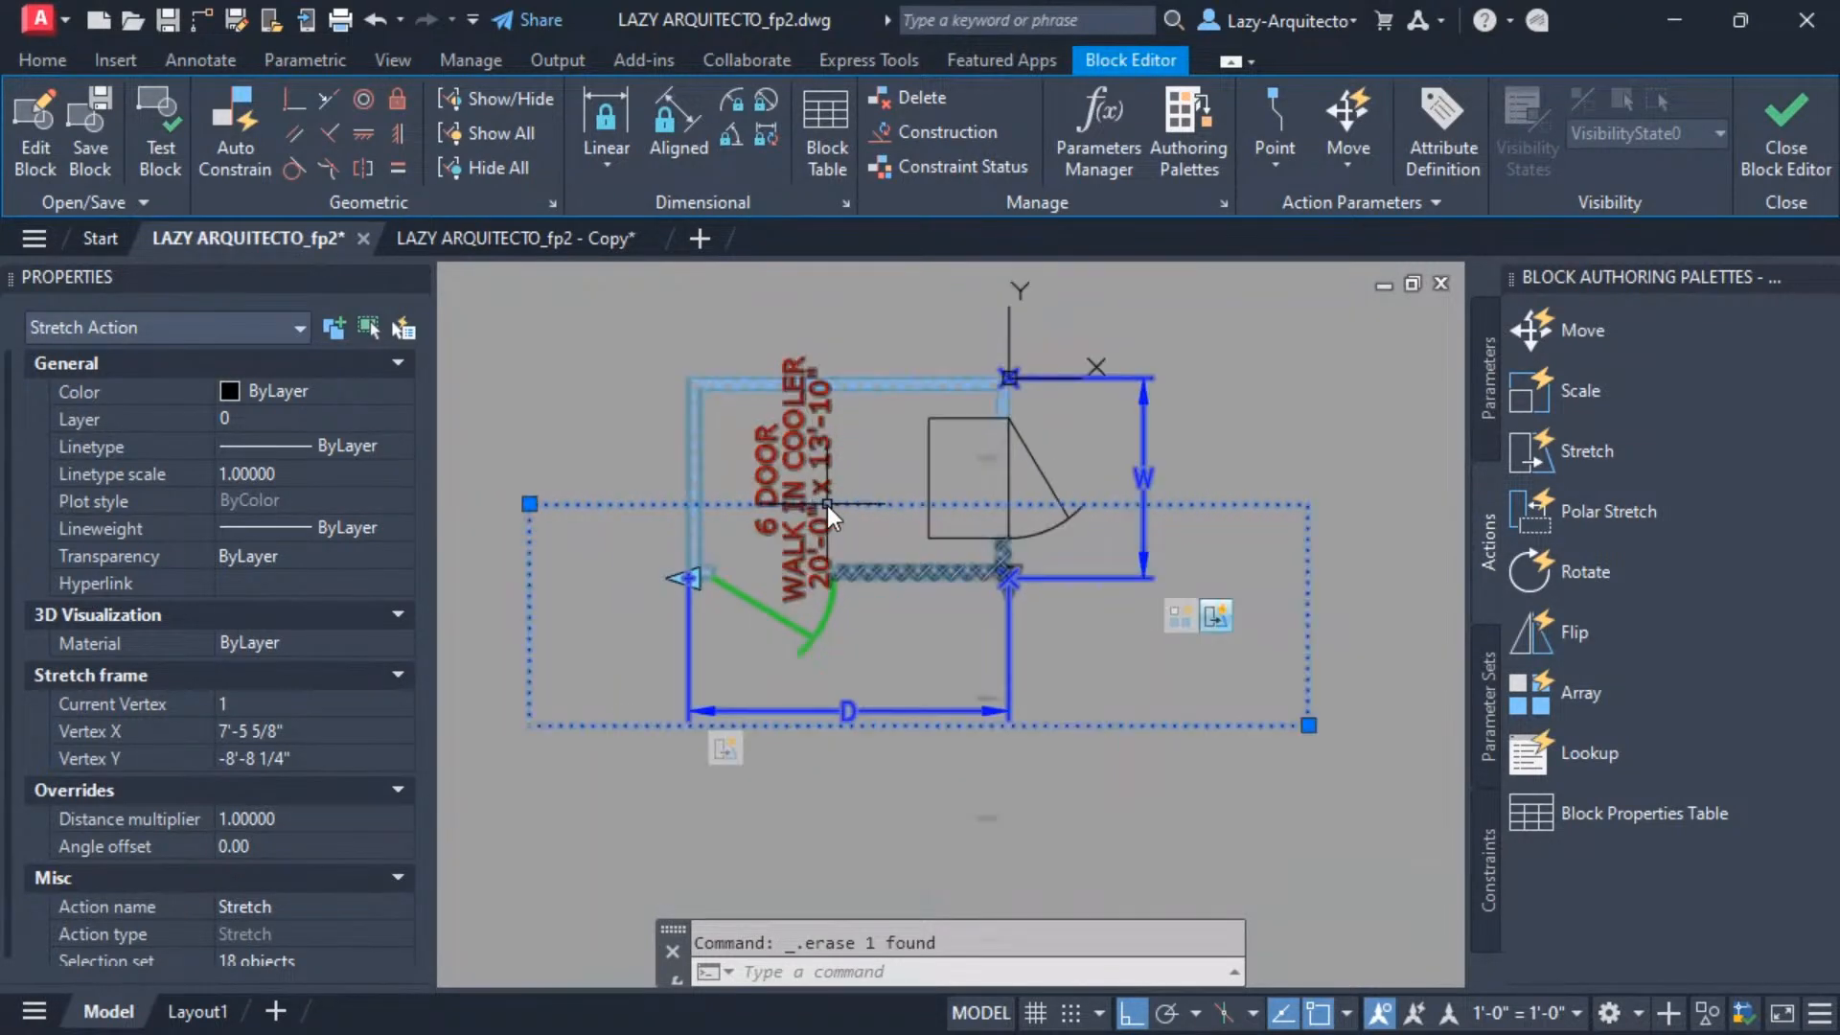
key("Escape")
left_click(829, 475)
key("Escape")
type("rea")
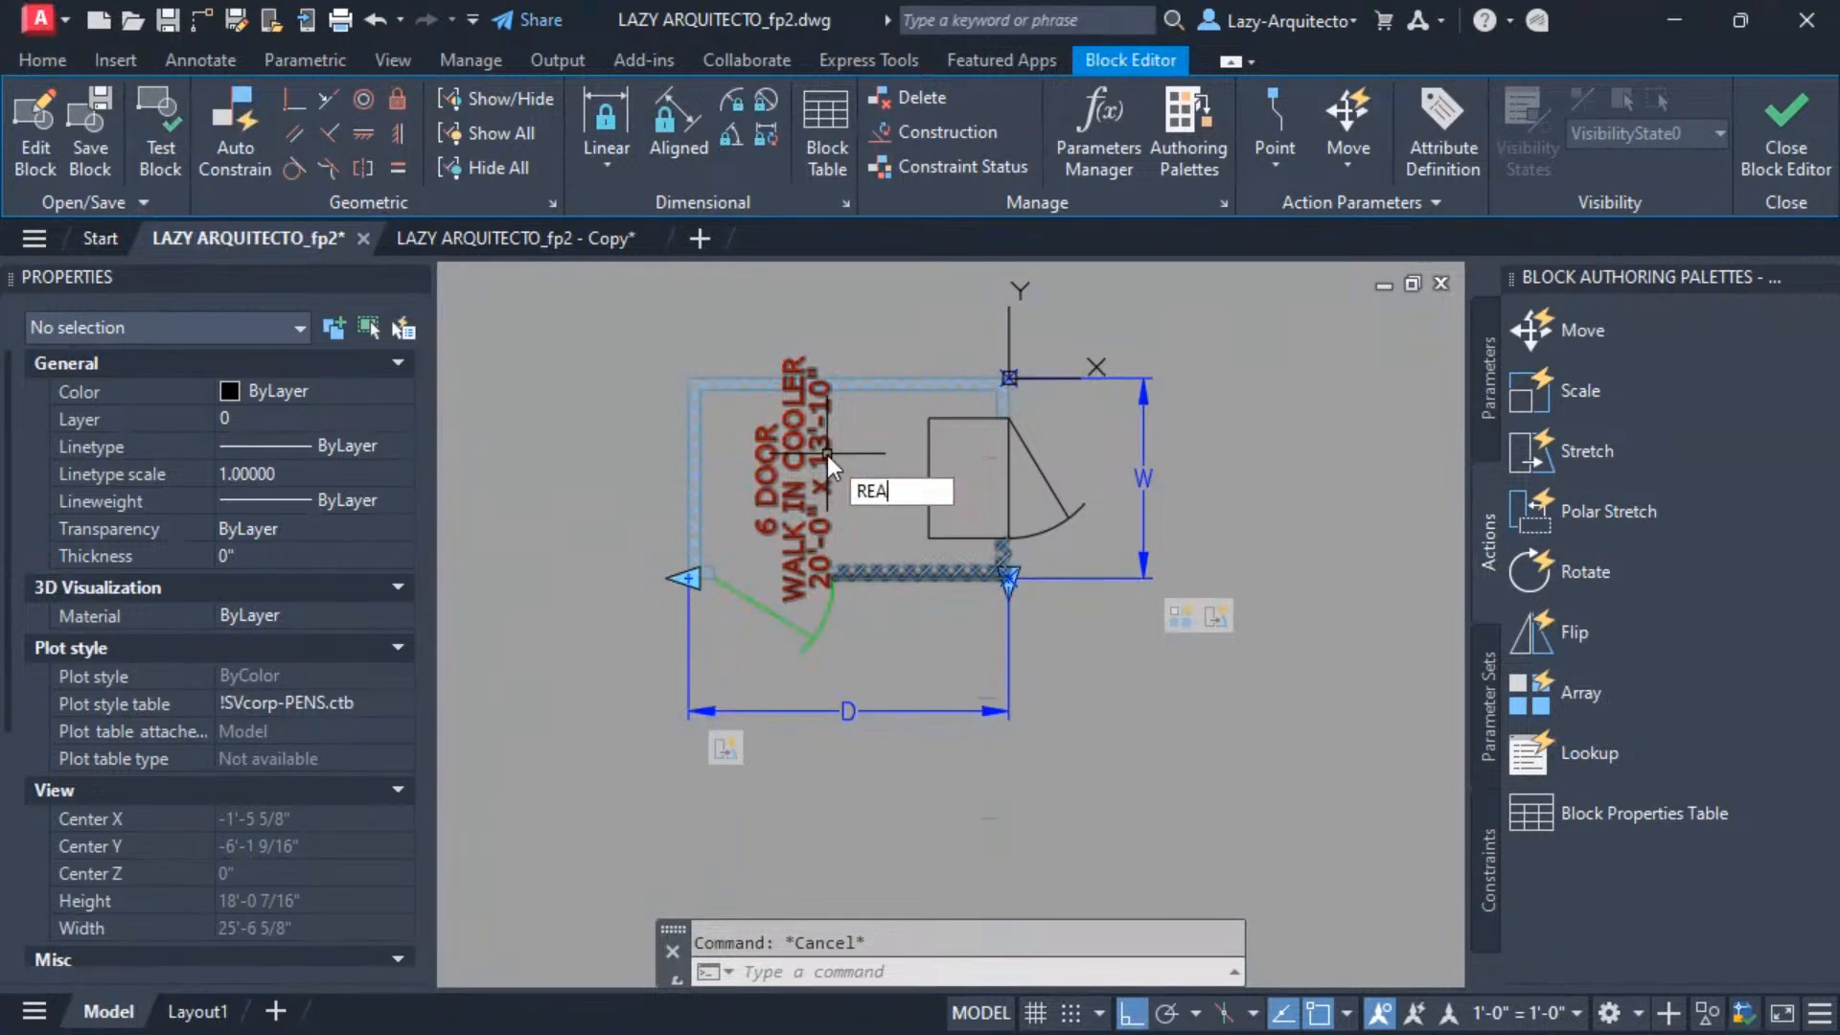
key("Return")
Move the walk-in cooler label straight down a short distance inside the block.
left_click(827, 457)
type("m")
key("Return")
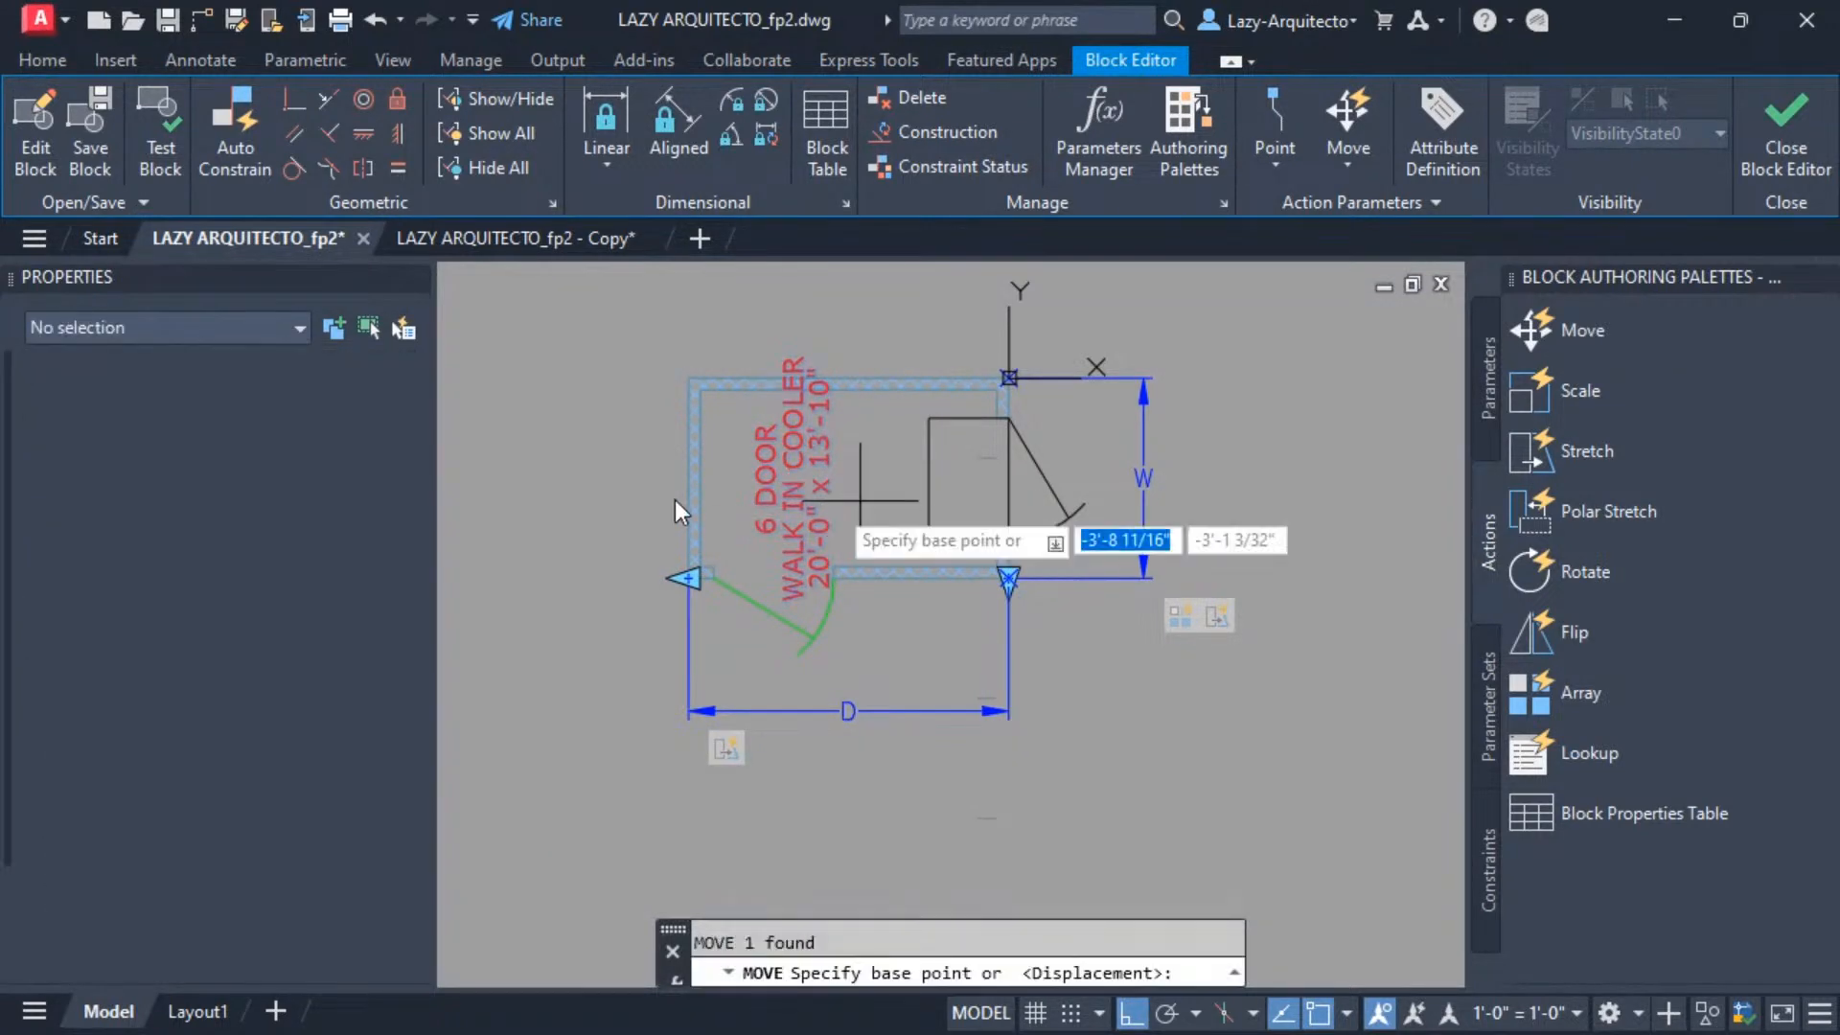
left_click(596, 536)
left_click(591, 594)
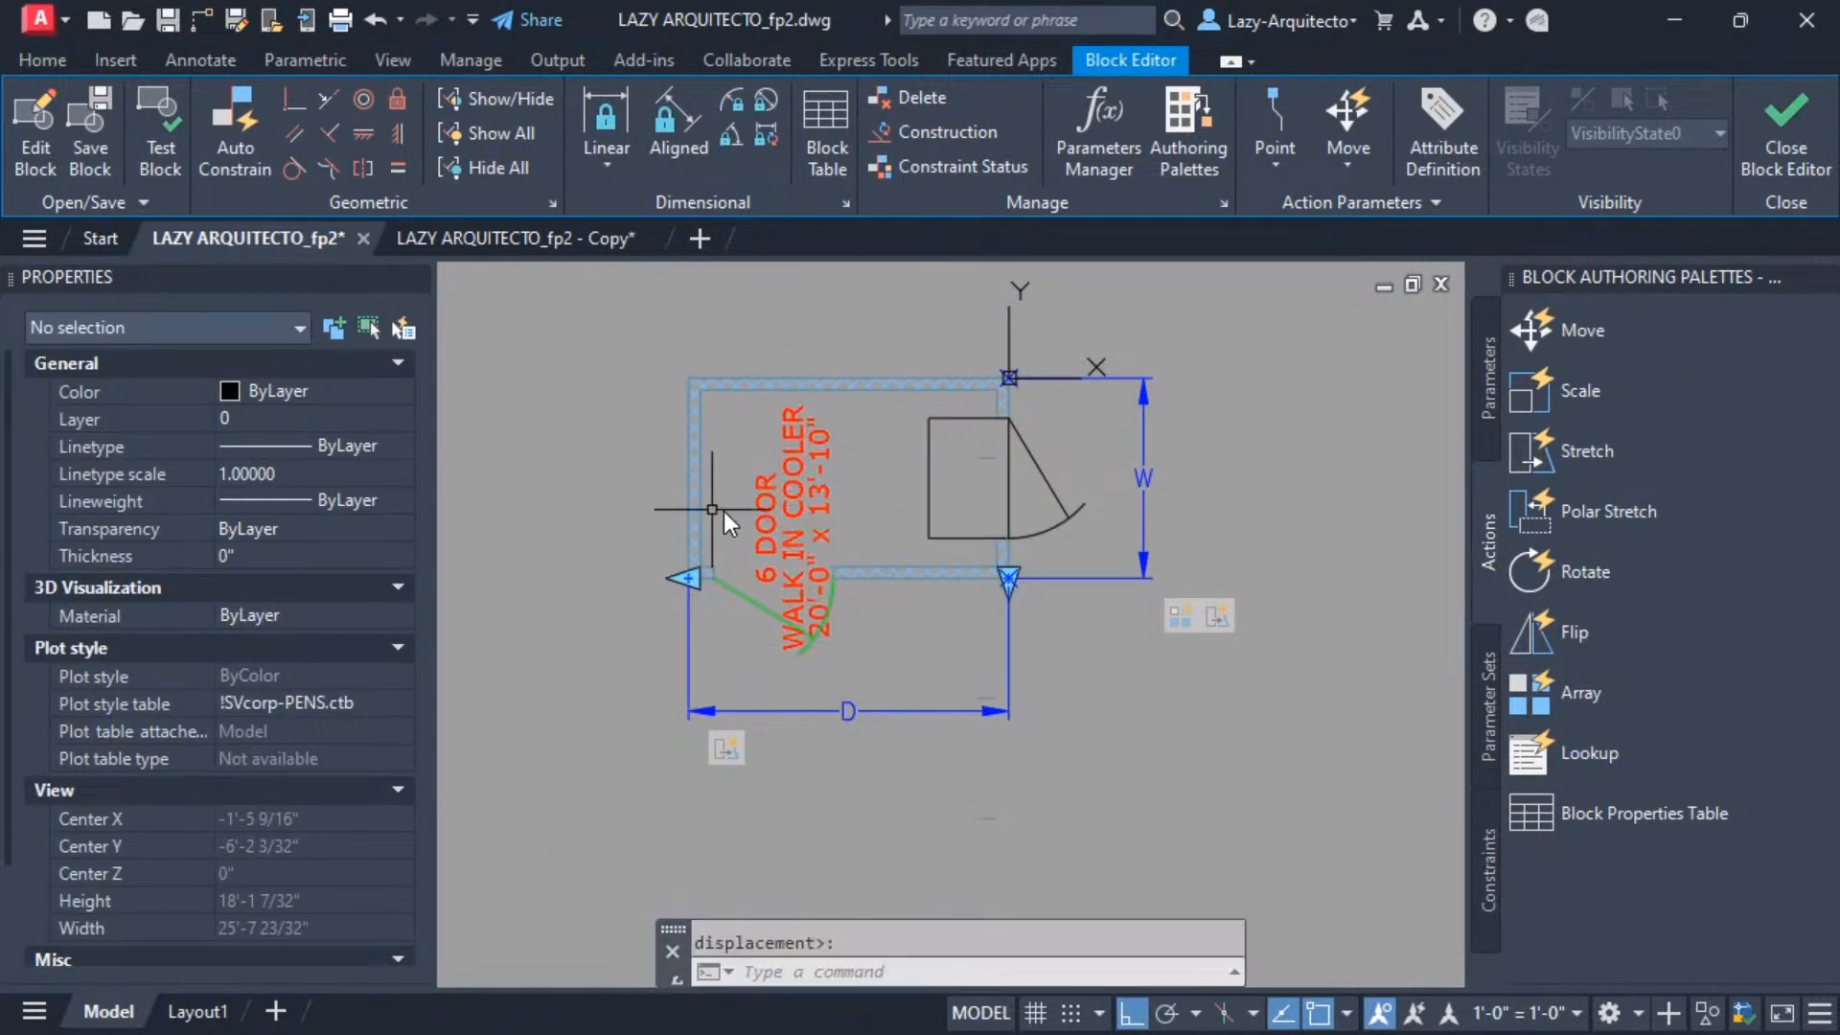
Test the block and stretch the cooler in length until the door array holds five doors.
left_click(157, 139)
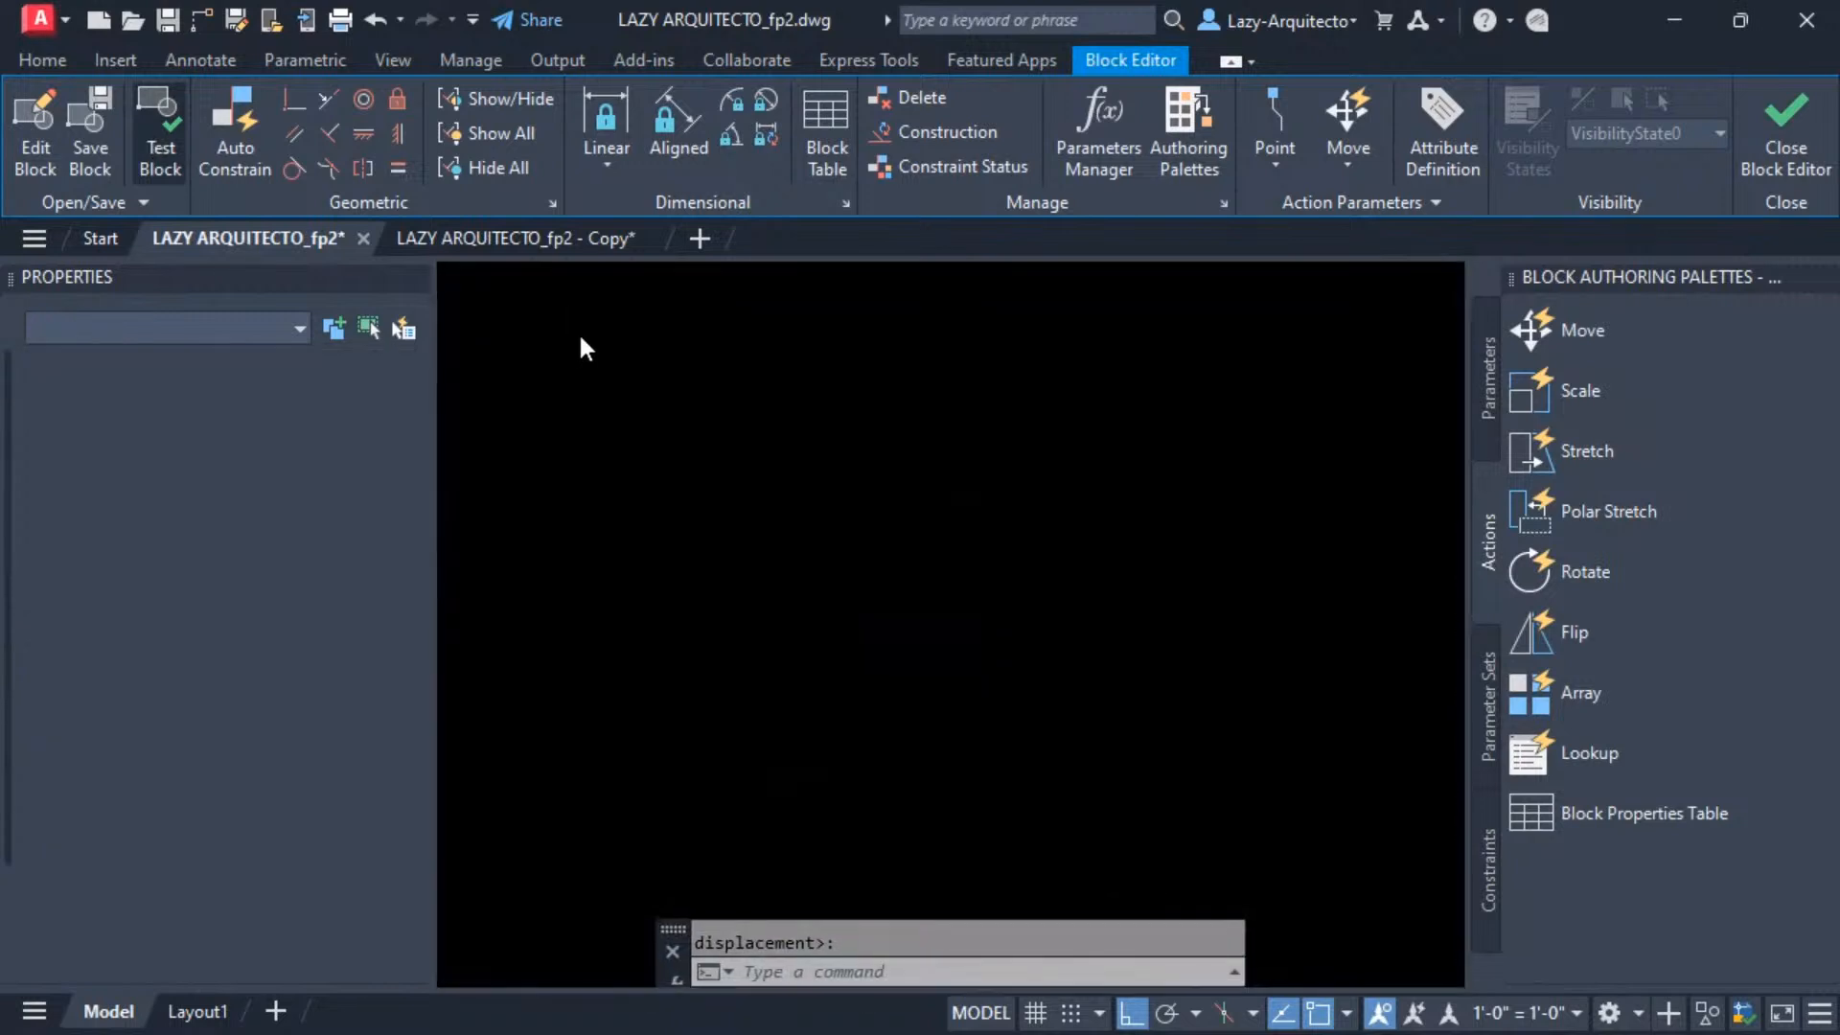
scroll(1152, 635, "up", 3)
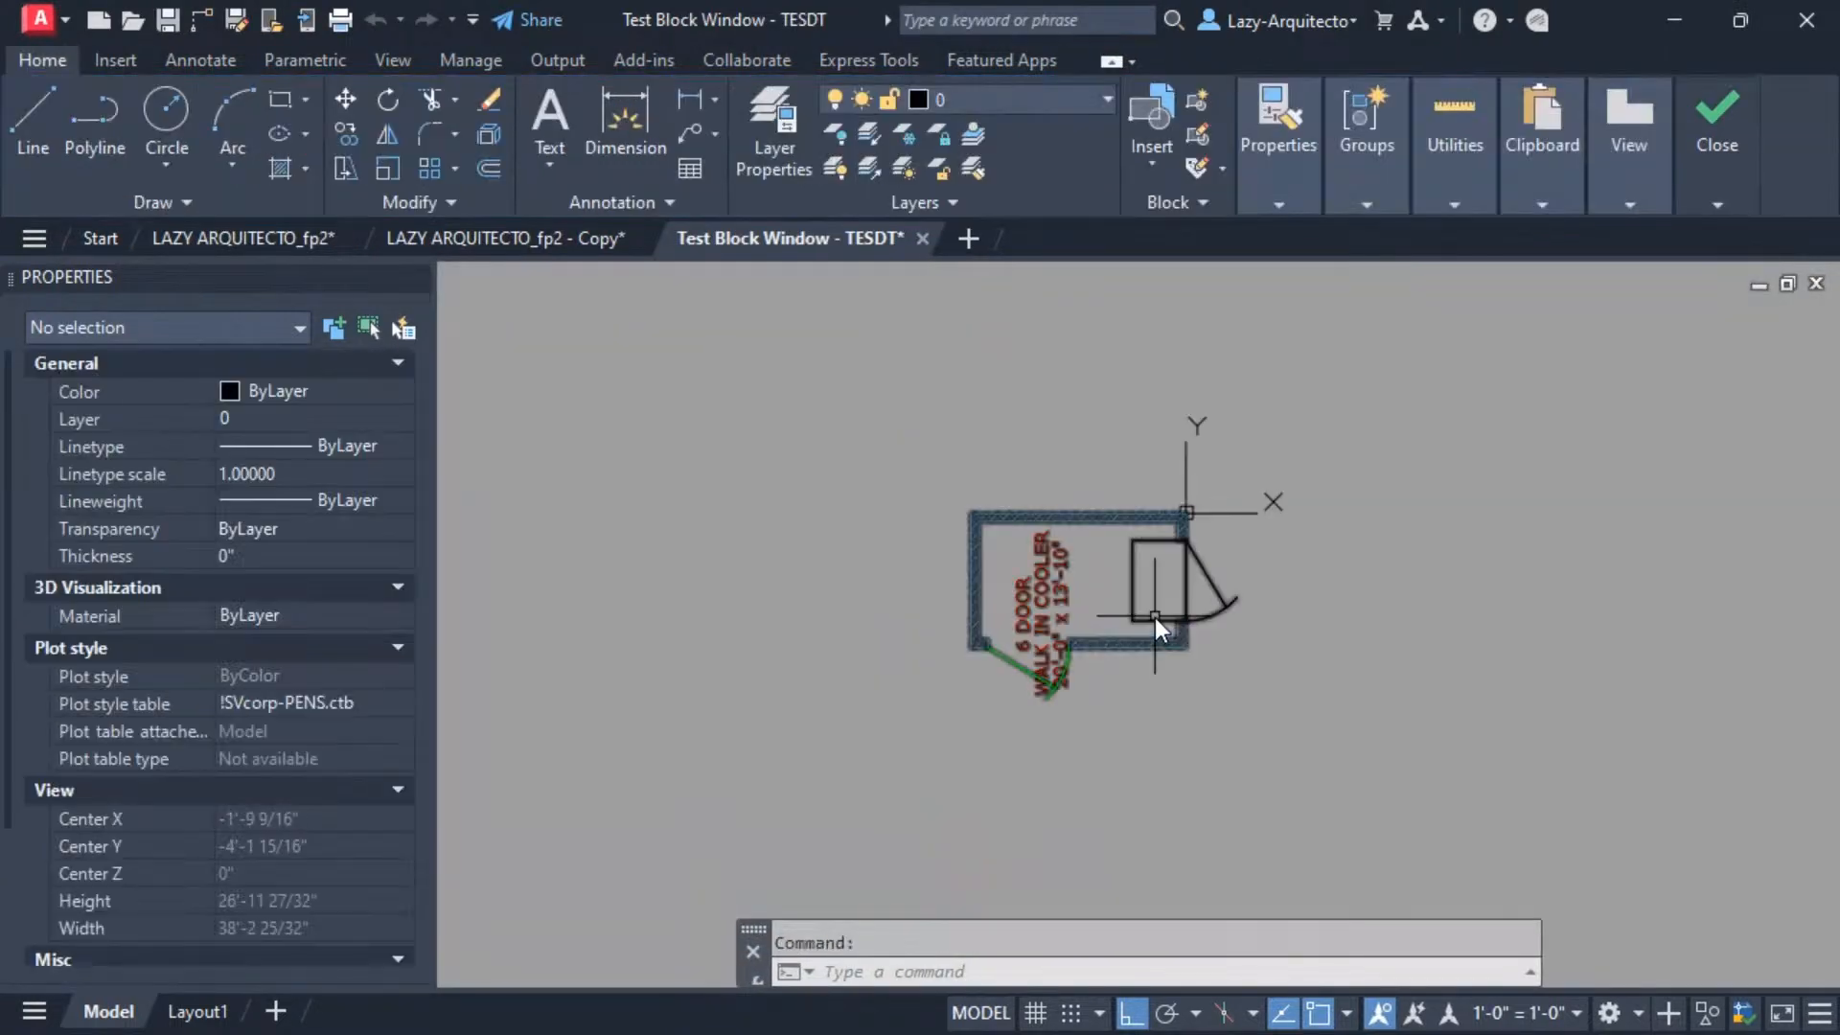
left_click(985, 531)
left_click(985, 531)
left_click(1102, 596)
middle_click_drag(1199, 746, 1089, 562)
left_click(990, 658)
left_click(1052, 568)
left_click(994, 498)
left_click(910, 697)
scroll(842, 659, "down", 2)
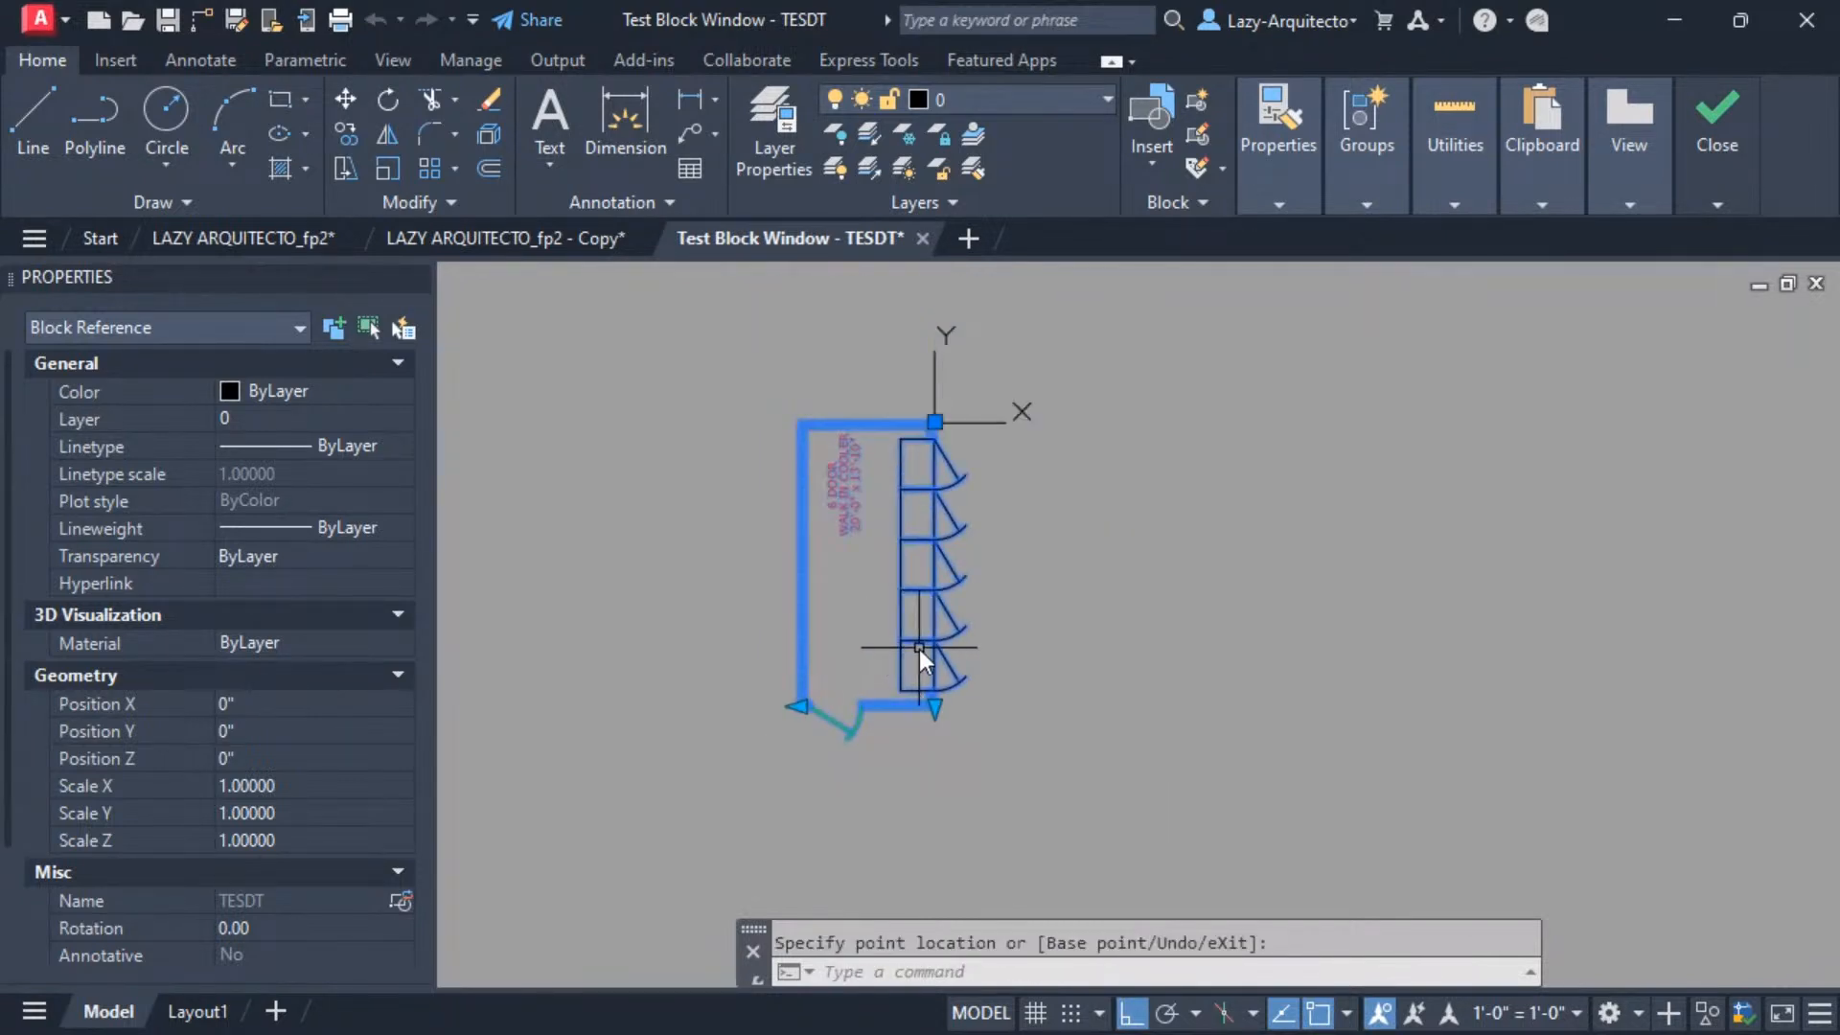
Close the block test and return to the block definition in the LAZY ARQUITECTO_fp2 drawing.
key("Escape")
left_click(923, 590)
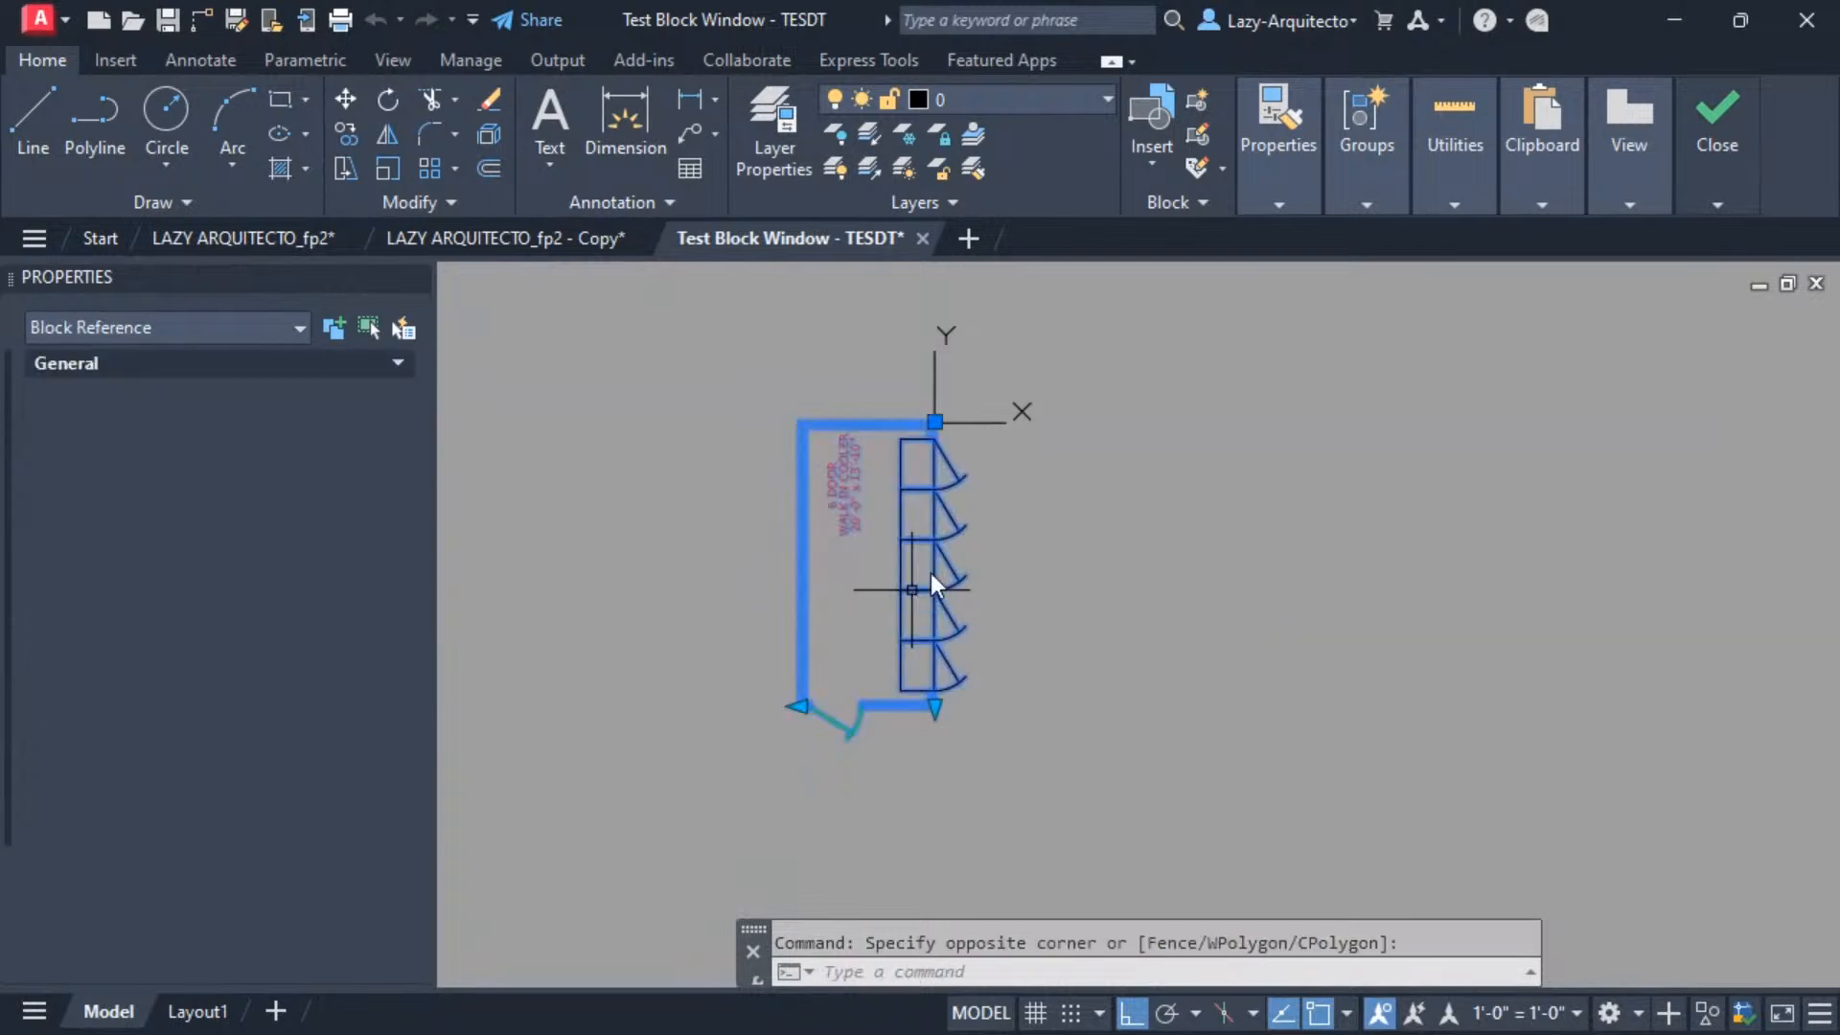
left_click(1722, 144)
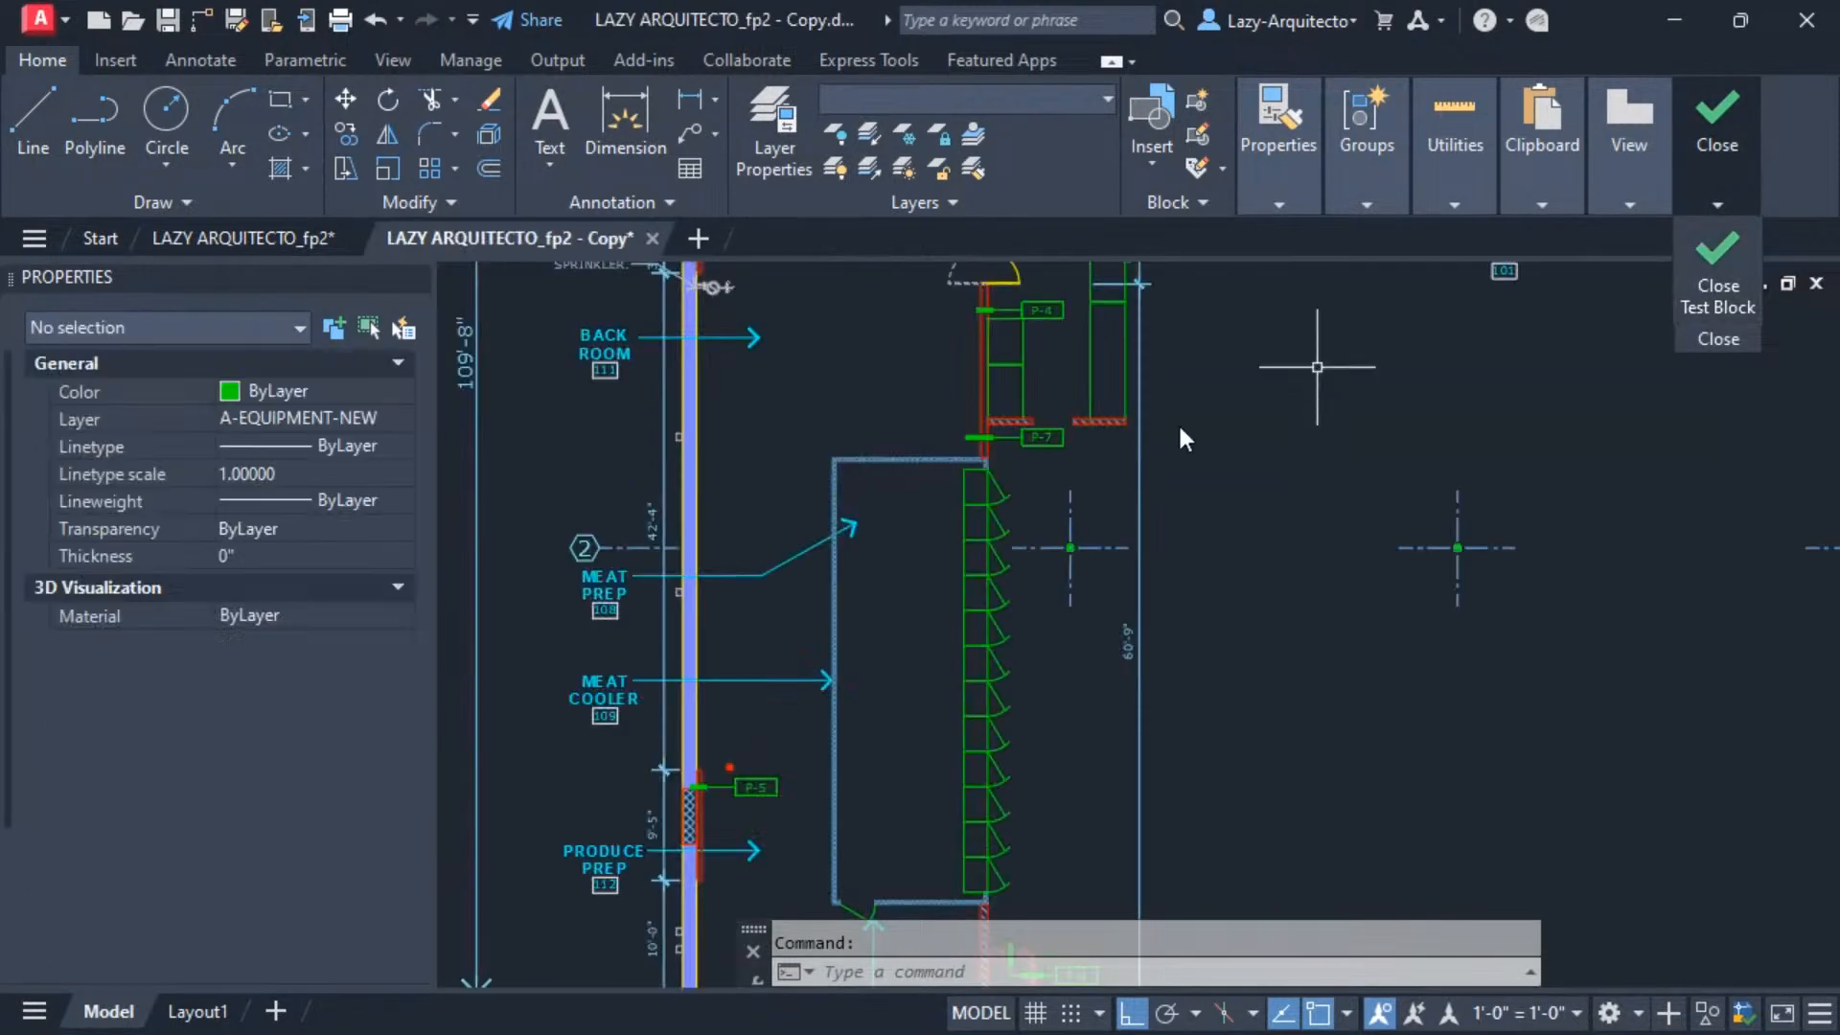
left_click(257, 238)
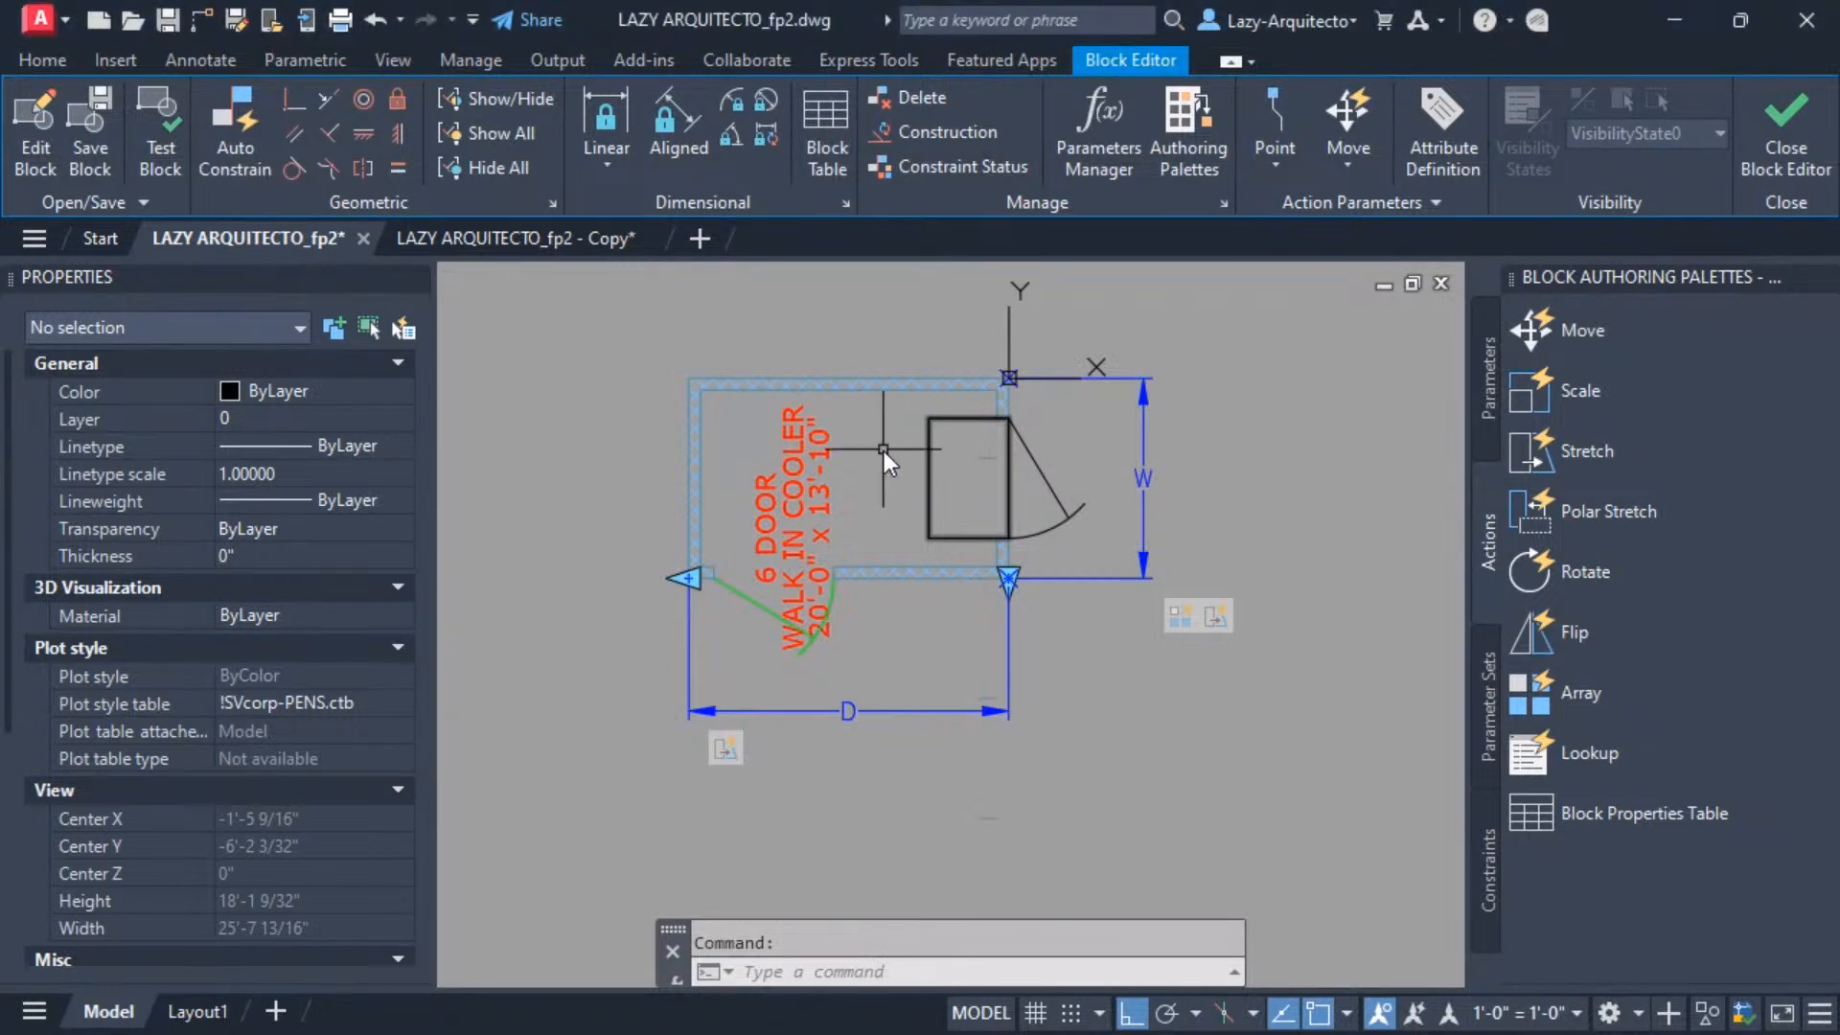
mouse_move(905, 458)
middle_mouse_down()
mouse_move(918, 508)
mouse_move(946, 521)
middle_mouse_up()
key("Escape")
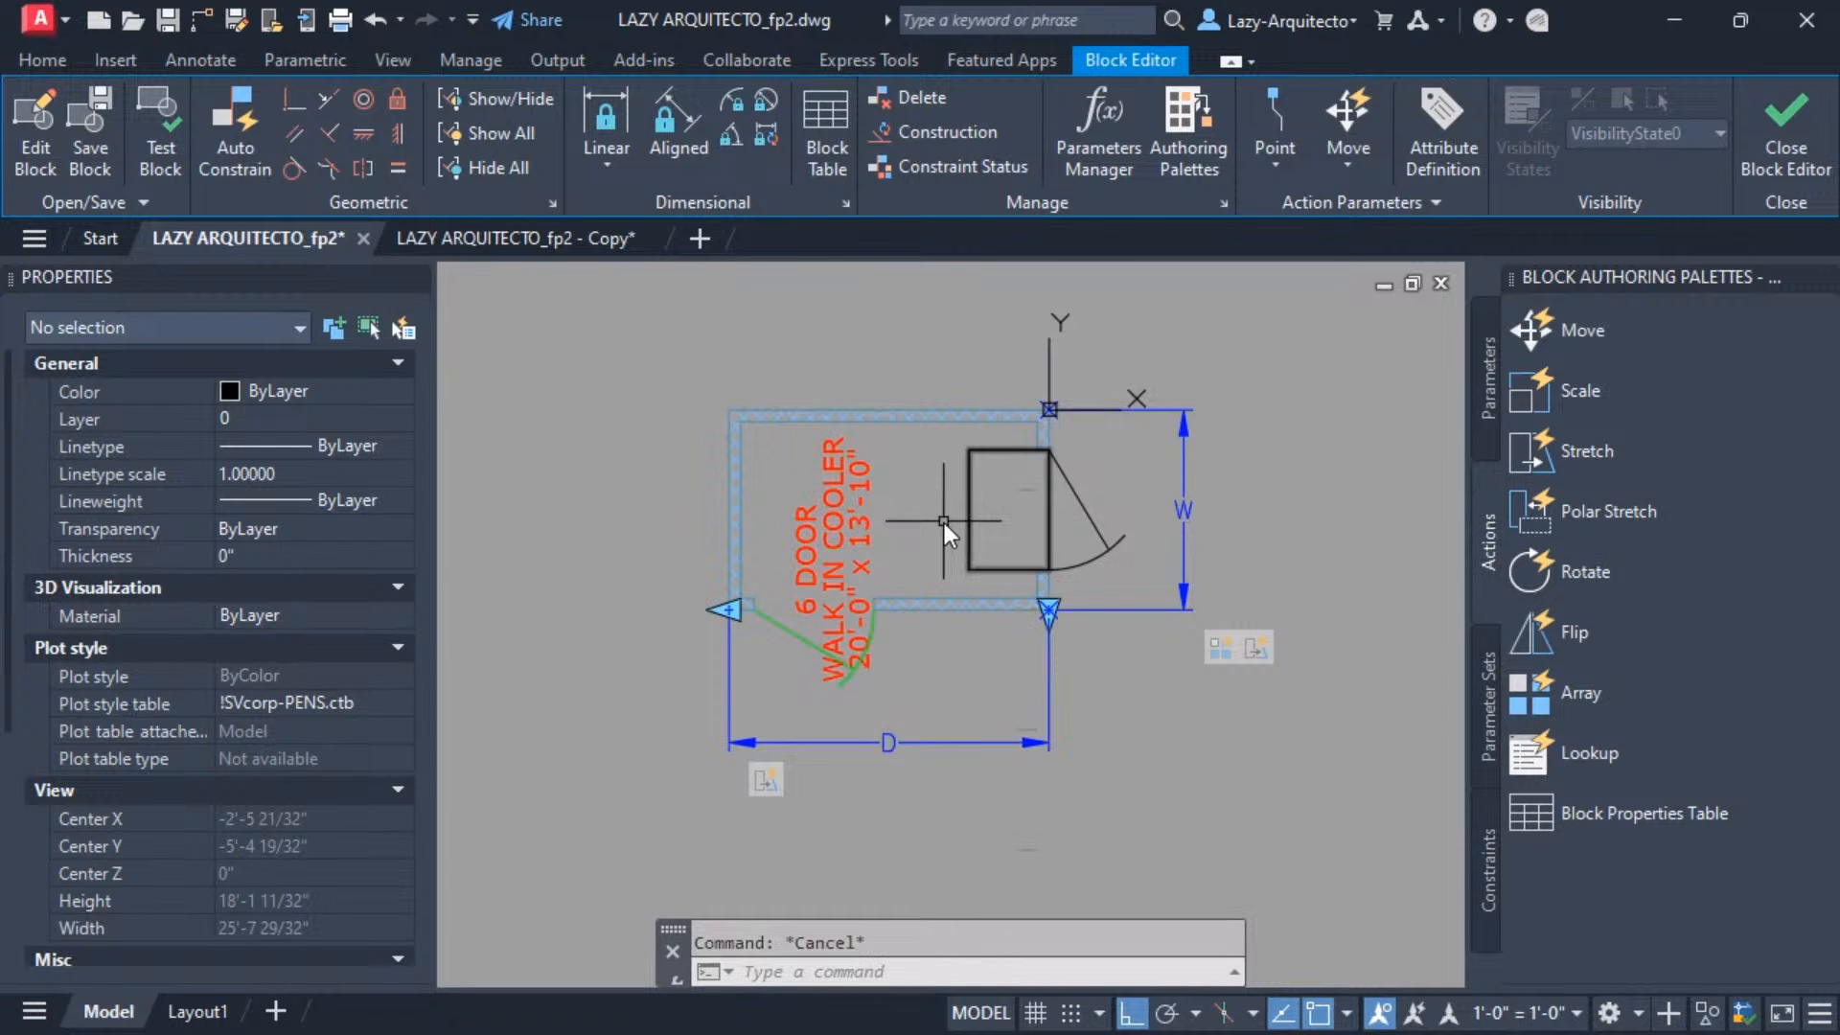
Test the block again and lengthen the cooler in two stages, to three and four doors.
left_click(160, 144)
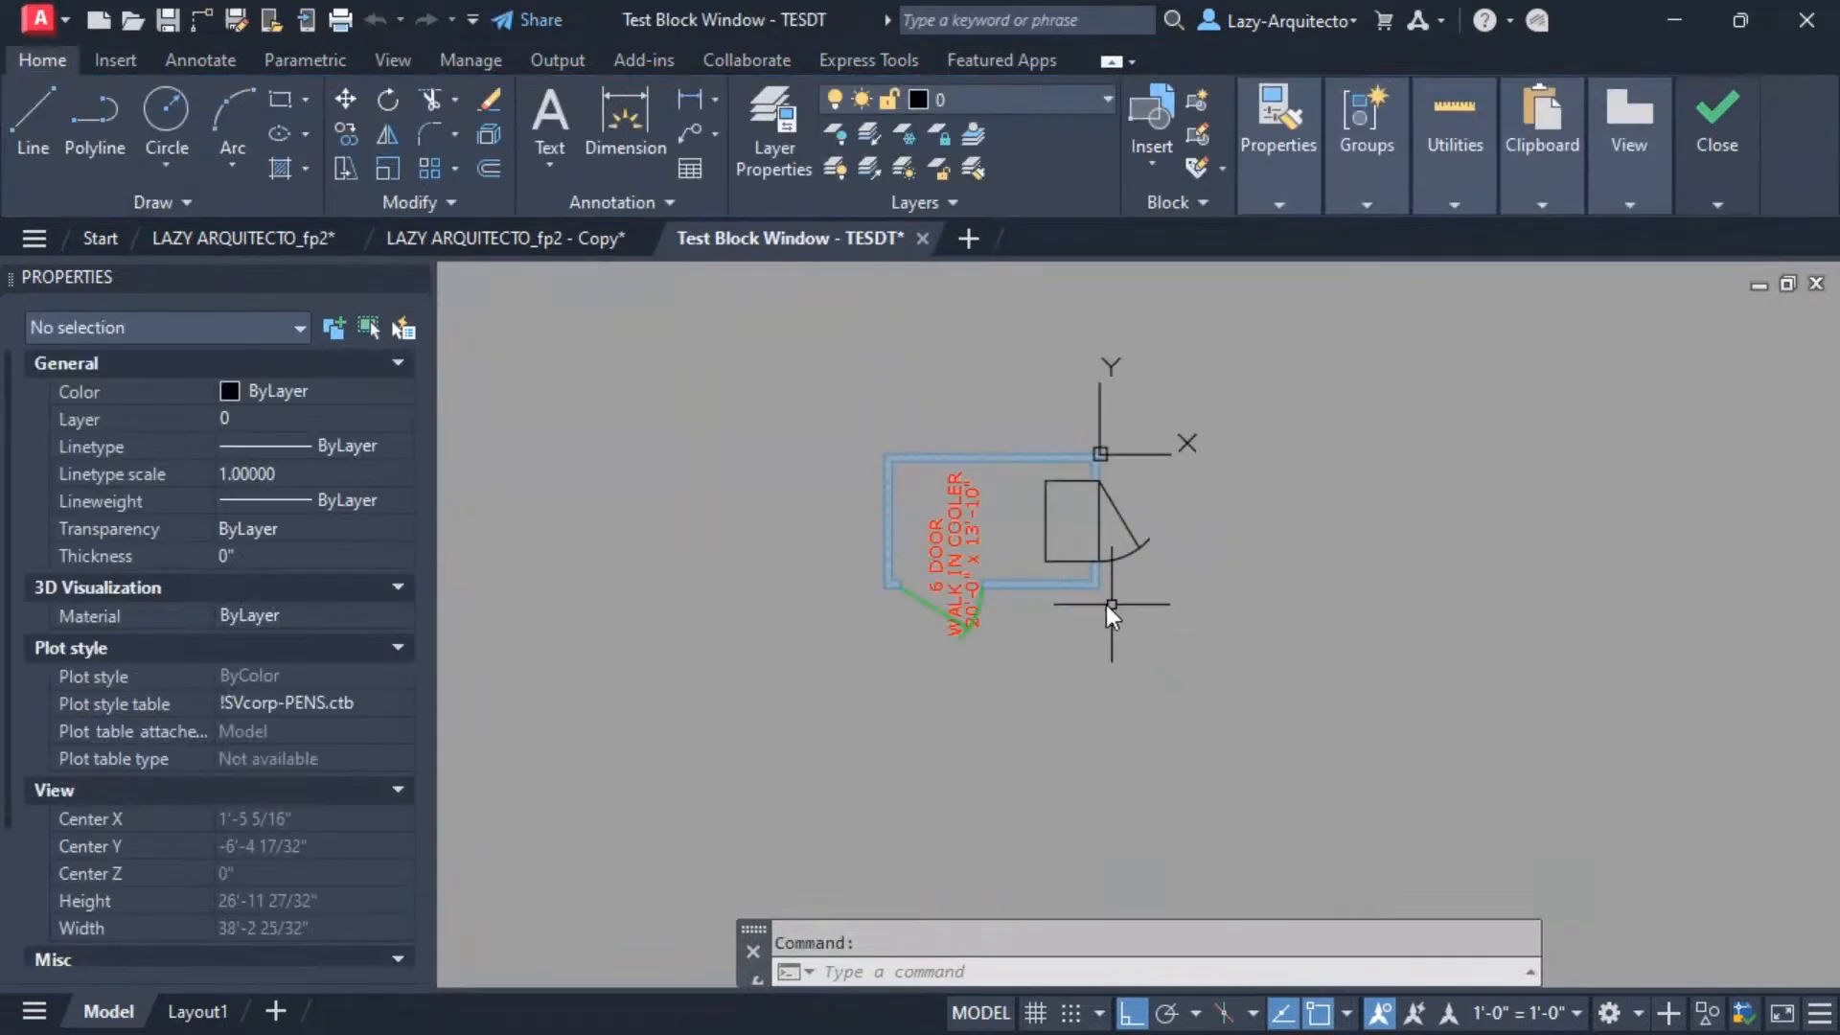
left_click(1020, 577)
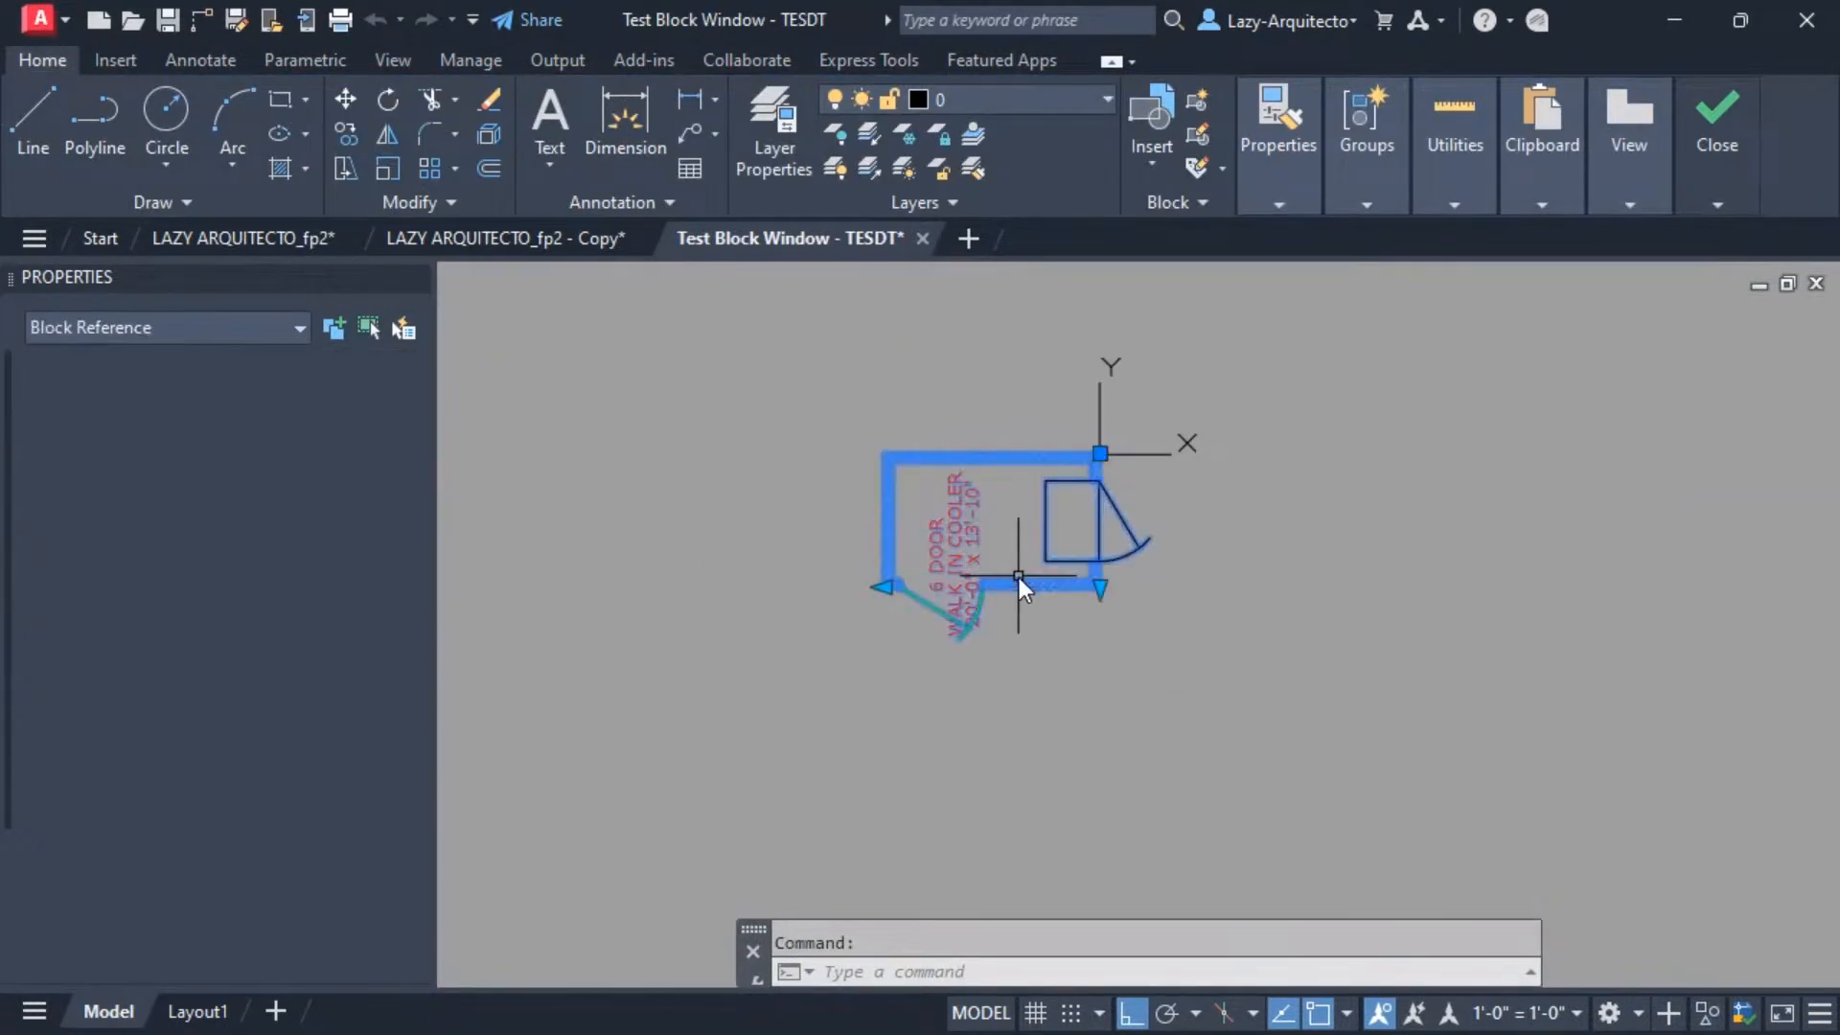
left_click(1102, 589)
left_click(1146, 751)
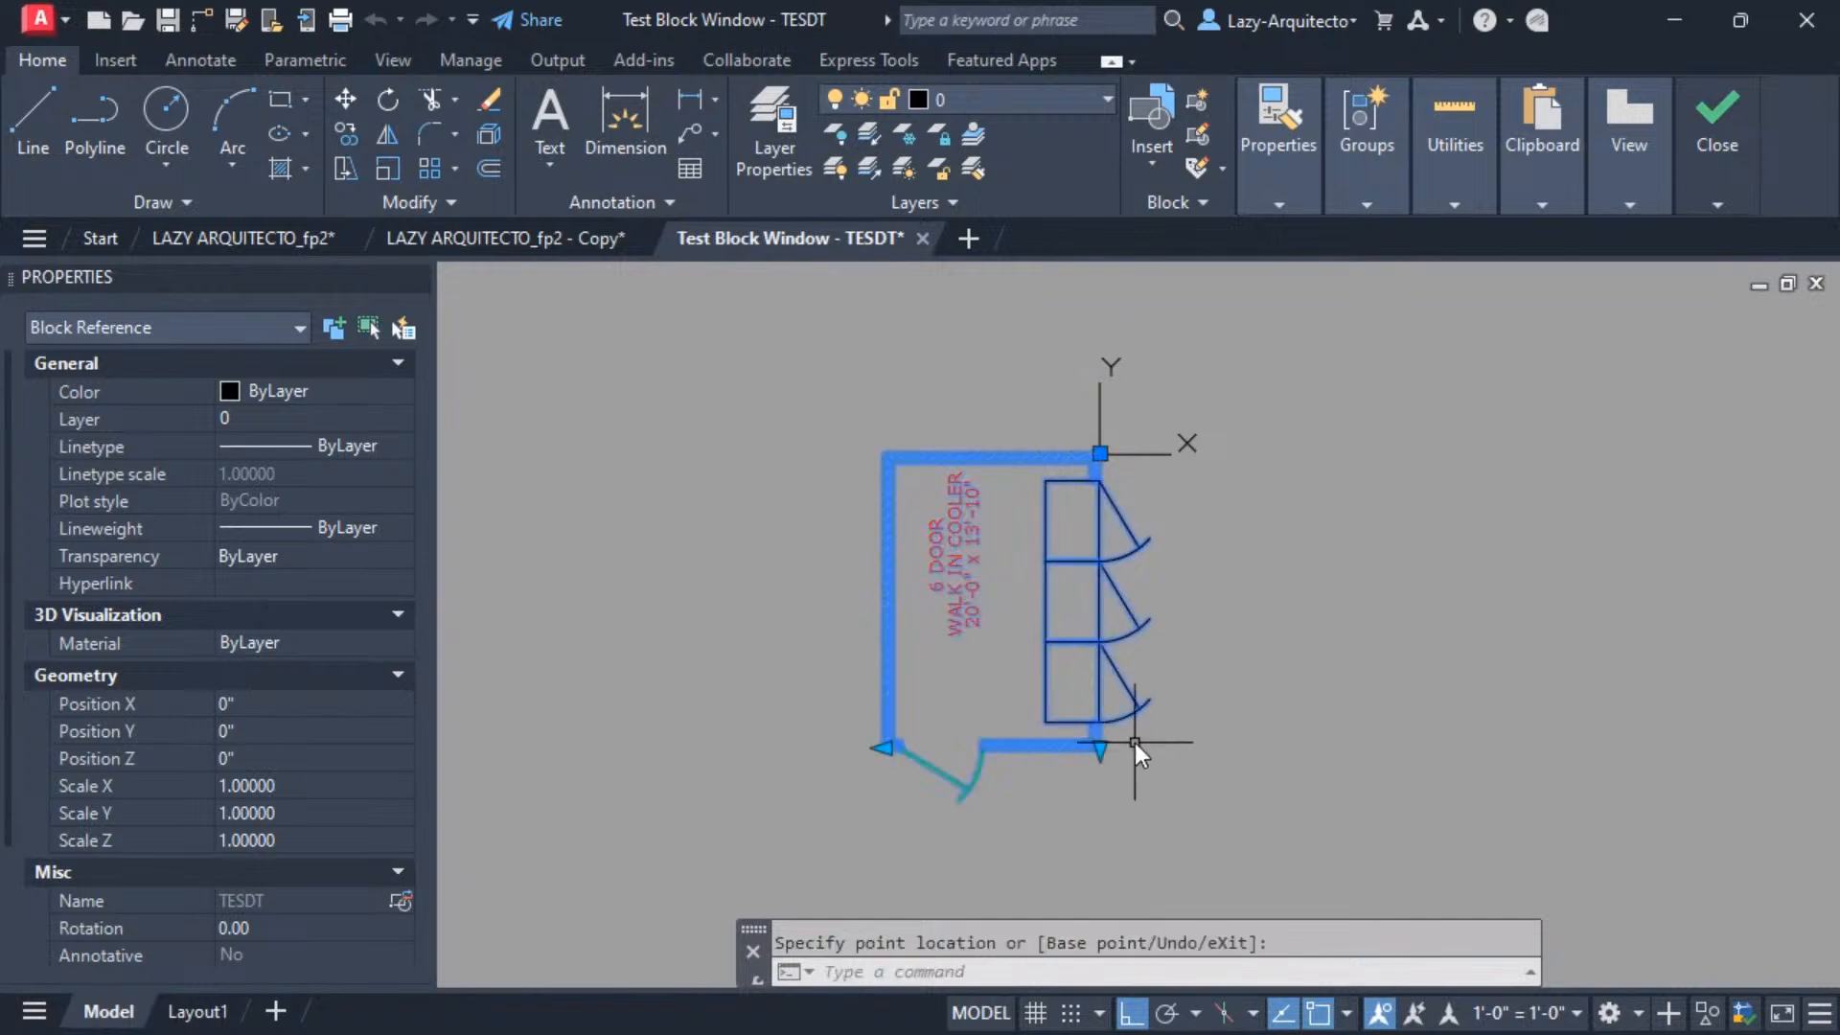
middle_click_drag(1141, 750, 1083, 636)
left_click(1035, 736)
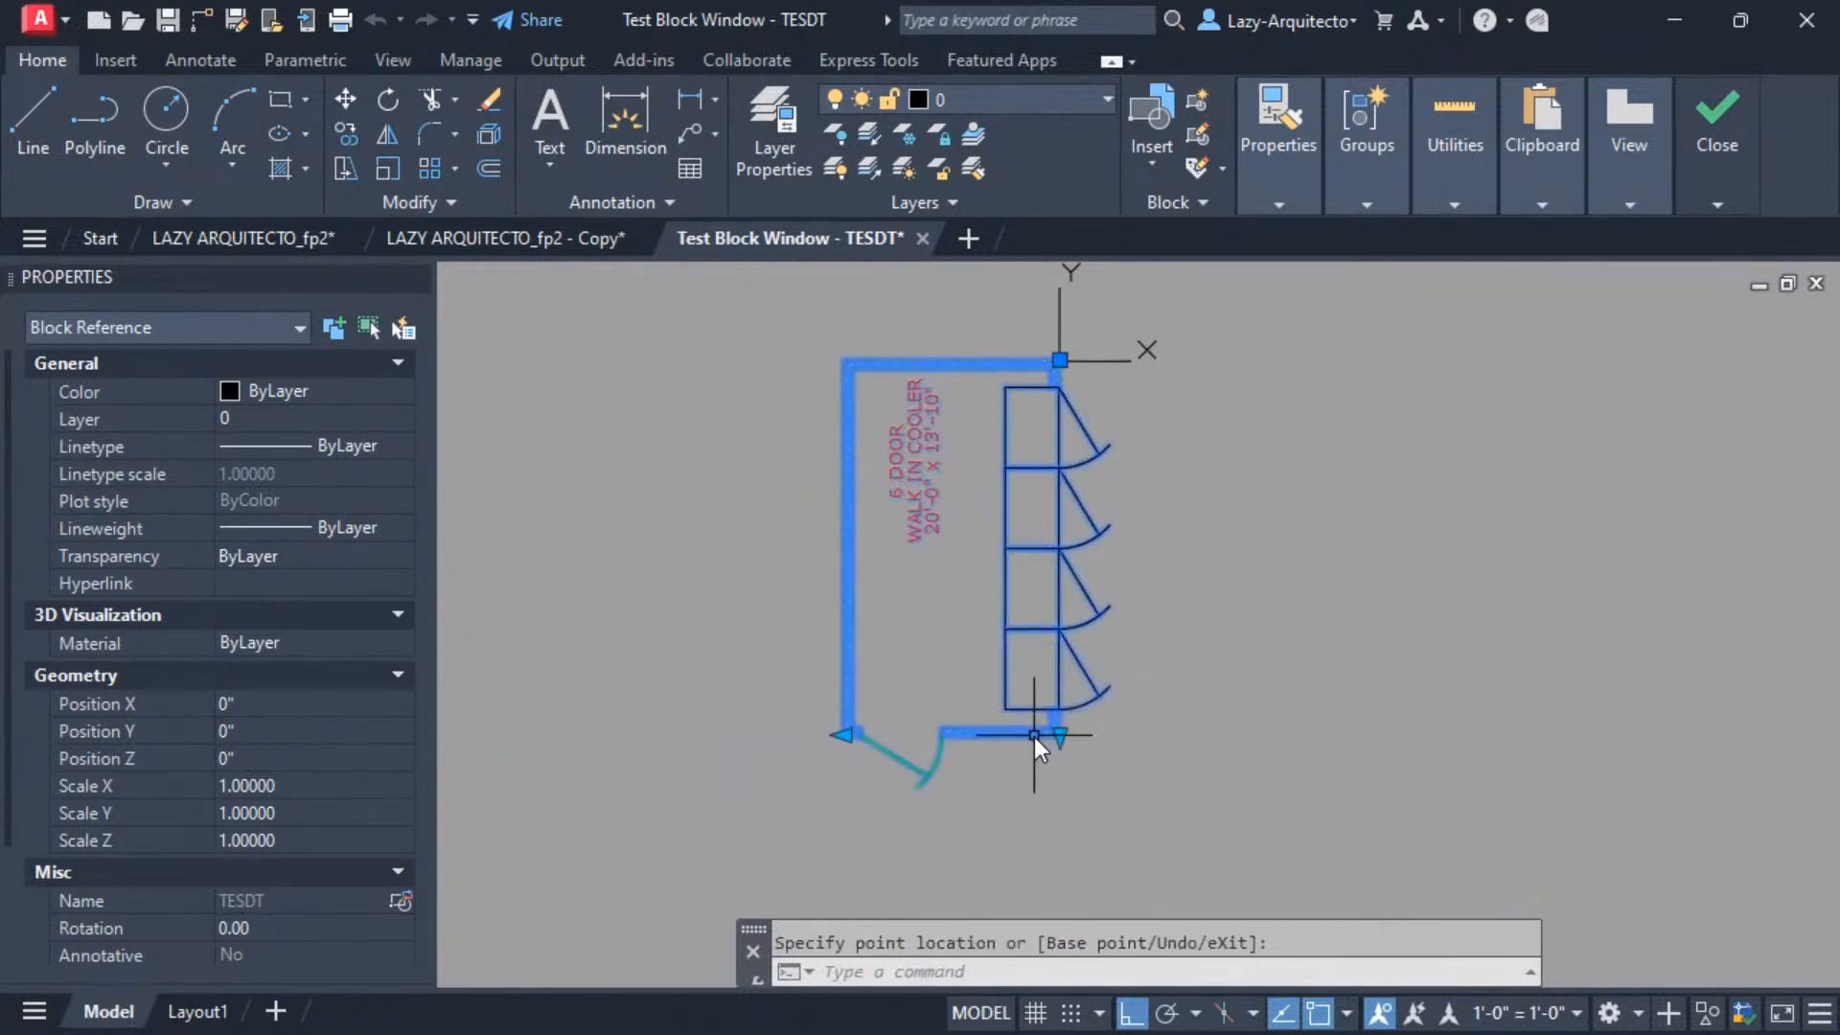
Extend the test cooler's depth outward to the left and lengthen it to six doors.
left_click(851, 739)
left_click(850, 739)
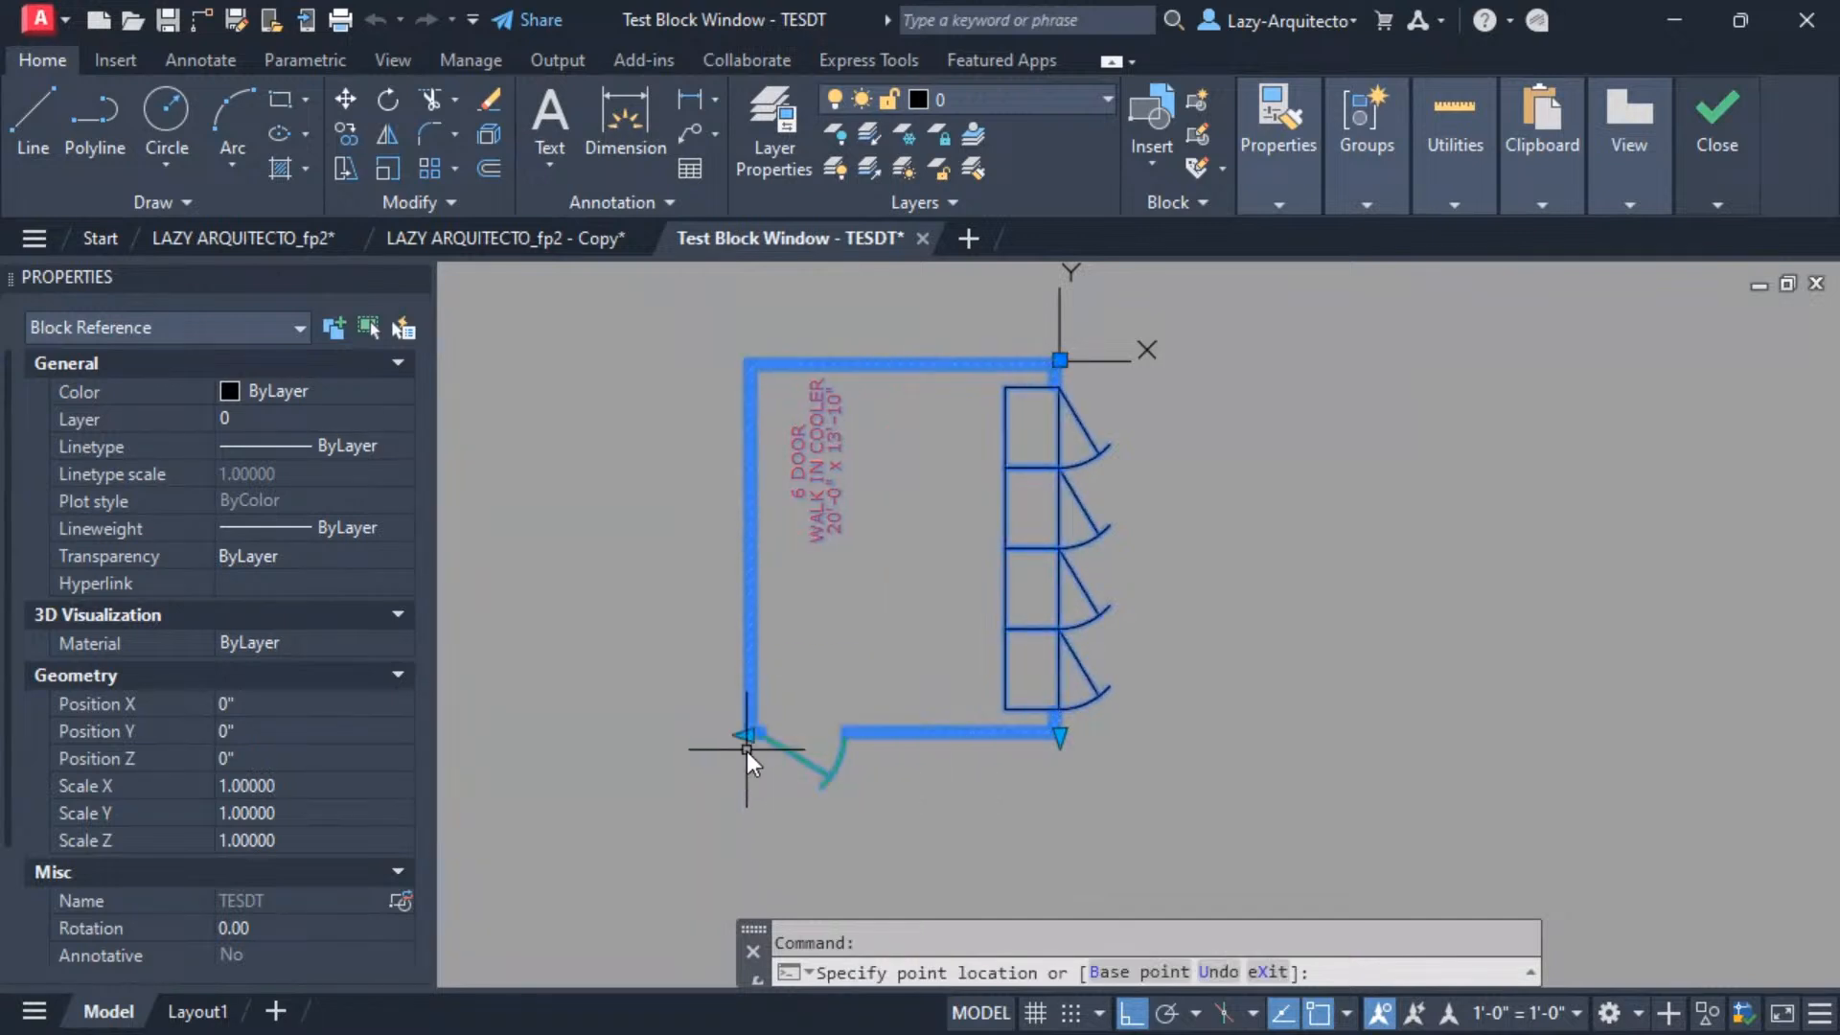
left_click(686, 737)
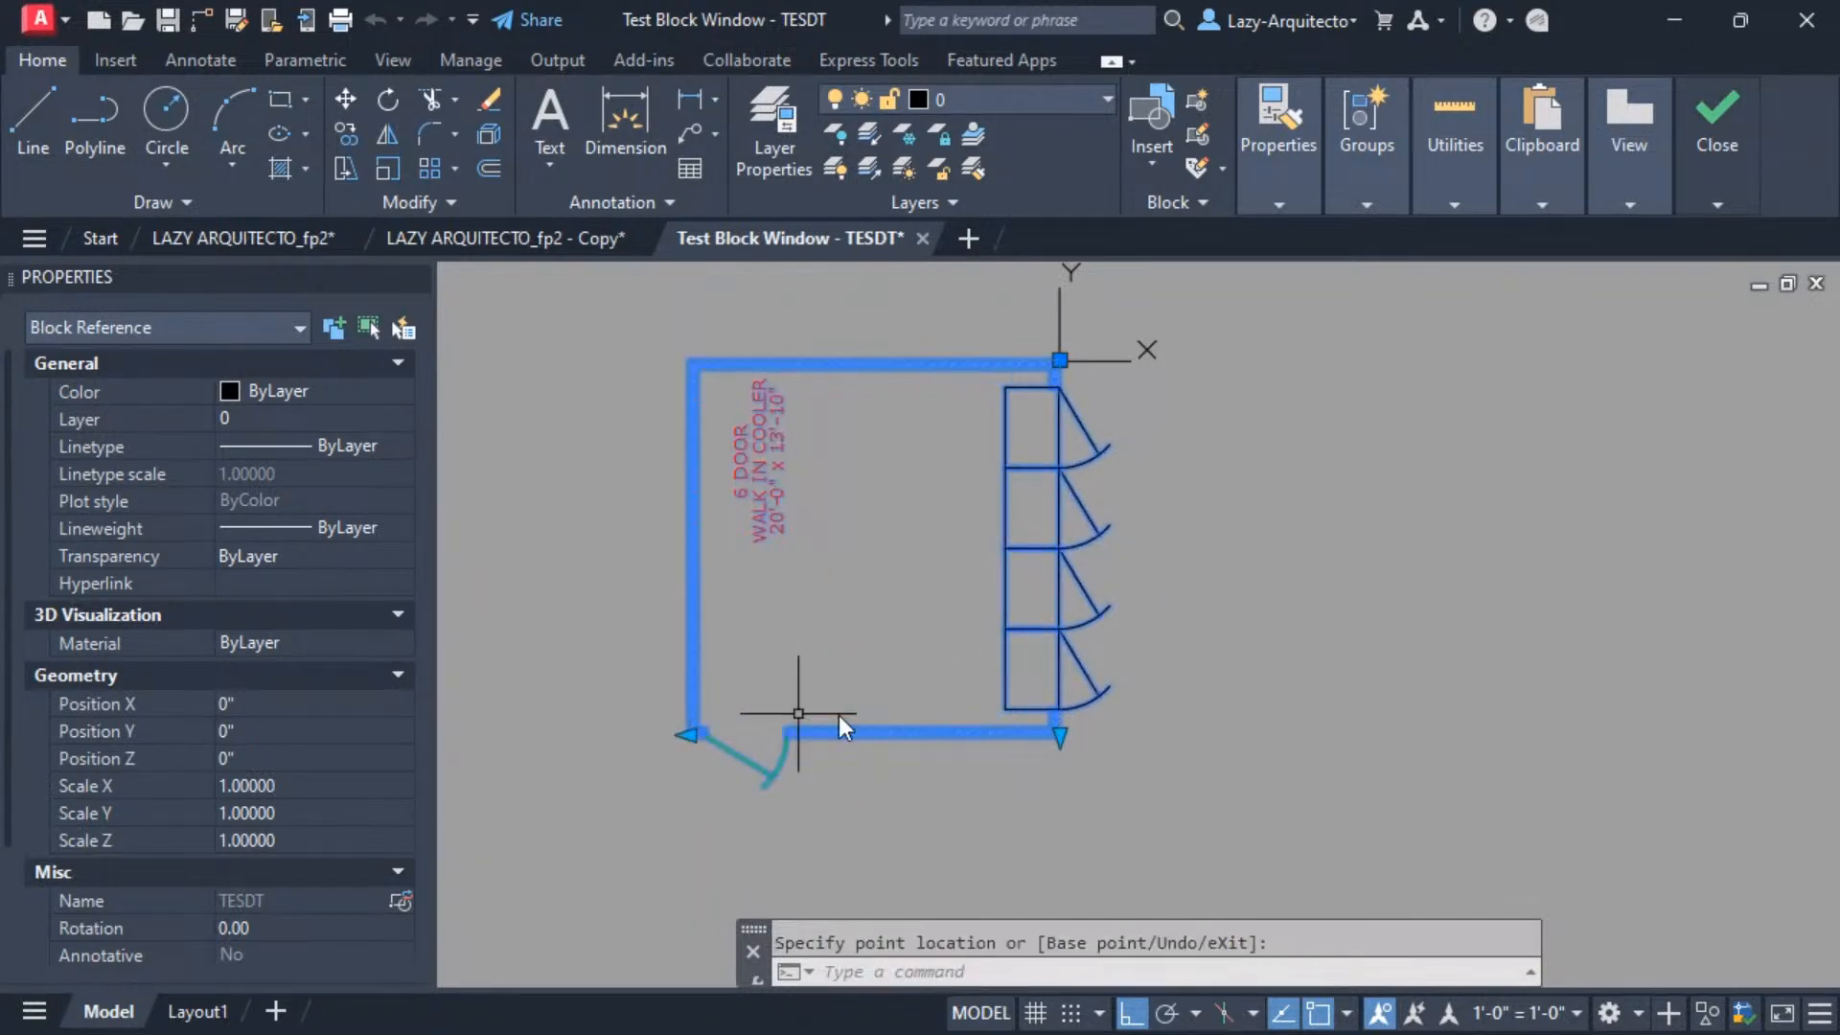
left_click(1060, 740)
left_click(1045, 897)
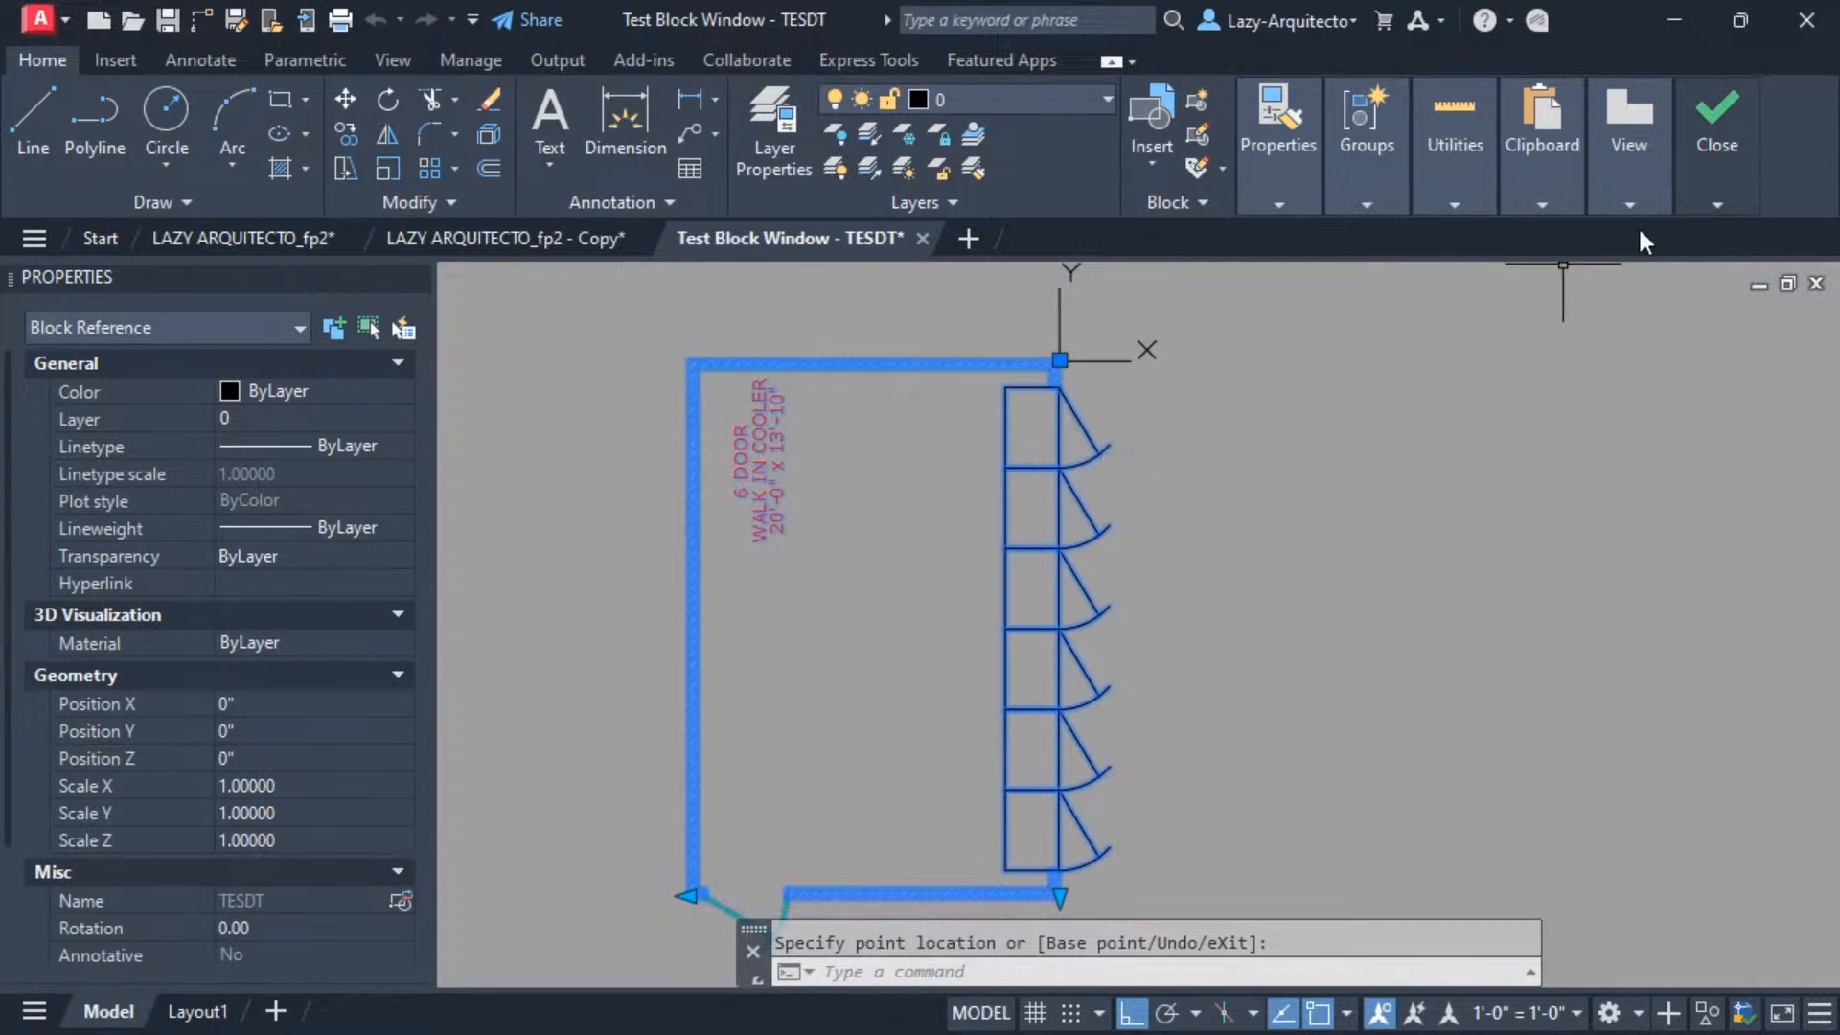
Close the block test, examine the six-door walk-in cooler in LAZY ARQUITECTO_fp2 - Copy, and return to the block definition.
left_click(1706, 255)
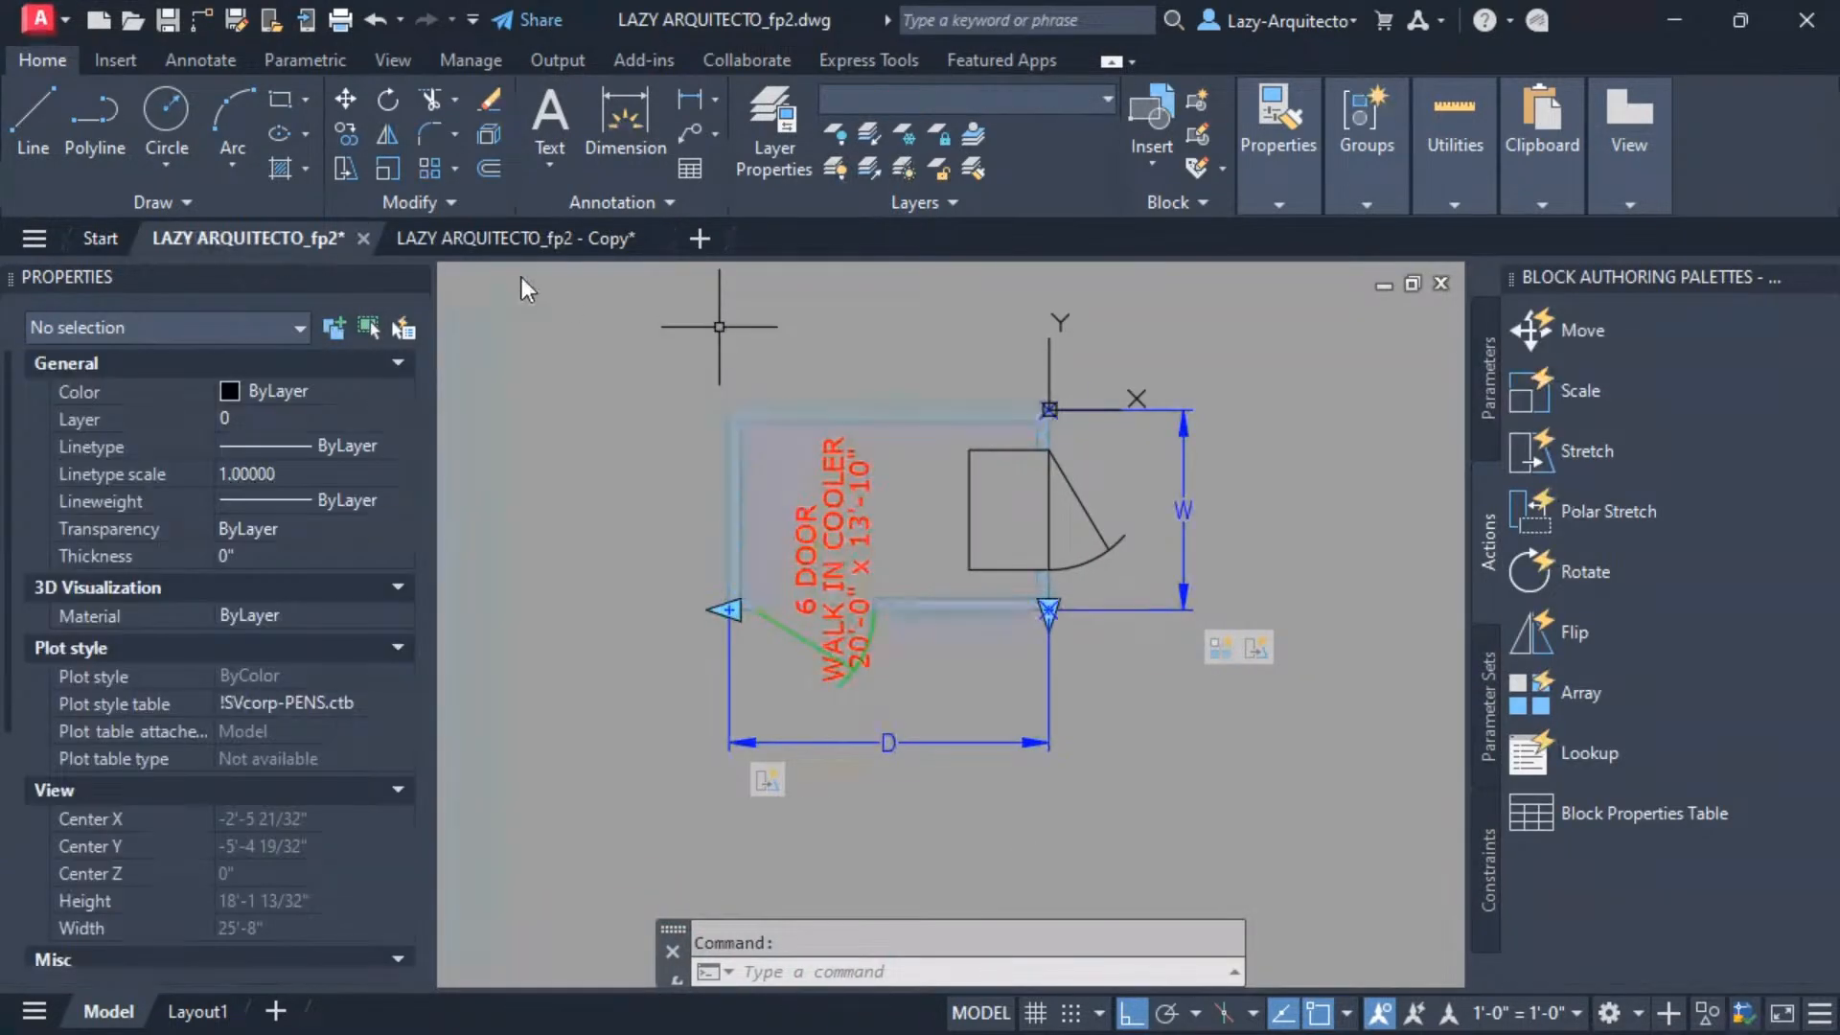
left_click(559, 238)
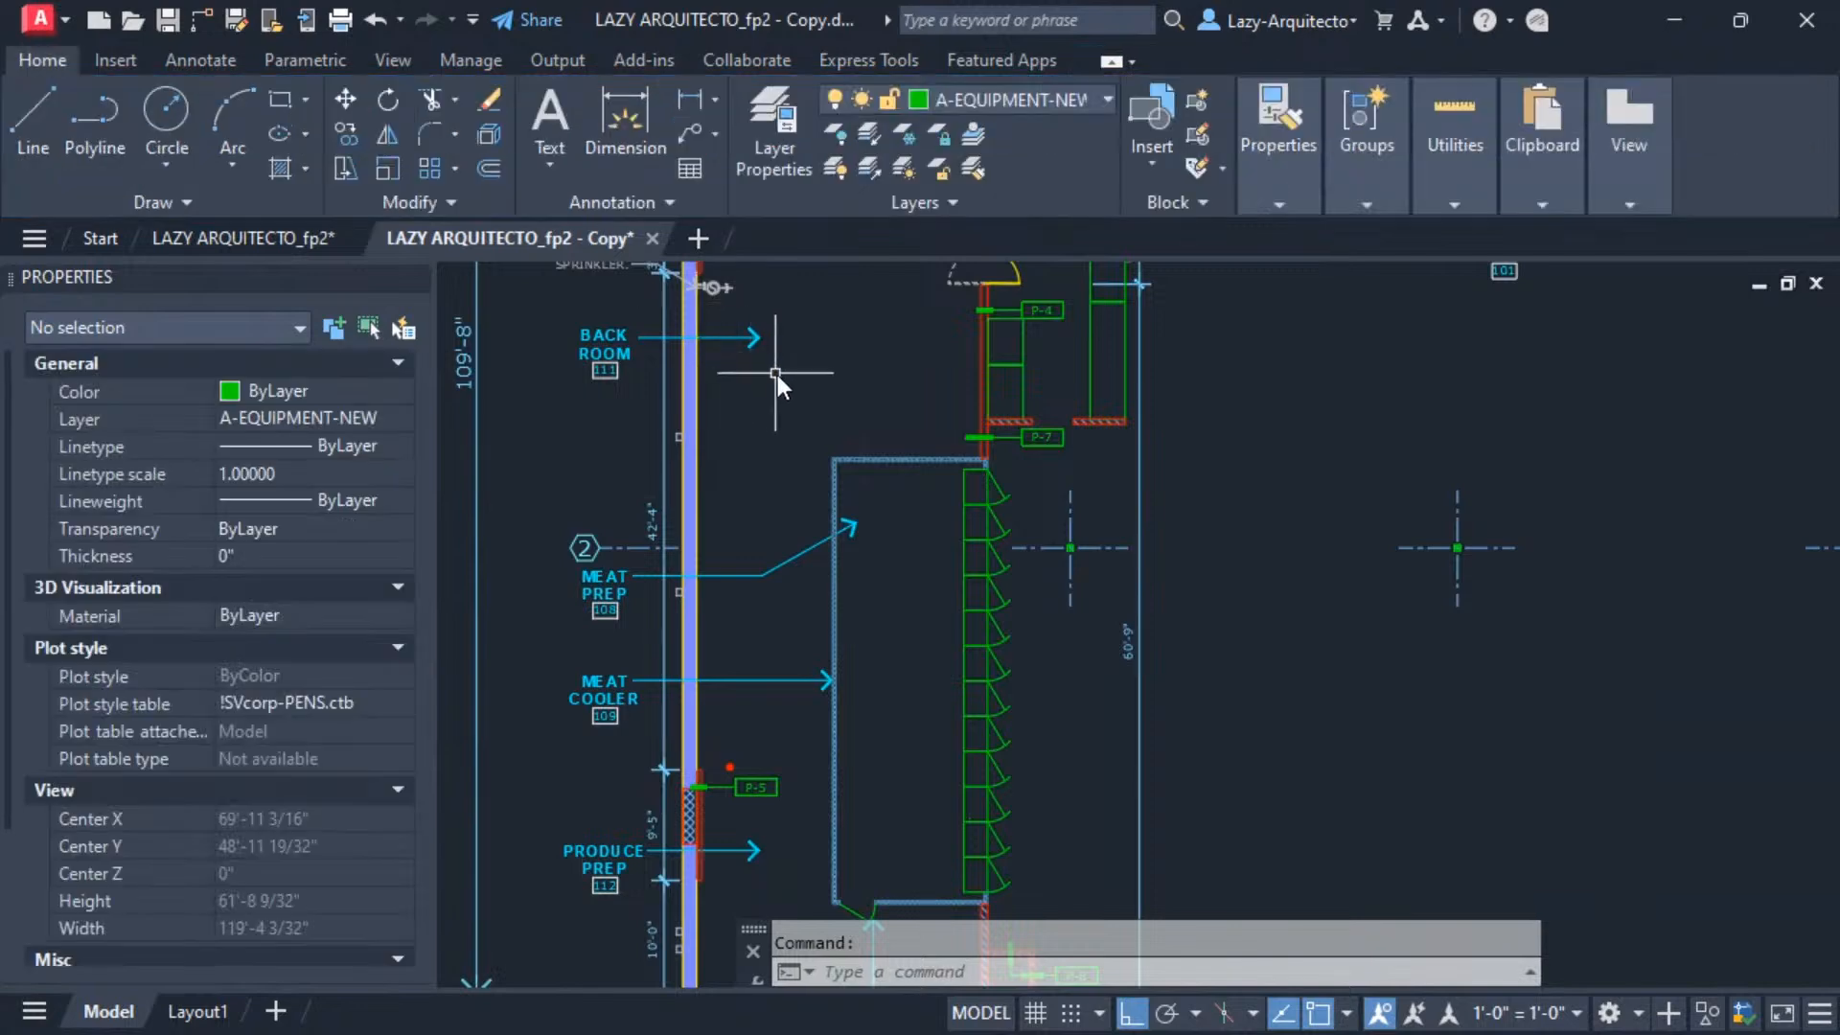
scroll(878, 613, "up", 7)
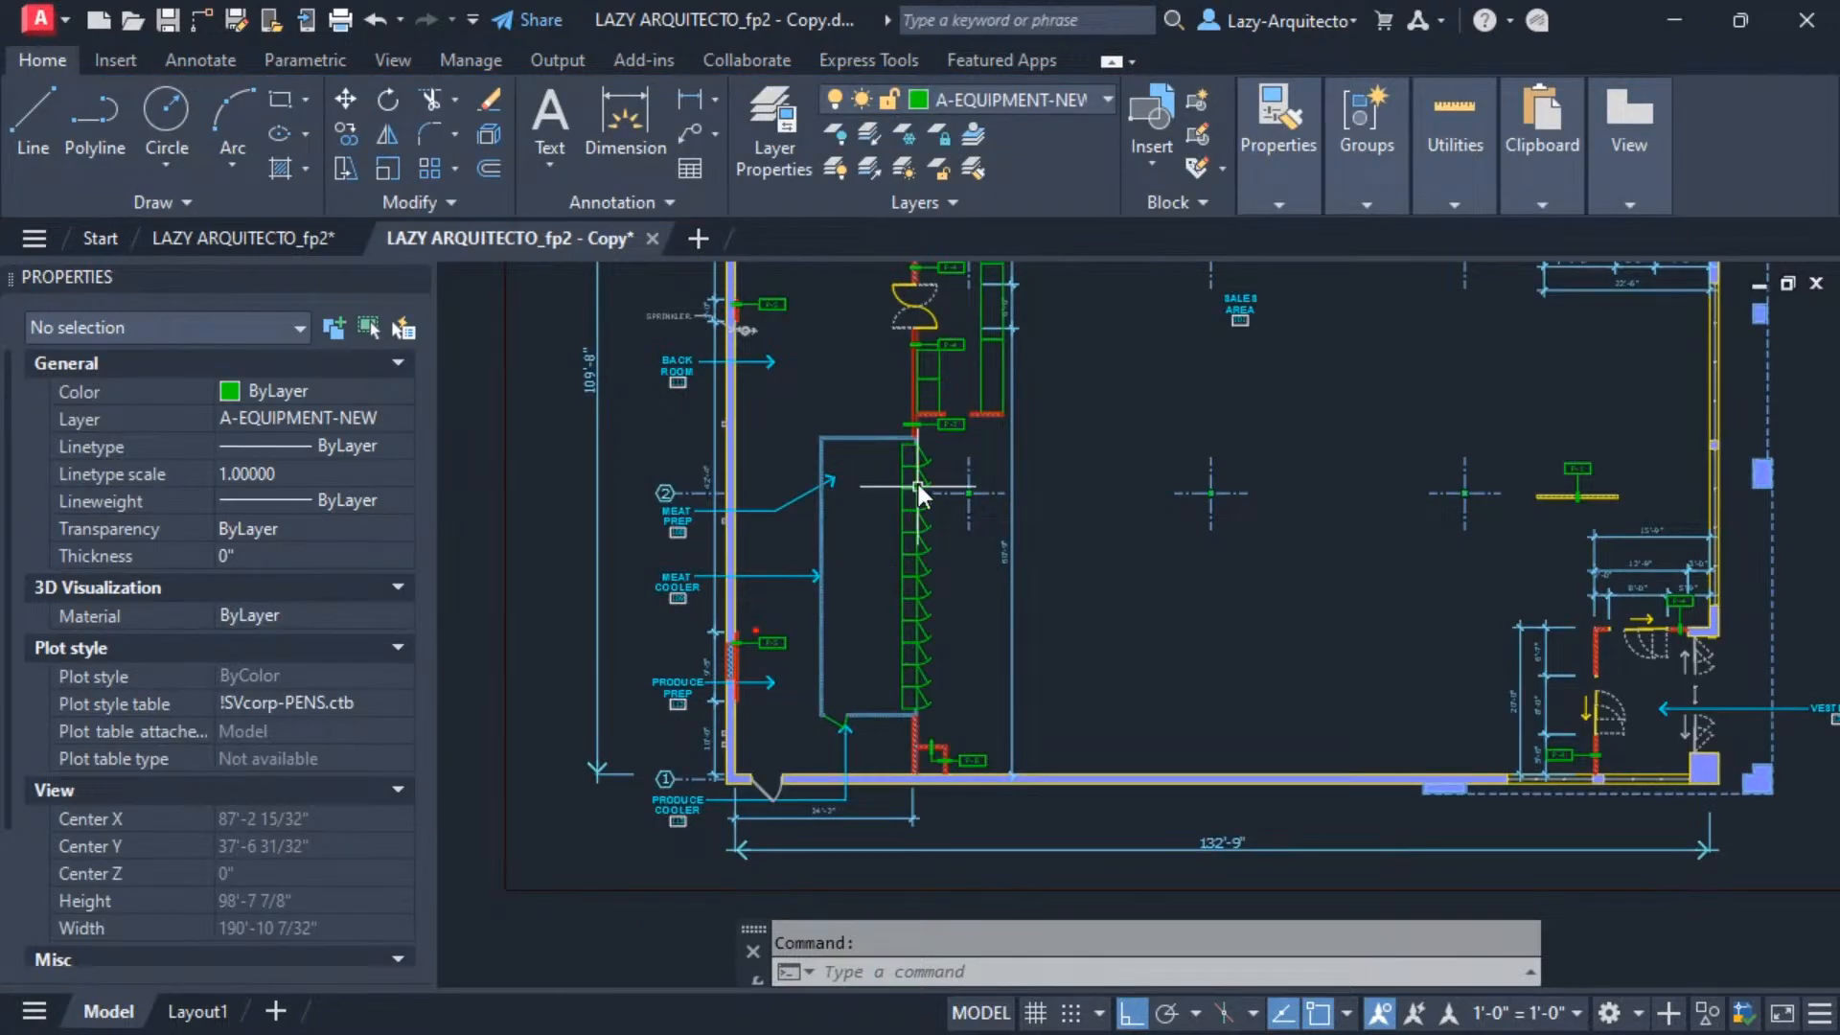
middle_click_drag(848, 395, 809, 623)
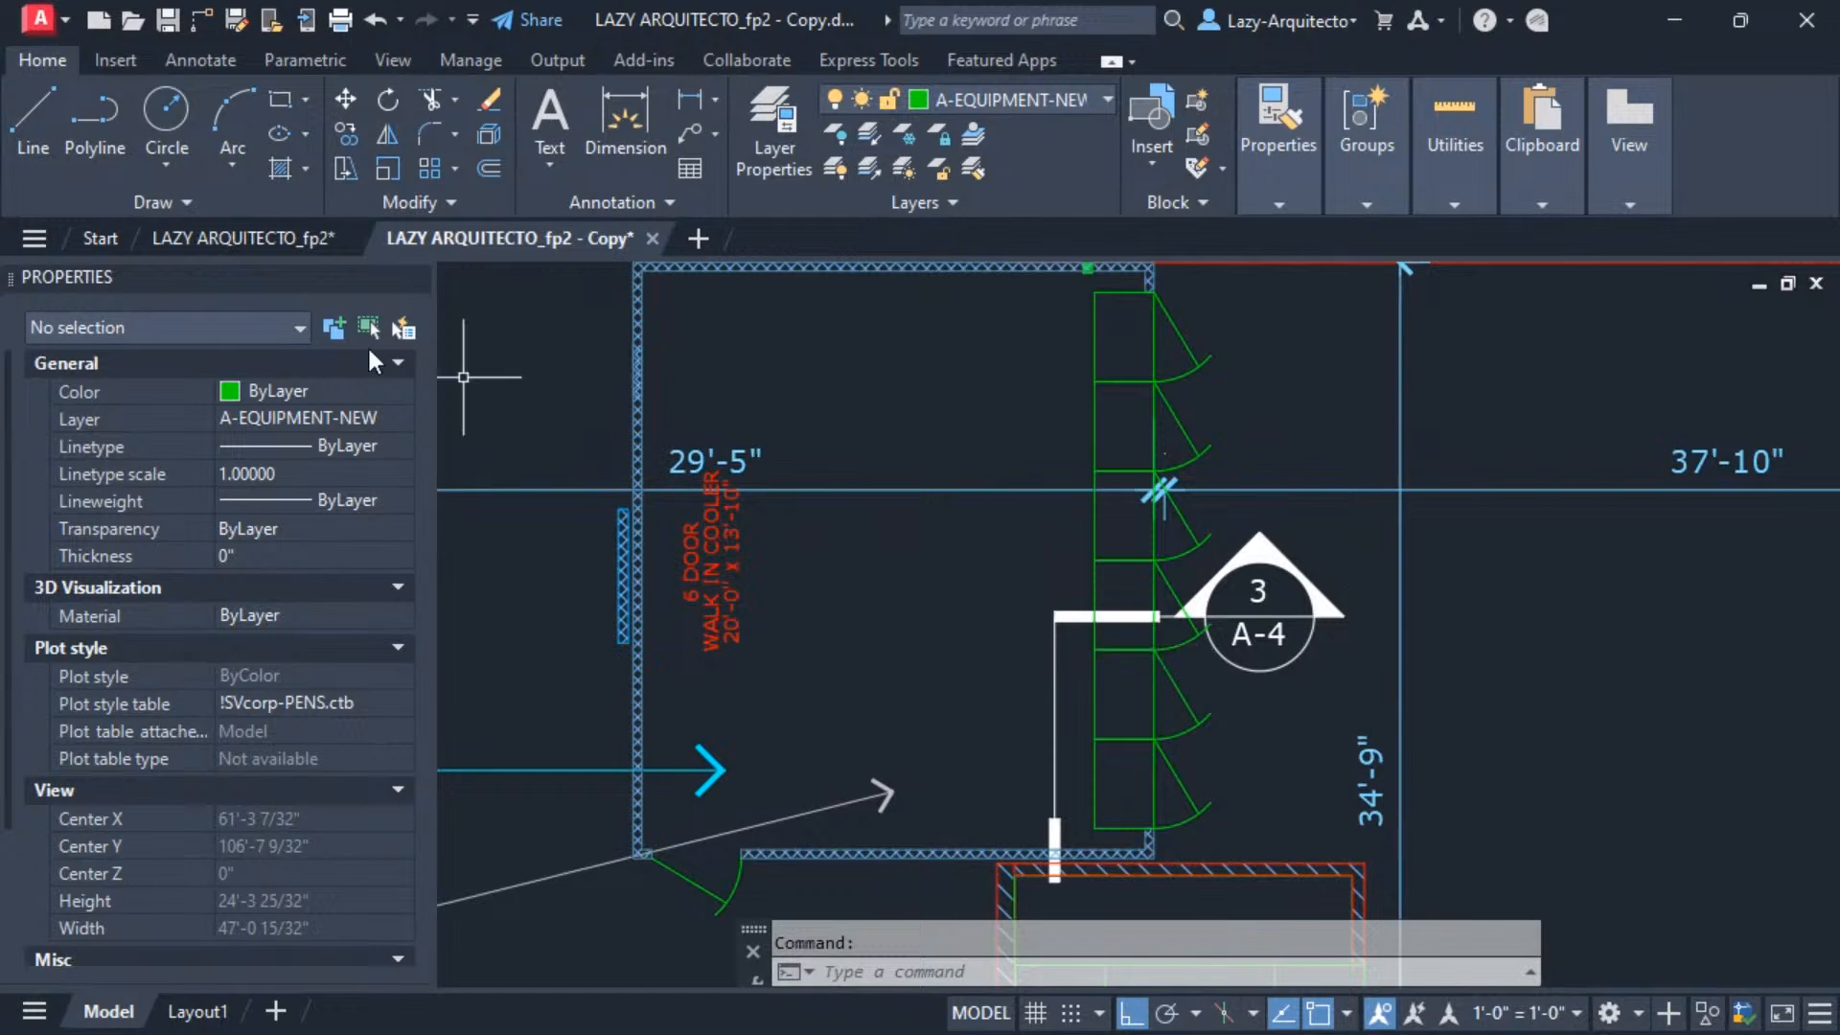
left_click(235, 239)
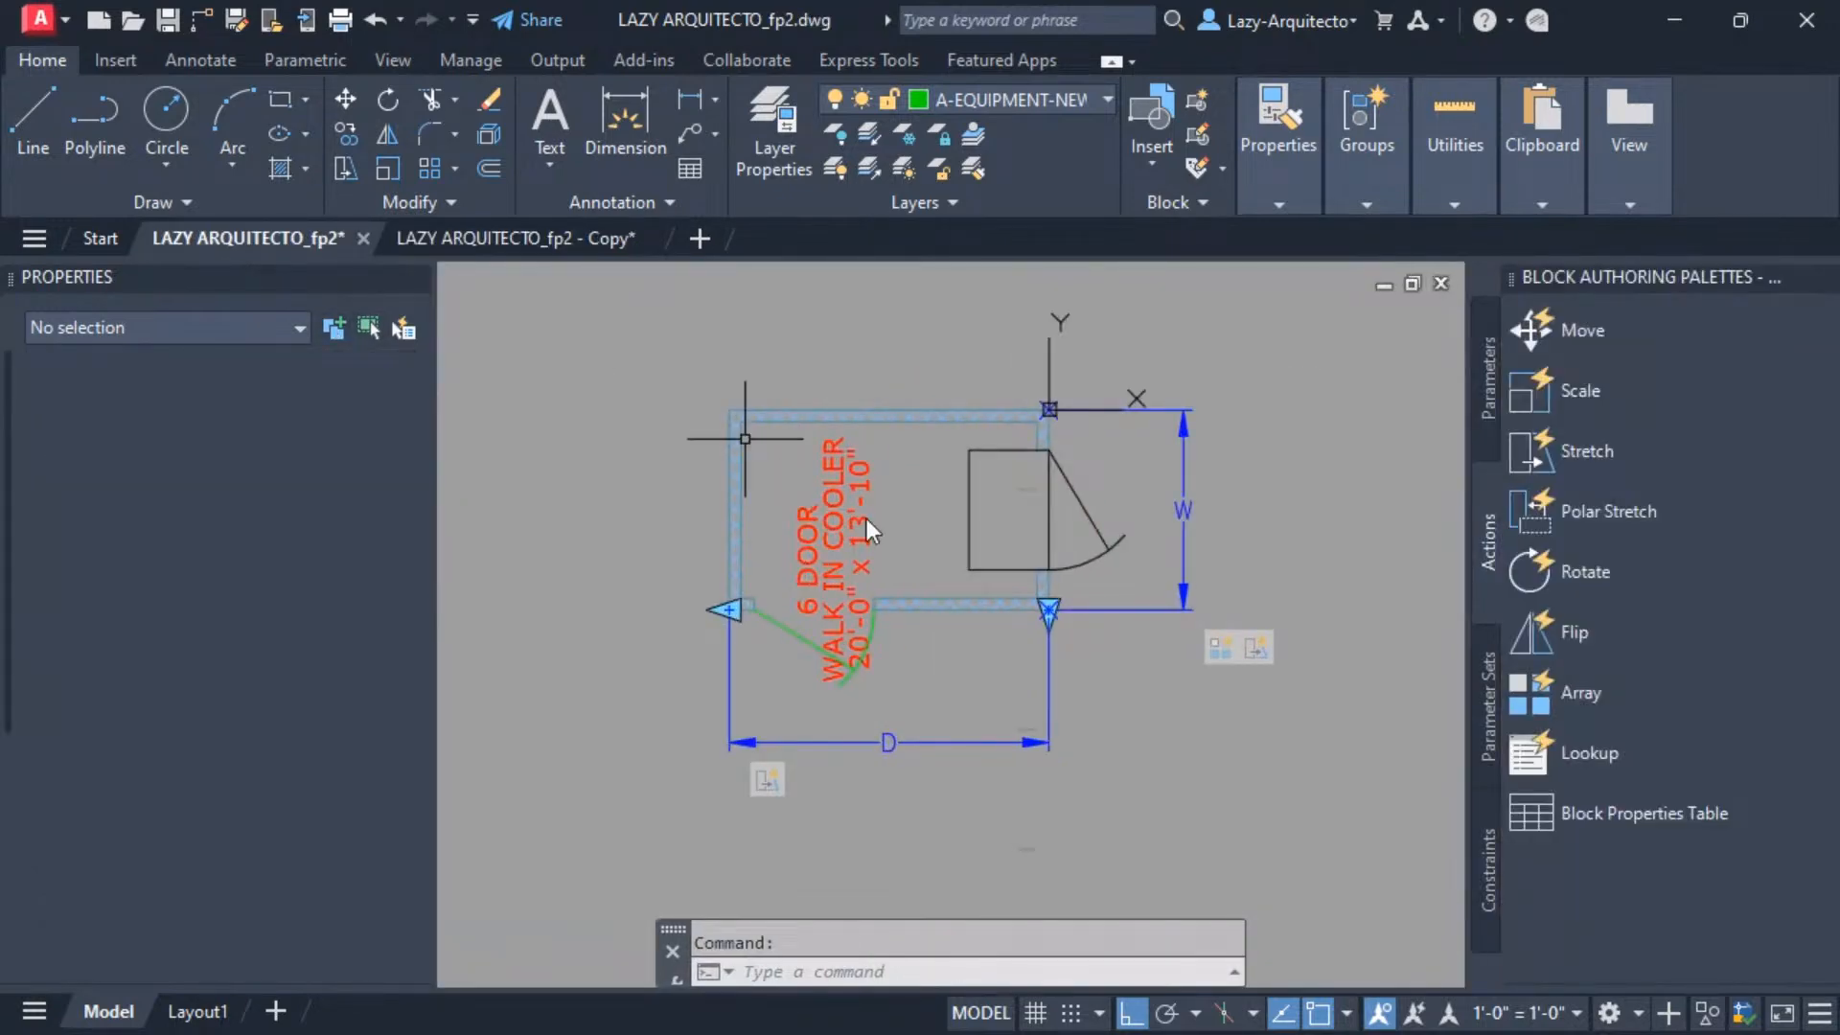
Open the cooler label for editing and start inserting a field in place of its 20'-0" dimension.
scroll(901, 543, "up", 2)
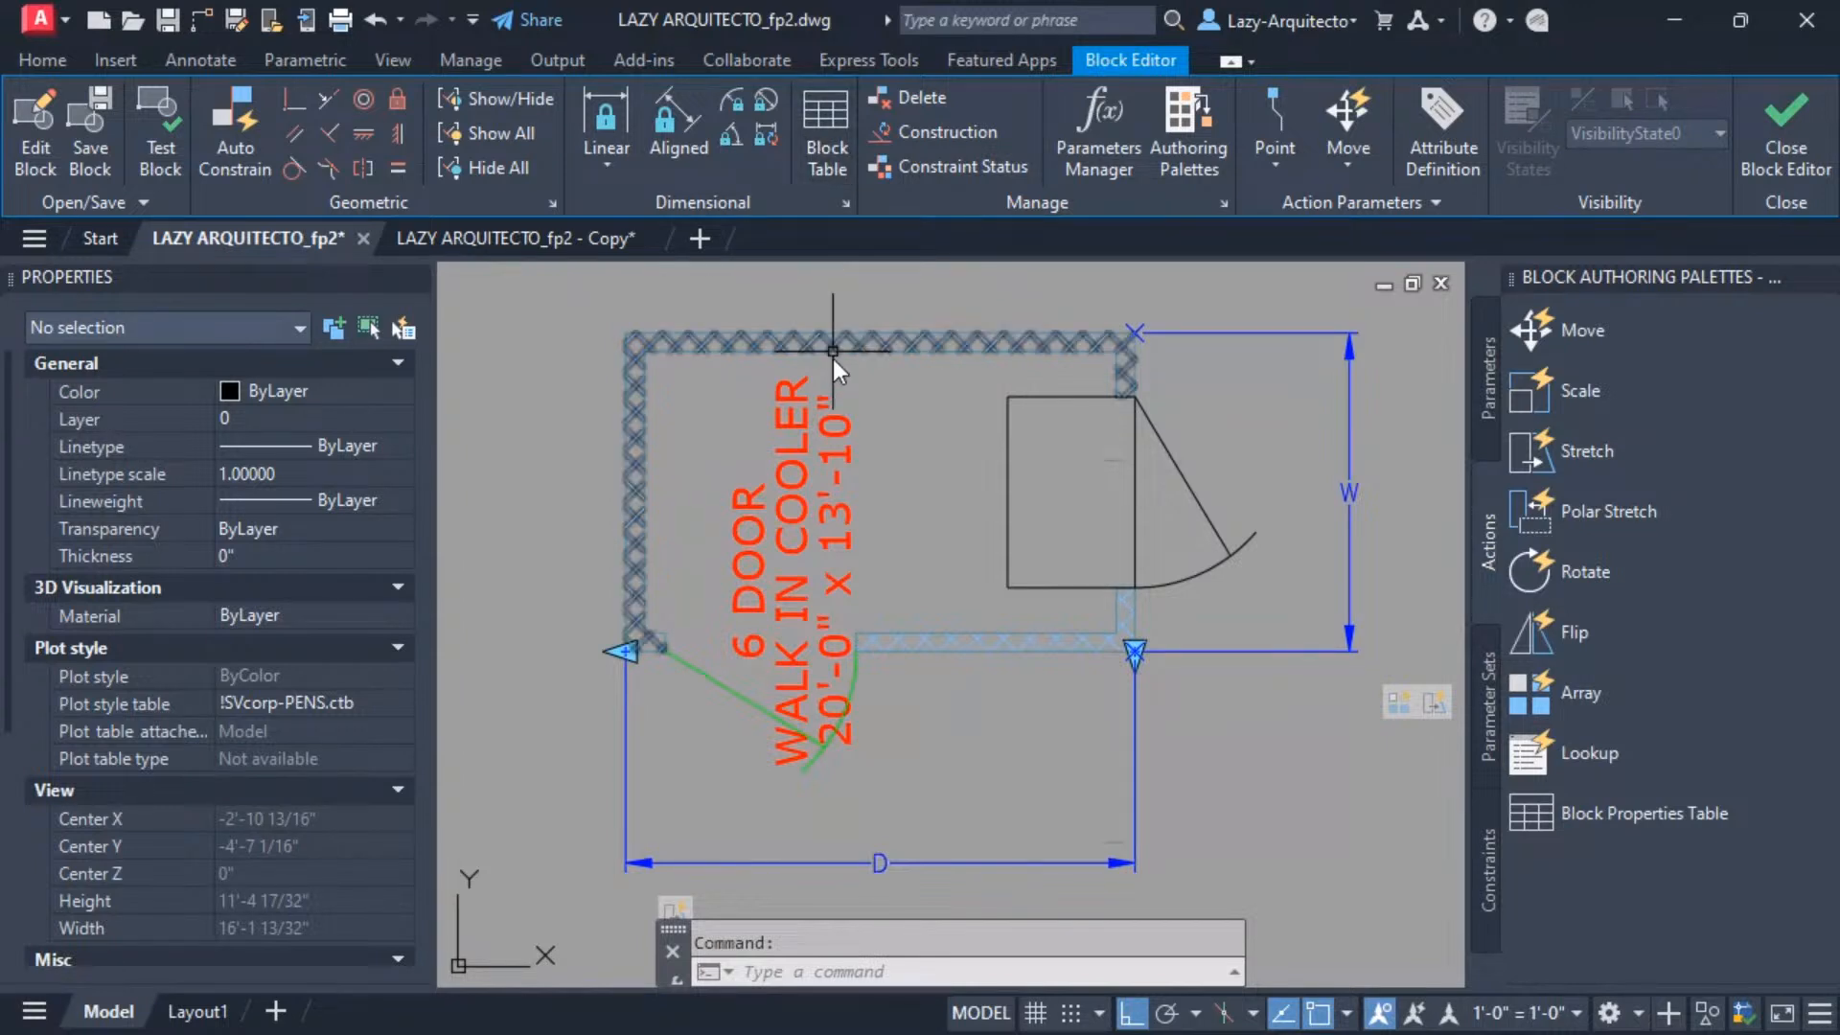
double_click(837, 545)
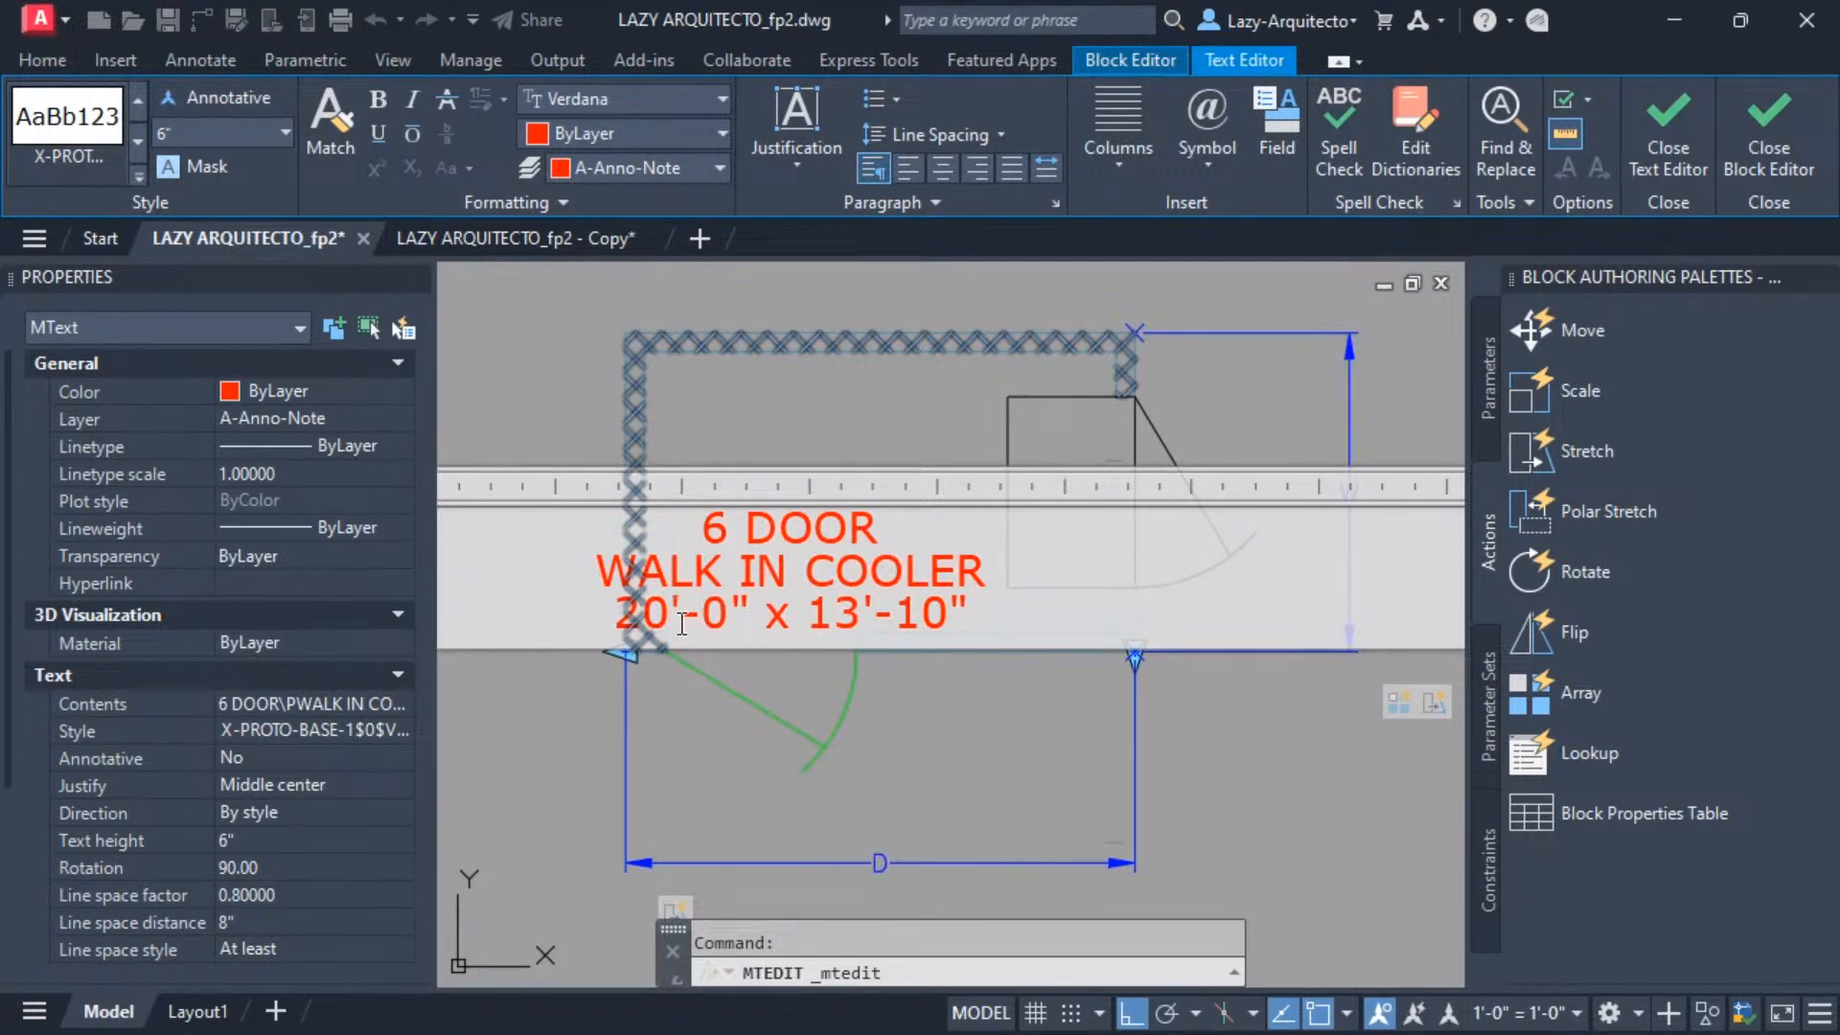
left_click_drag(613, 613, 746, 621)
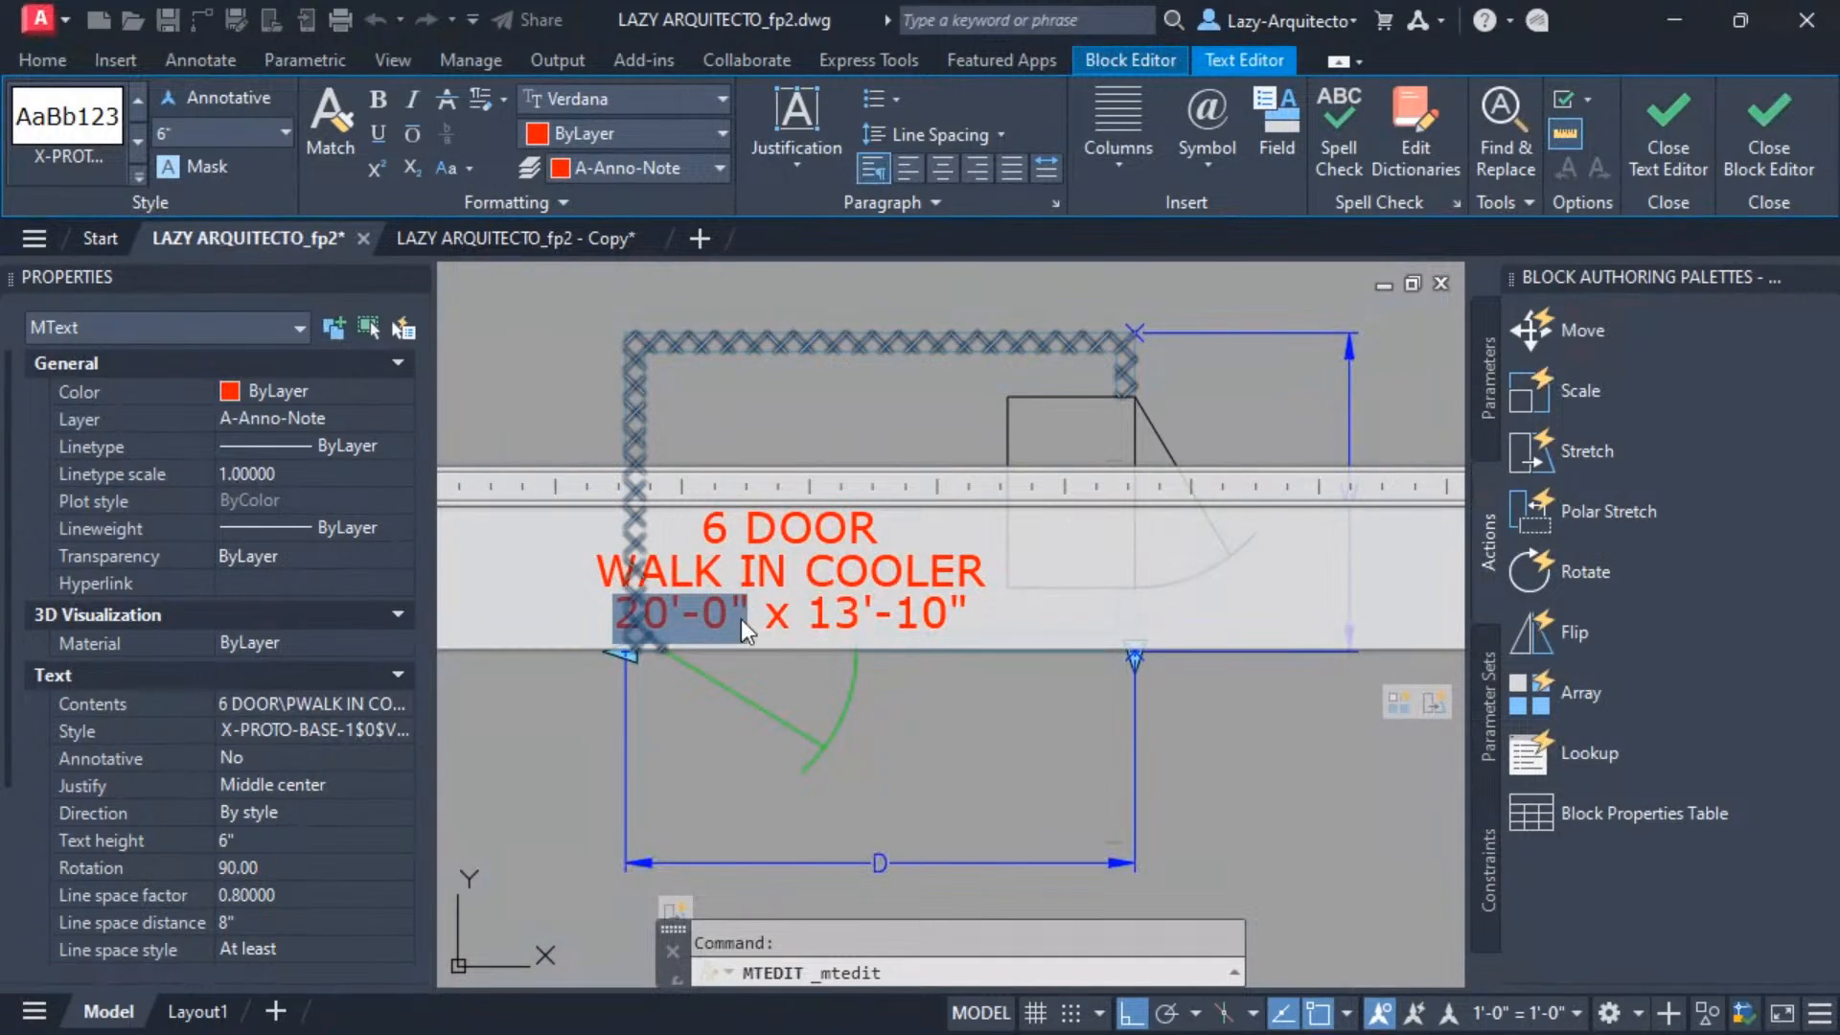
right_click(660, 613)
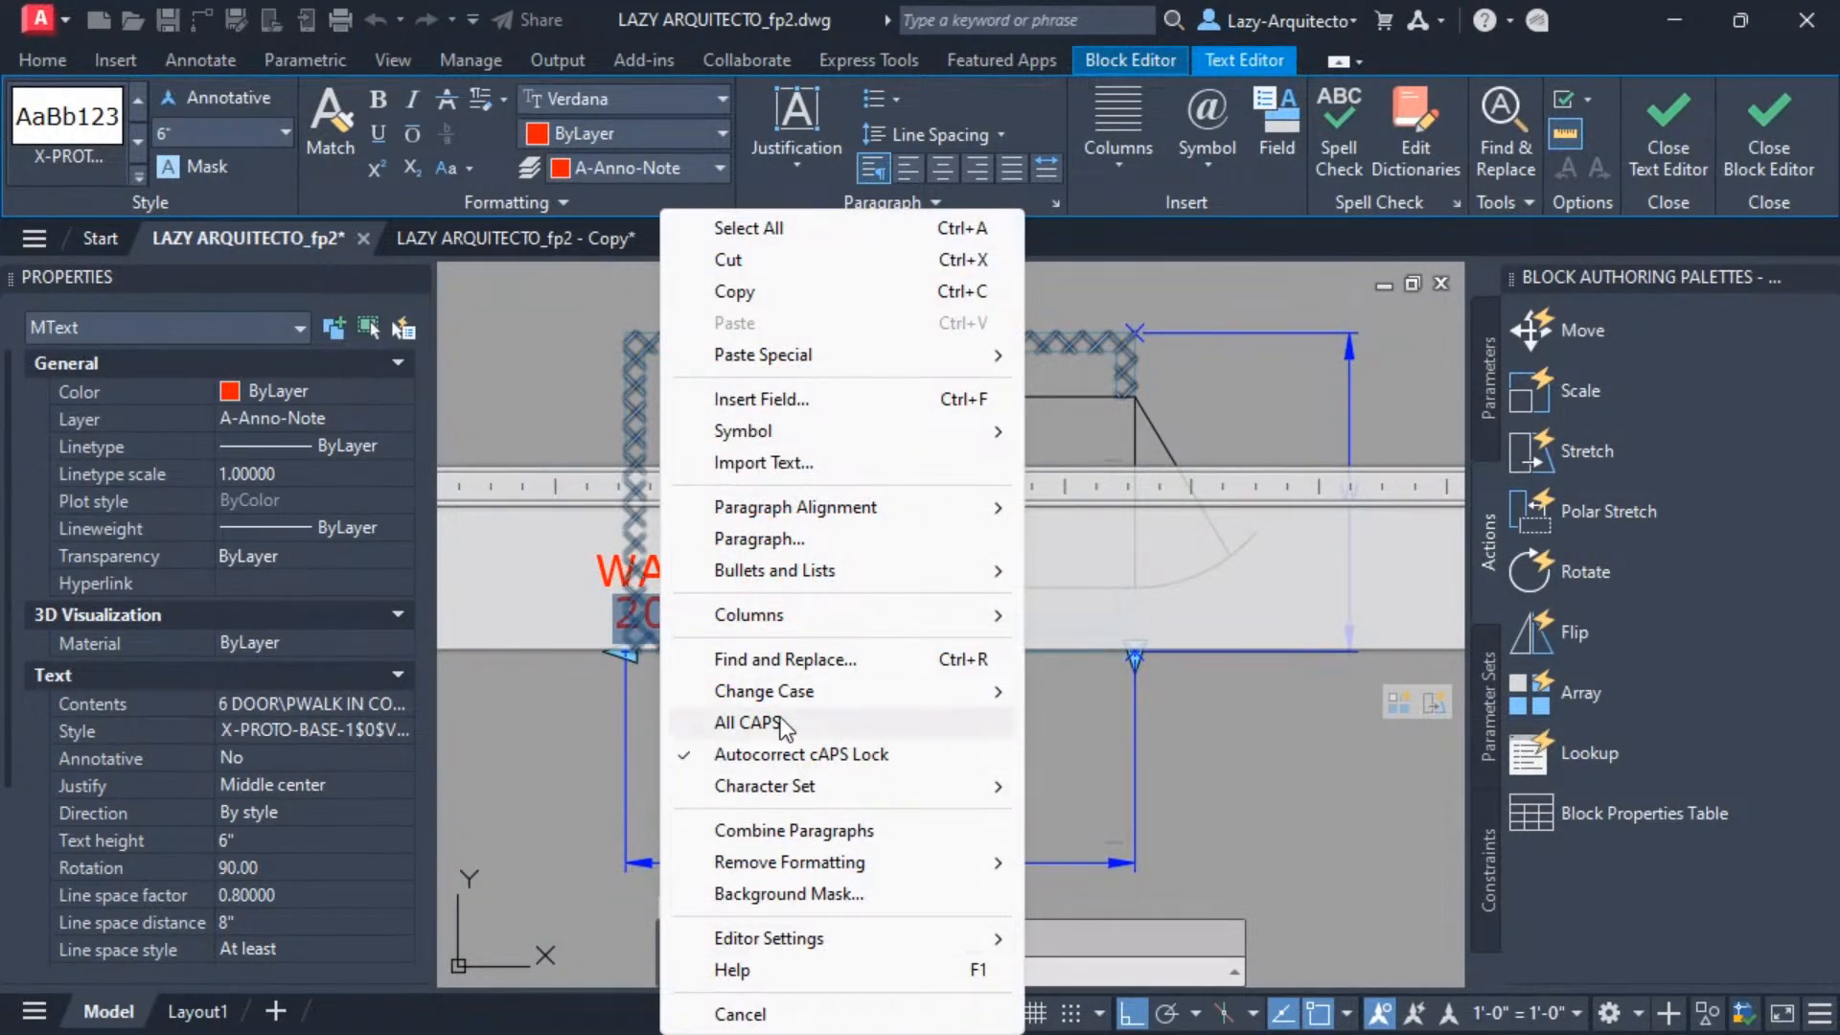
left_click(796, 399)
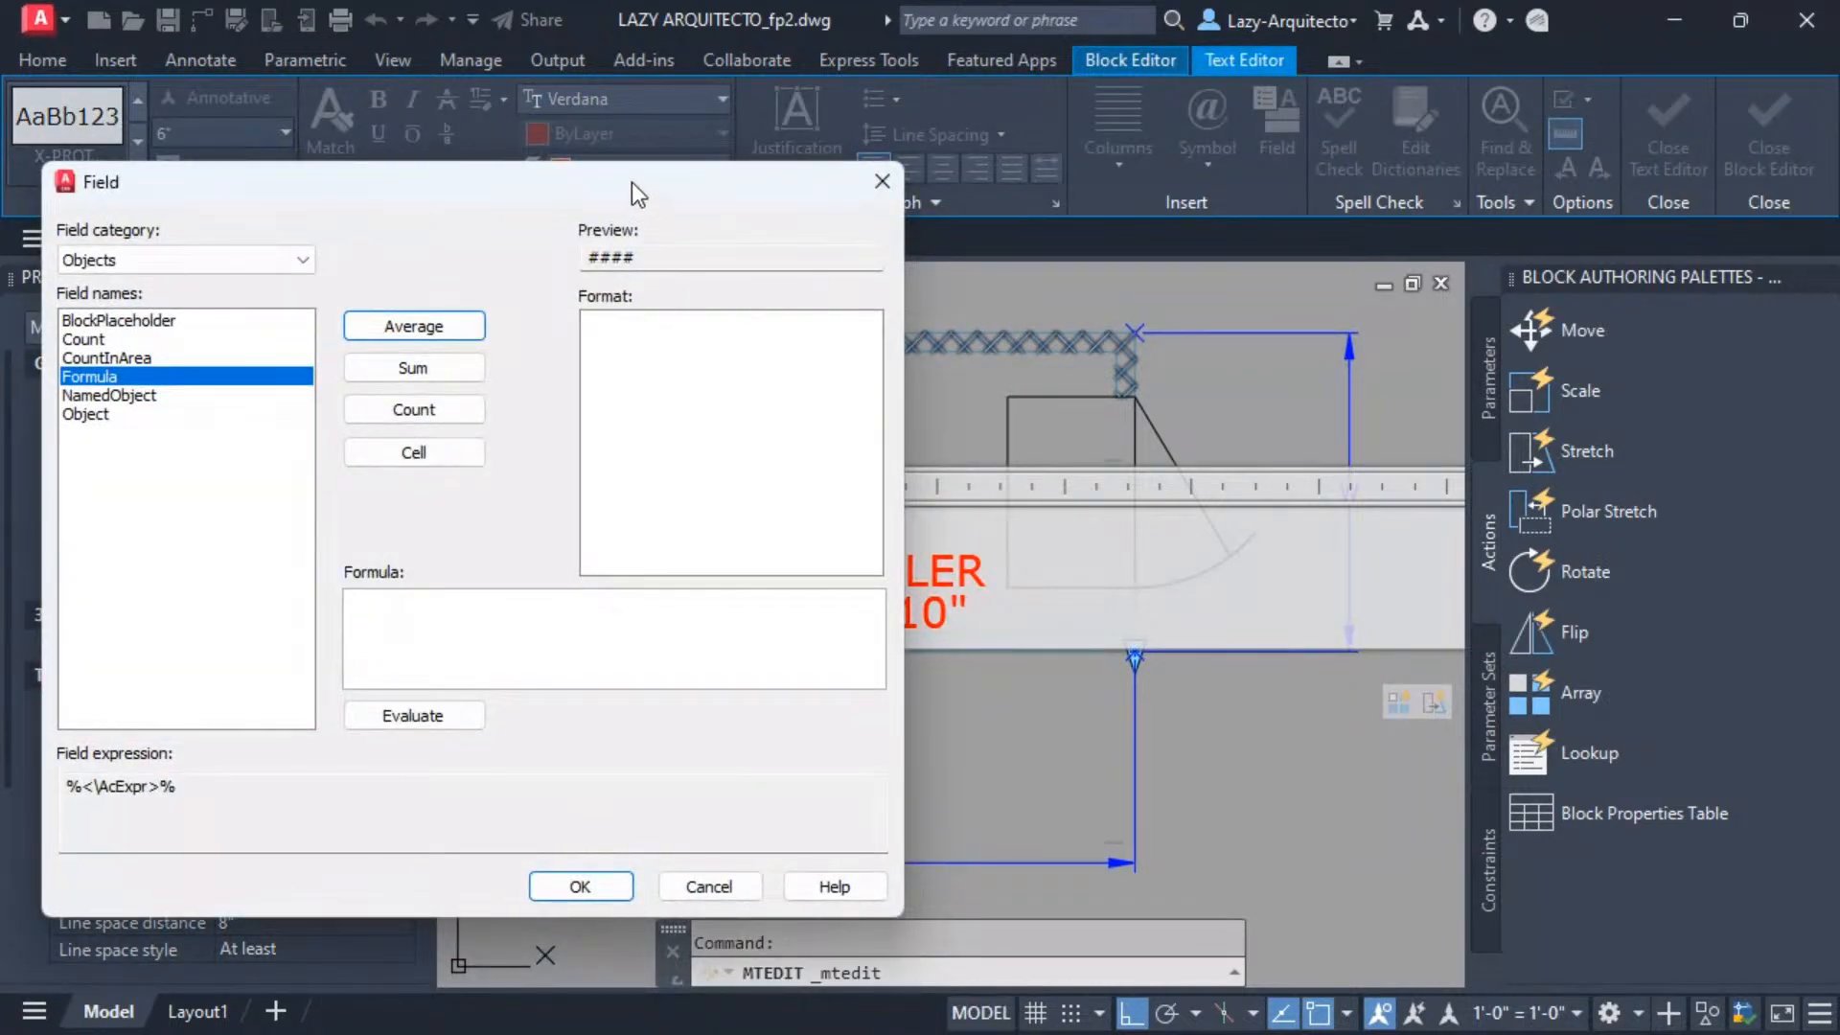
Choose the Object field and link it to the vertical line of the cooler's left wall.
left_click_drag(634, 180, 1166, 170)
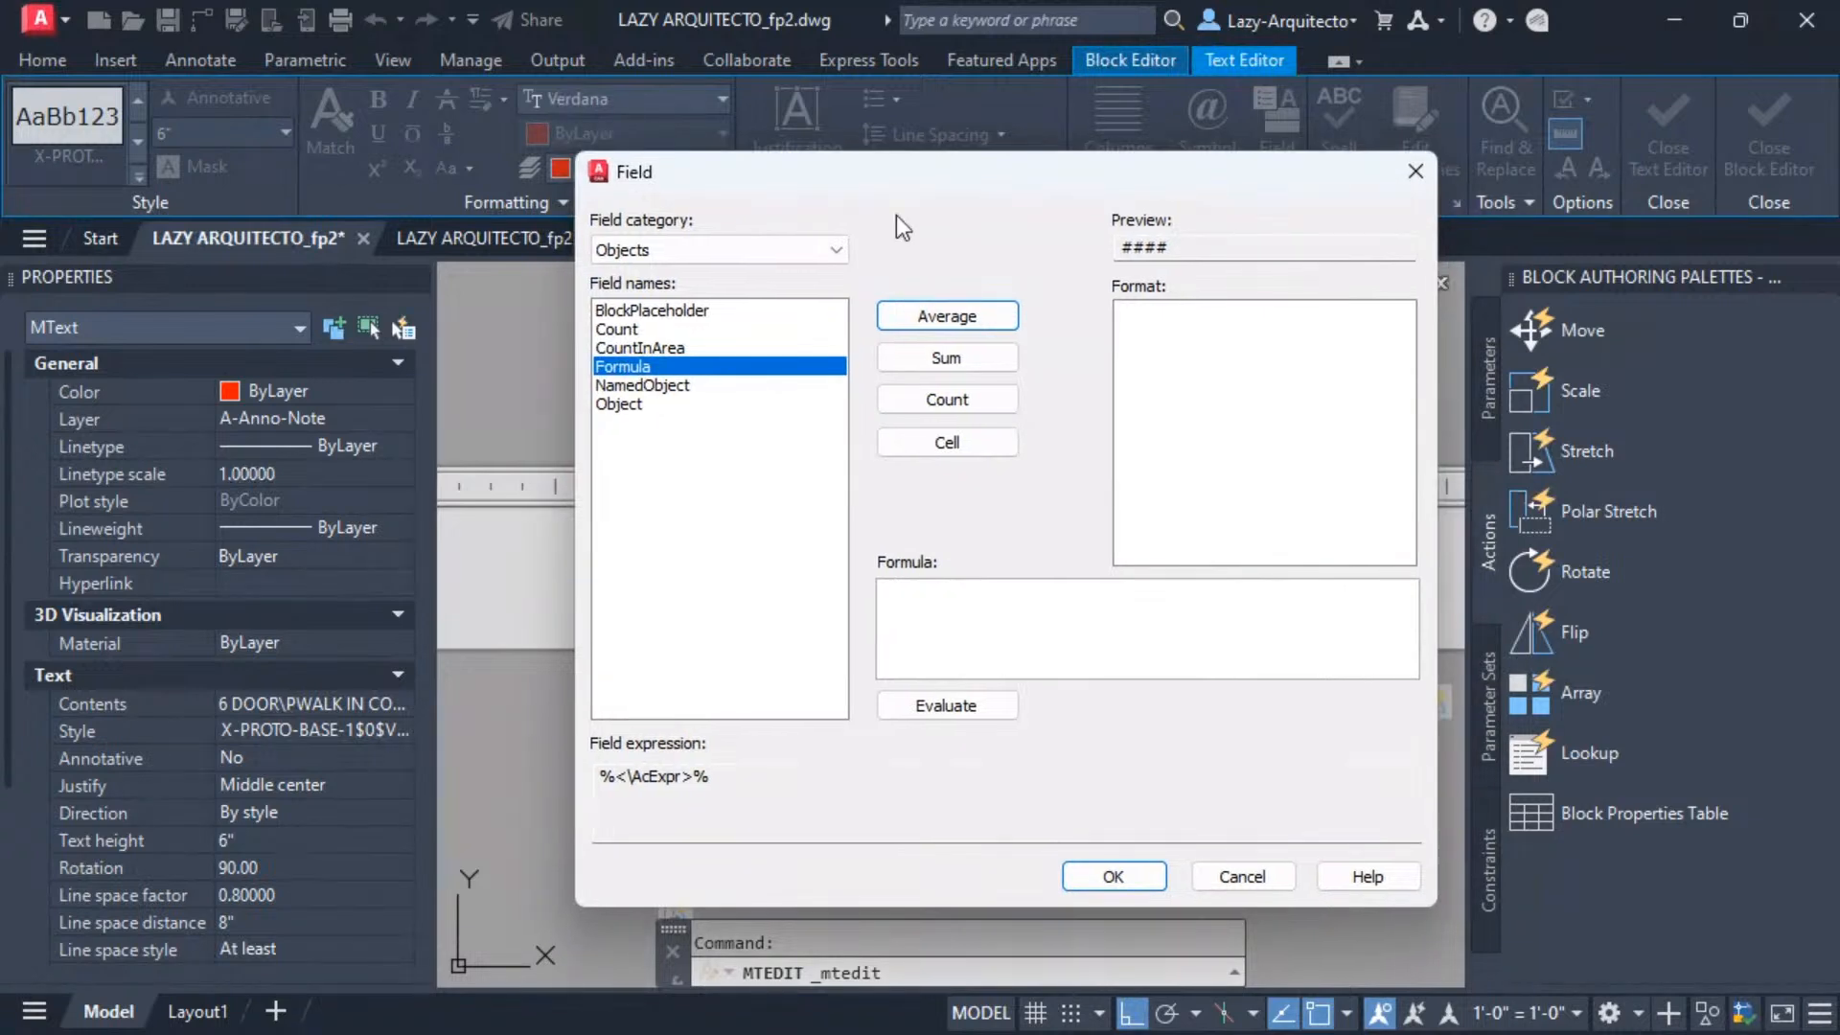
left_click(621, 404)
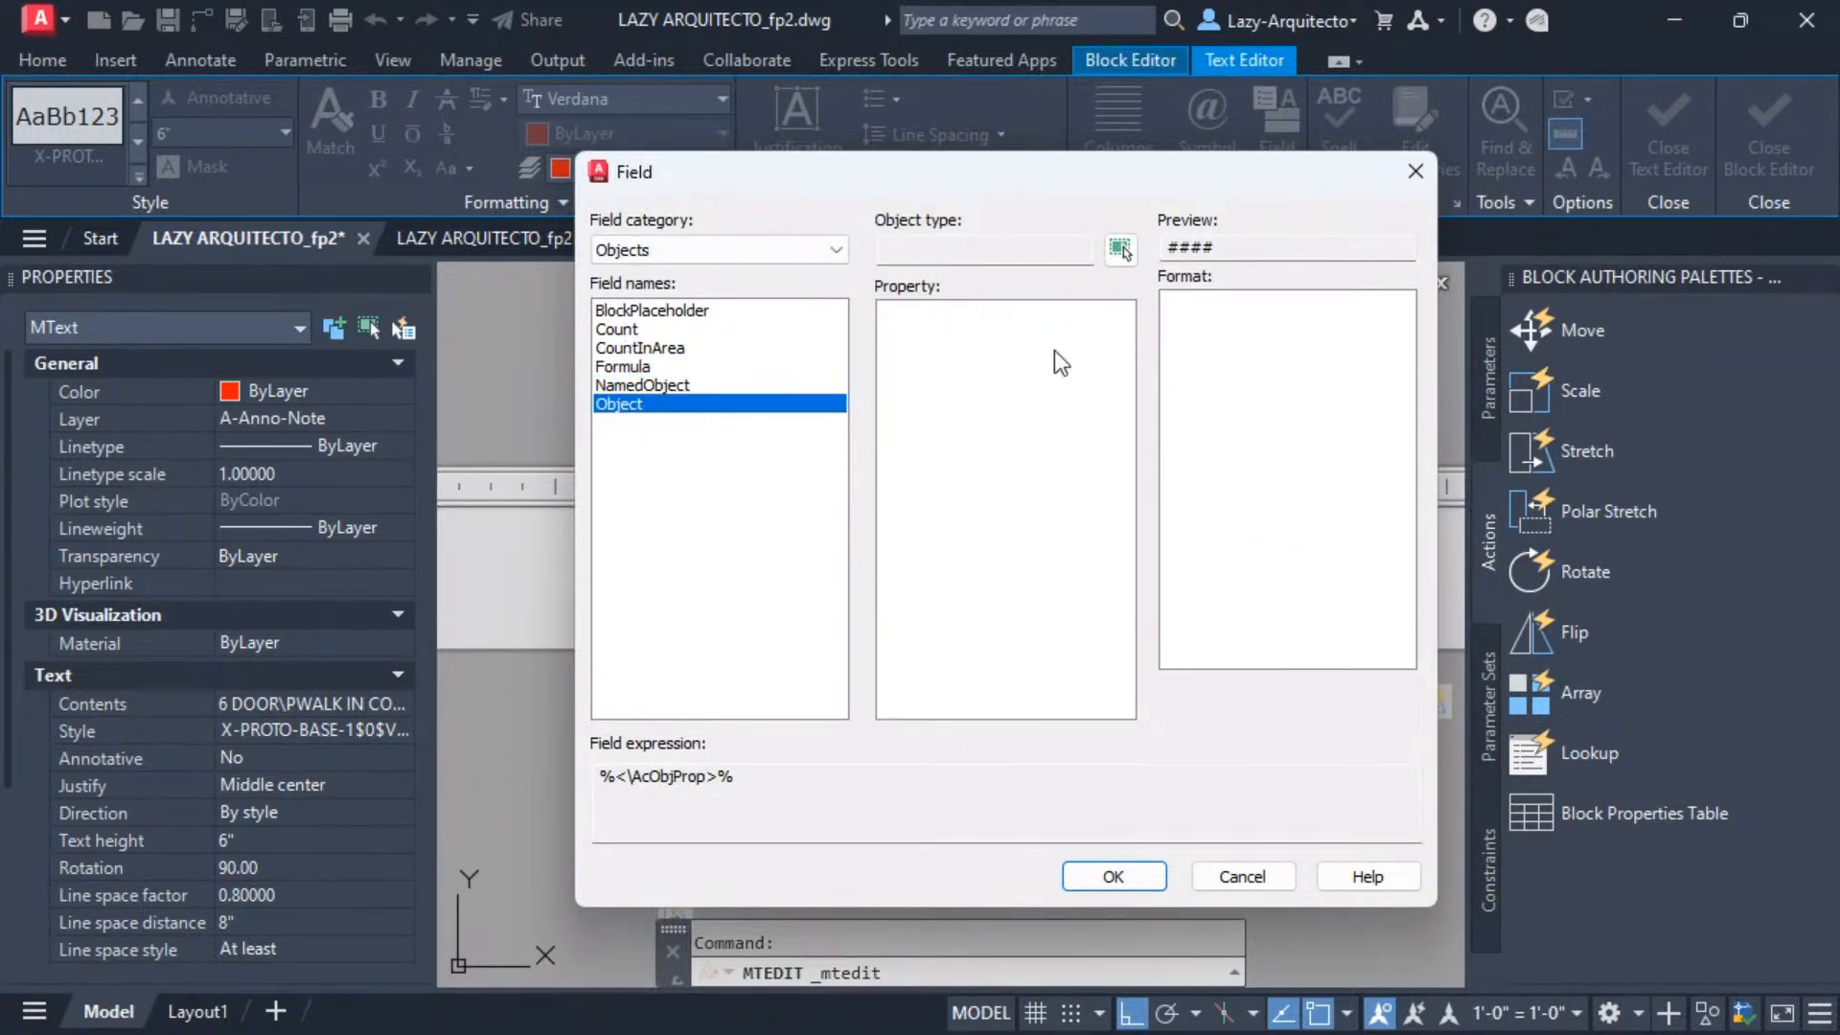
left_click(1119, 251)
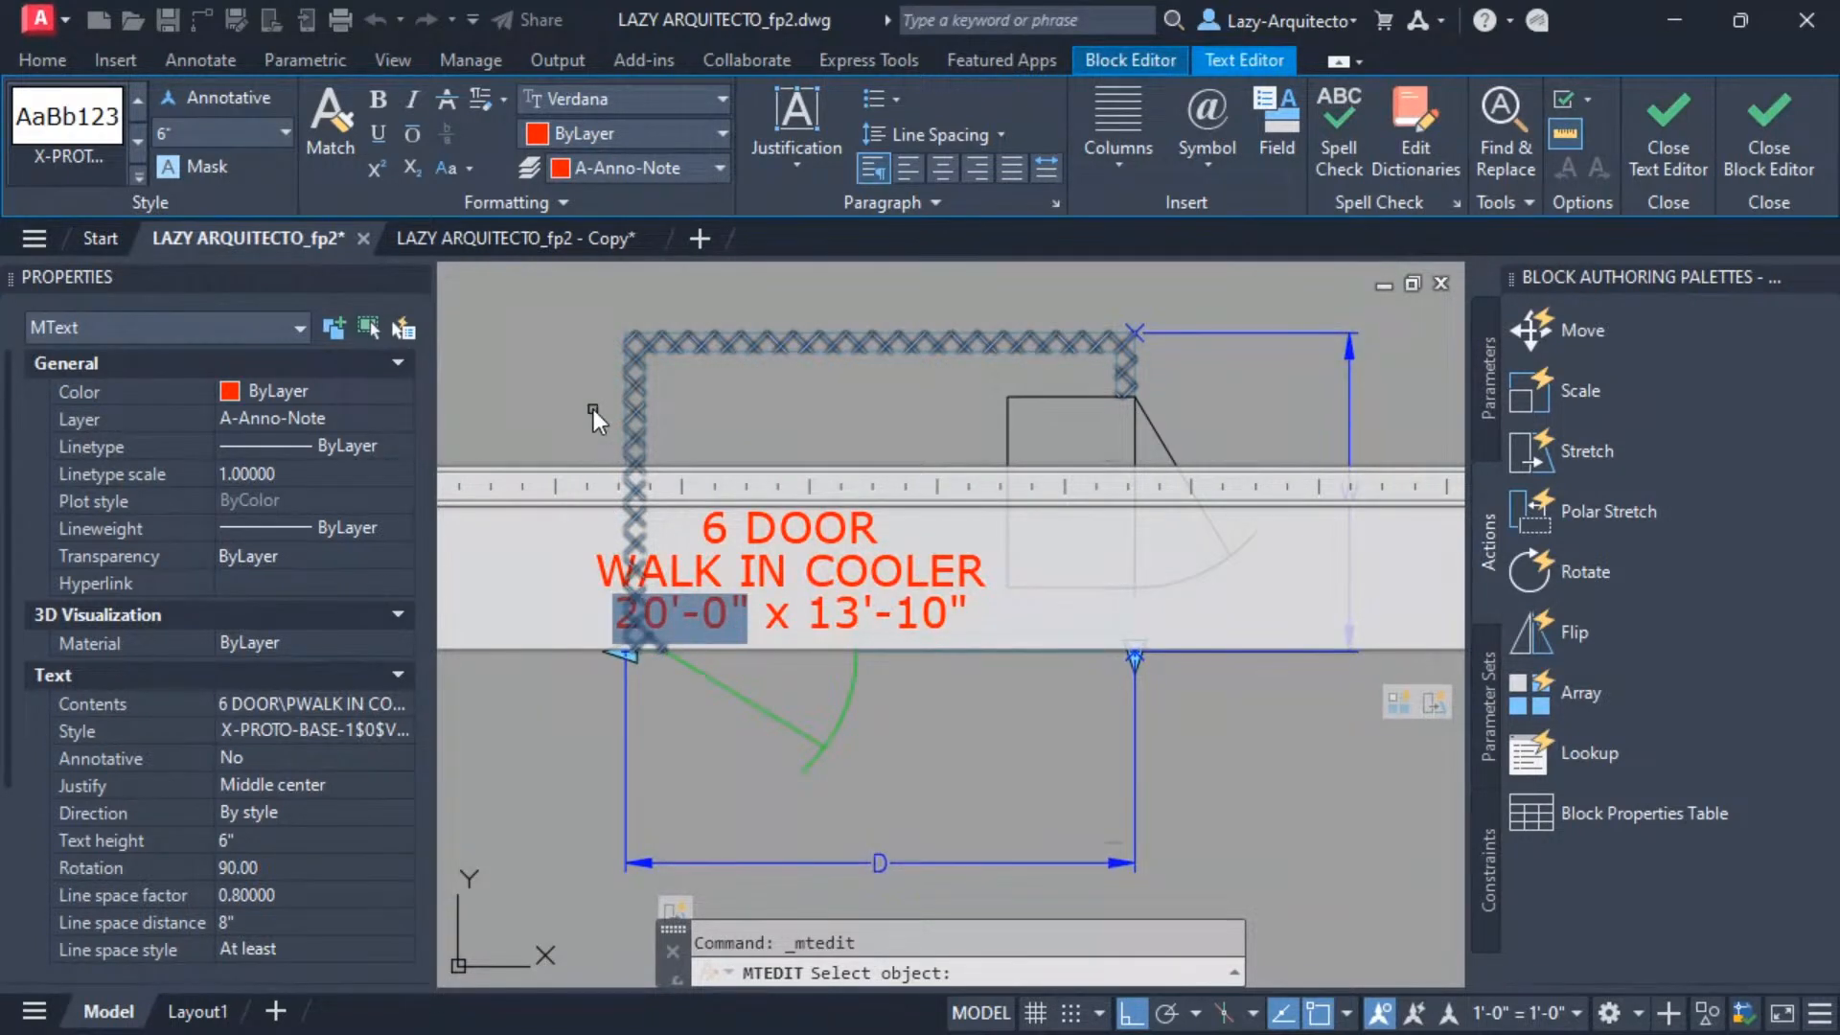
scroll(613, 378, "up", 3)
left_click(651, 393)
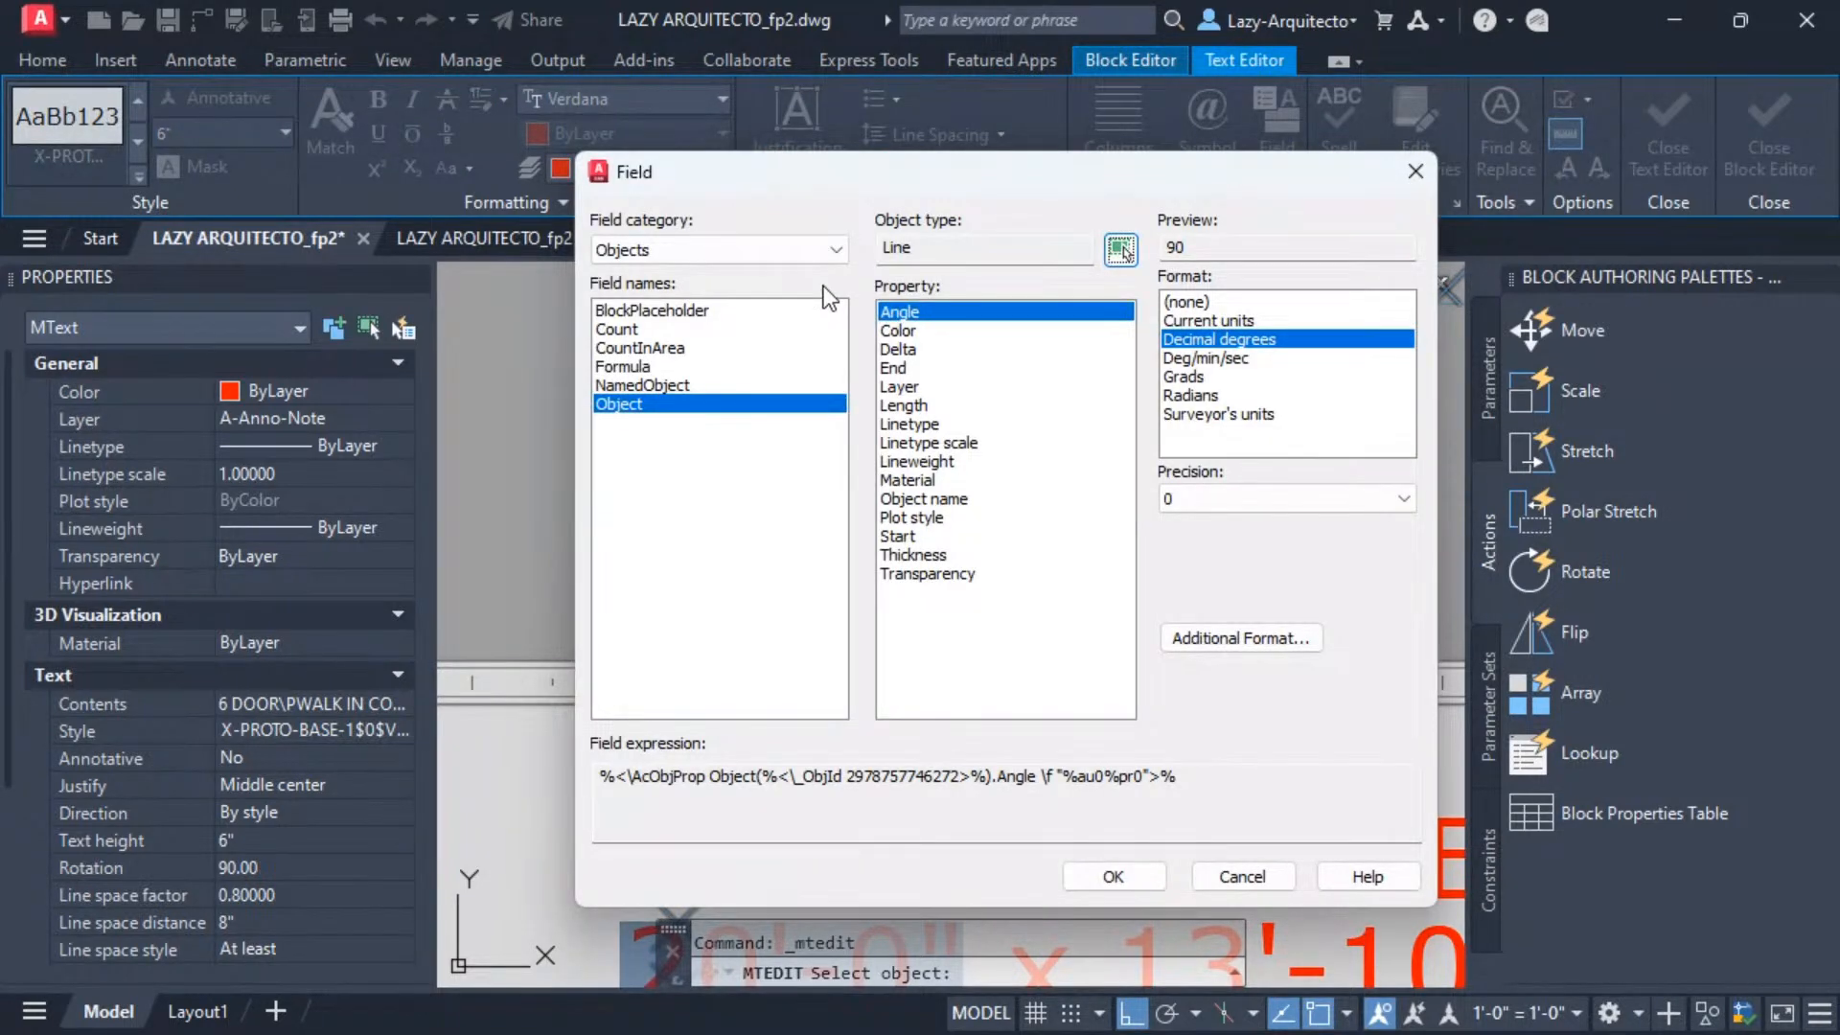
Set the left wall line's field to its Length in Architectural format and insert it into the label.
left_click(905, 405)
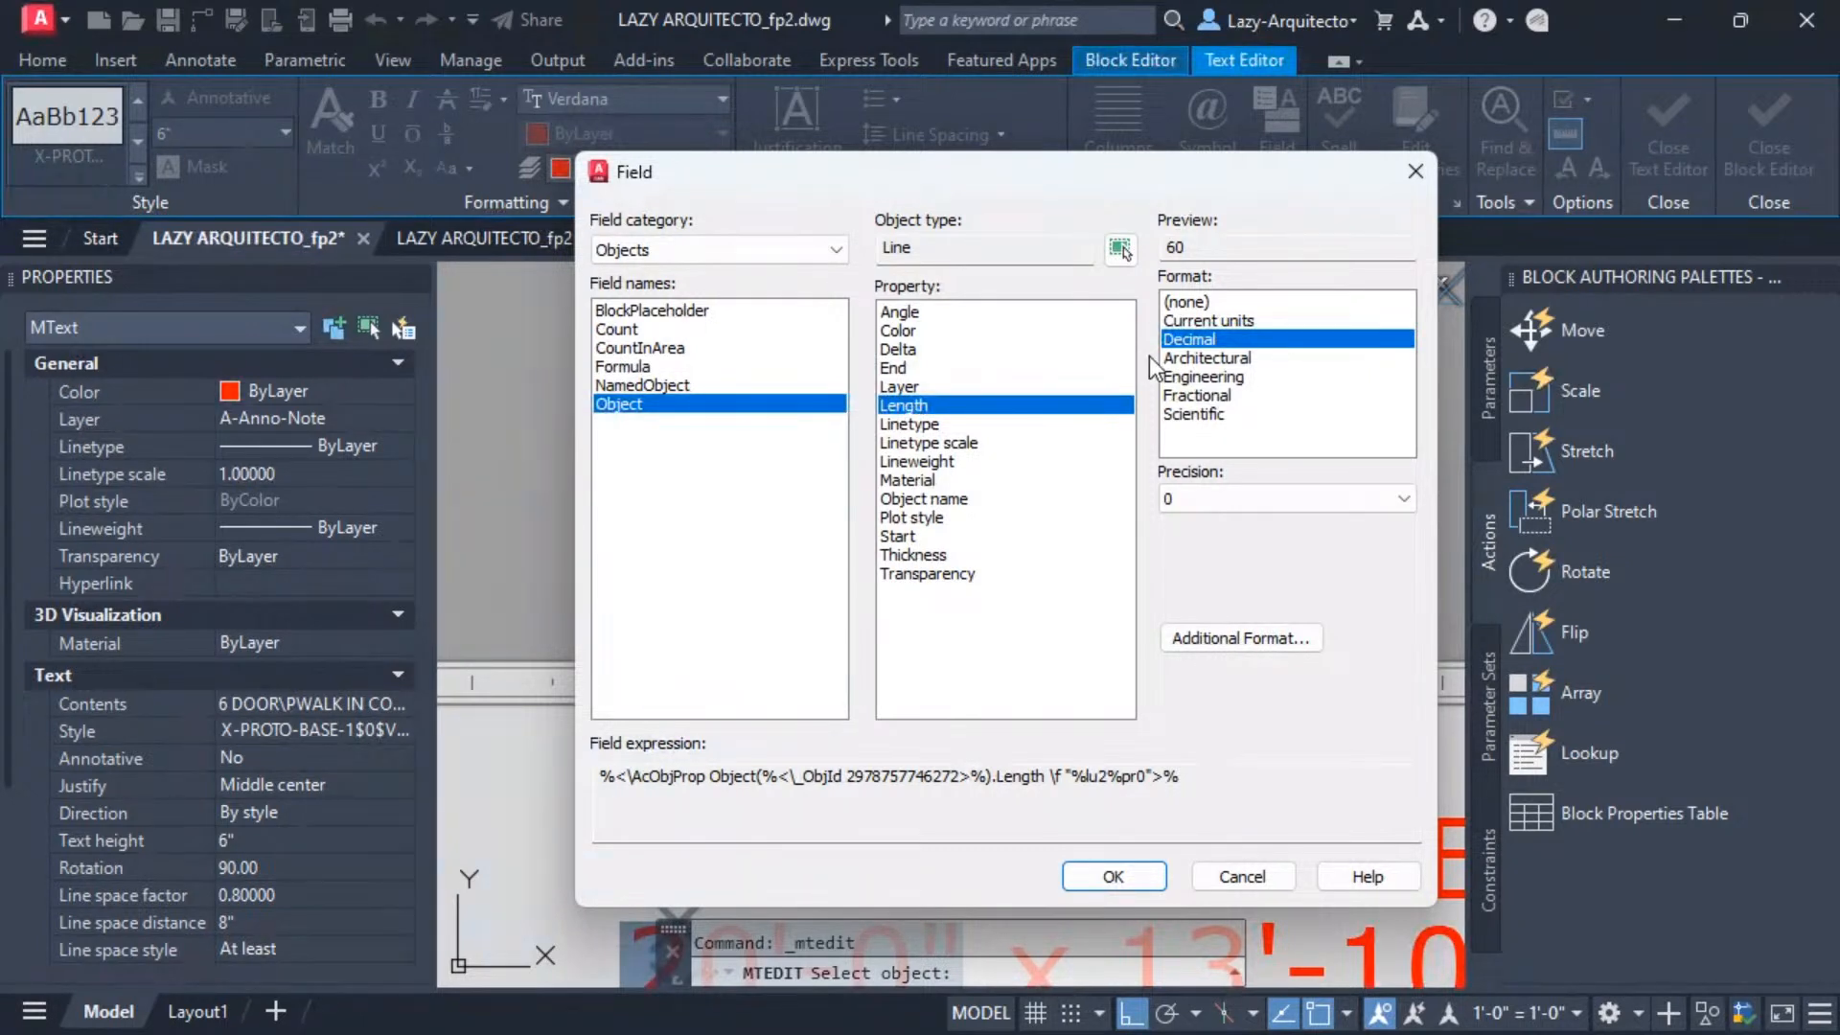
left_click(1206, 357)
left_click_drag(1137, 161, 1055, 133)
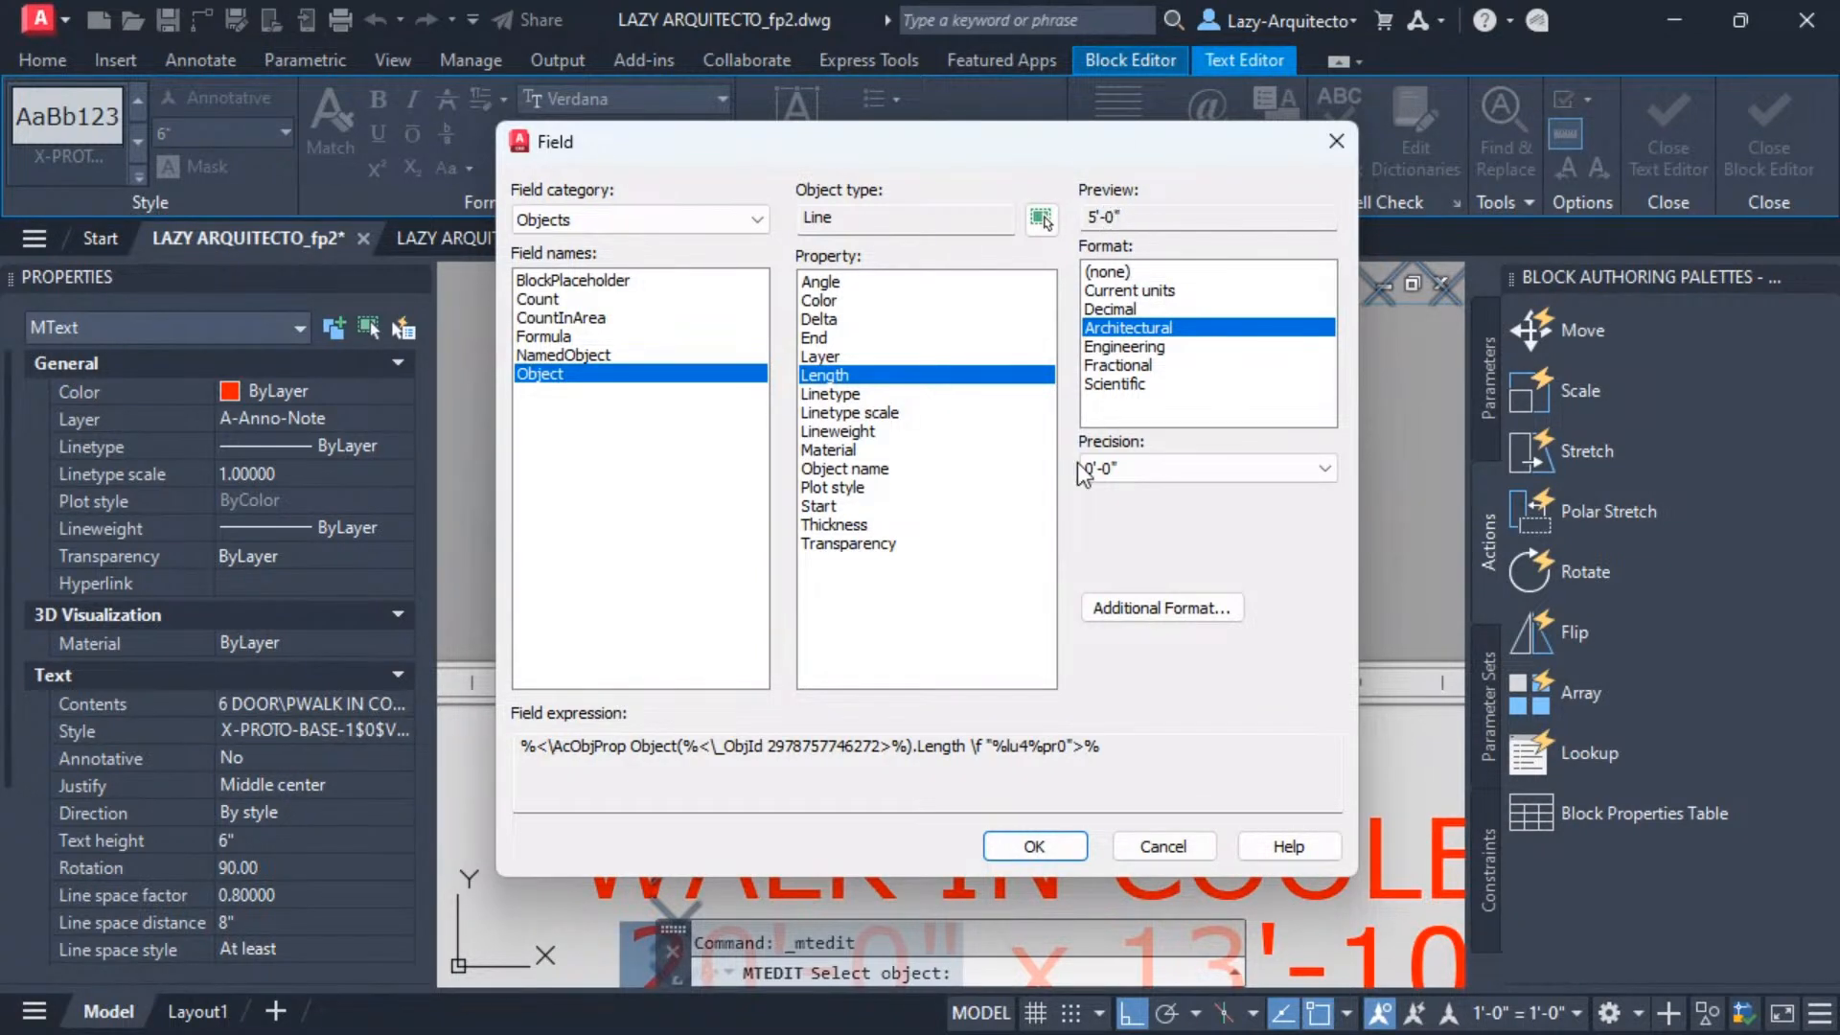
left_click(1034, 848)
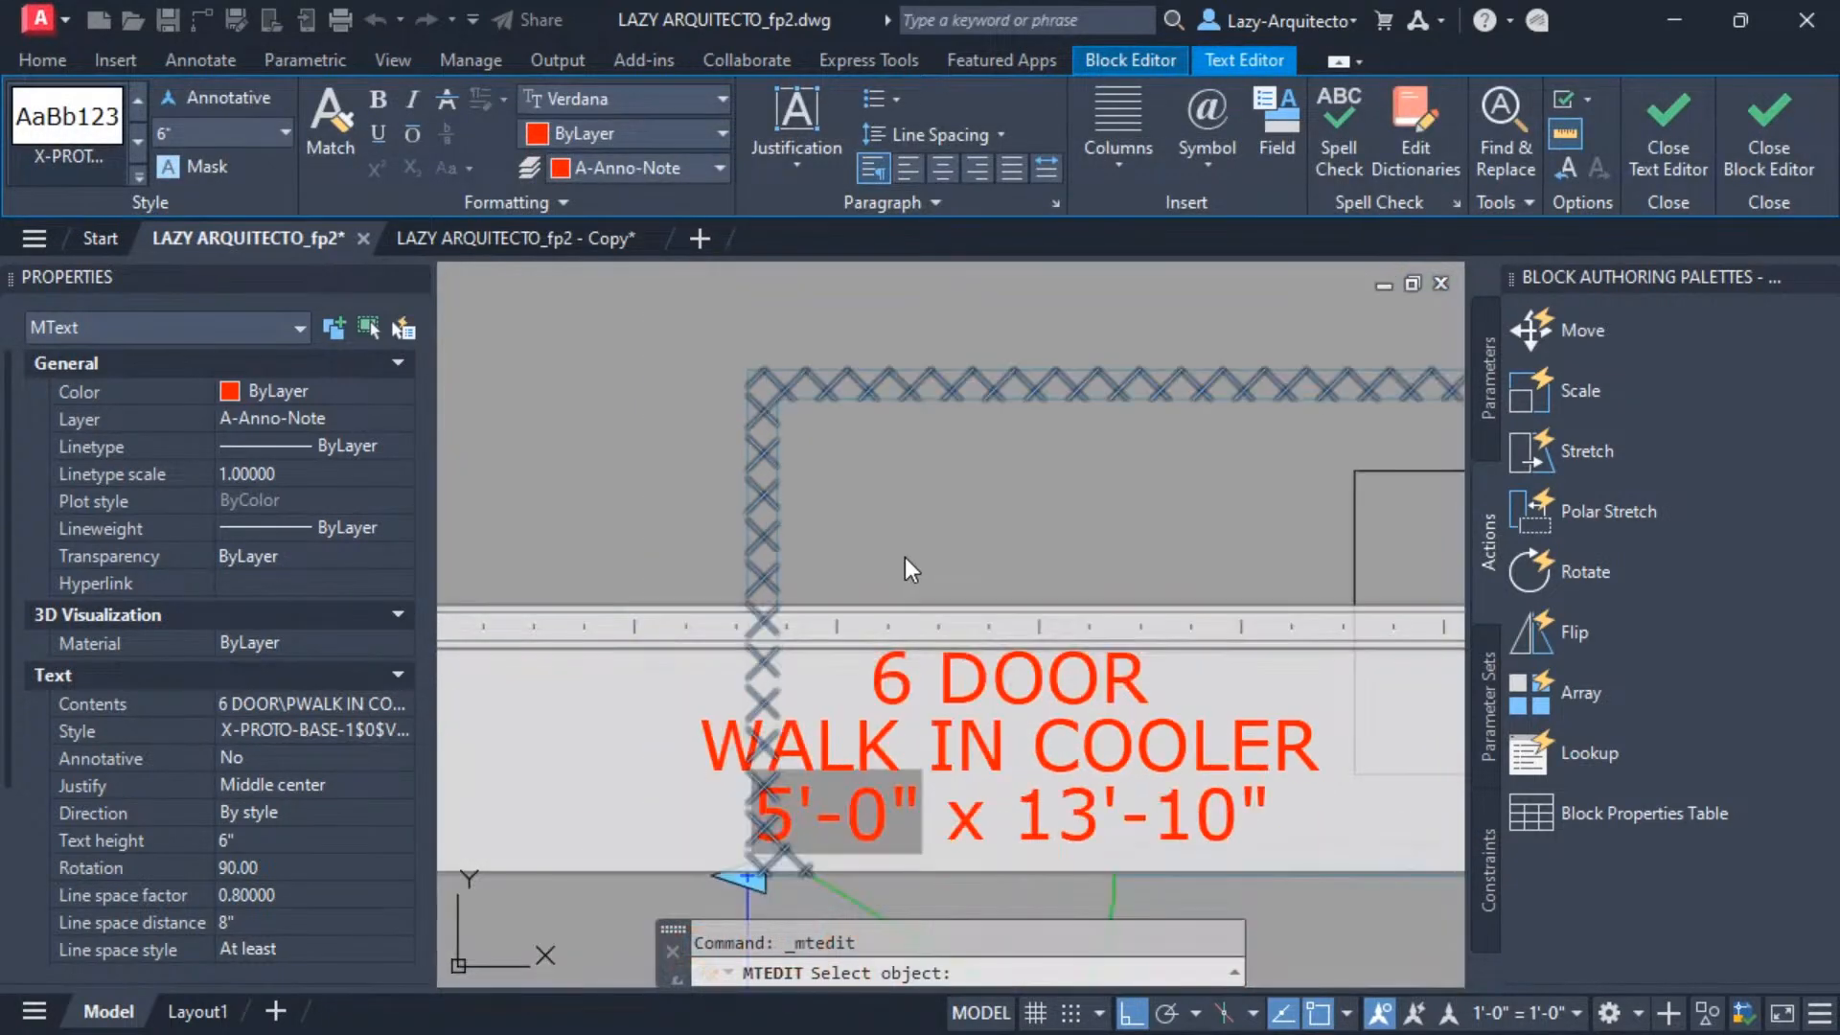
Start an Object field in place of the label's 13'-10" dimension and link it to the upper wall's outer horizontal line.
mouse_move(987, 719)
middle_mouse_down()
mouse_move(862, 757)
mouse_move(832, 671)
middle_mouse_up()
left_click_drag(818, 671, 975, 681)
right_click(893, 675)
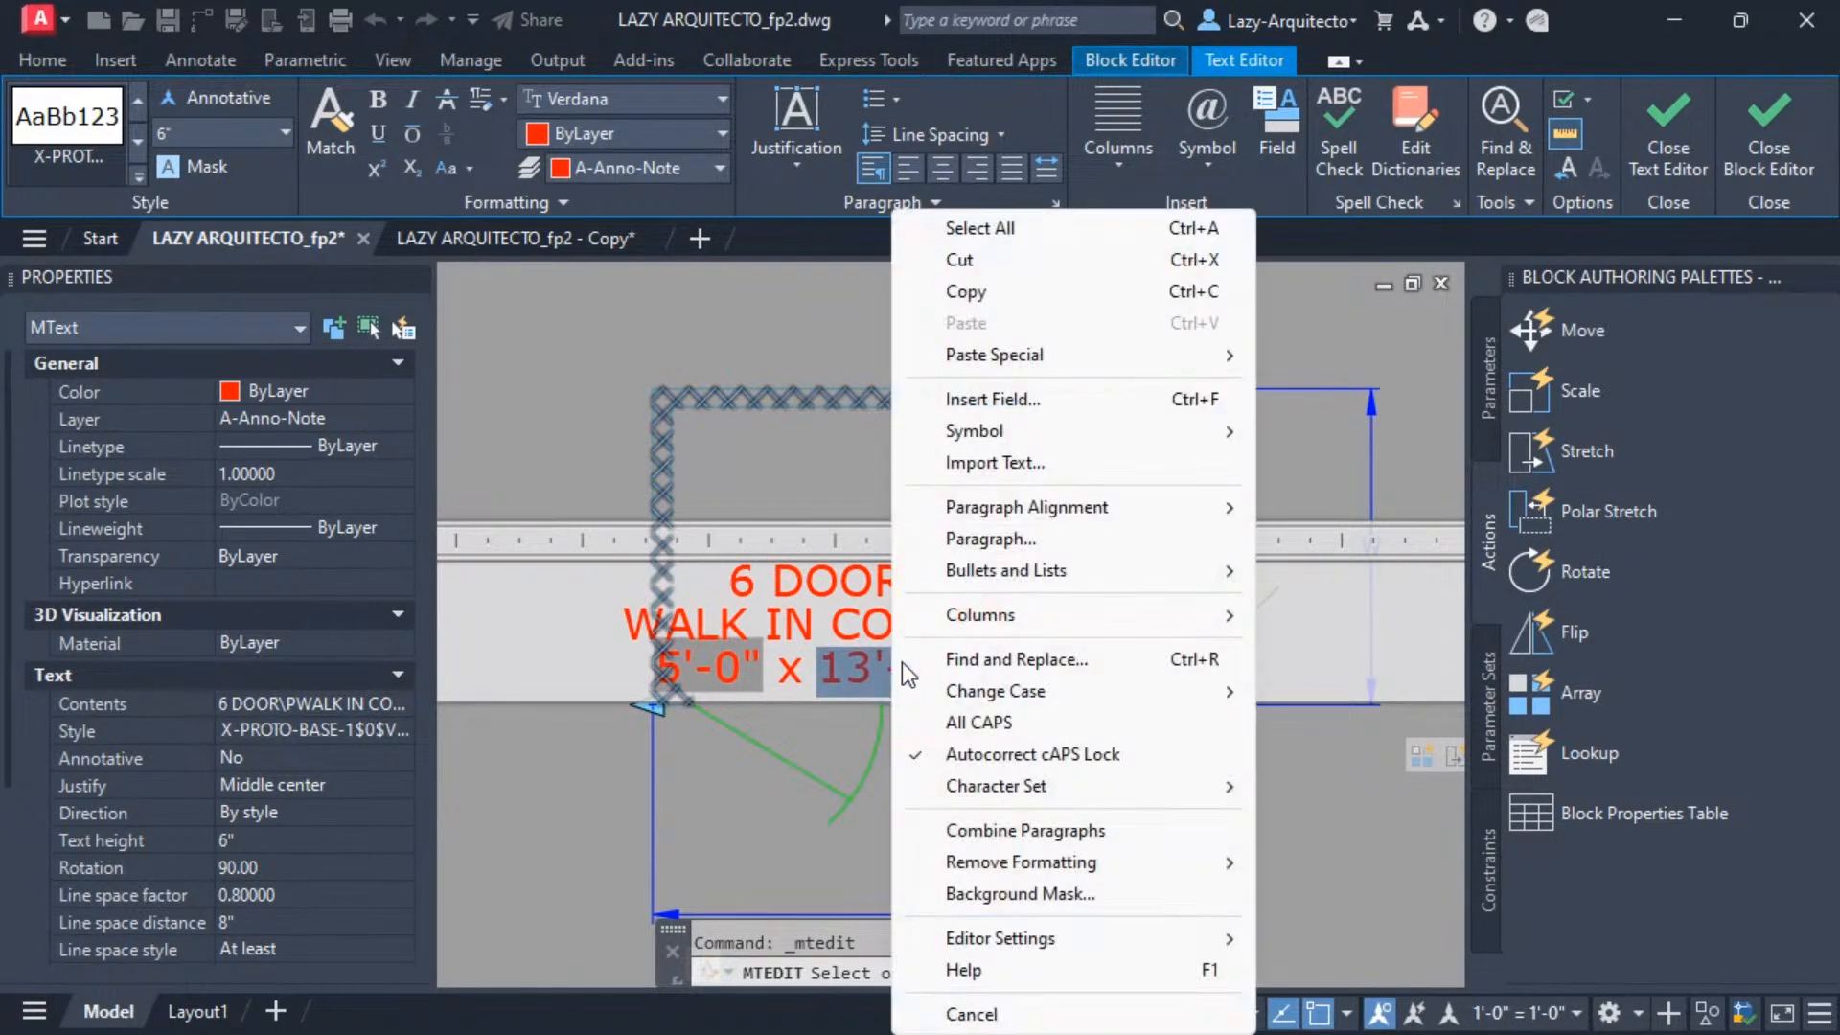
left_click(1004, 400)
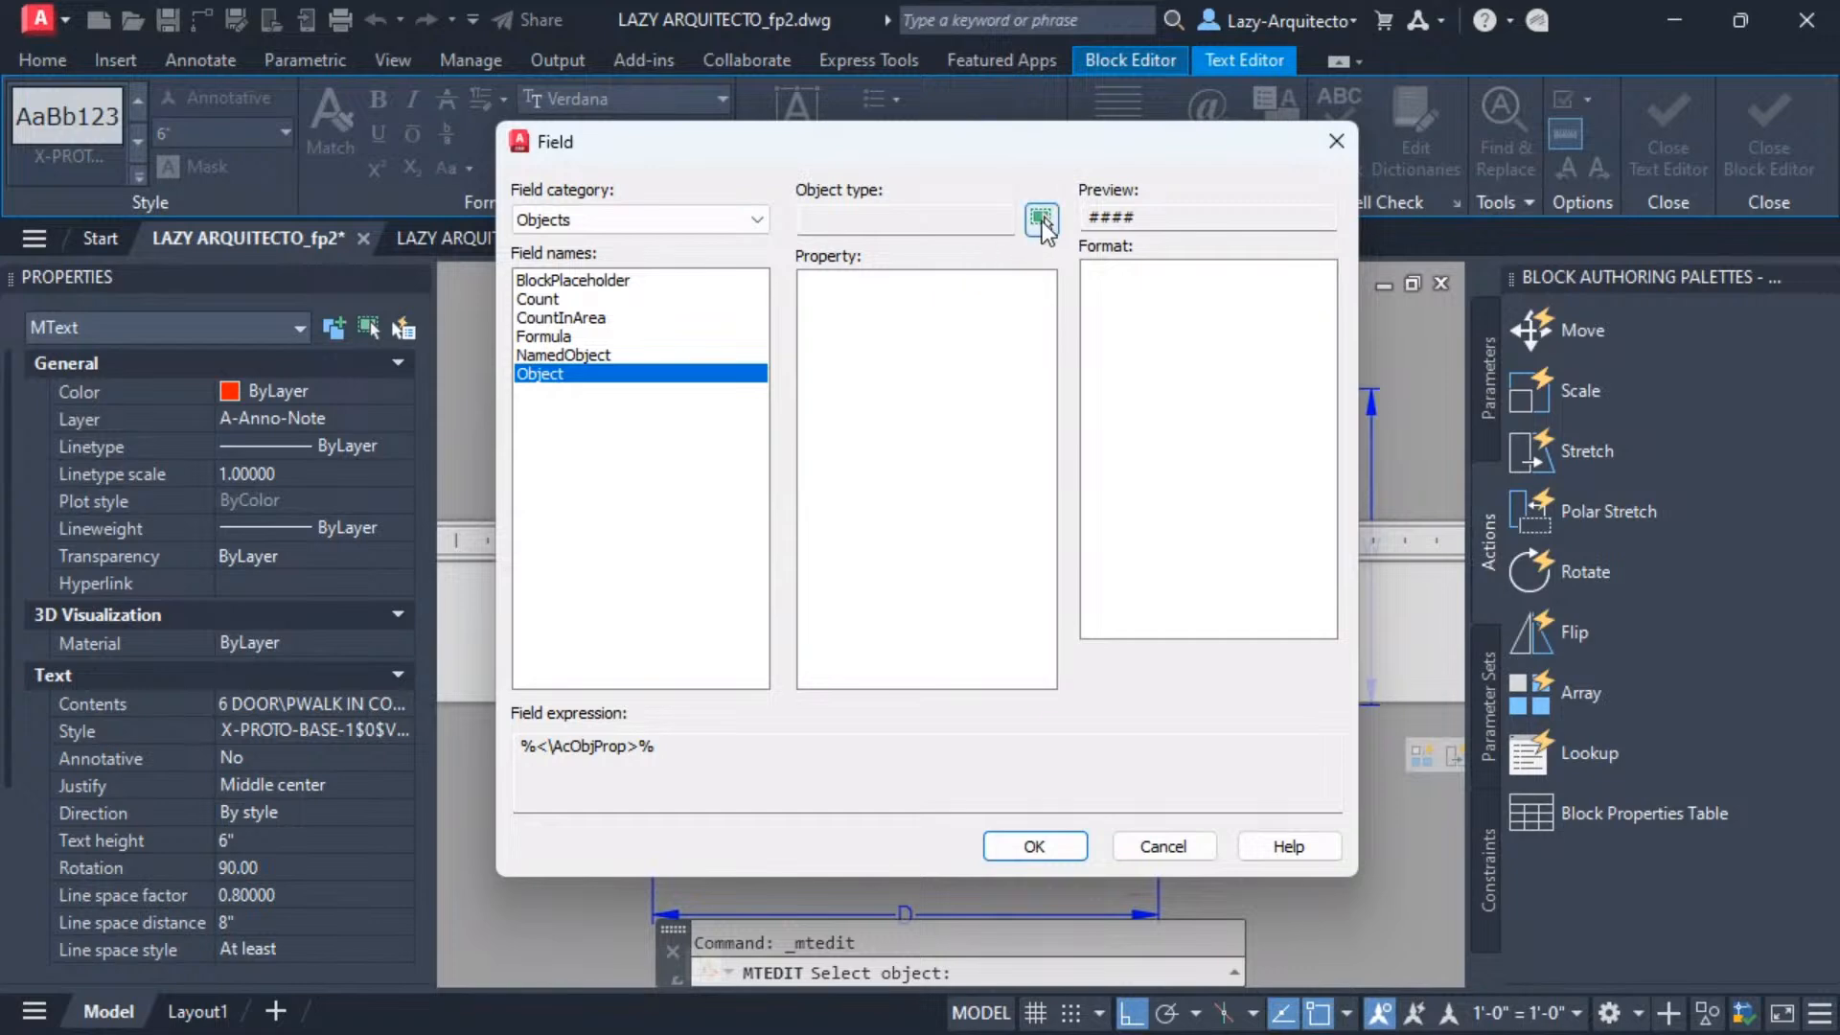
left_click(1041, 218)
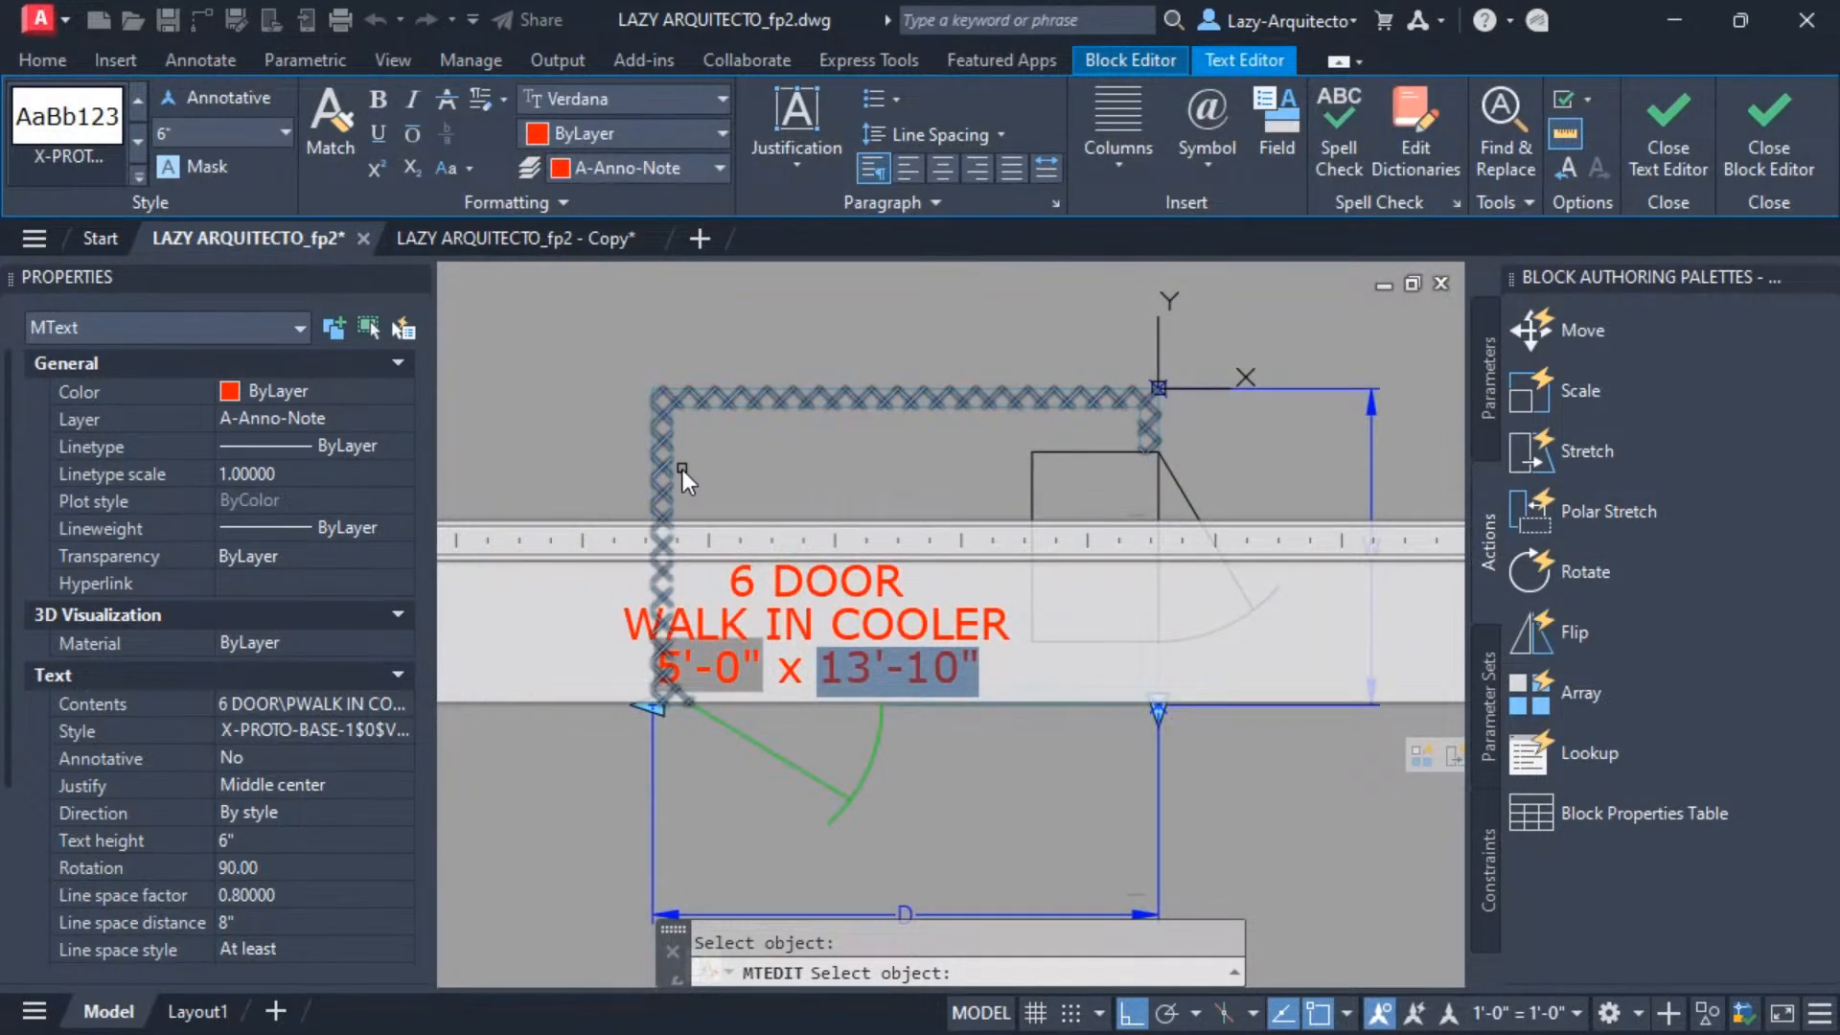
scroll(970, 393, "up", 3)
scroll(985, 387, "down", 2)
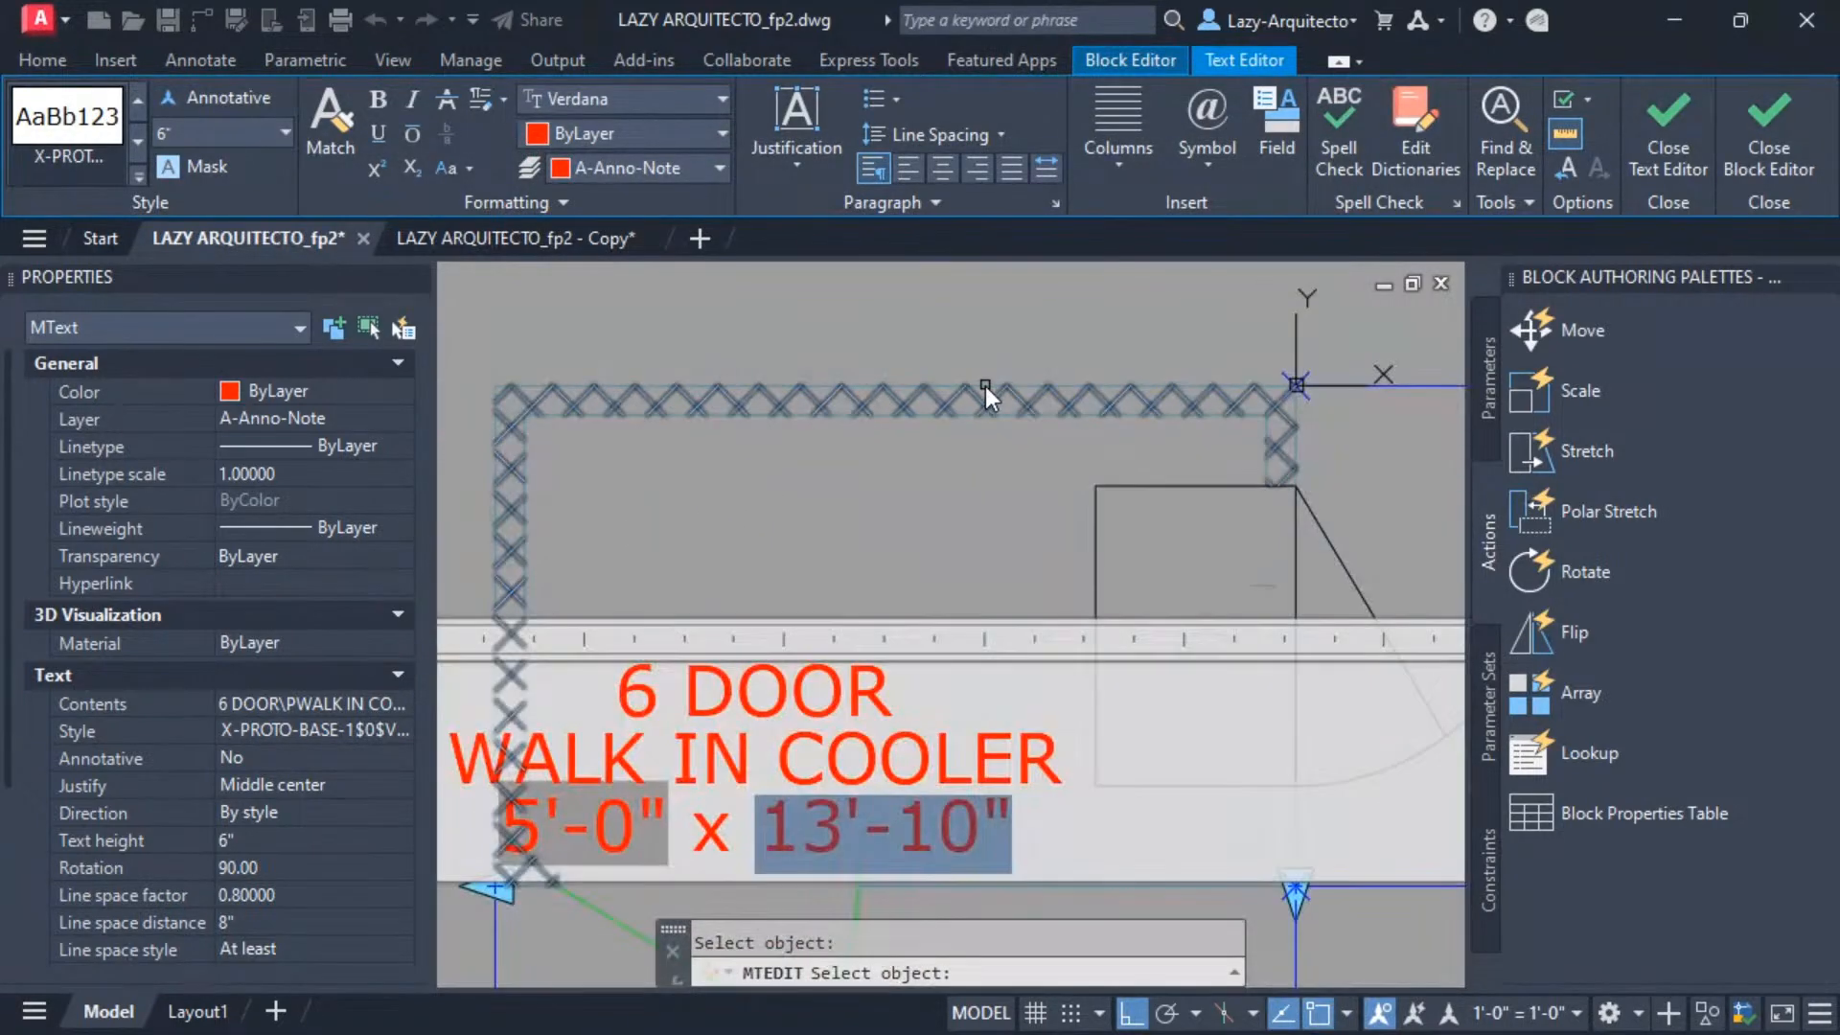
left_click(986, 387)
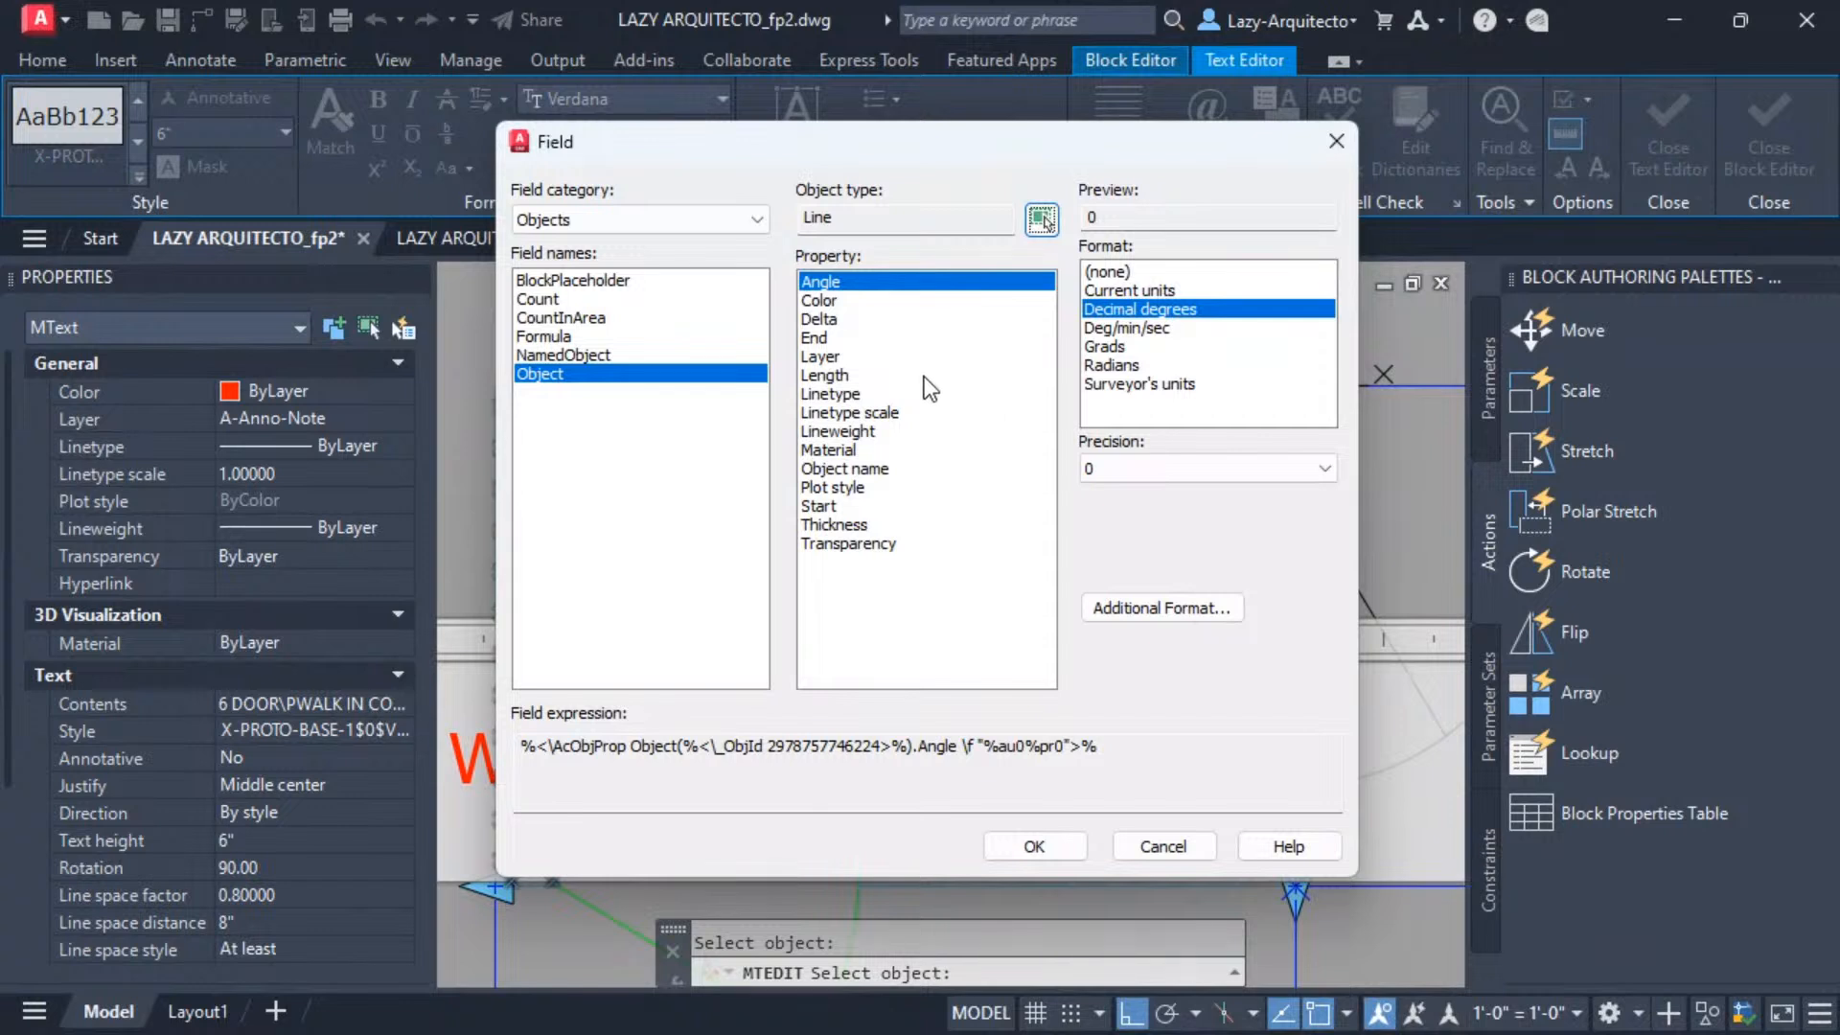
Set the upper wall line's field to Length in Architectural format, insert it, and finish editing the label.
left_click(838, 377)
left_click(1150, 327)
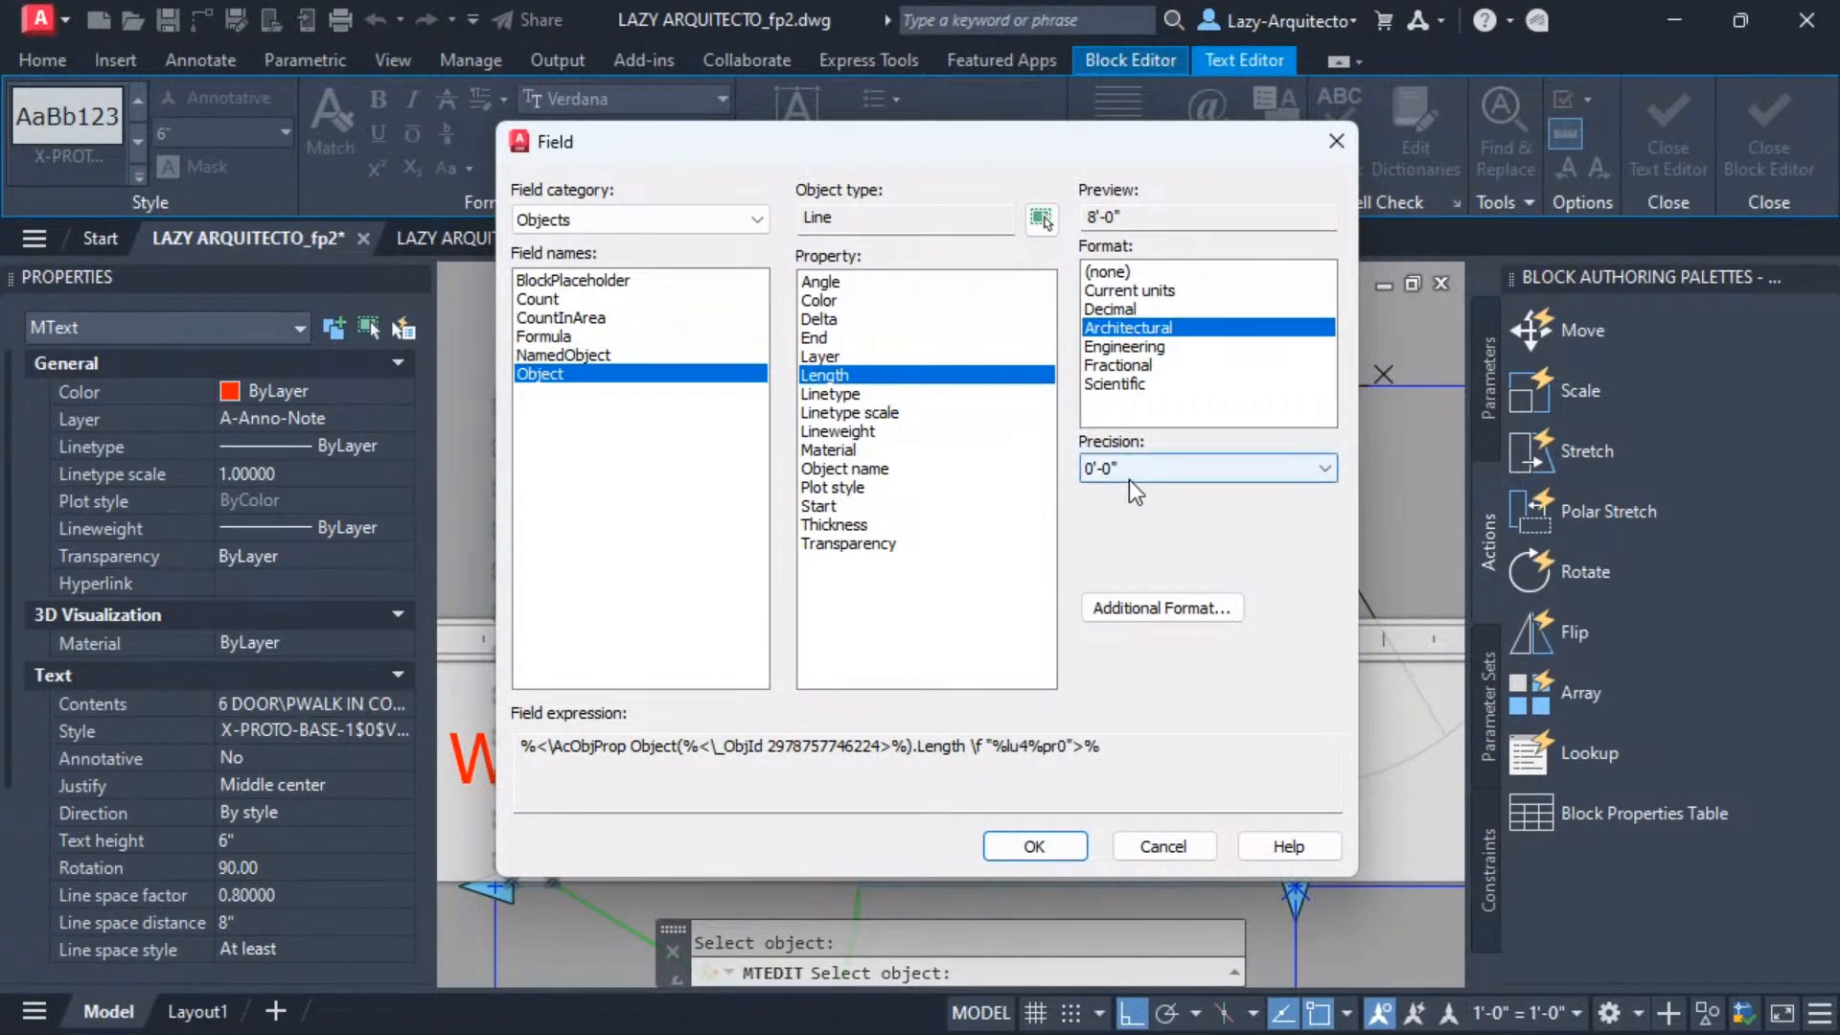
left_click(1035, 846)
scroll(924, 515, "down", 1)
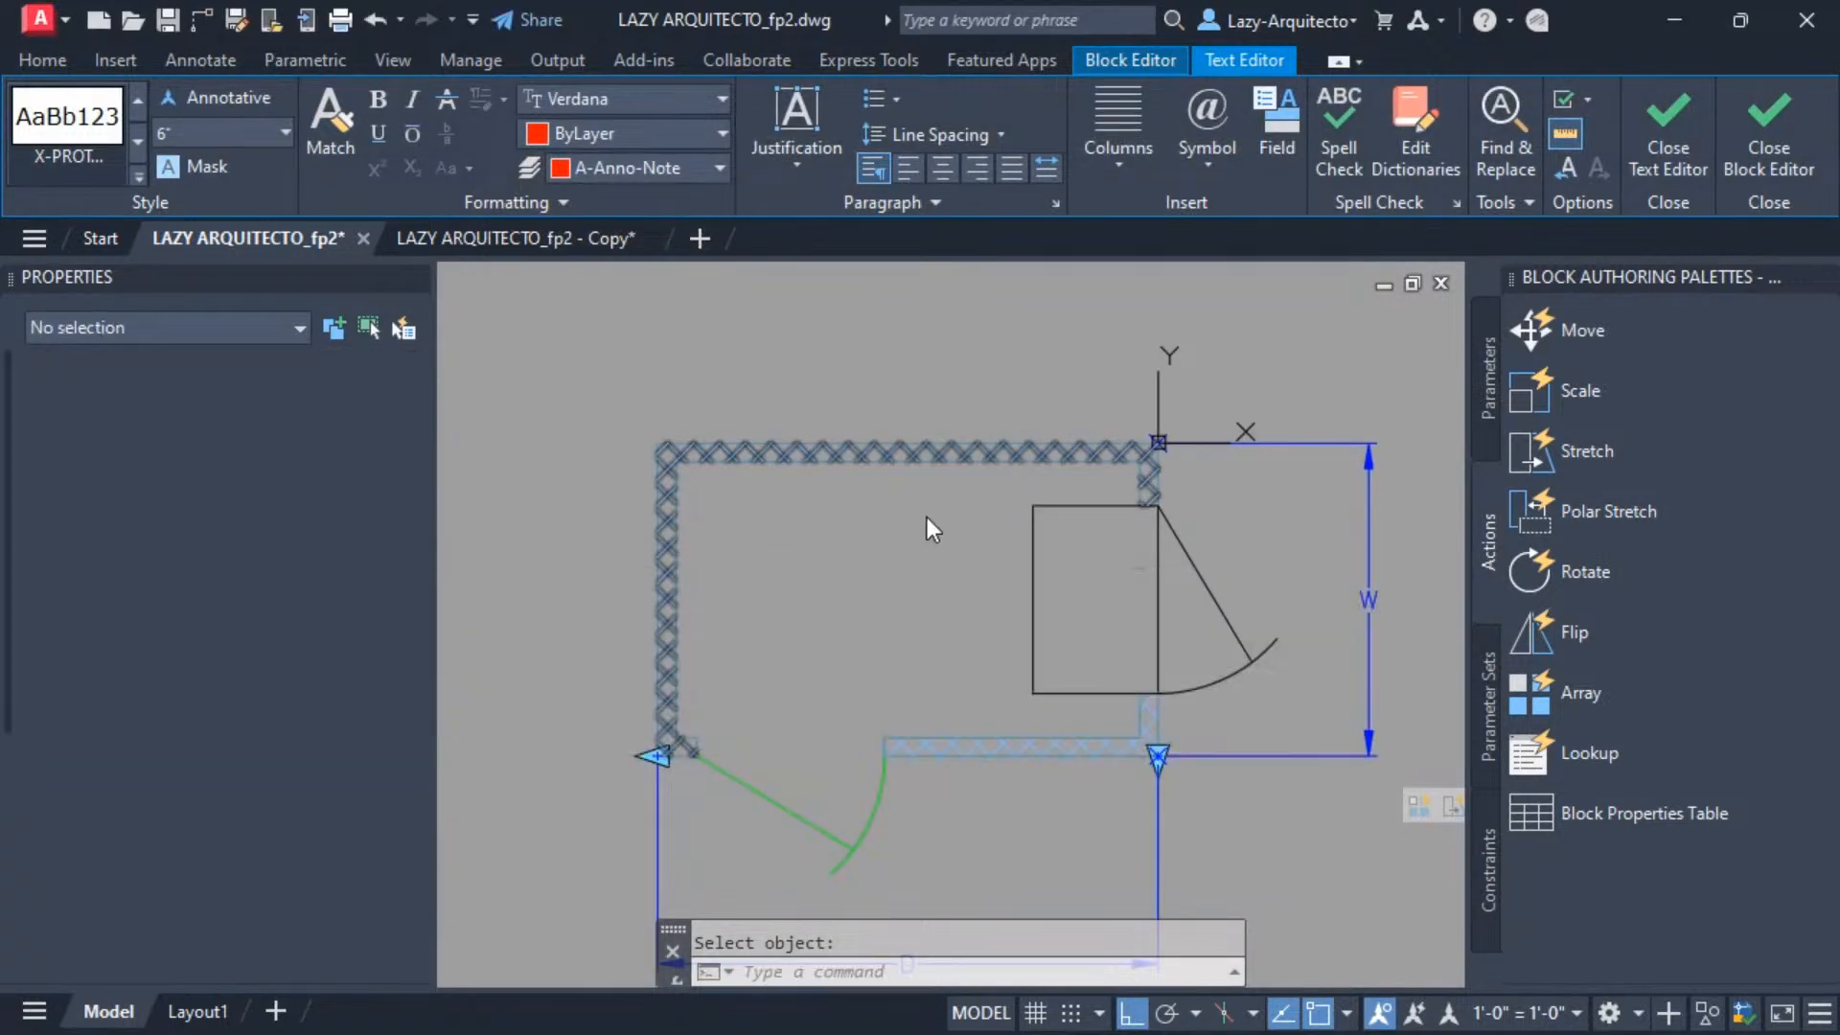
left_click(927, 516)
middle_click_drag(957, 550, 964, 479)
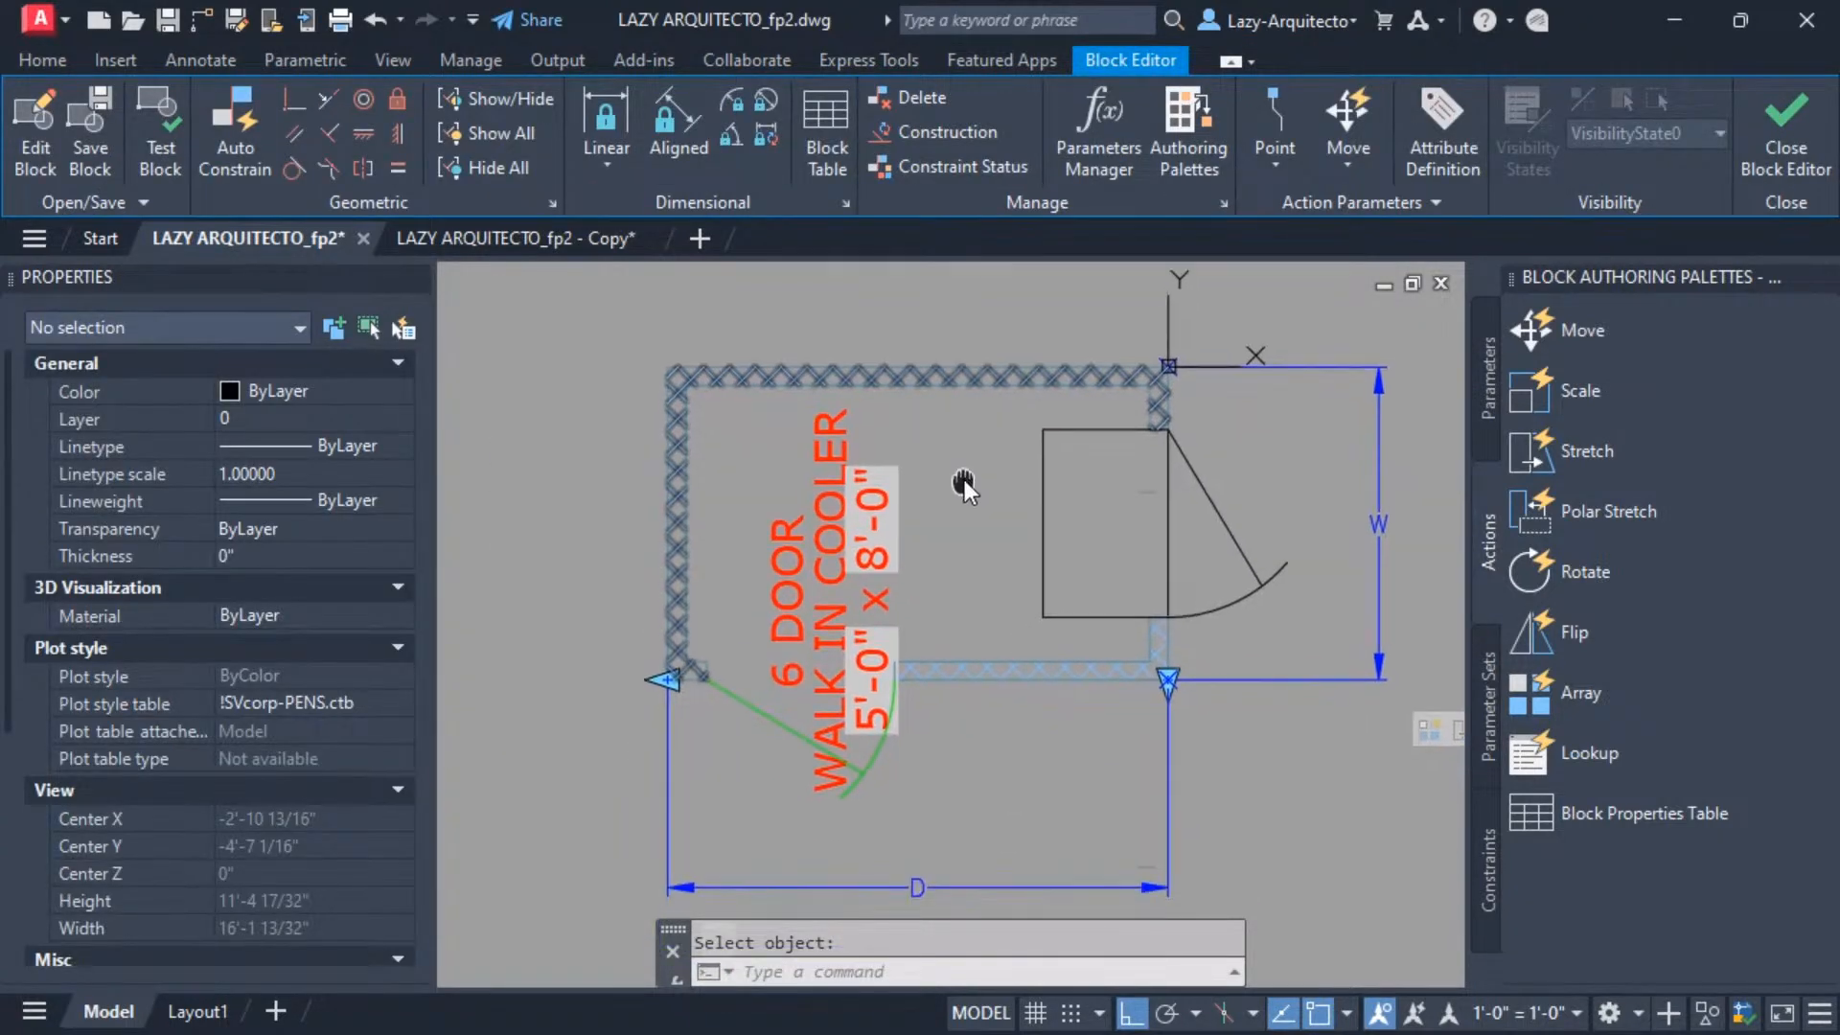
Examine the walk-in cooler's doors and label in LAZY ARQUITECTO_fp2 - Copy, and return to the block definition.
left_click(519, 238)
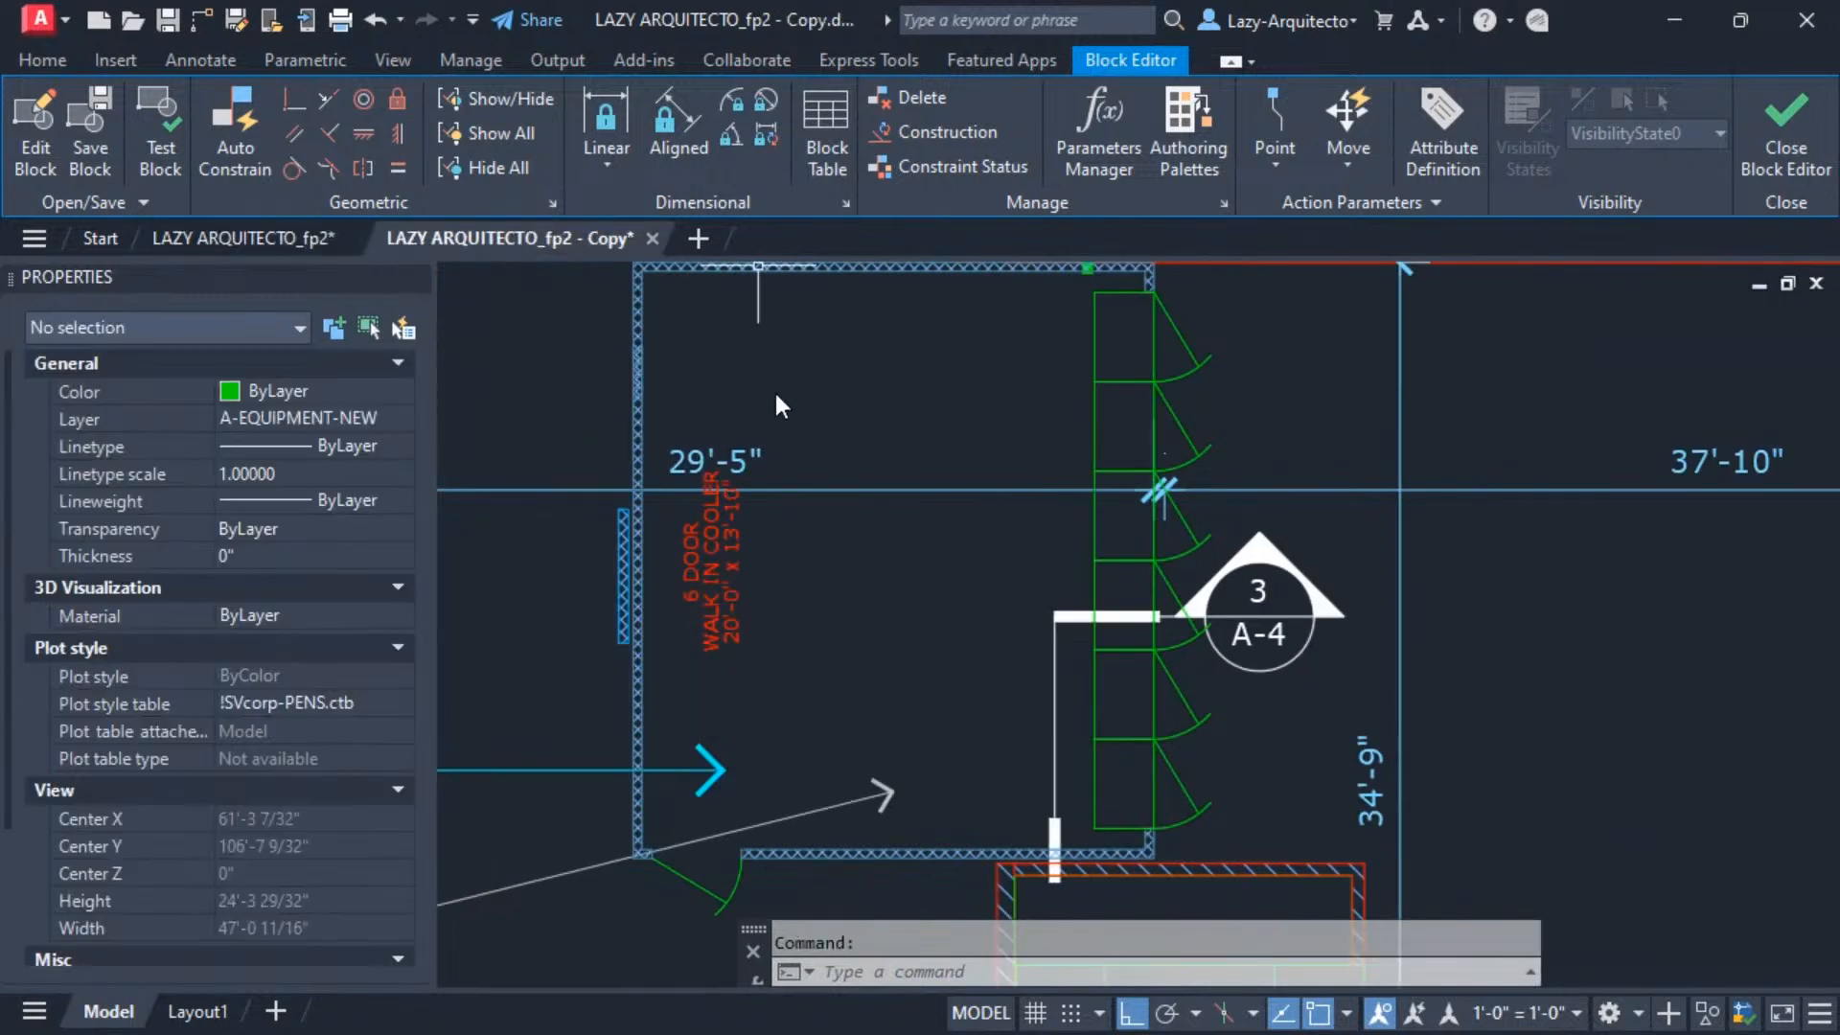
middle_click_drag(1075, 375, 978, 378)
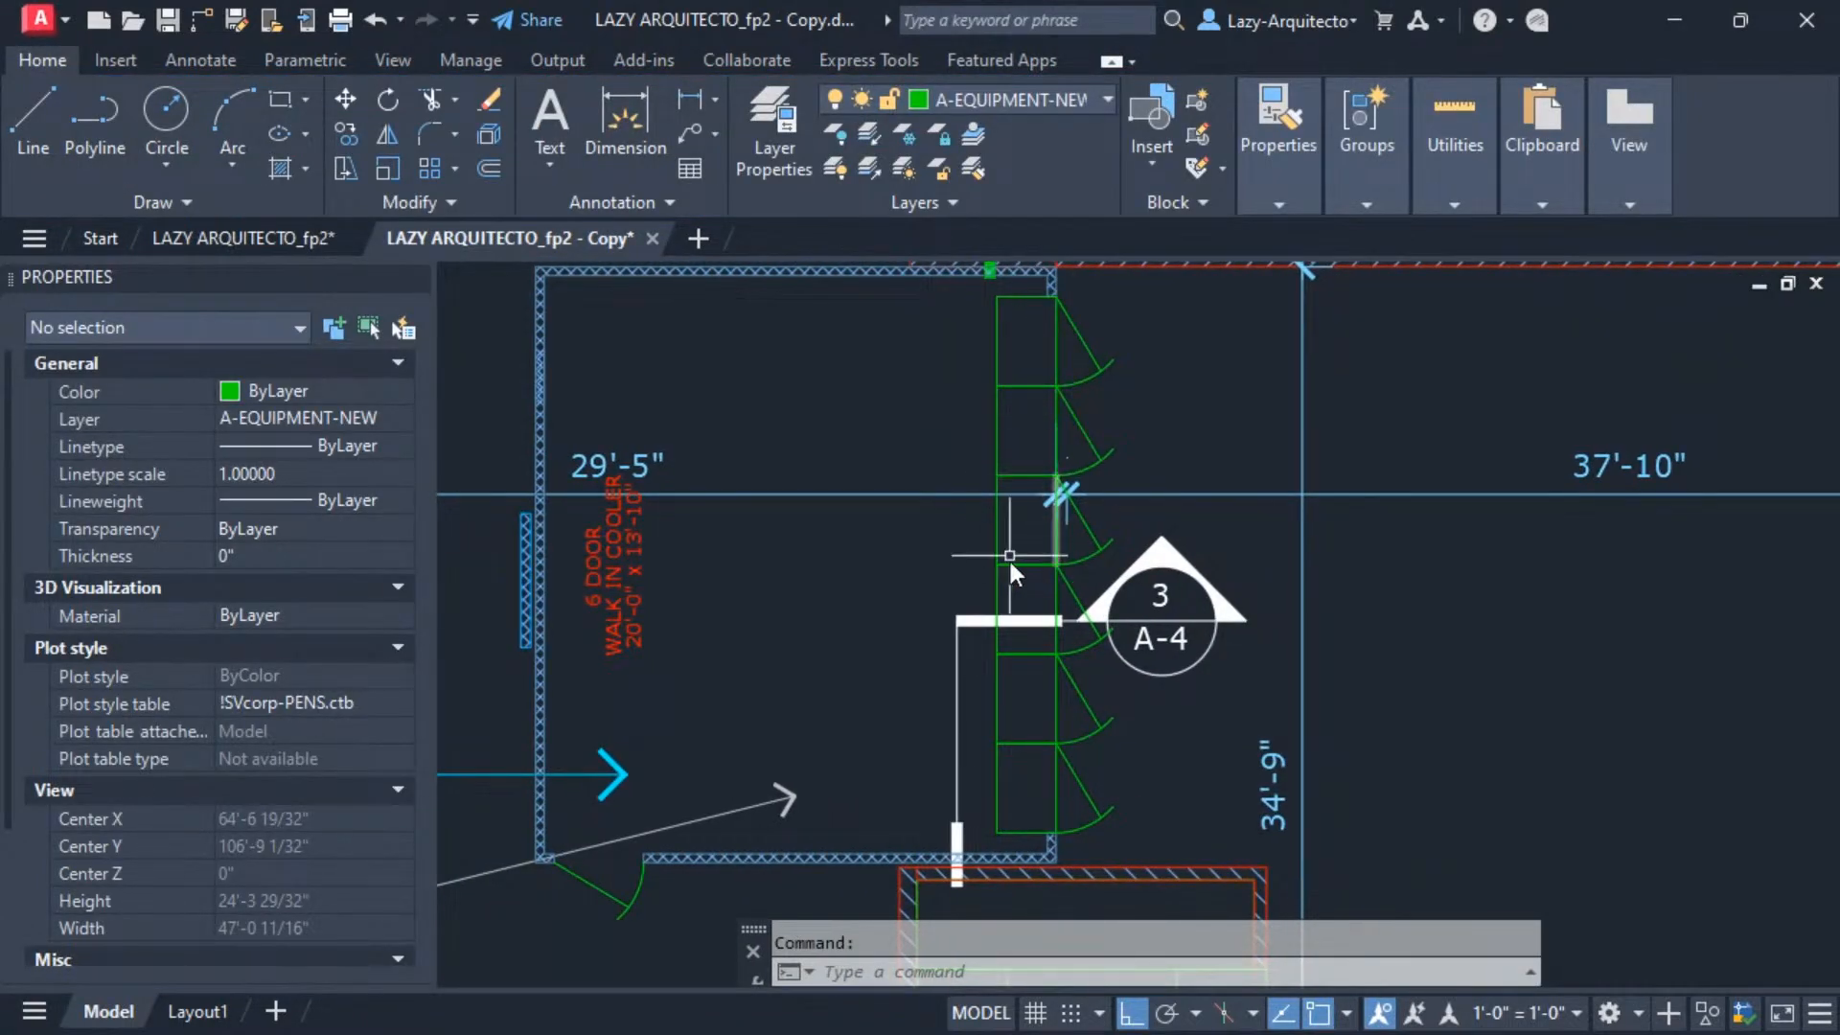
scroll(594, 584, "up", 2)
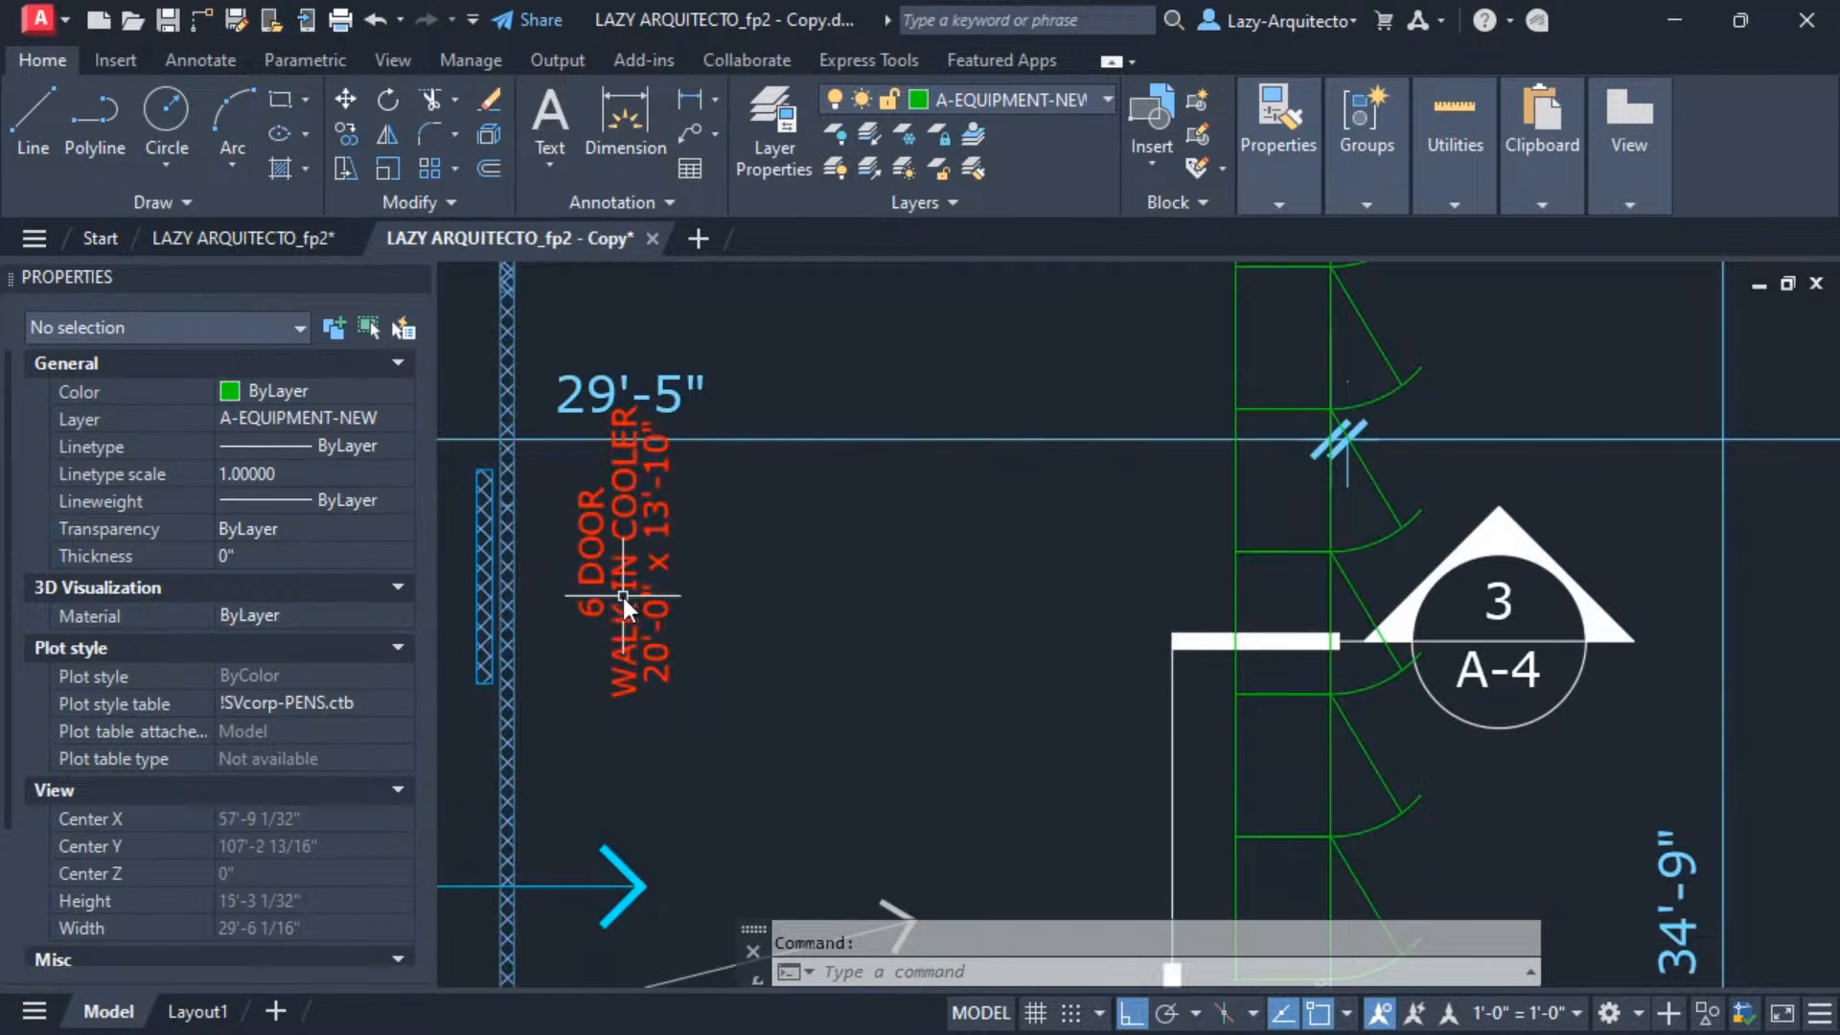
scroll(809, 436, "down", 2)
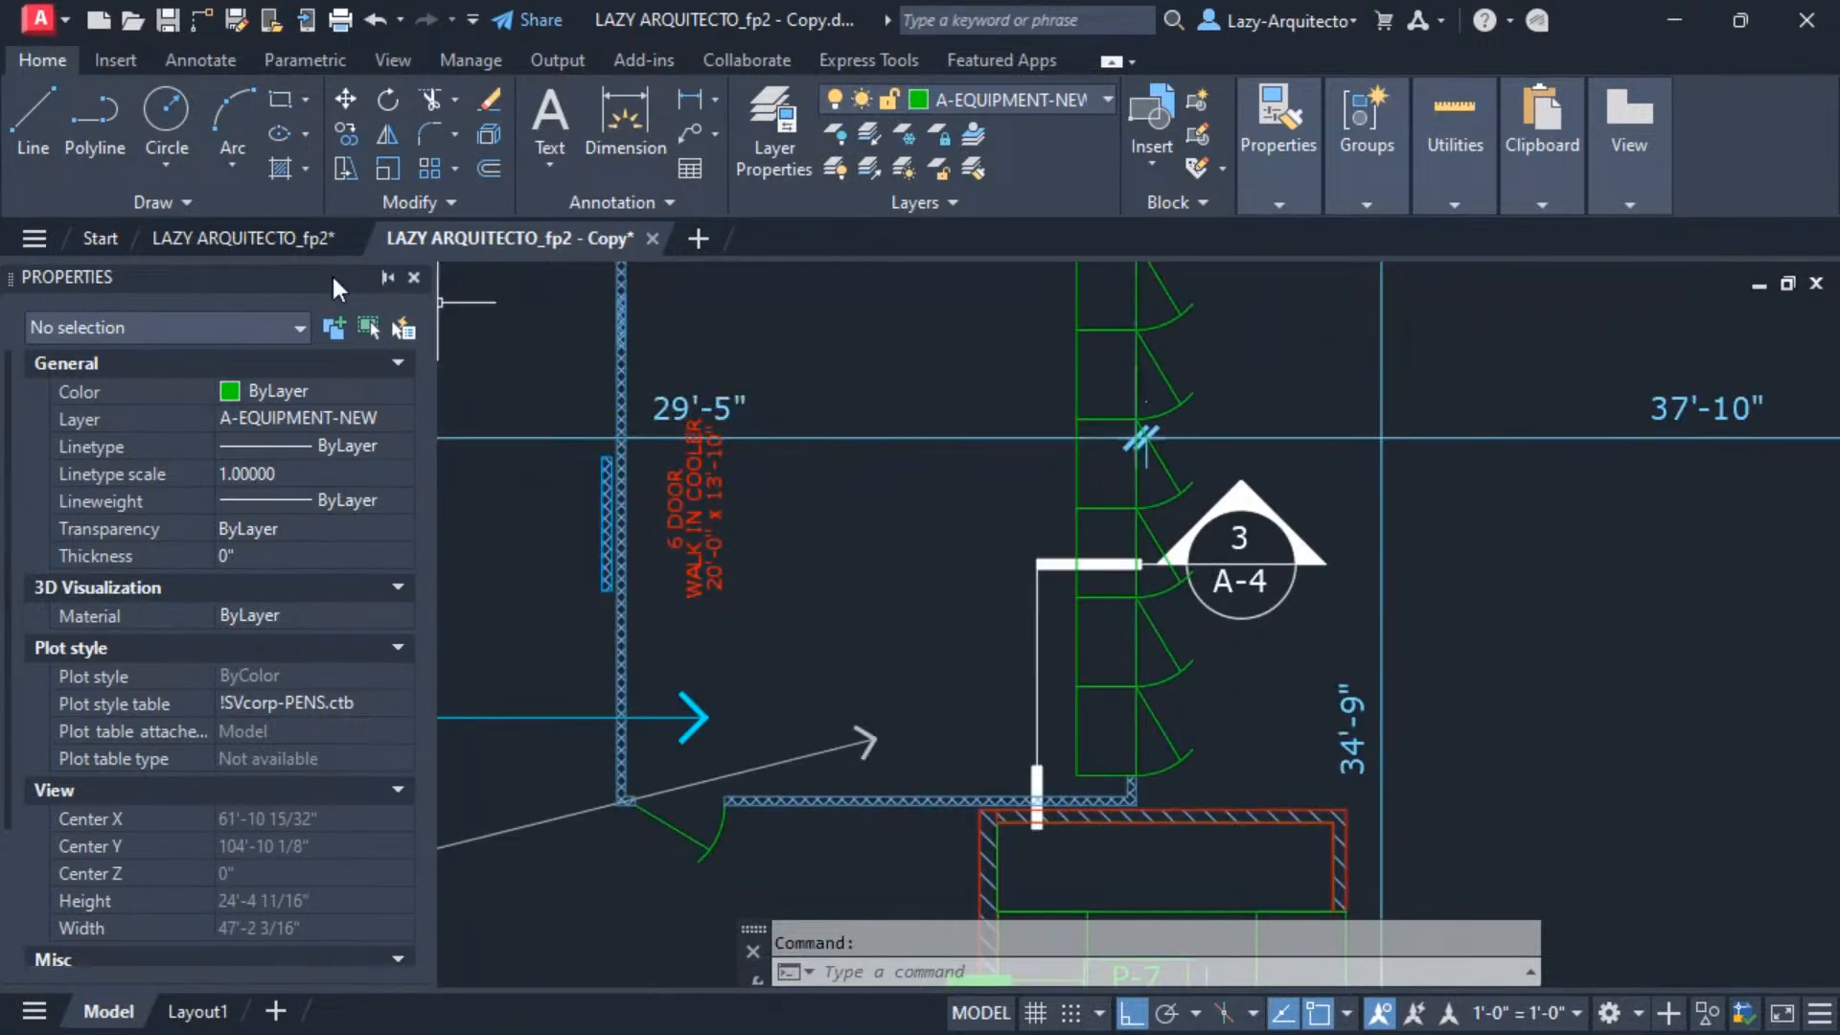
left_click(243, 240)
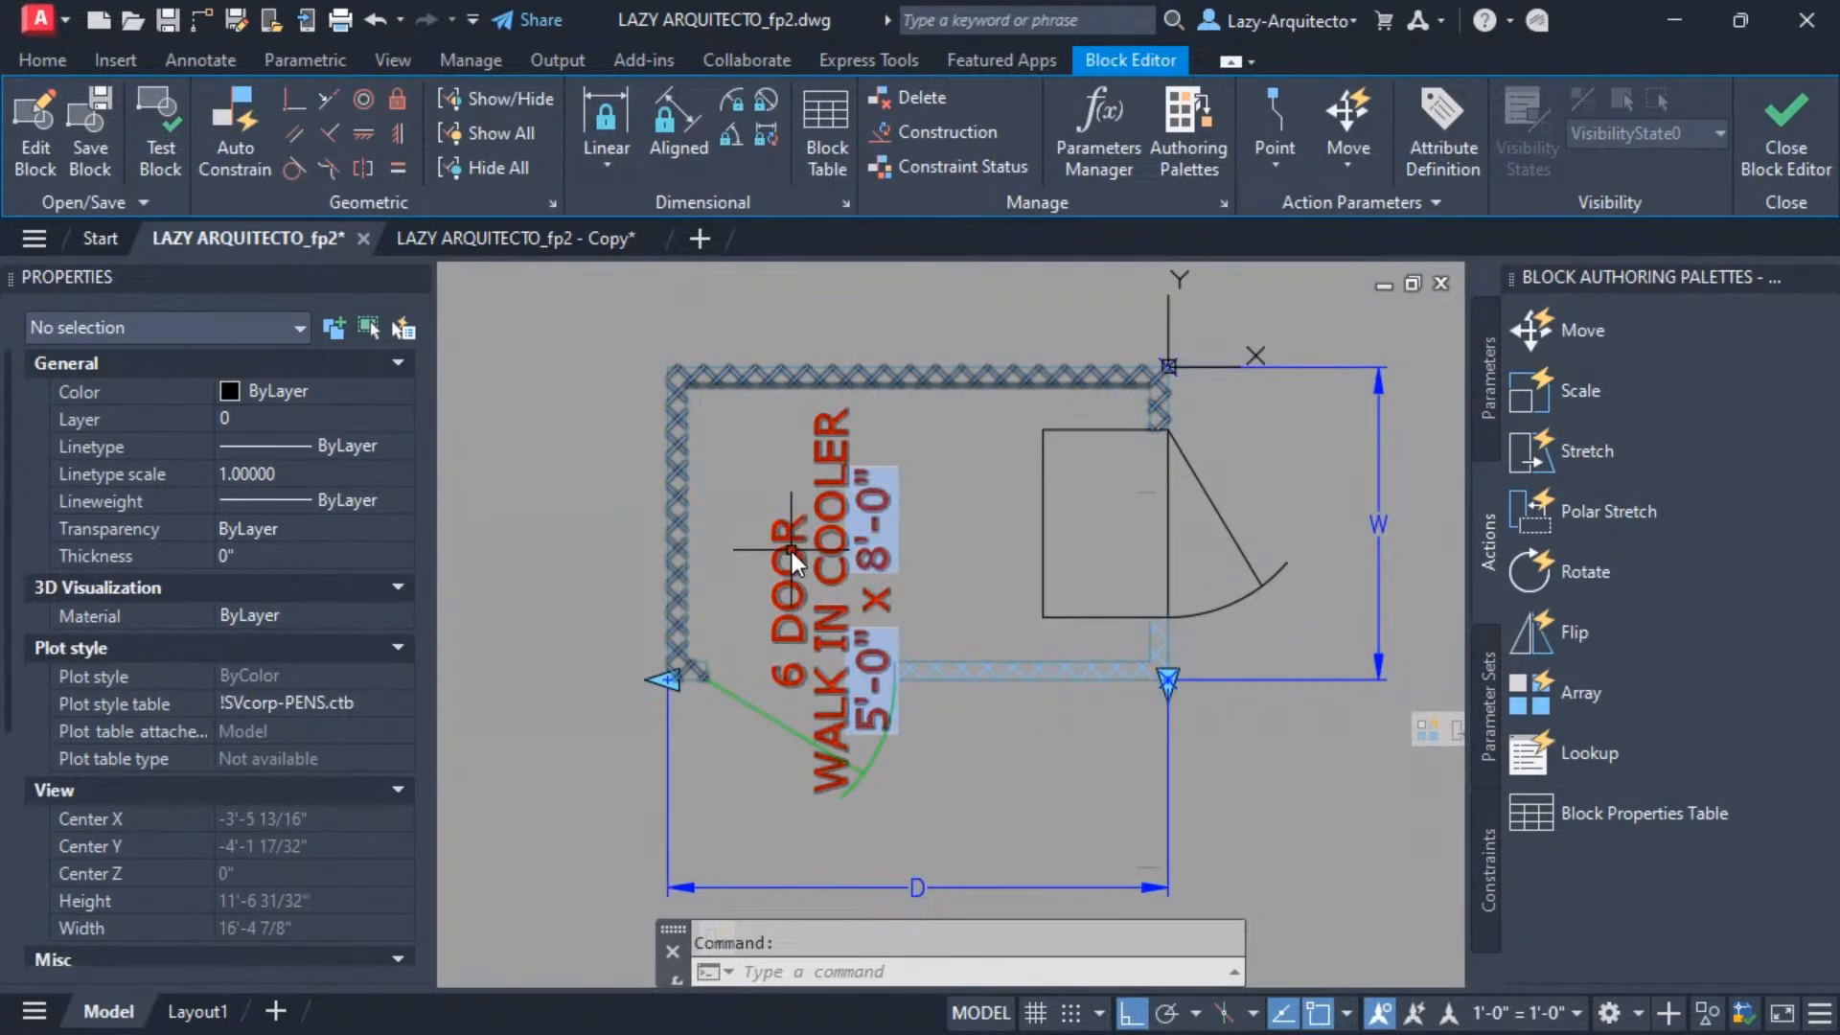
Reopen the cooler label and start a Formula field in place of the door count 6.
double_click(791, 675)
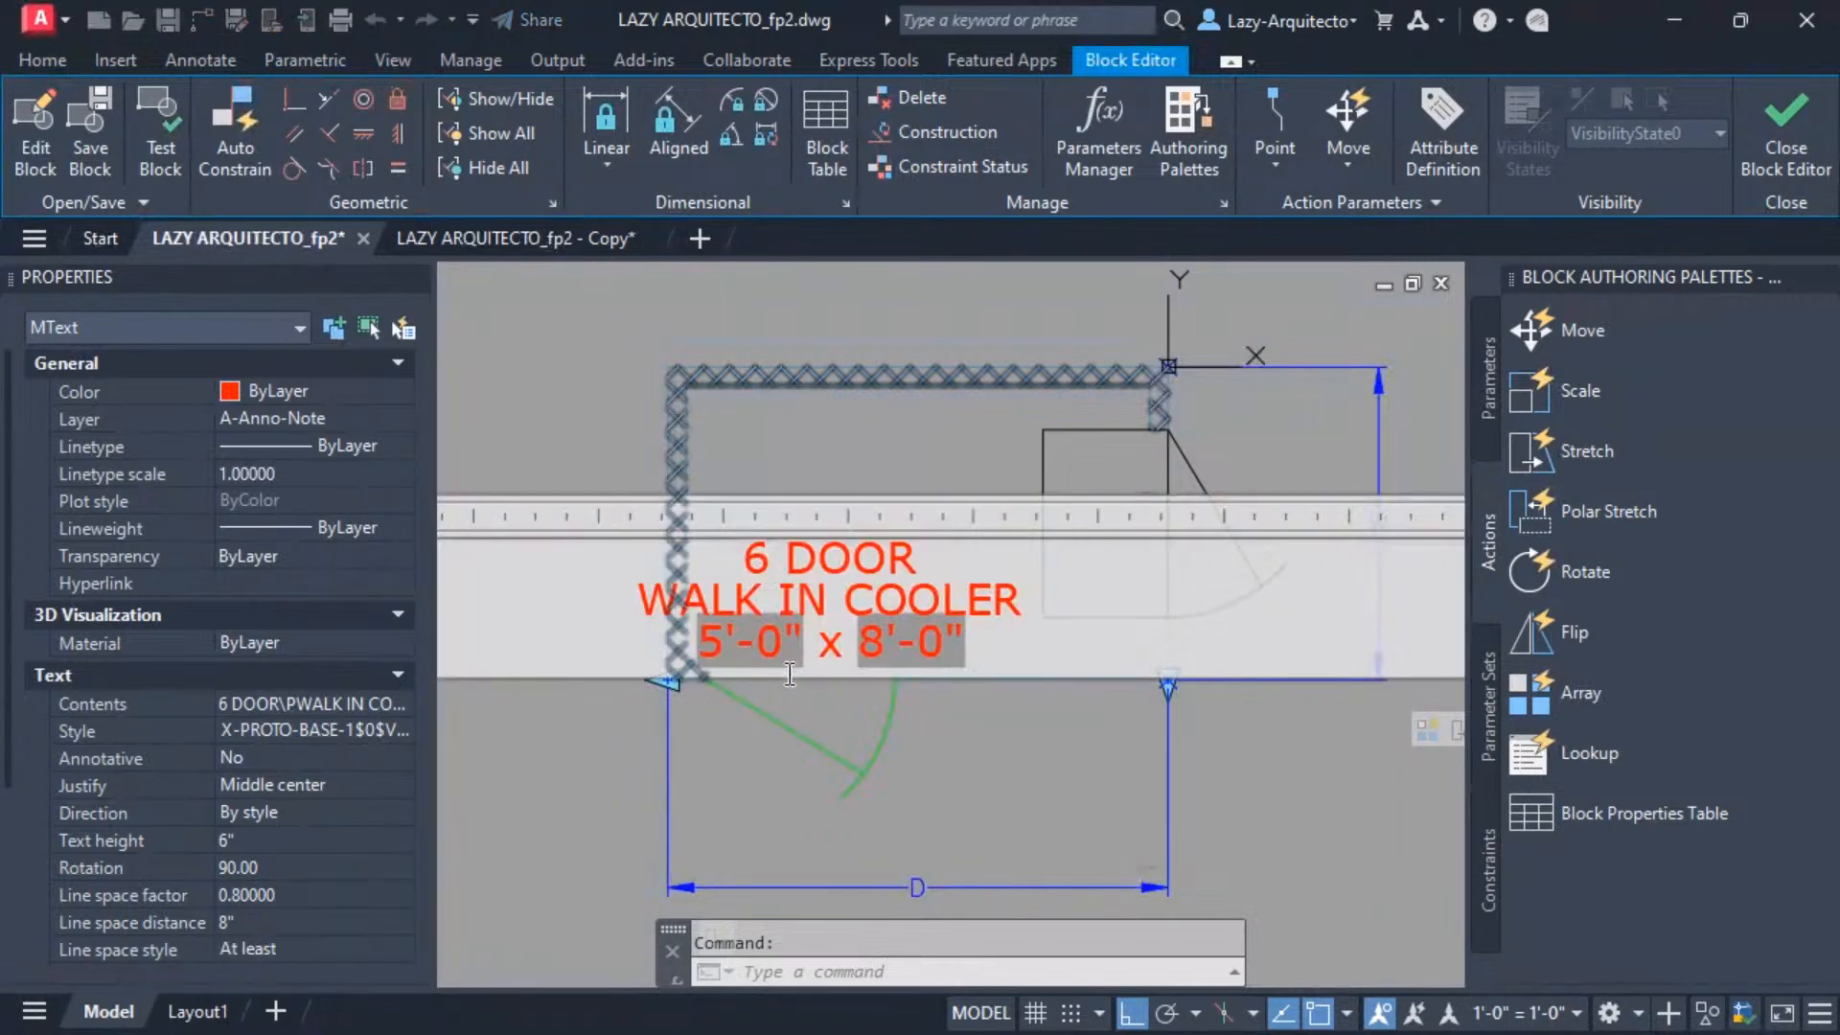
right_click(758, 560)
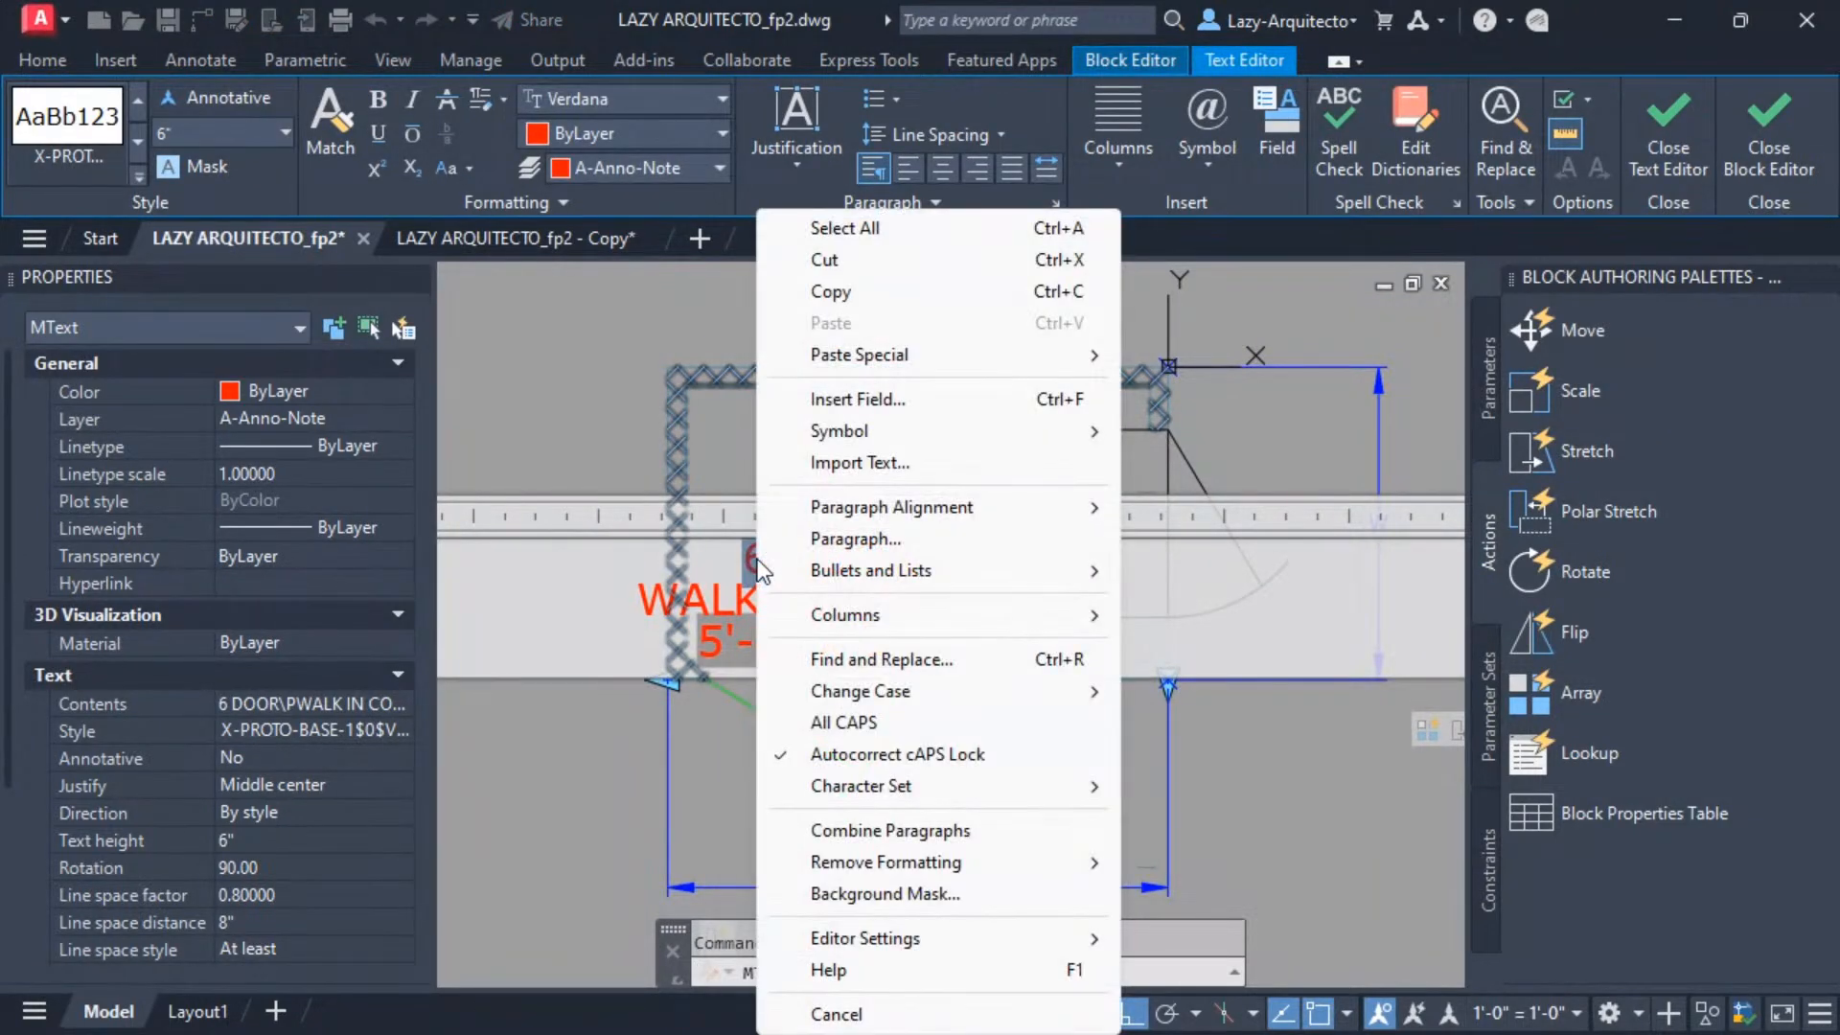
left_click(870, 403)
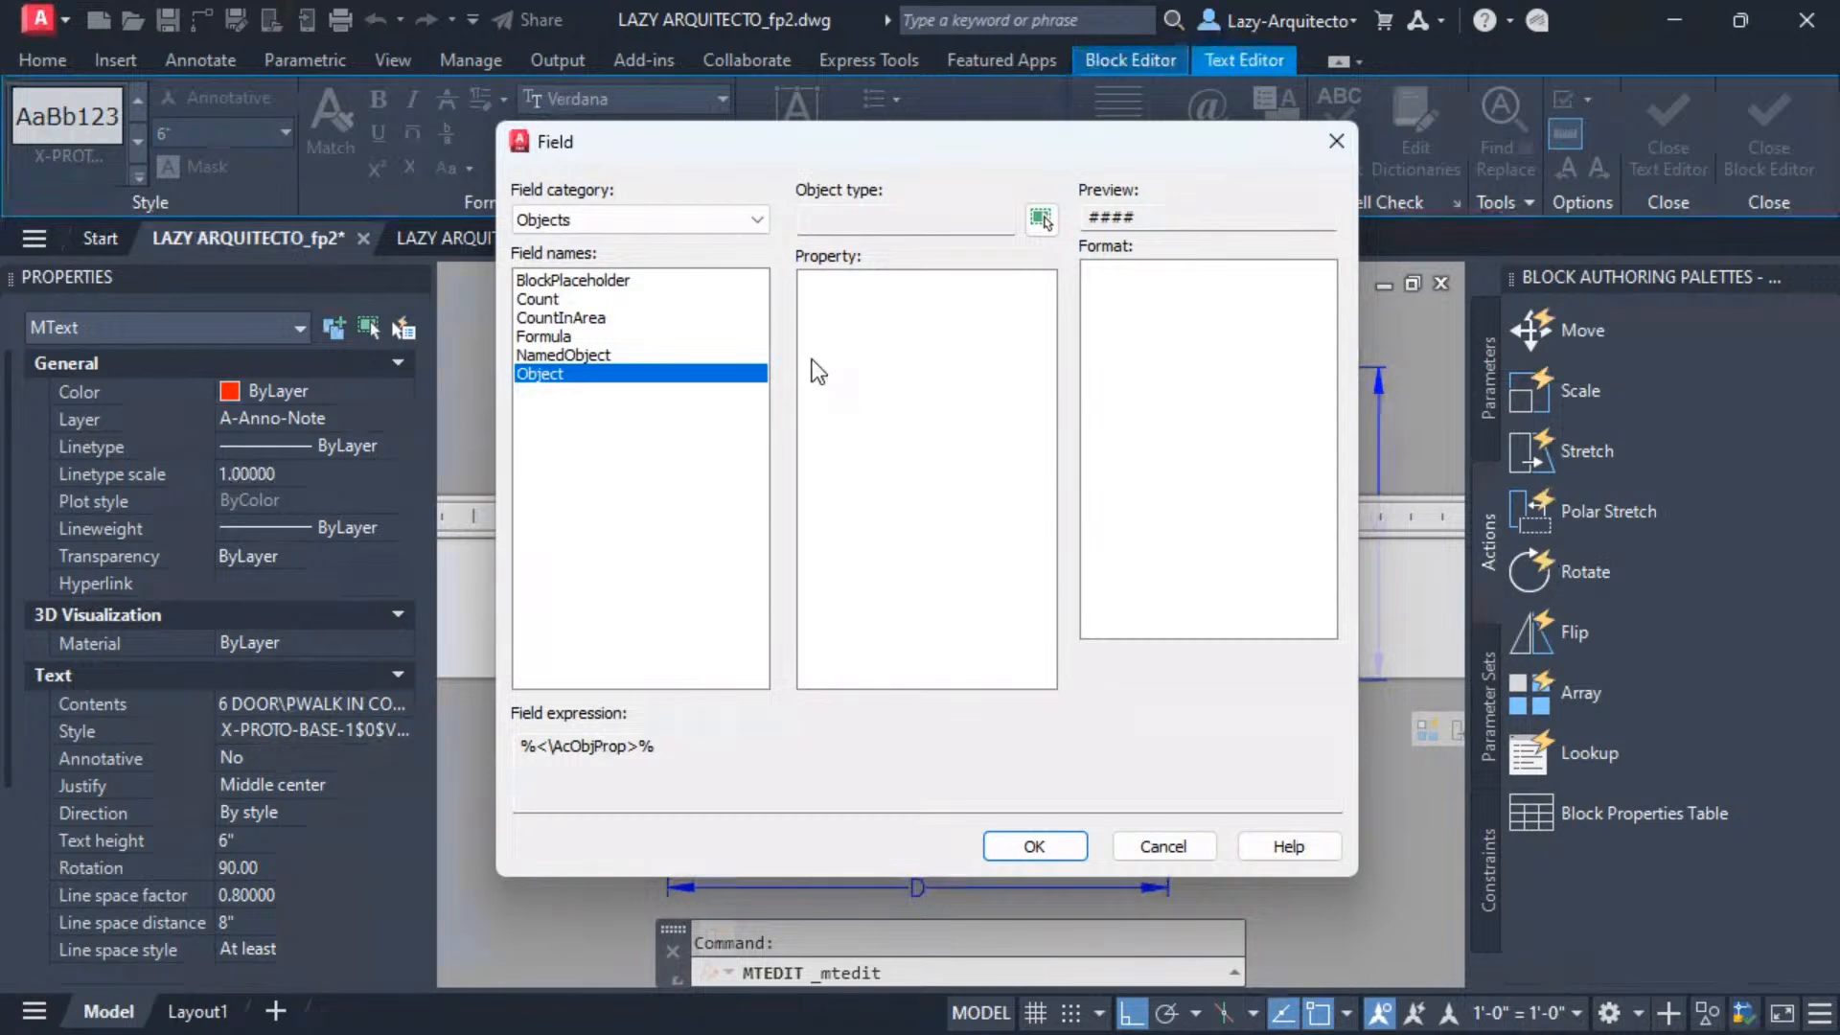
mouse_move(808, 148)
left_mouse_down()
mouse_move(462, 147)
mouse_move(830, 151)
left_mouse_up()
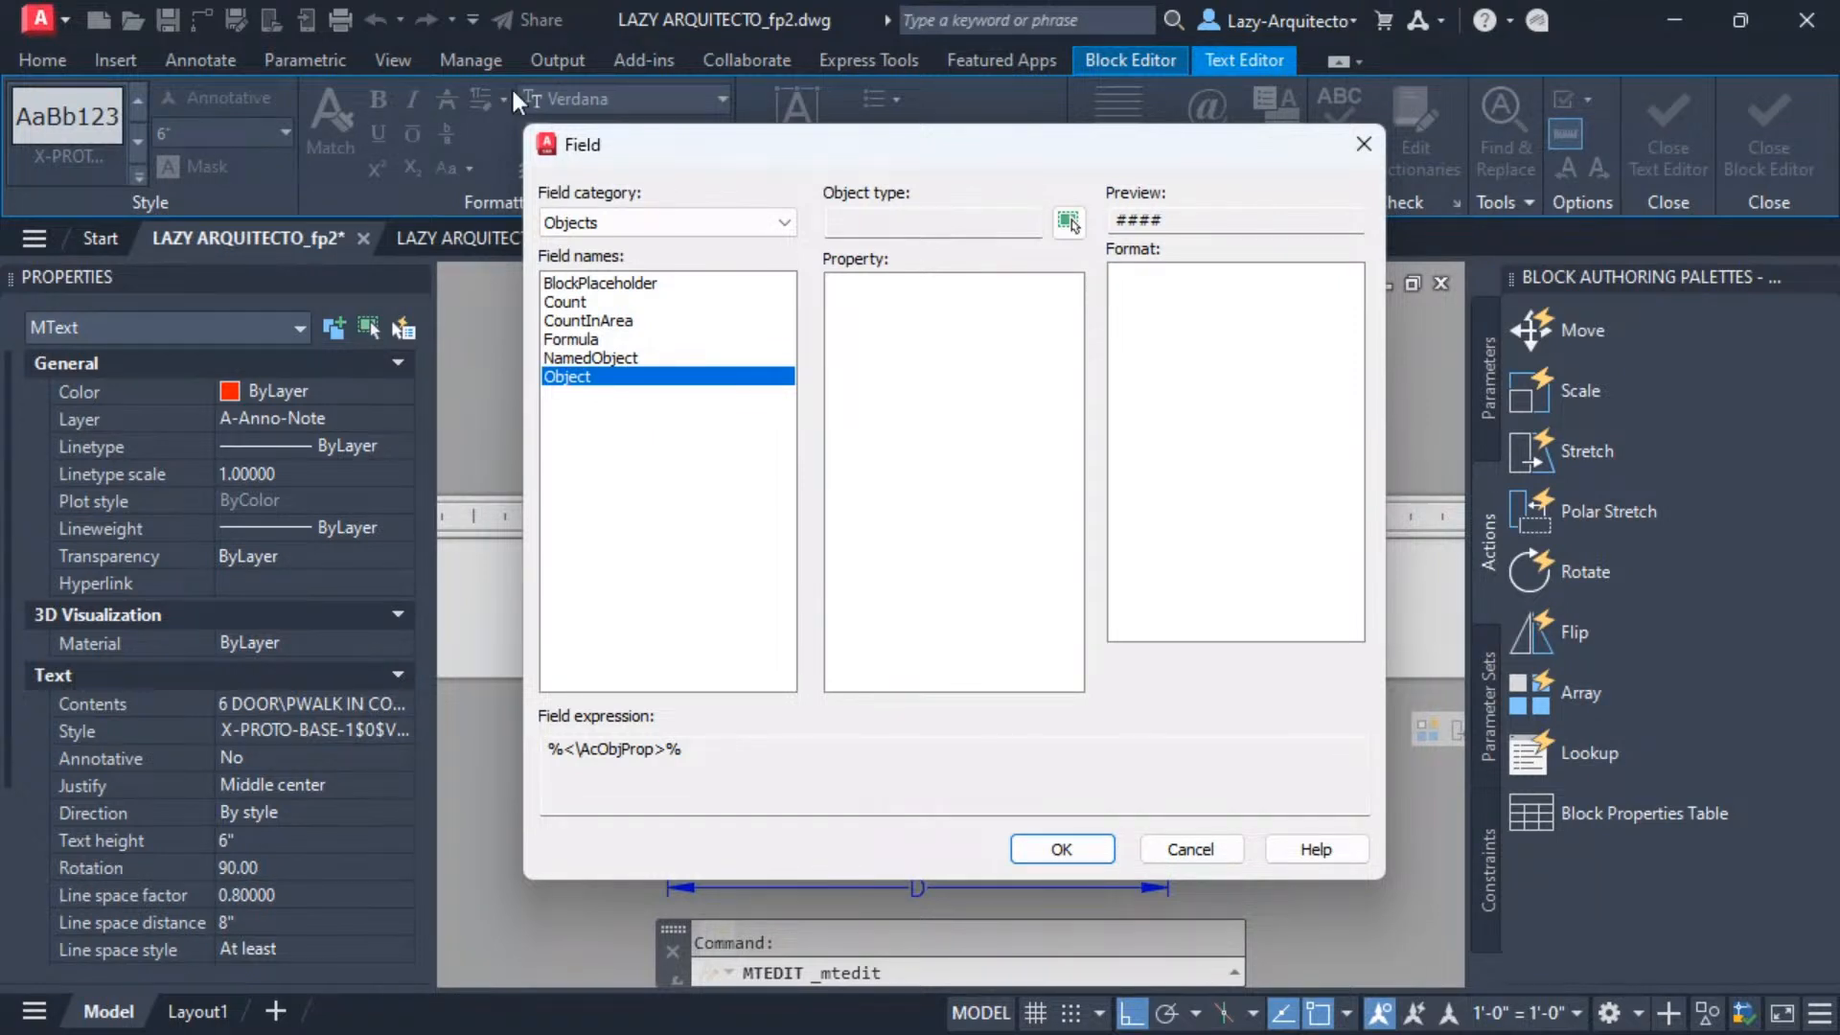
left_click(578, 340)
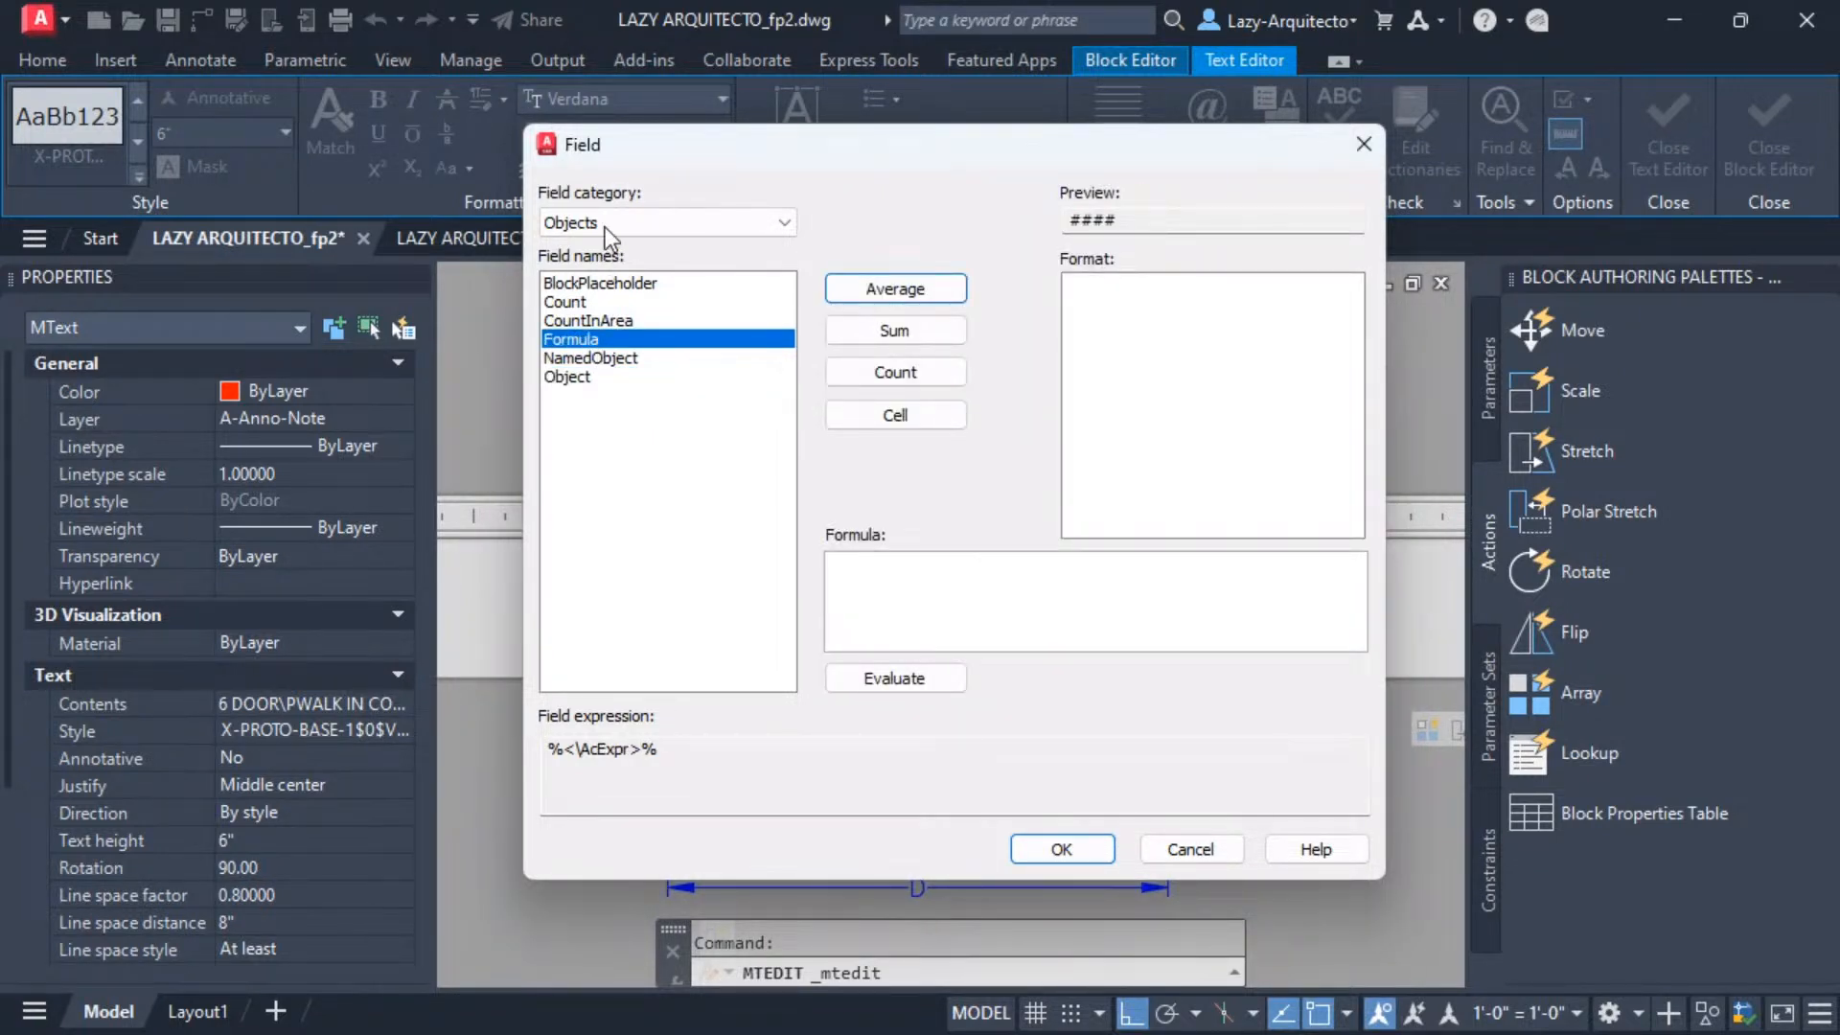
Insert an Object field into the formula for the Length of the left wall's outer vertical line, in Decimal format.
left_click(849, 569)
right_click(853, 573)
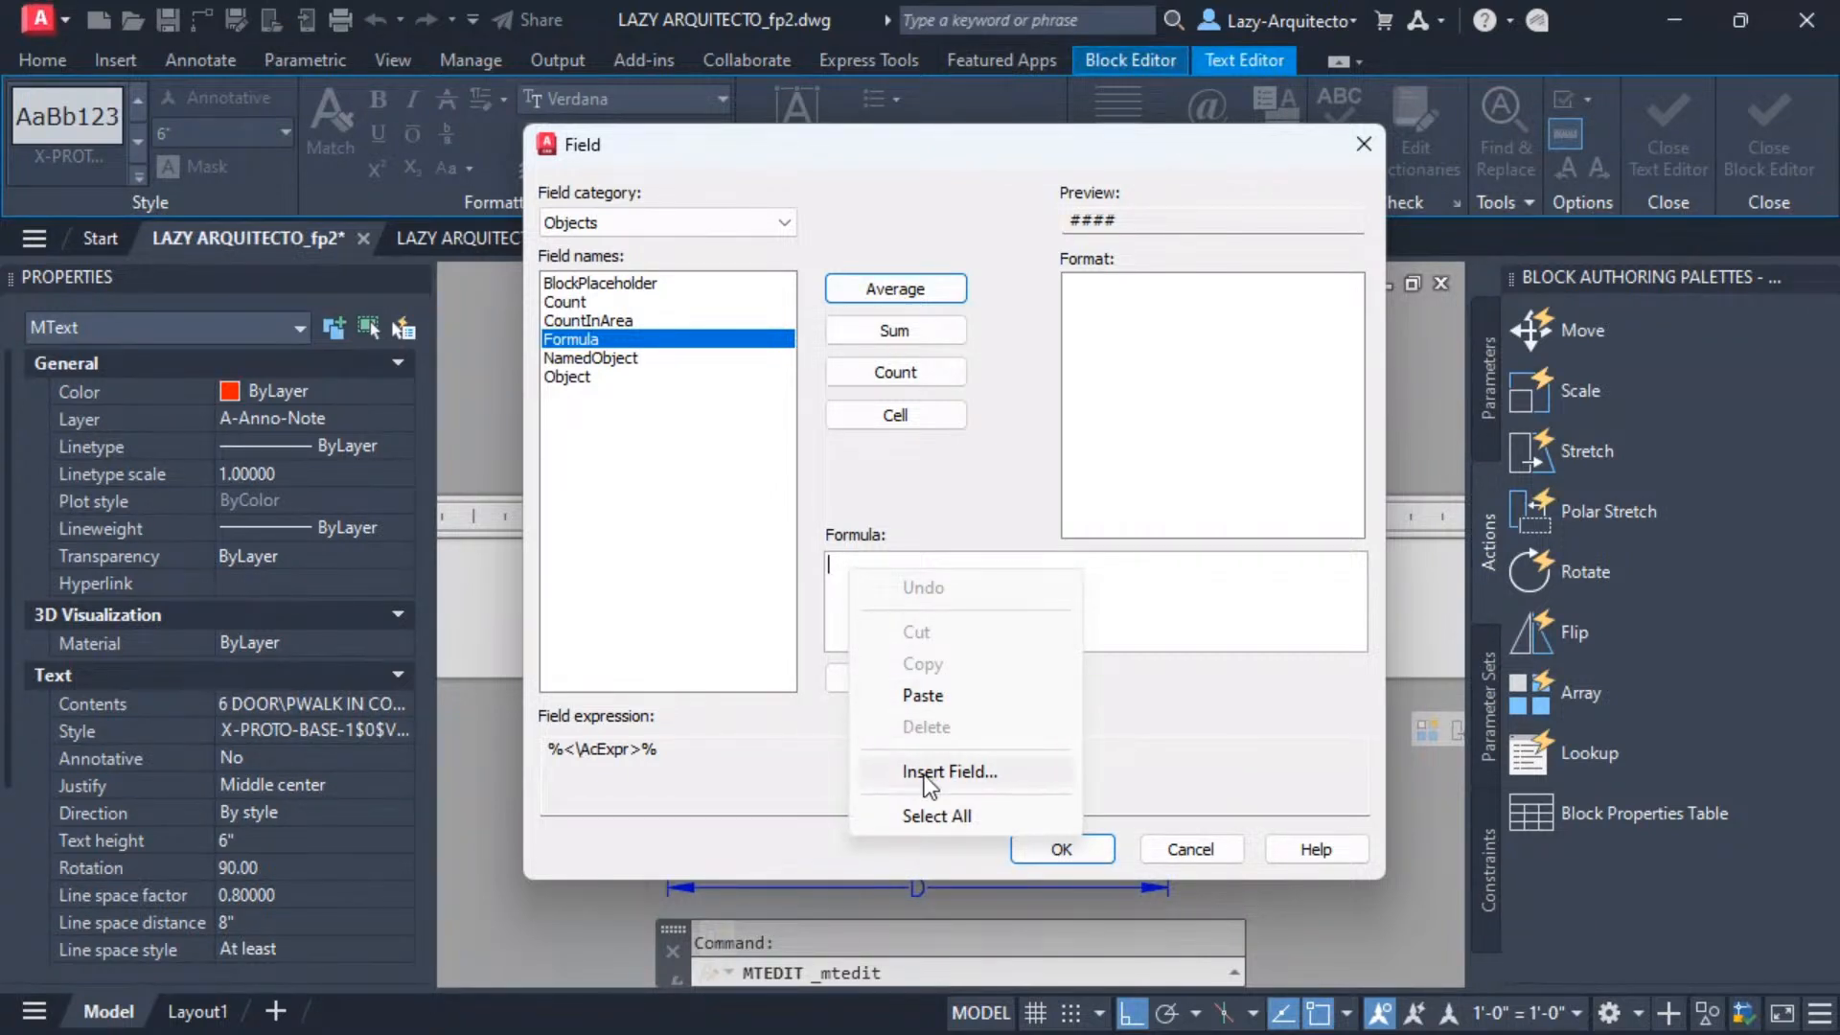
left_click(961, 772)
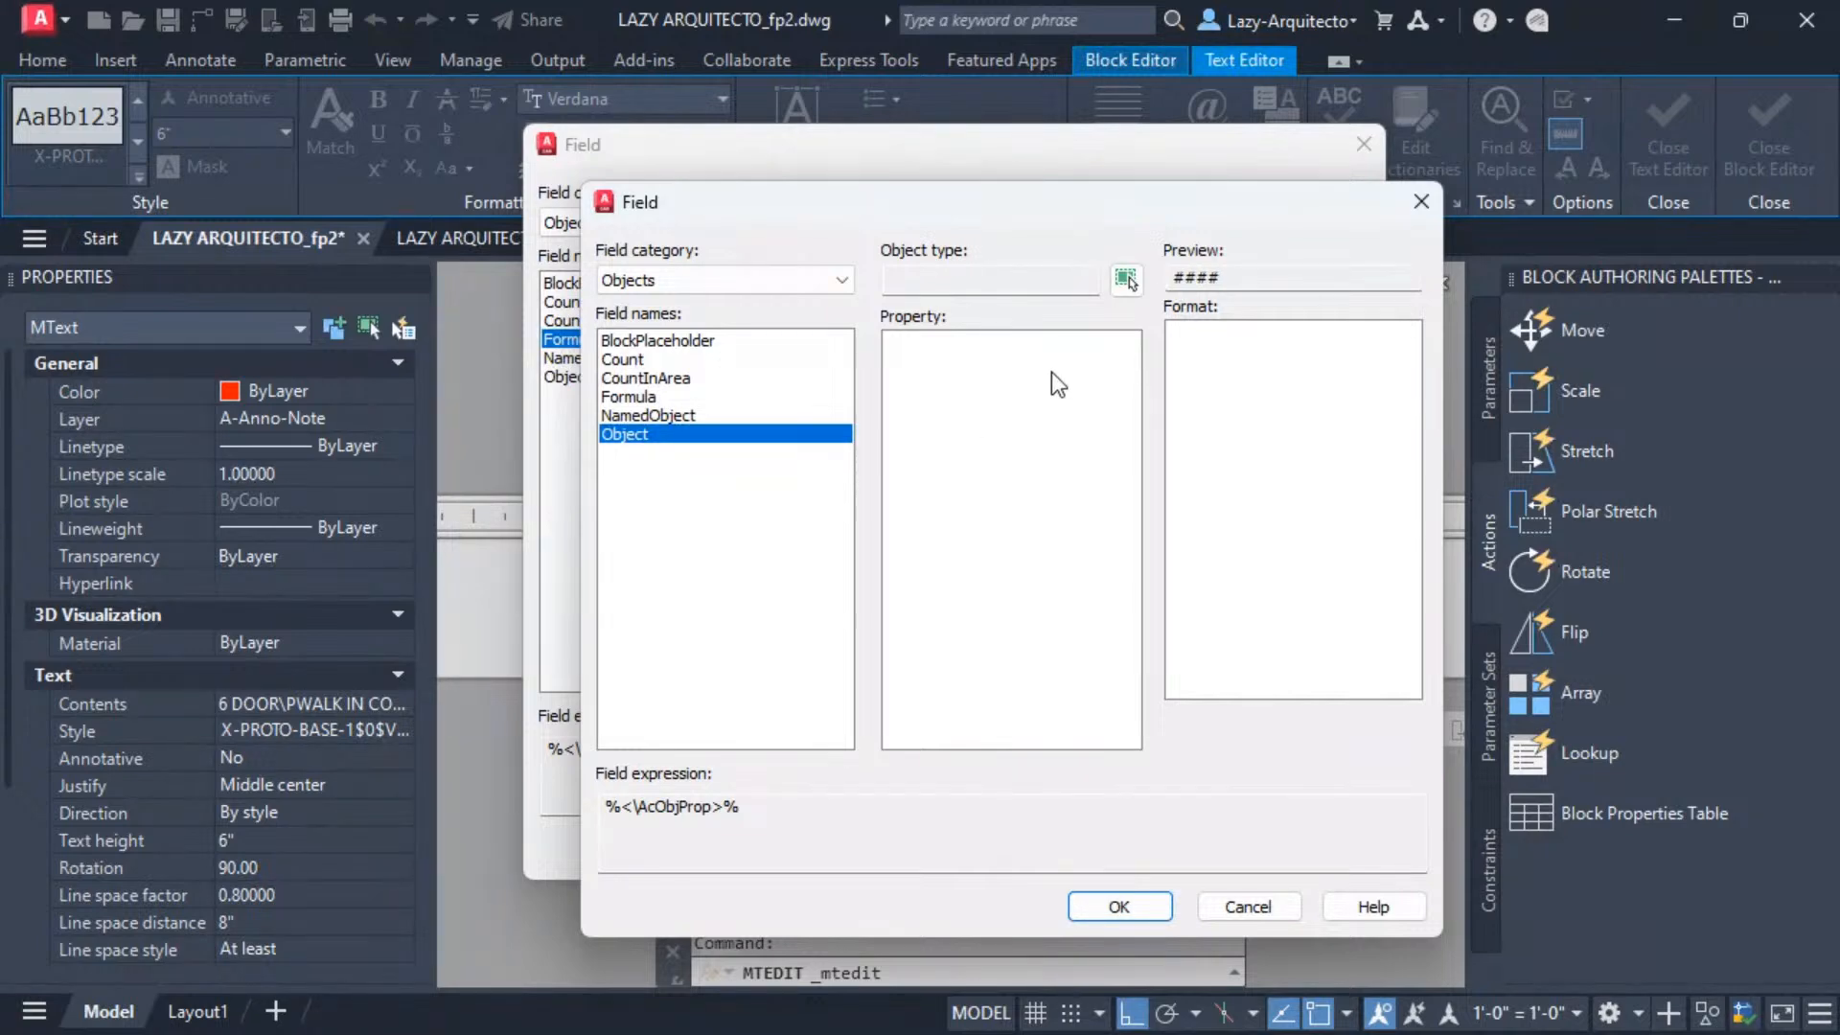
left_click(1127, 281)
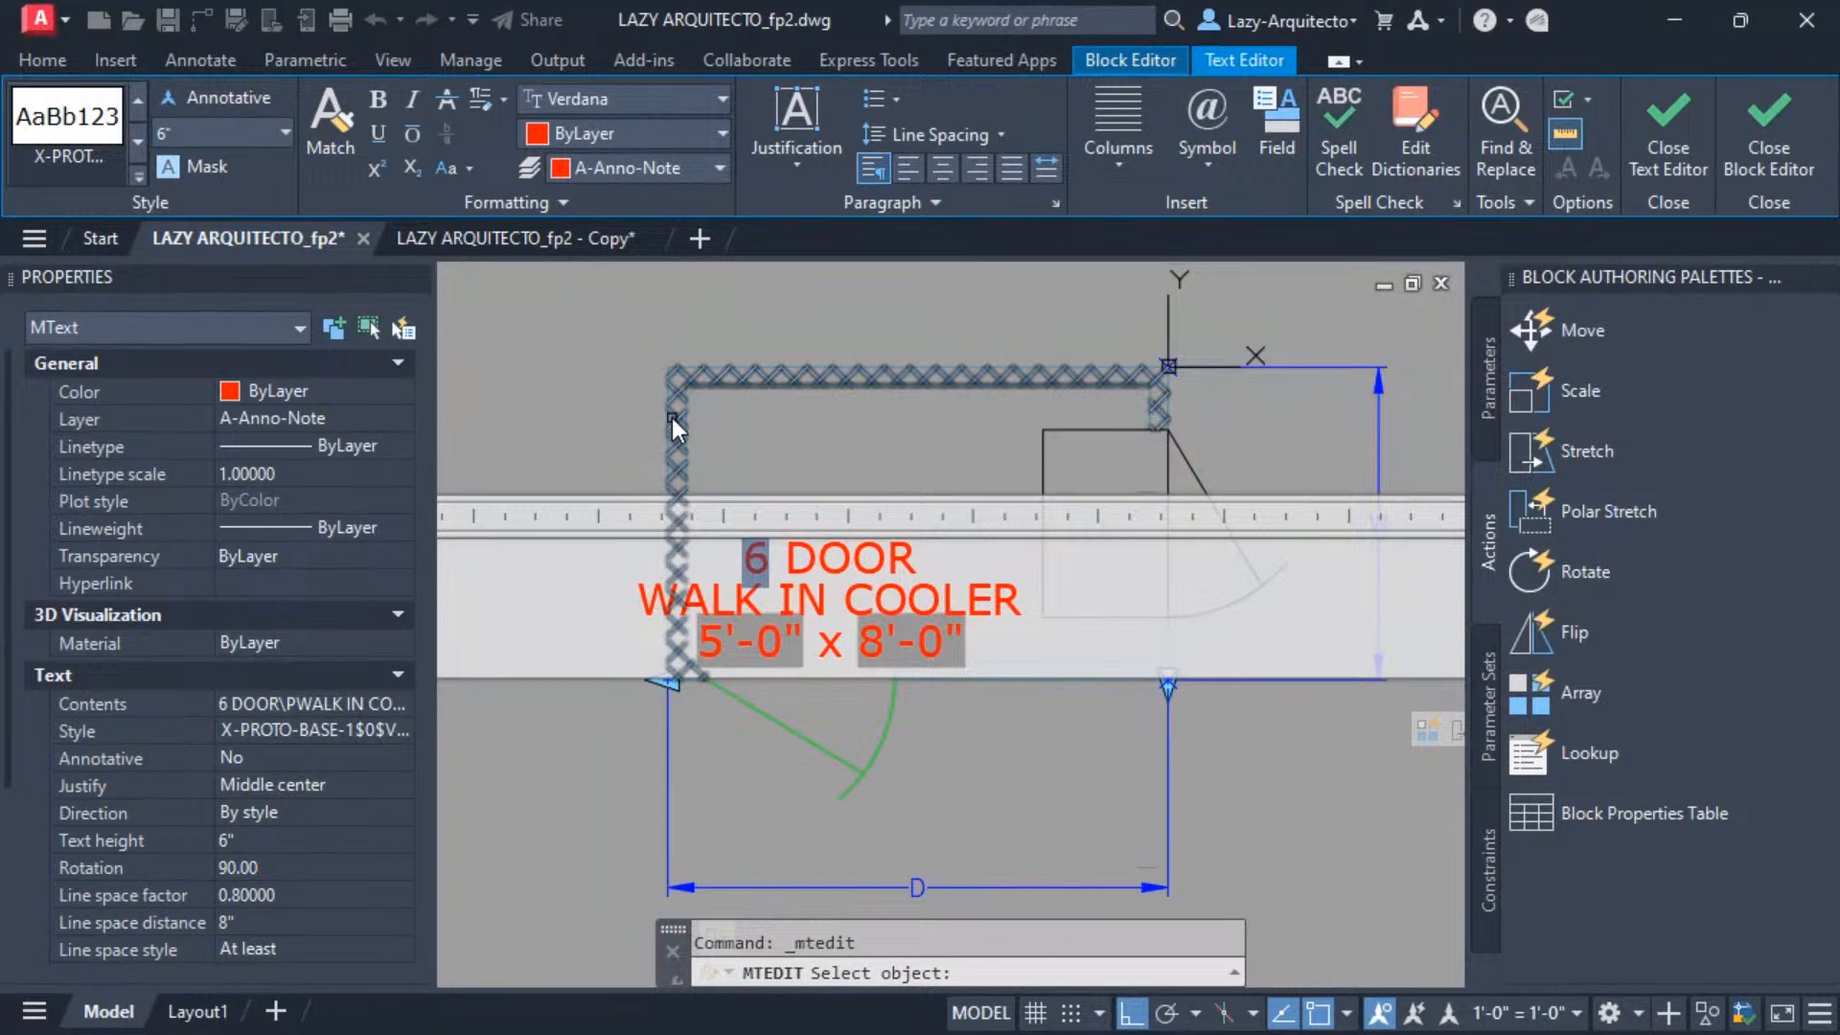
scroll(662, 442, "up", 2)
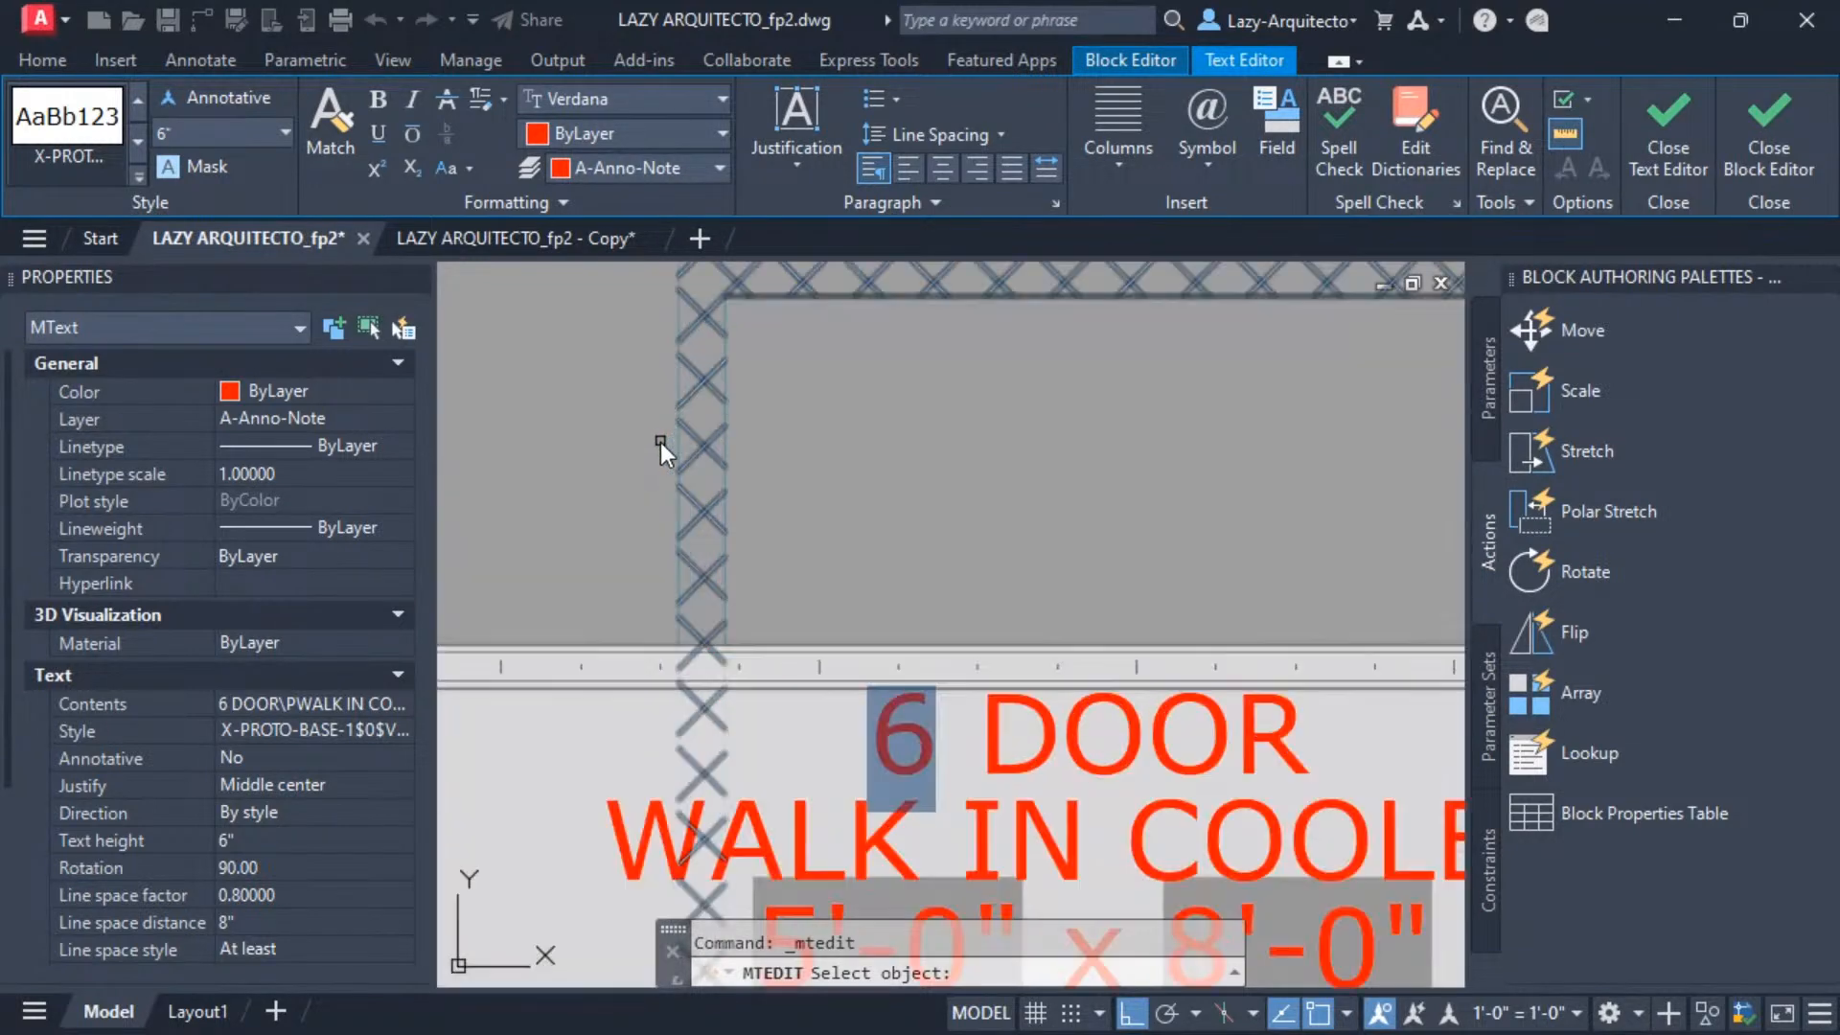
left_click(677, 444)
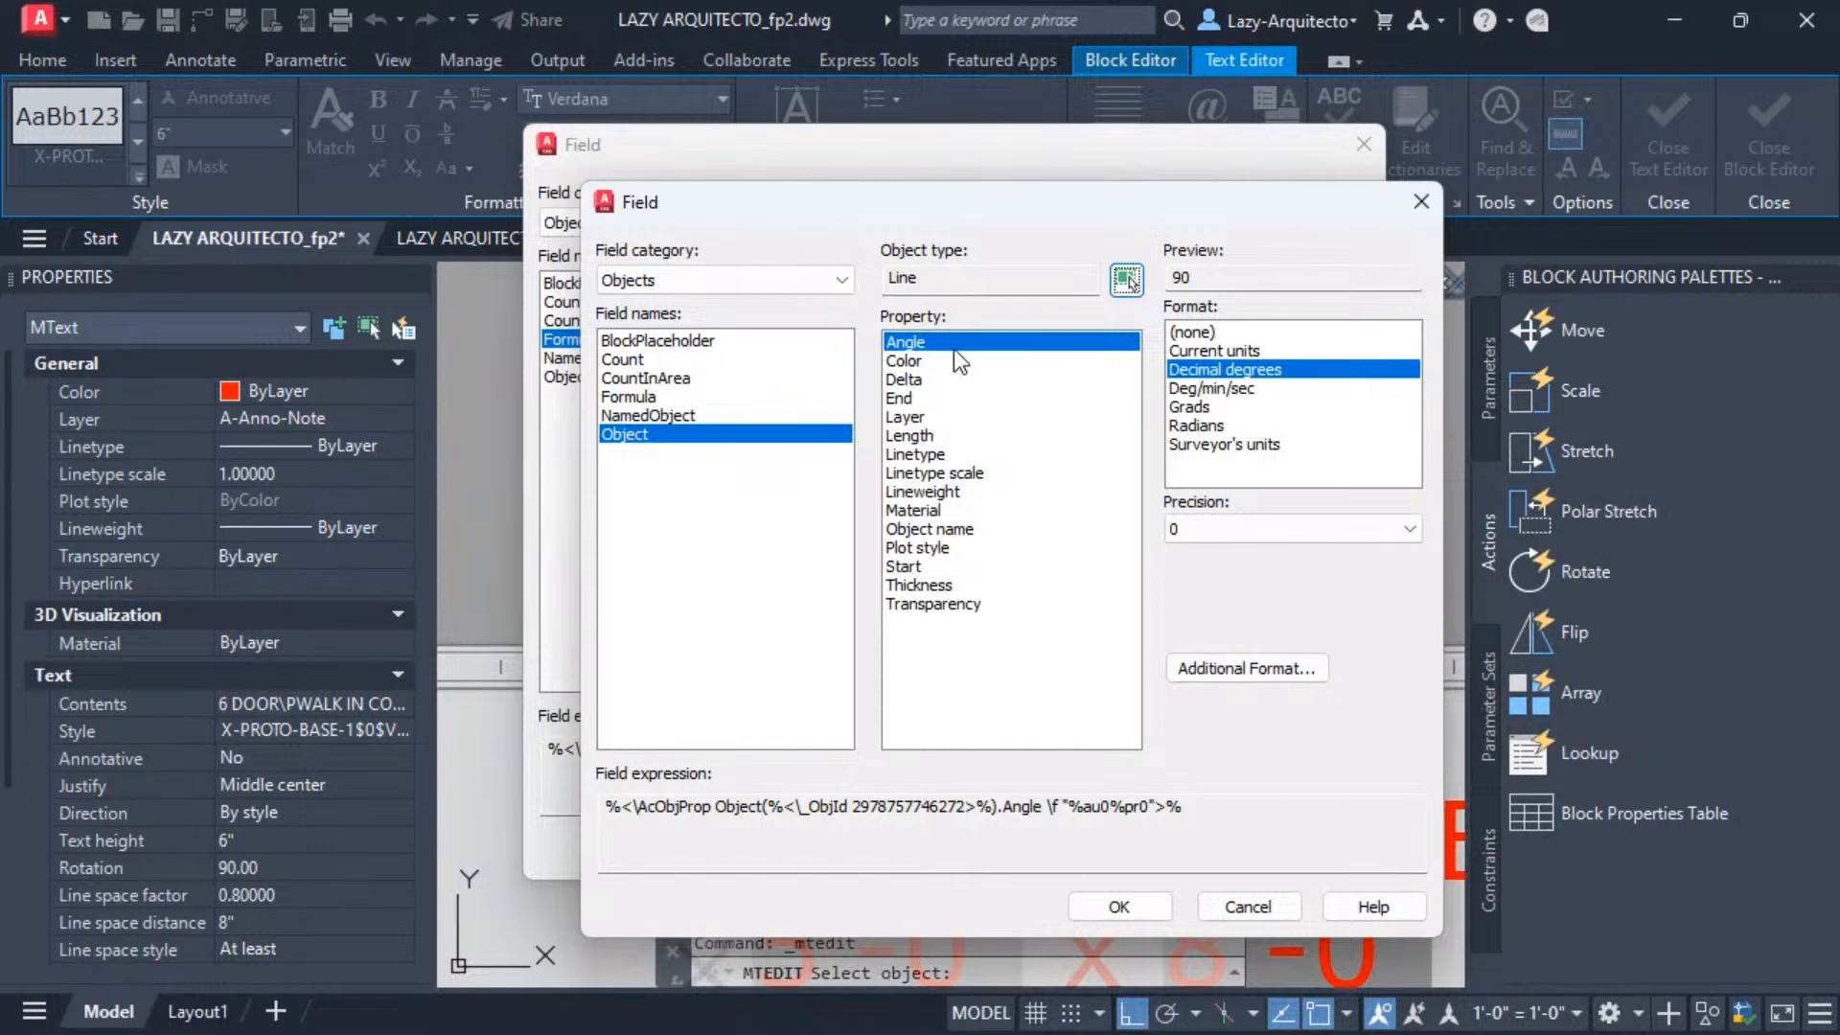
left_click(920, 438)
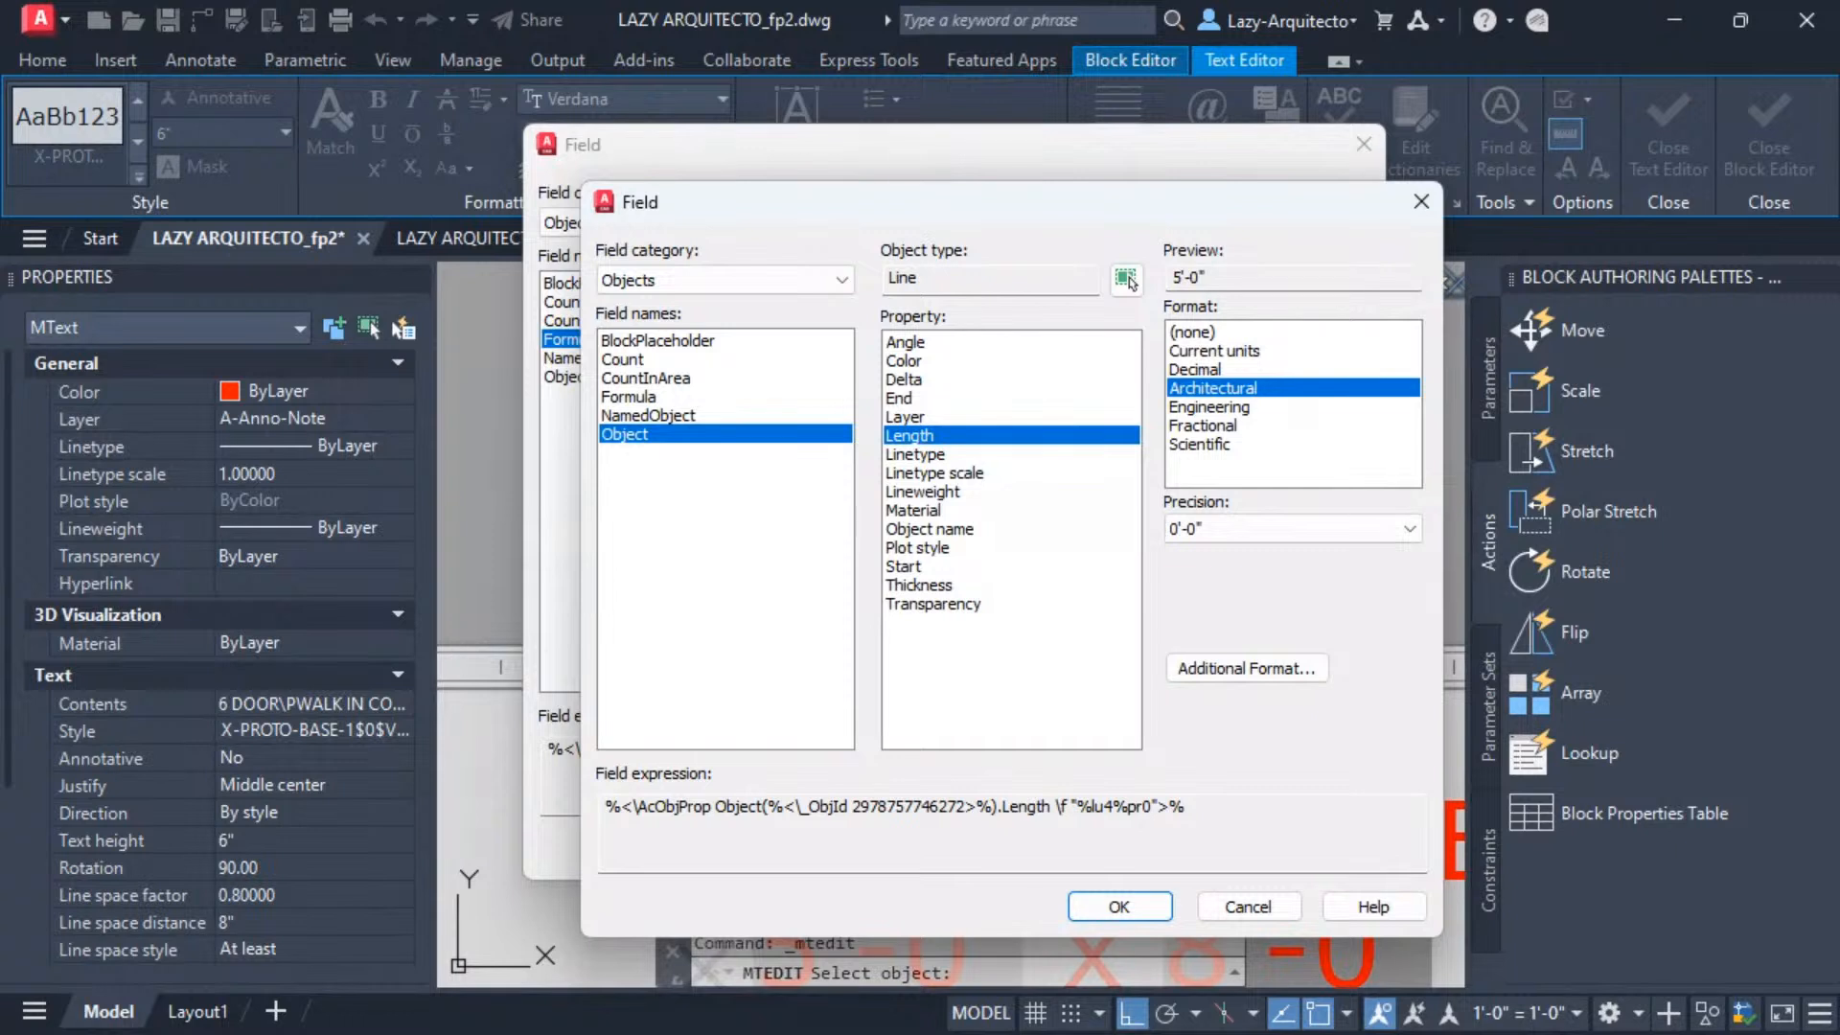
left_click(1189, 371)
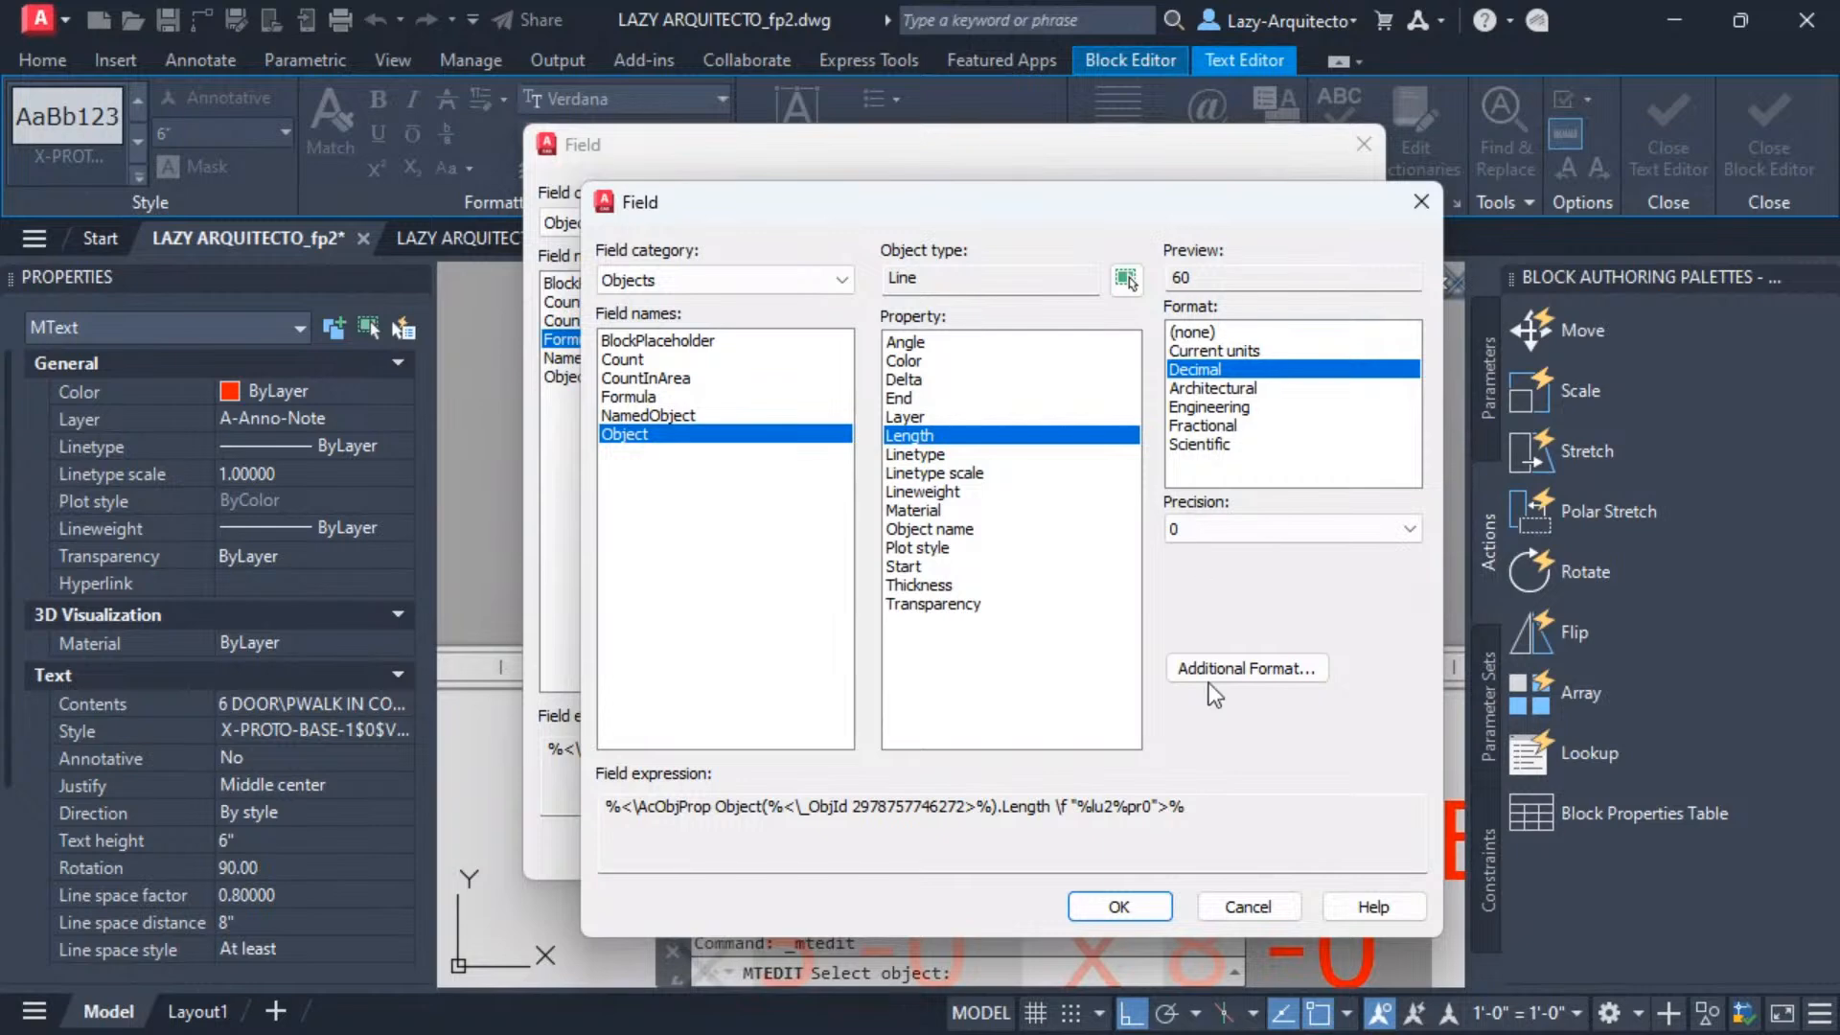
left_click(1120, 906)
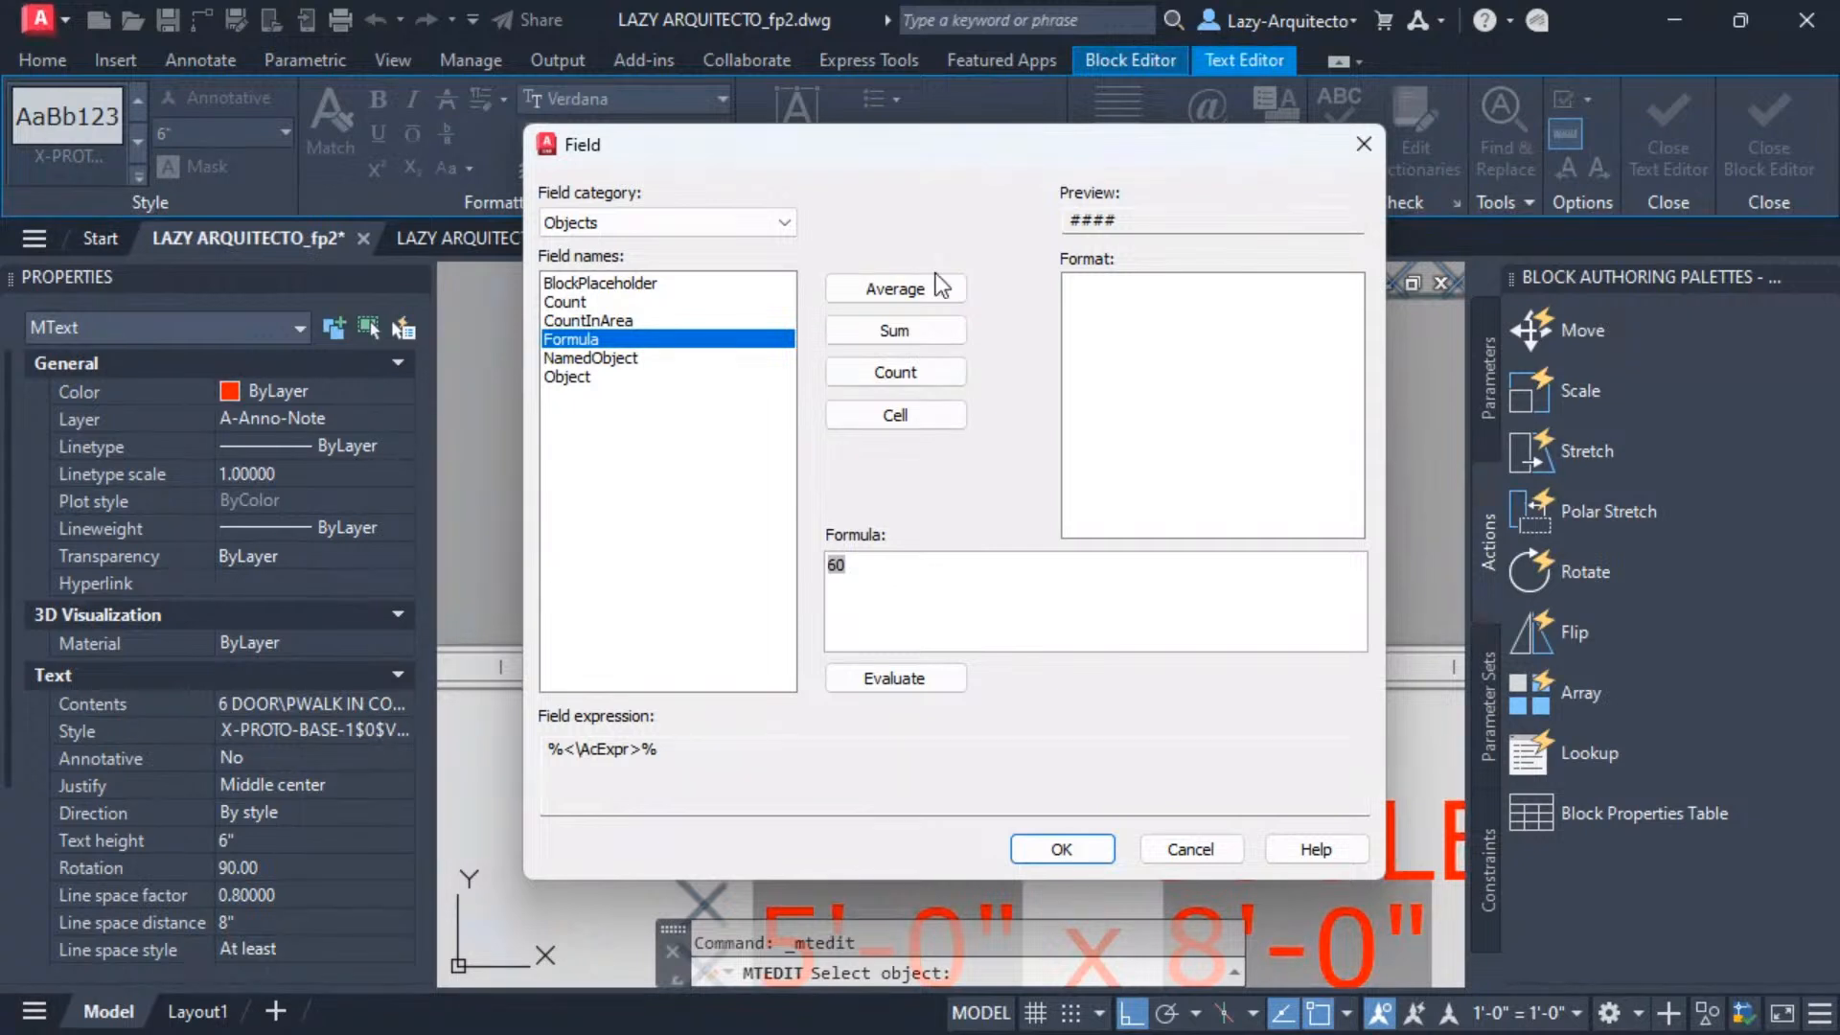
Divide the length field by 36 in the formula, insert it as the door count, and close and select the label.
left_click_drag(969, 156, 992, 123)
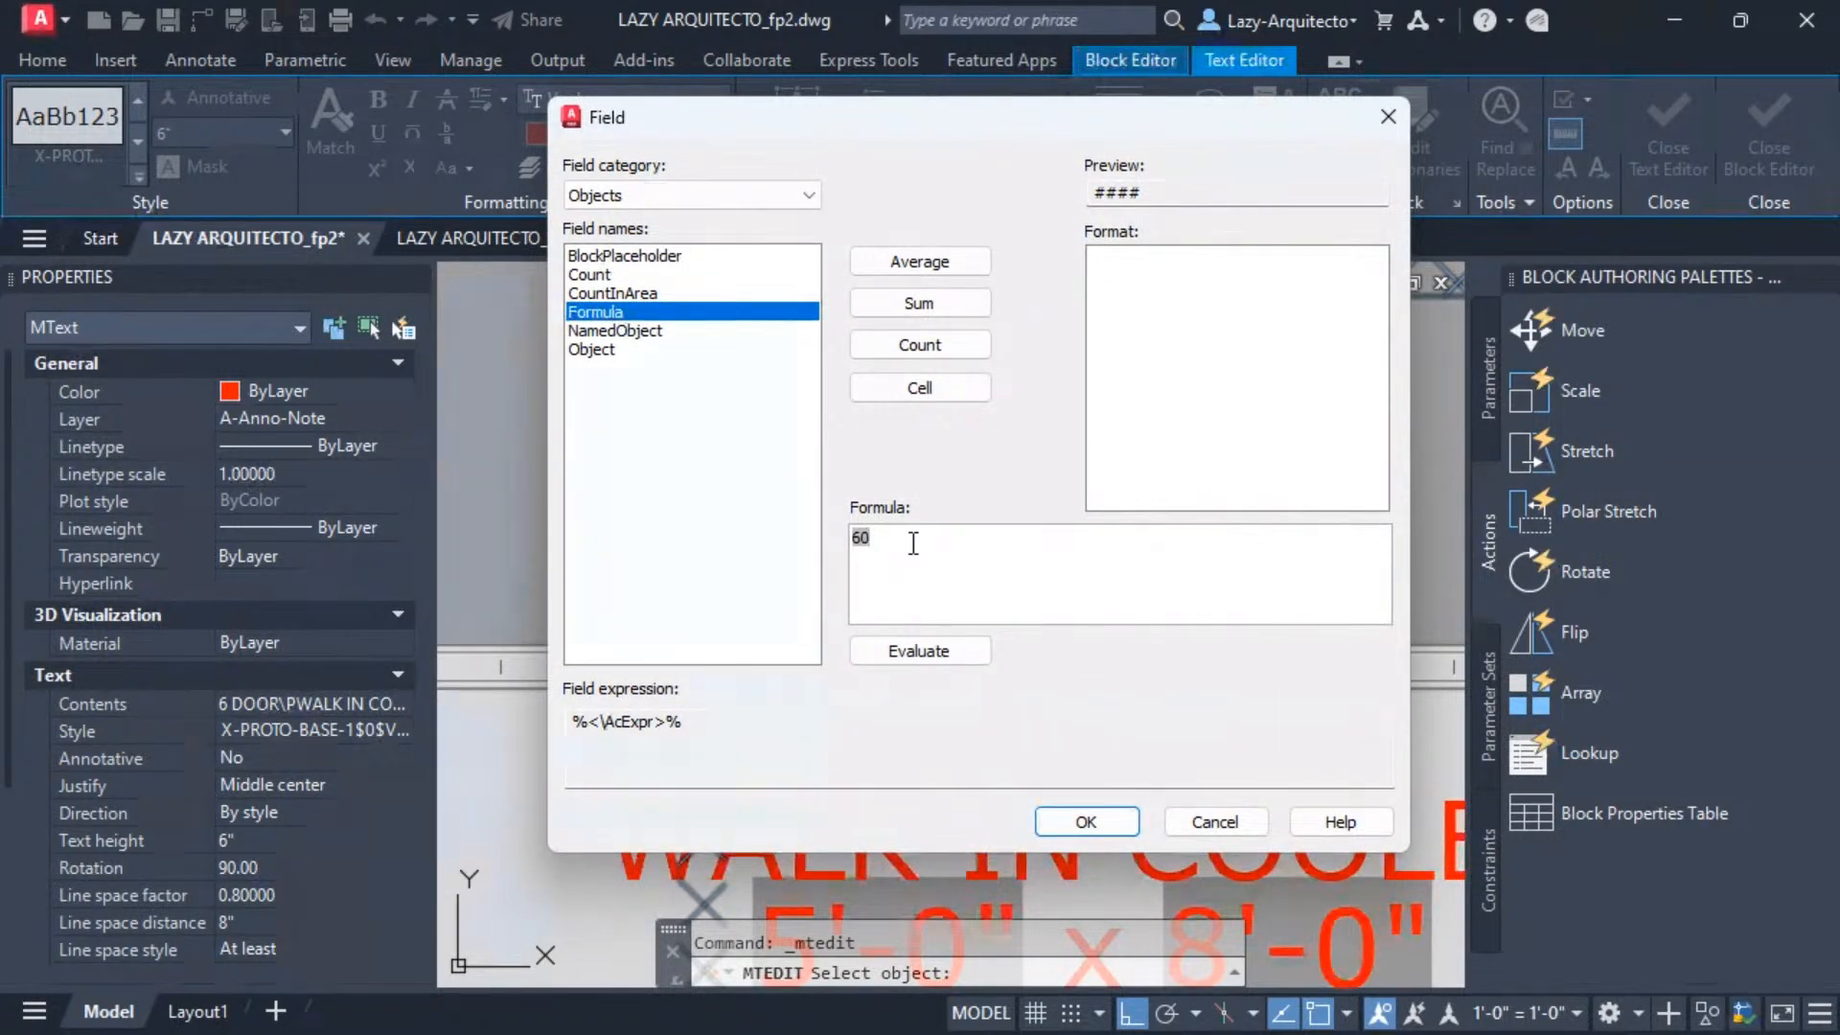
type("6")
left_click_drag(941, 114, 893, 165)
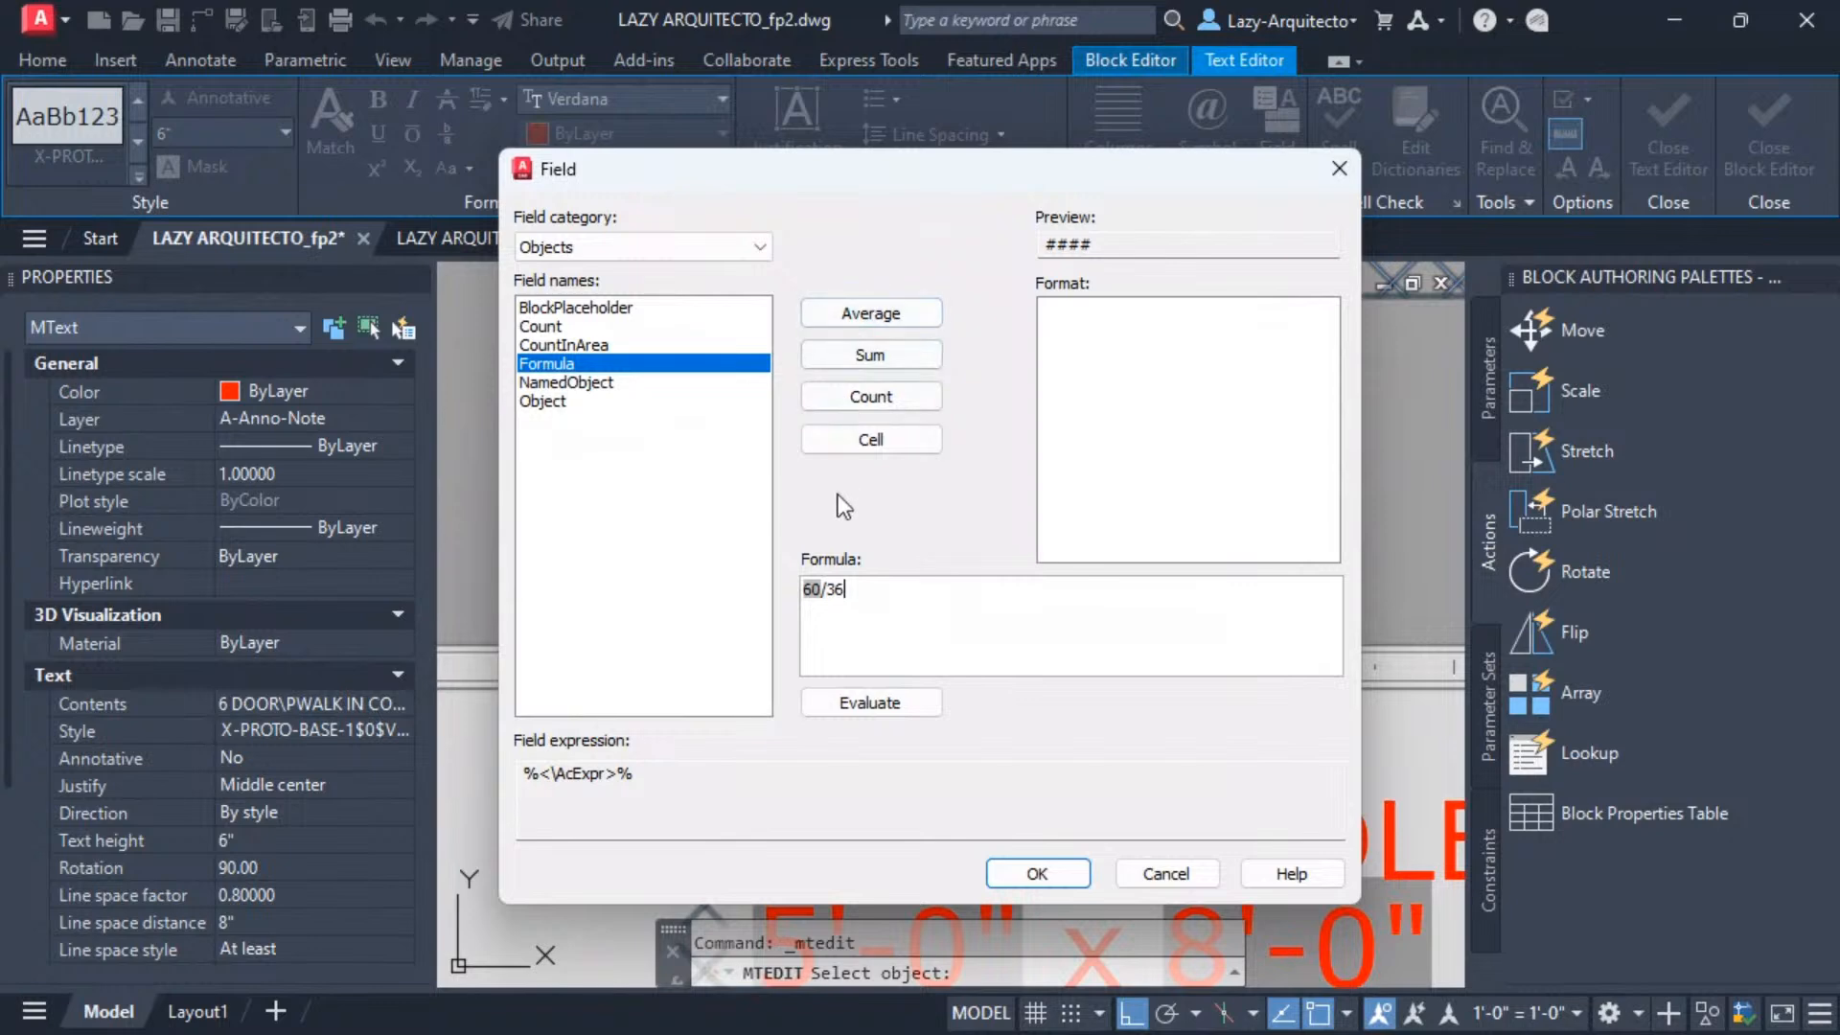
left_click(1010, 871)
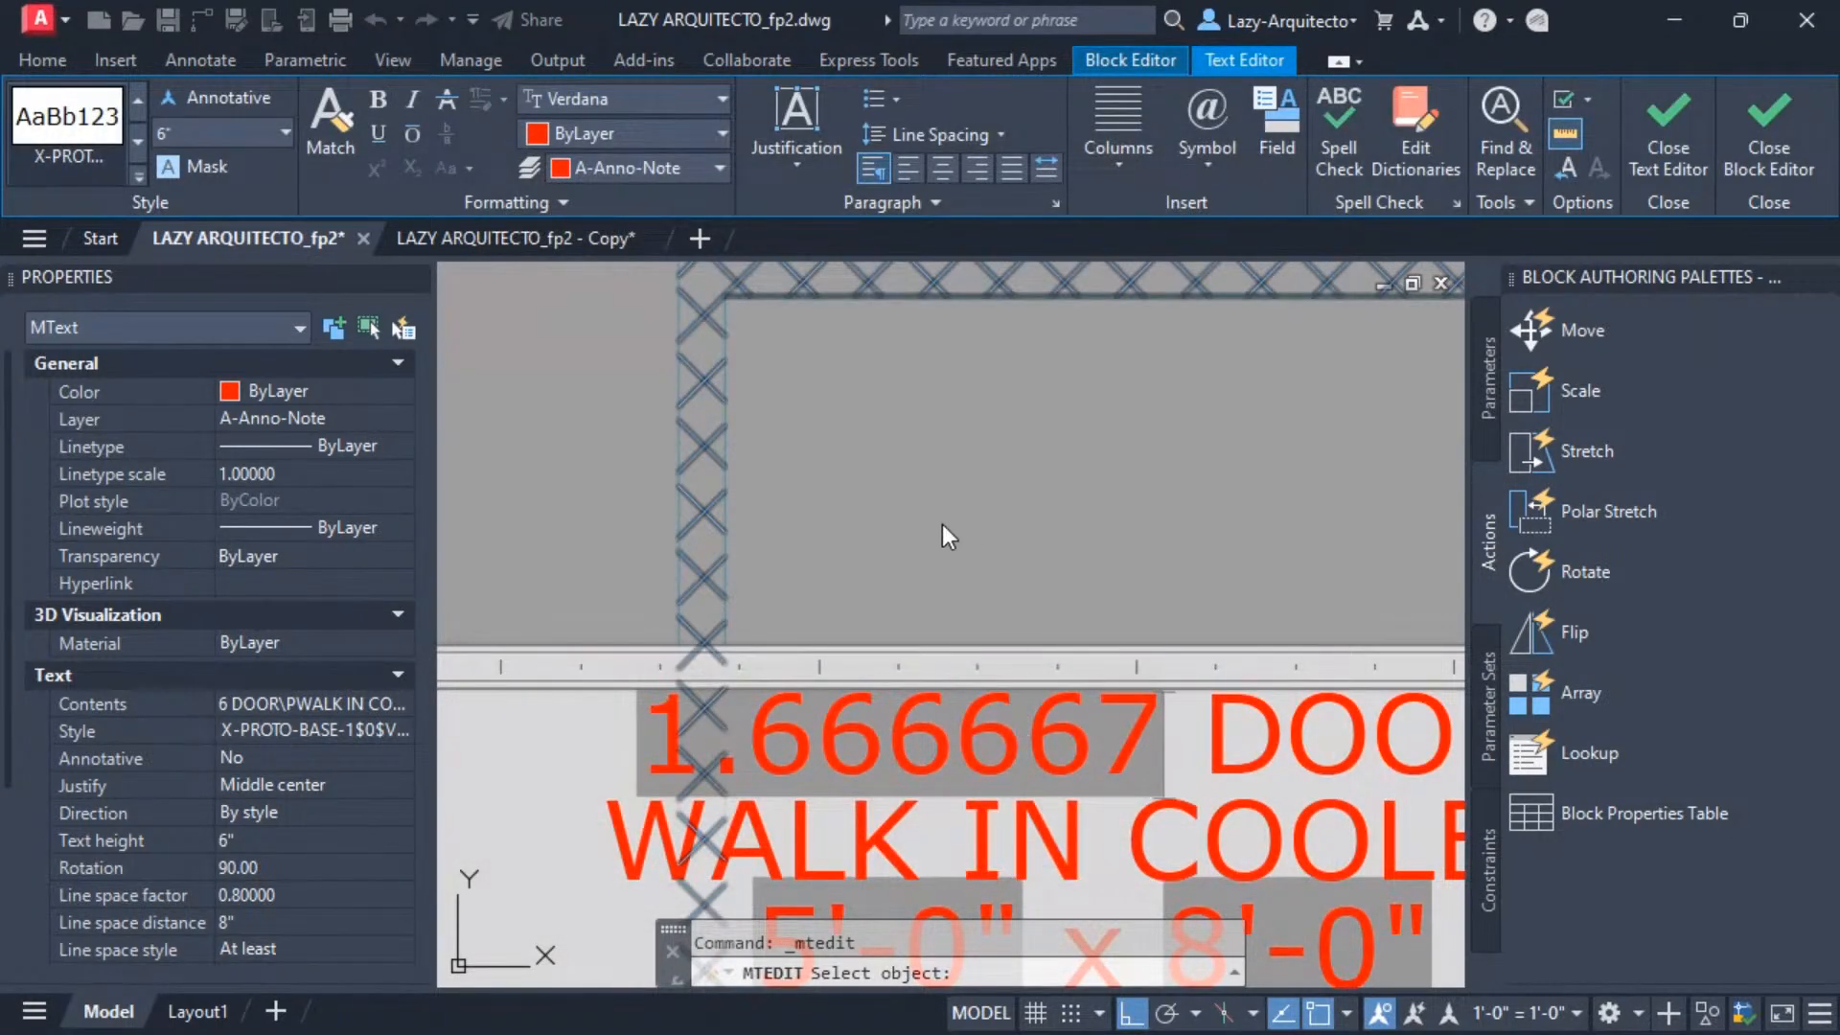
left_click(935, 525)
scroll(807, 533, "down", 4)
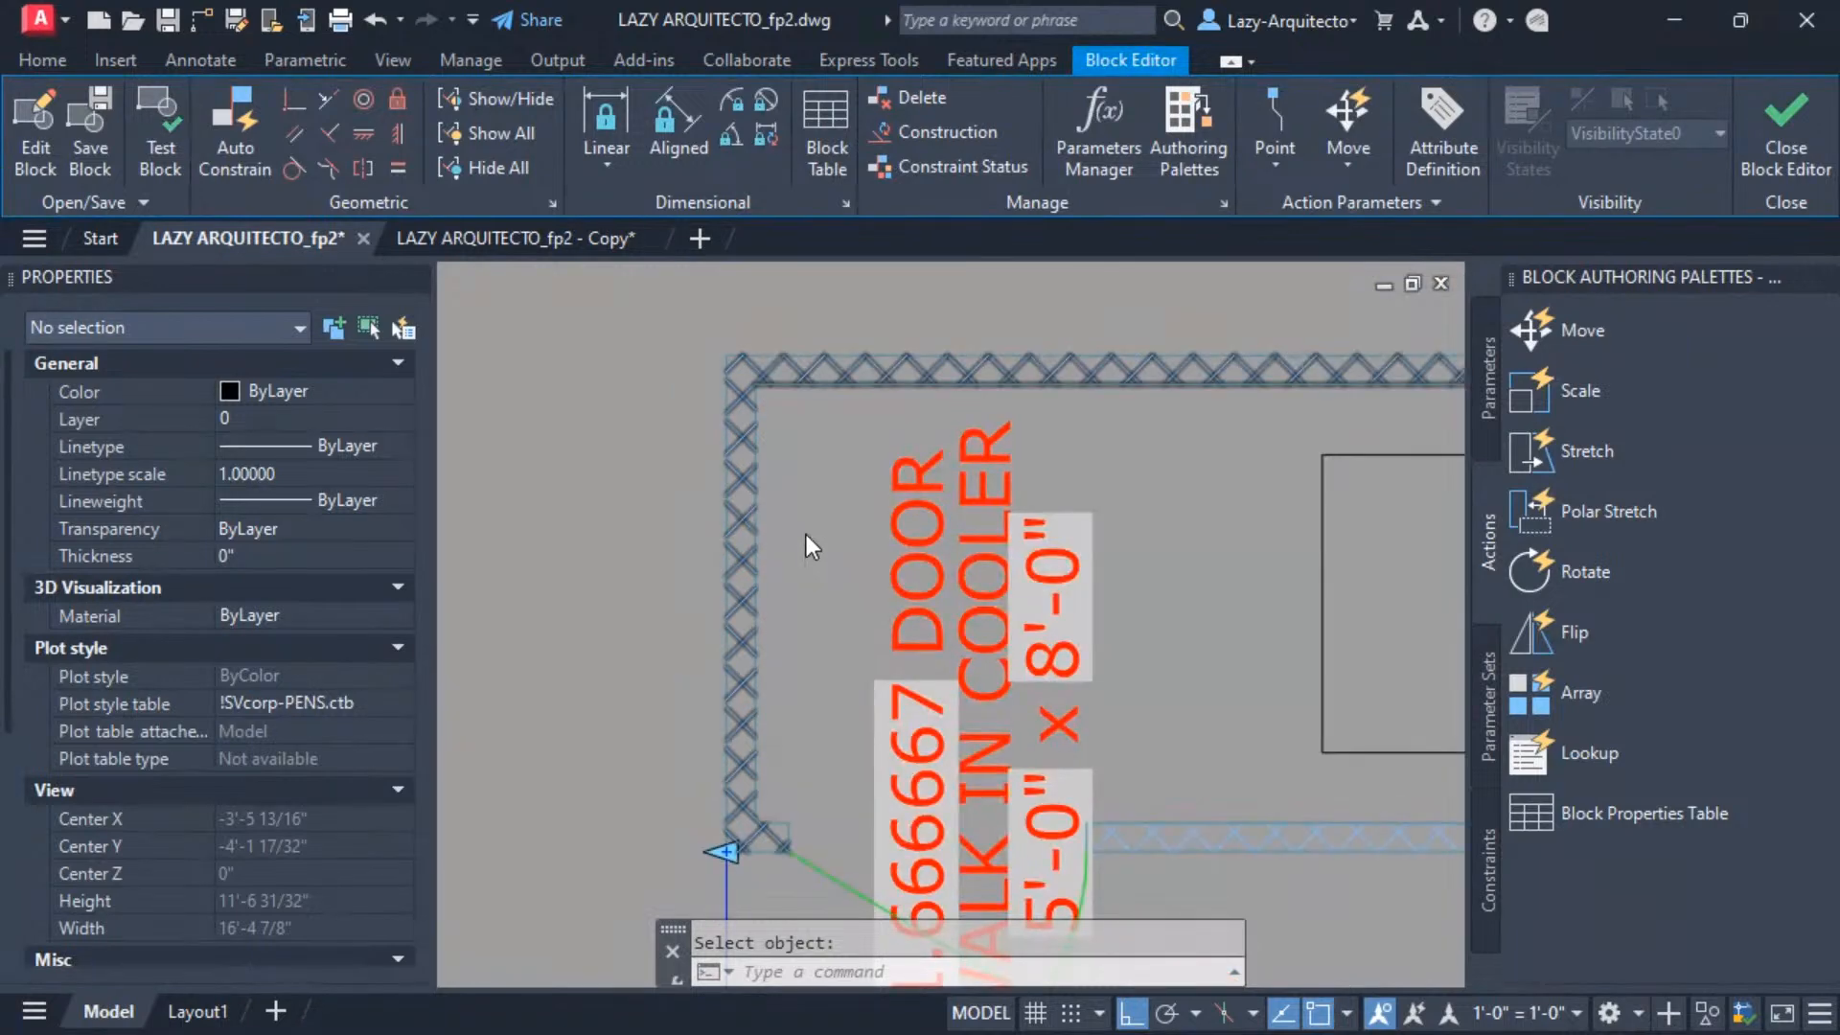
middle_click_drag(1108, 619, 913, 606)
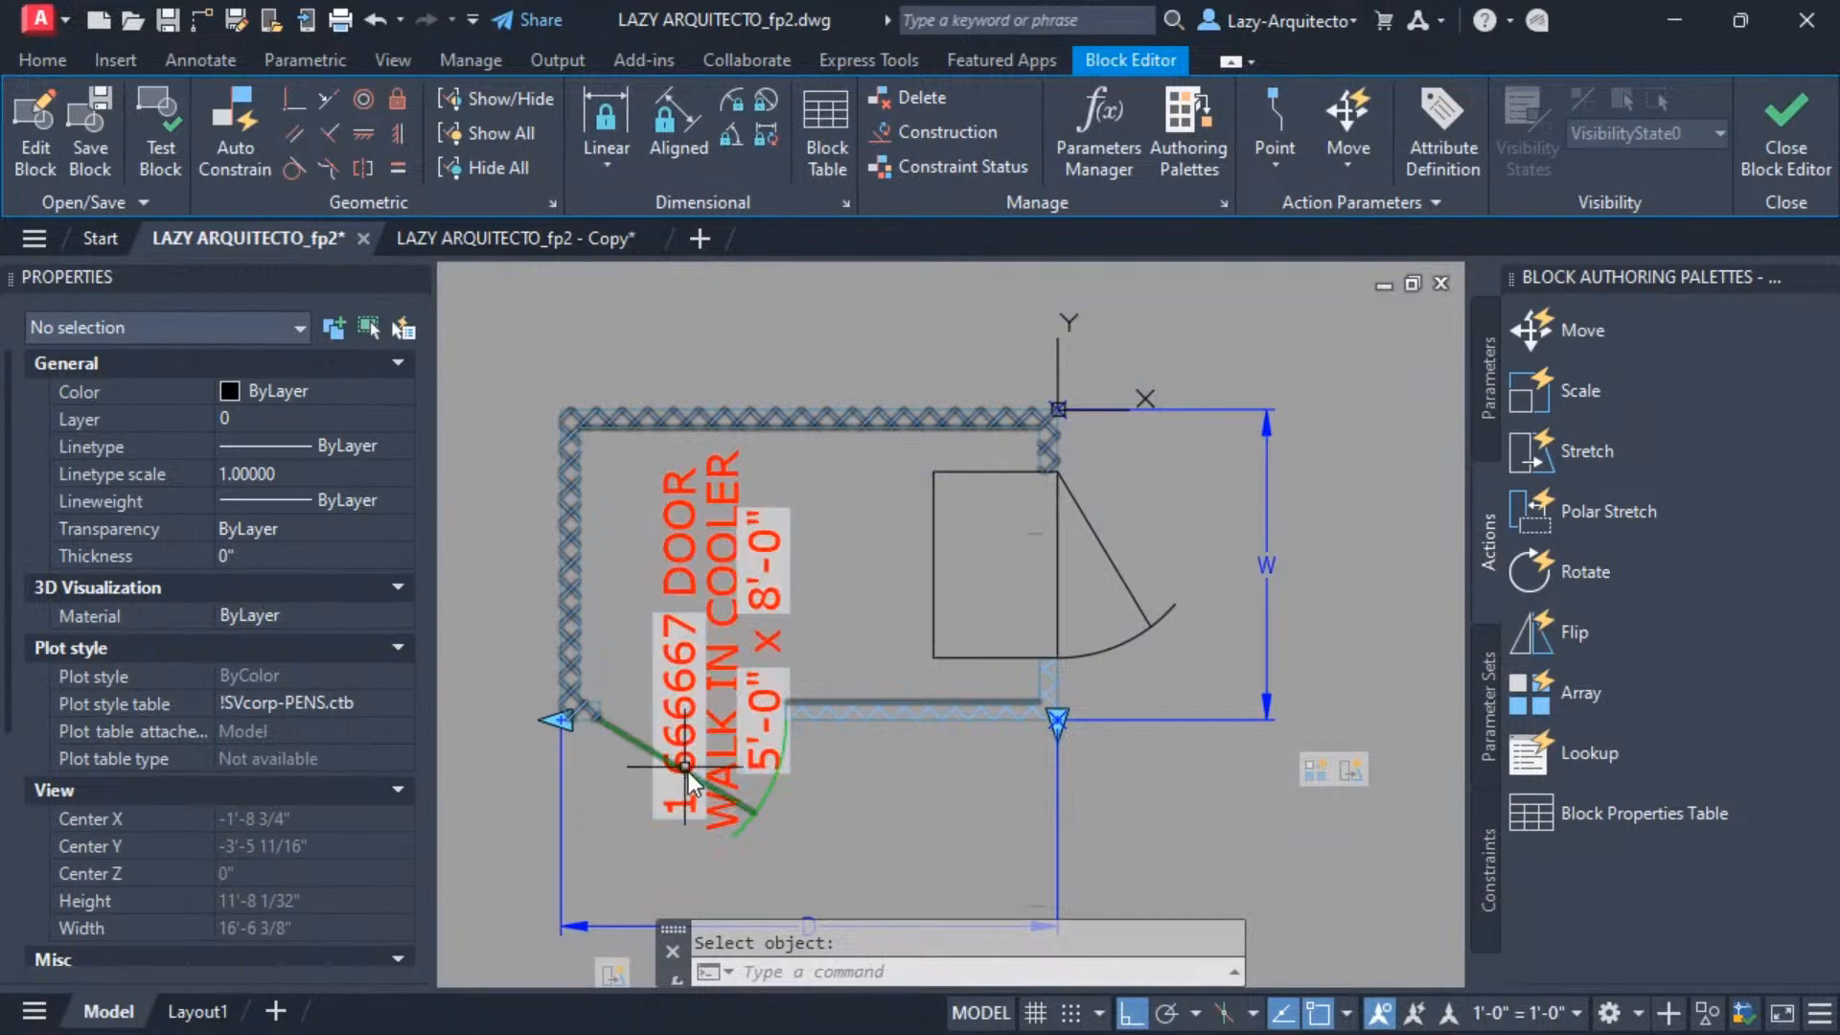
left_click(679, 705)
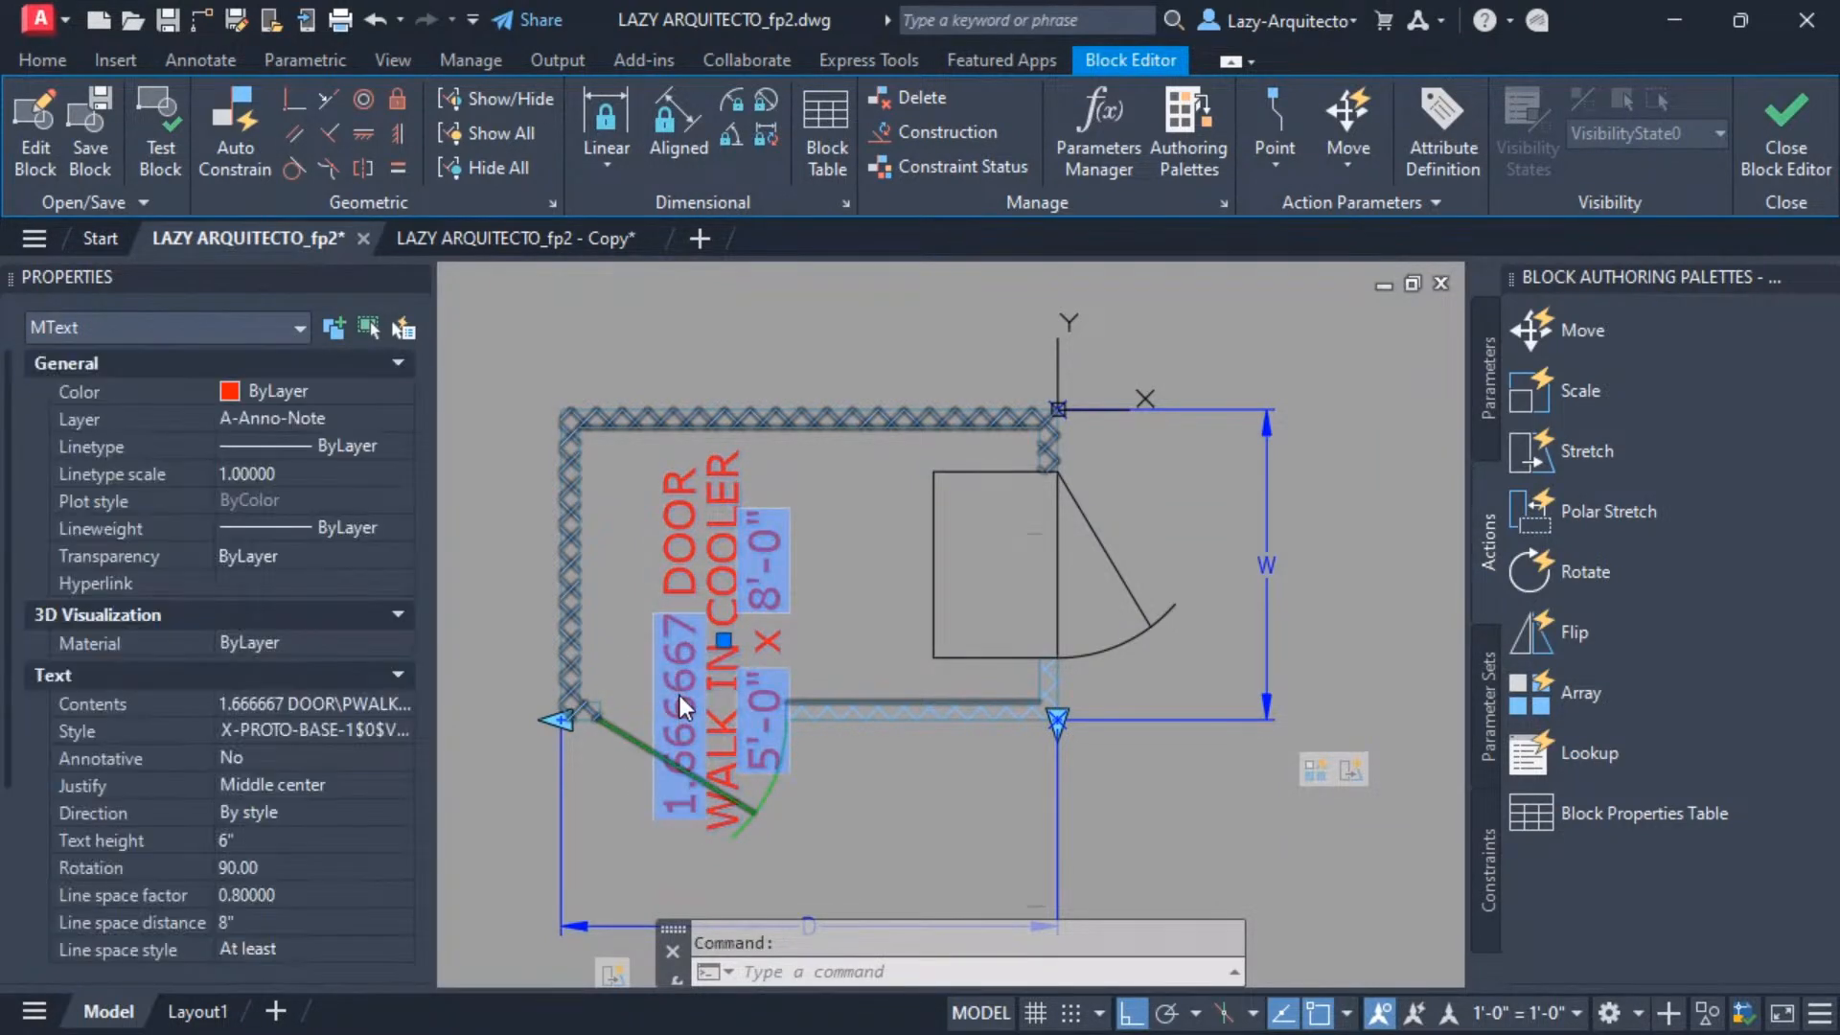
Format the cooler label's door count formula as Decimal with precision 0, and finish editing the label.
double_click(680, 694)
double_click(663, 607)
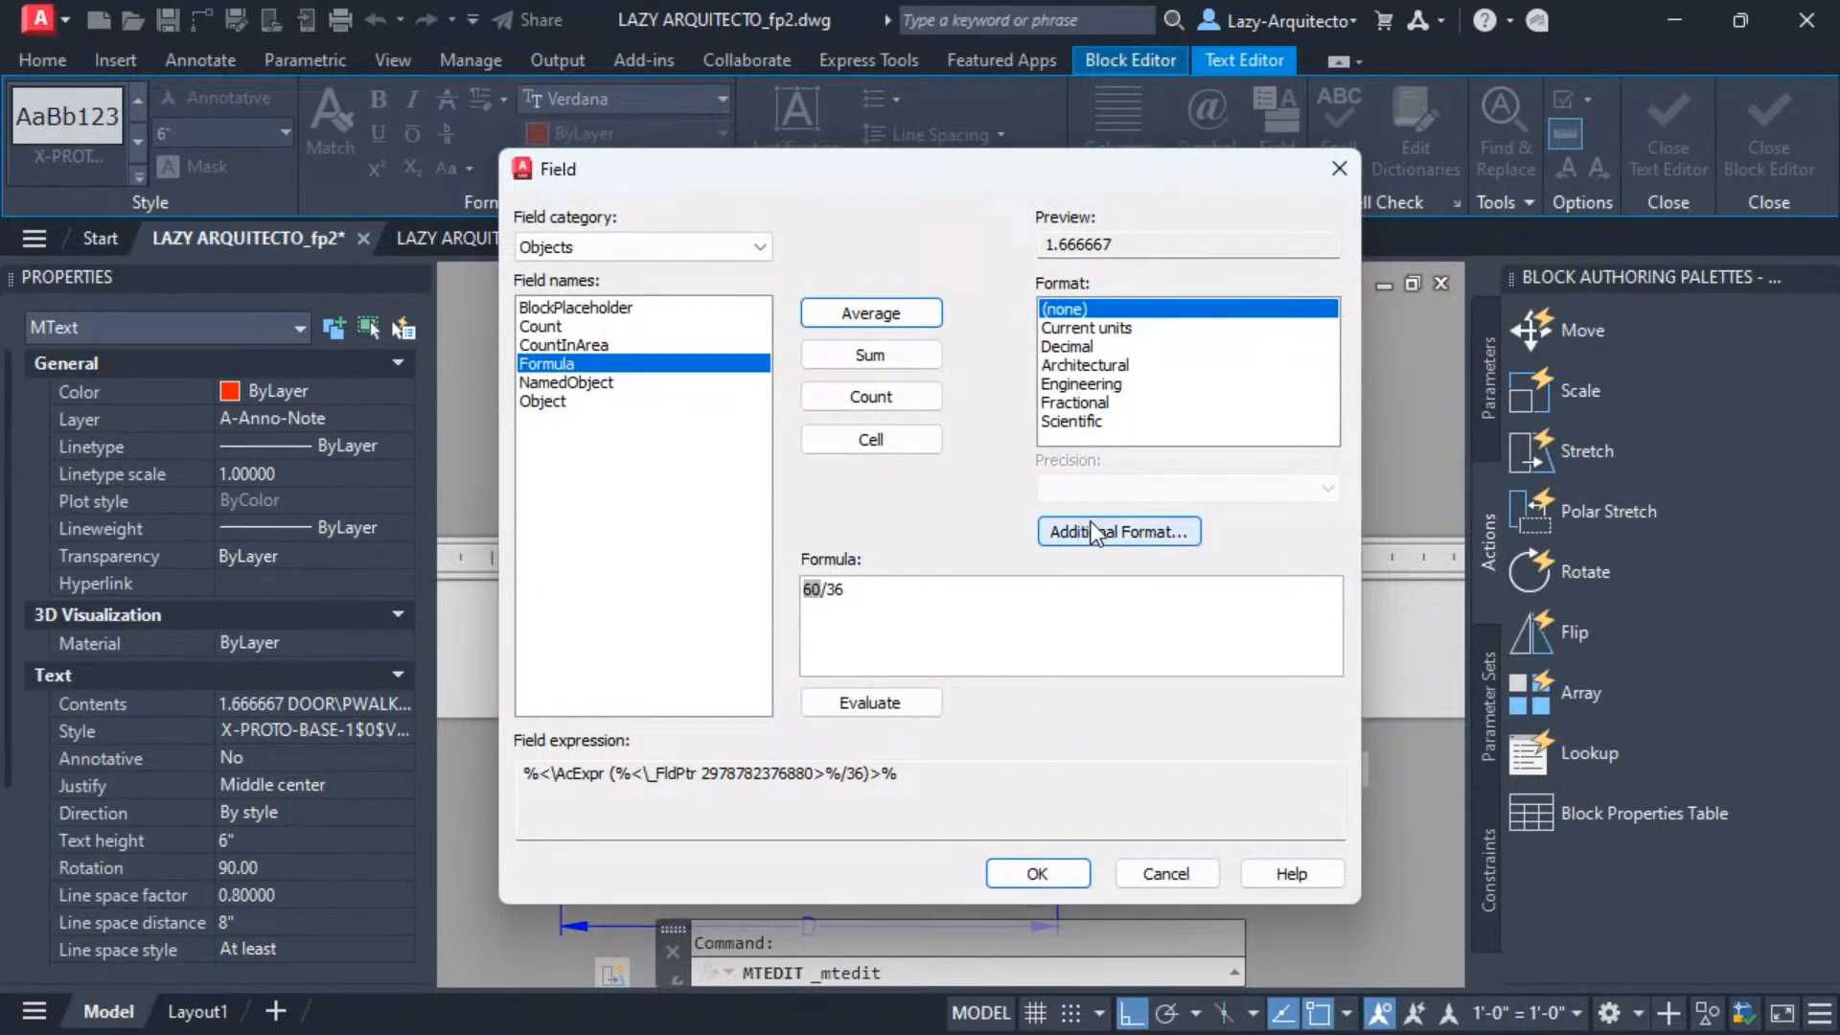
left_click(1083, 349)
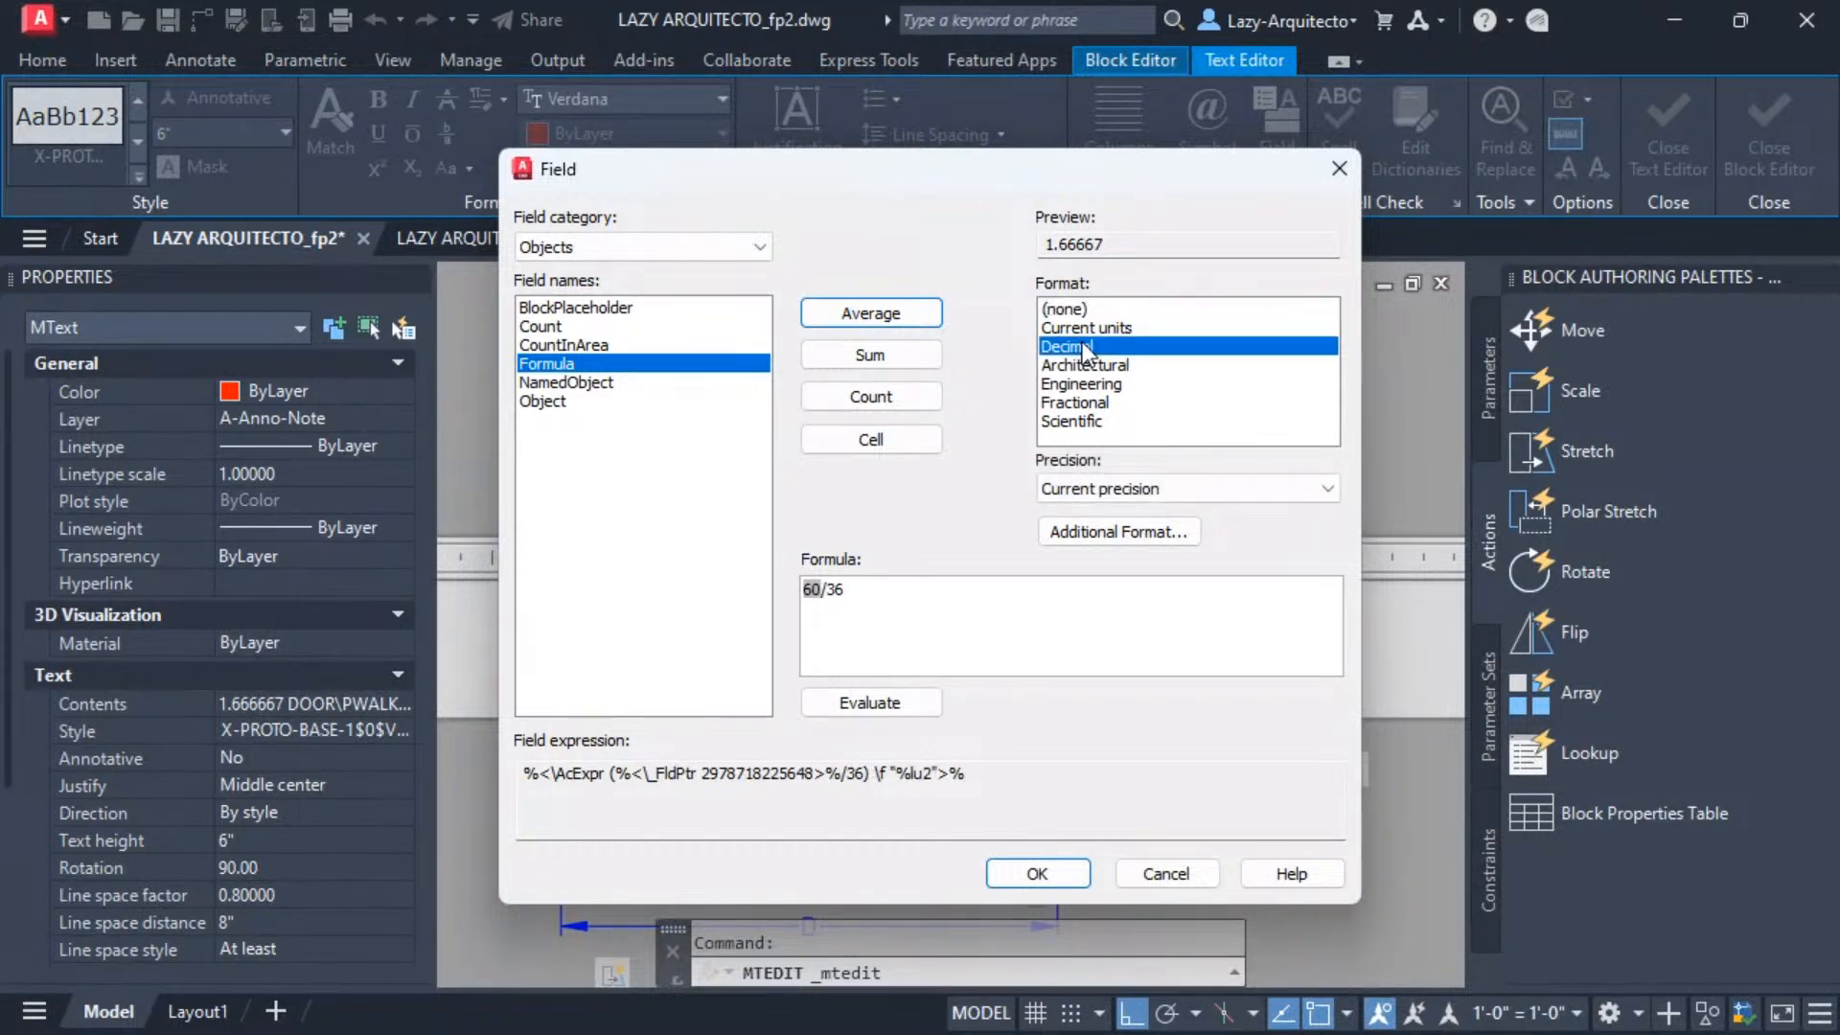
left_click(1068, 491)
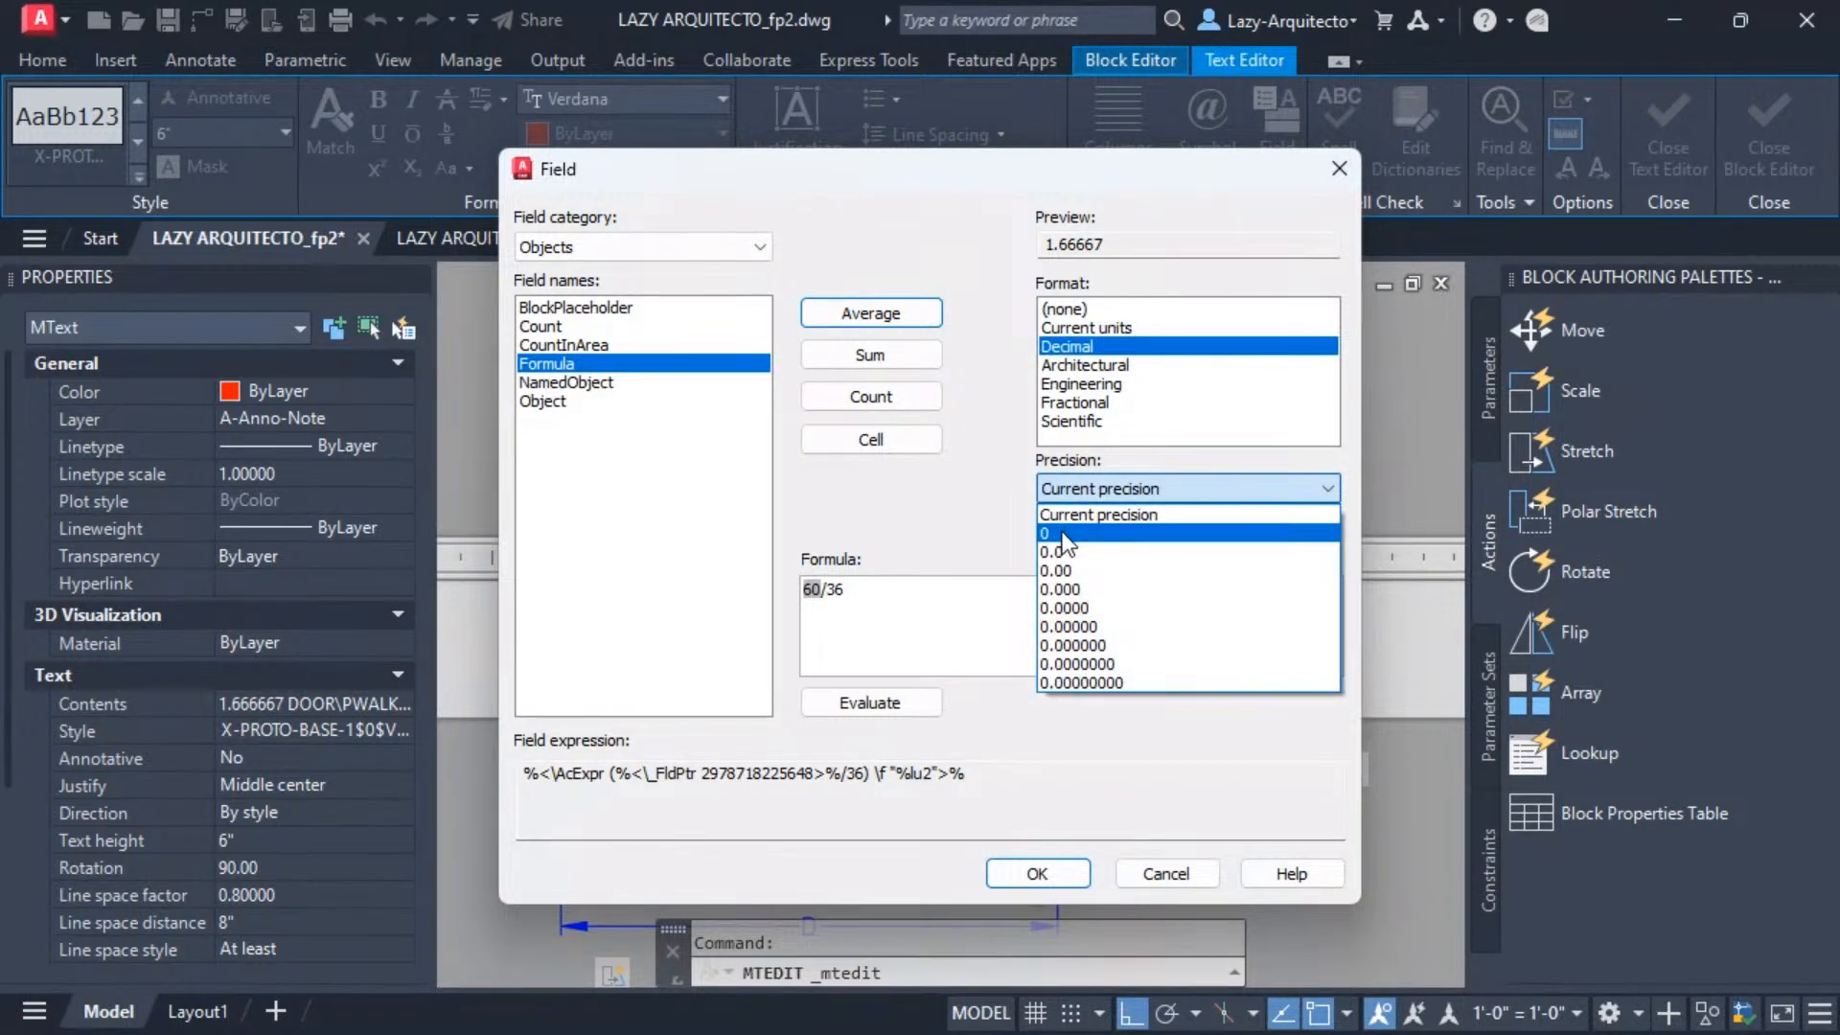
left_click(1065, 534)
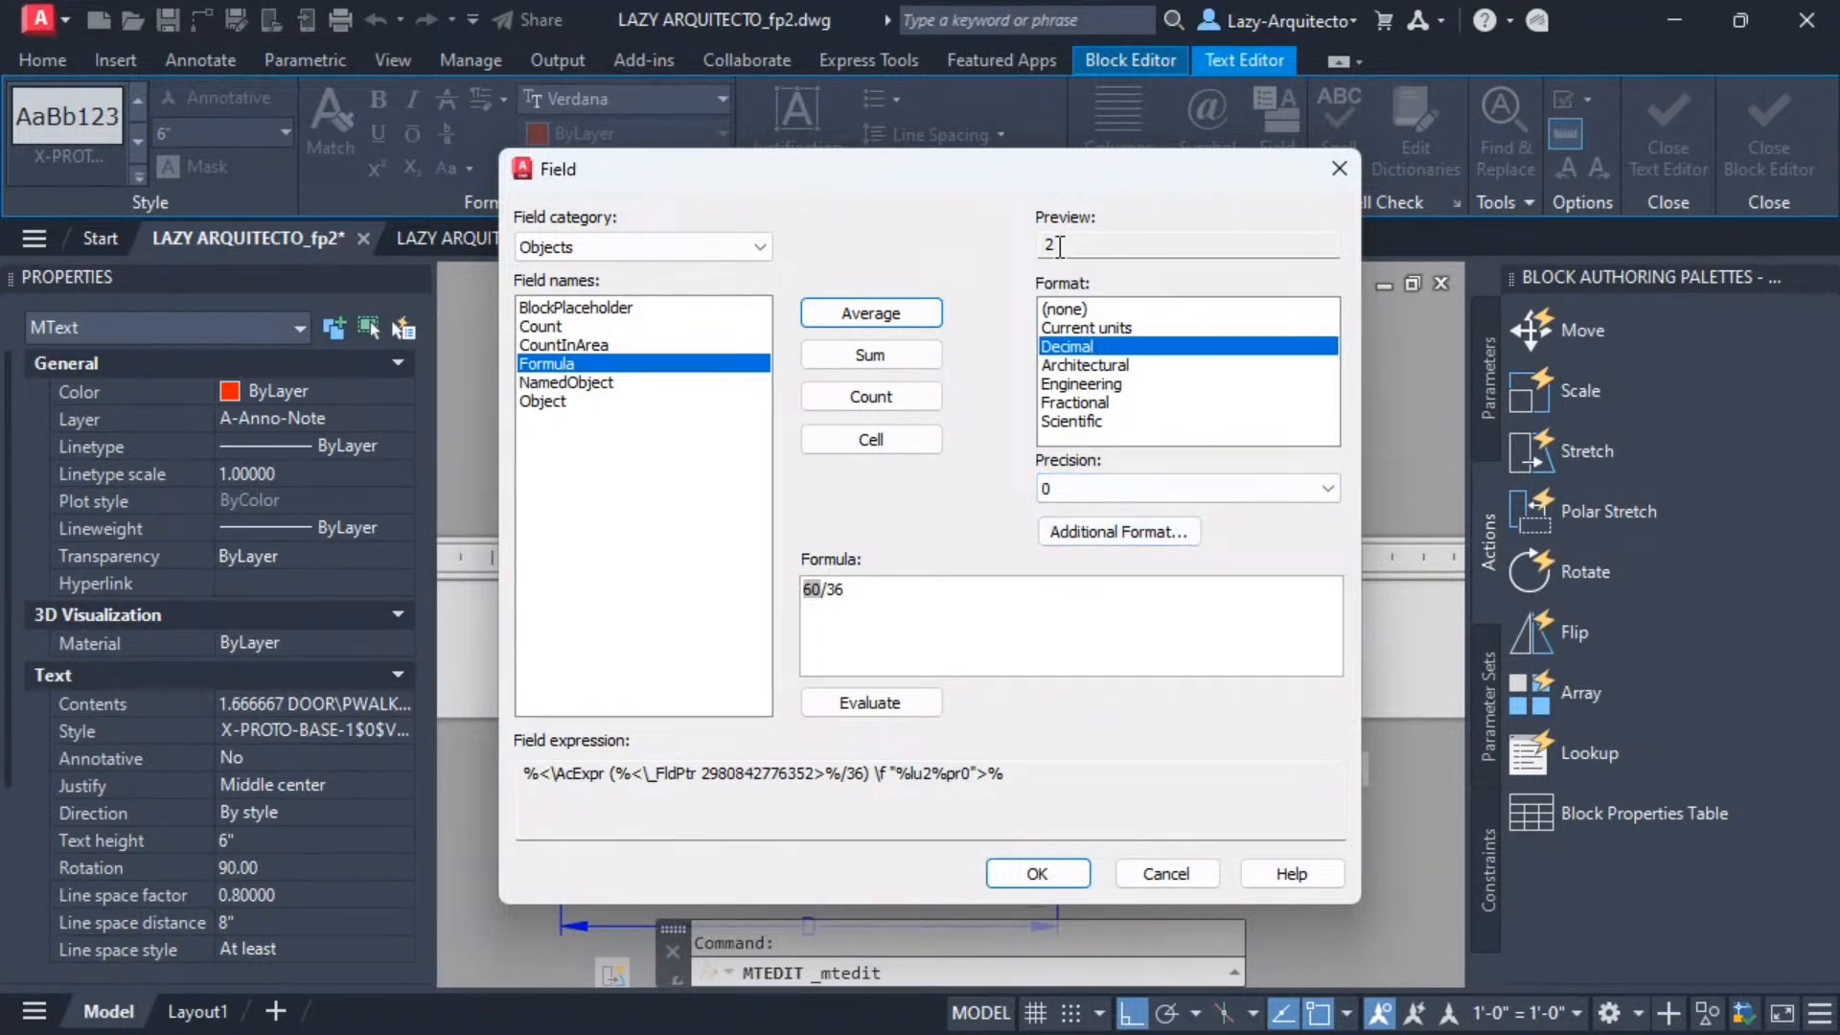
left_click(1018, 874)
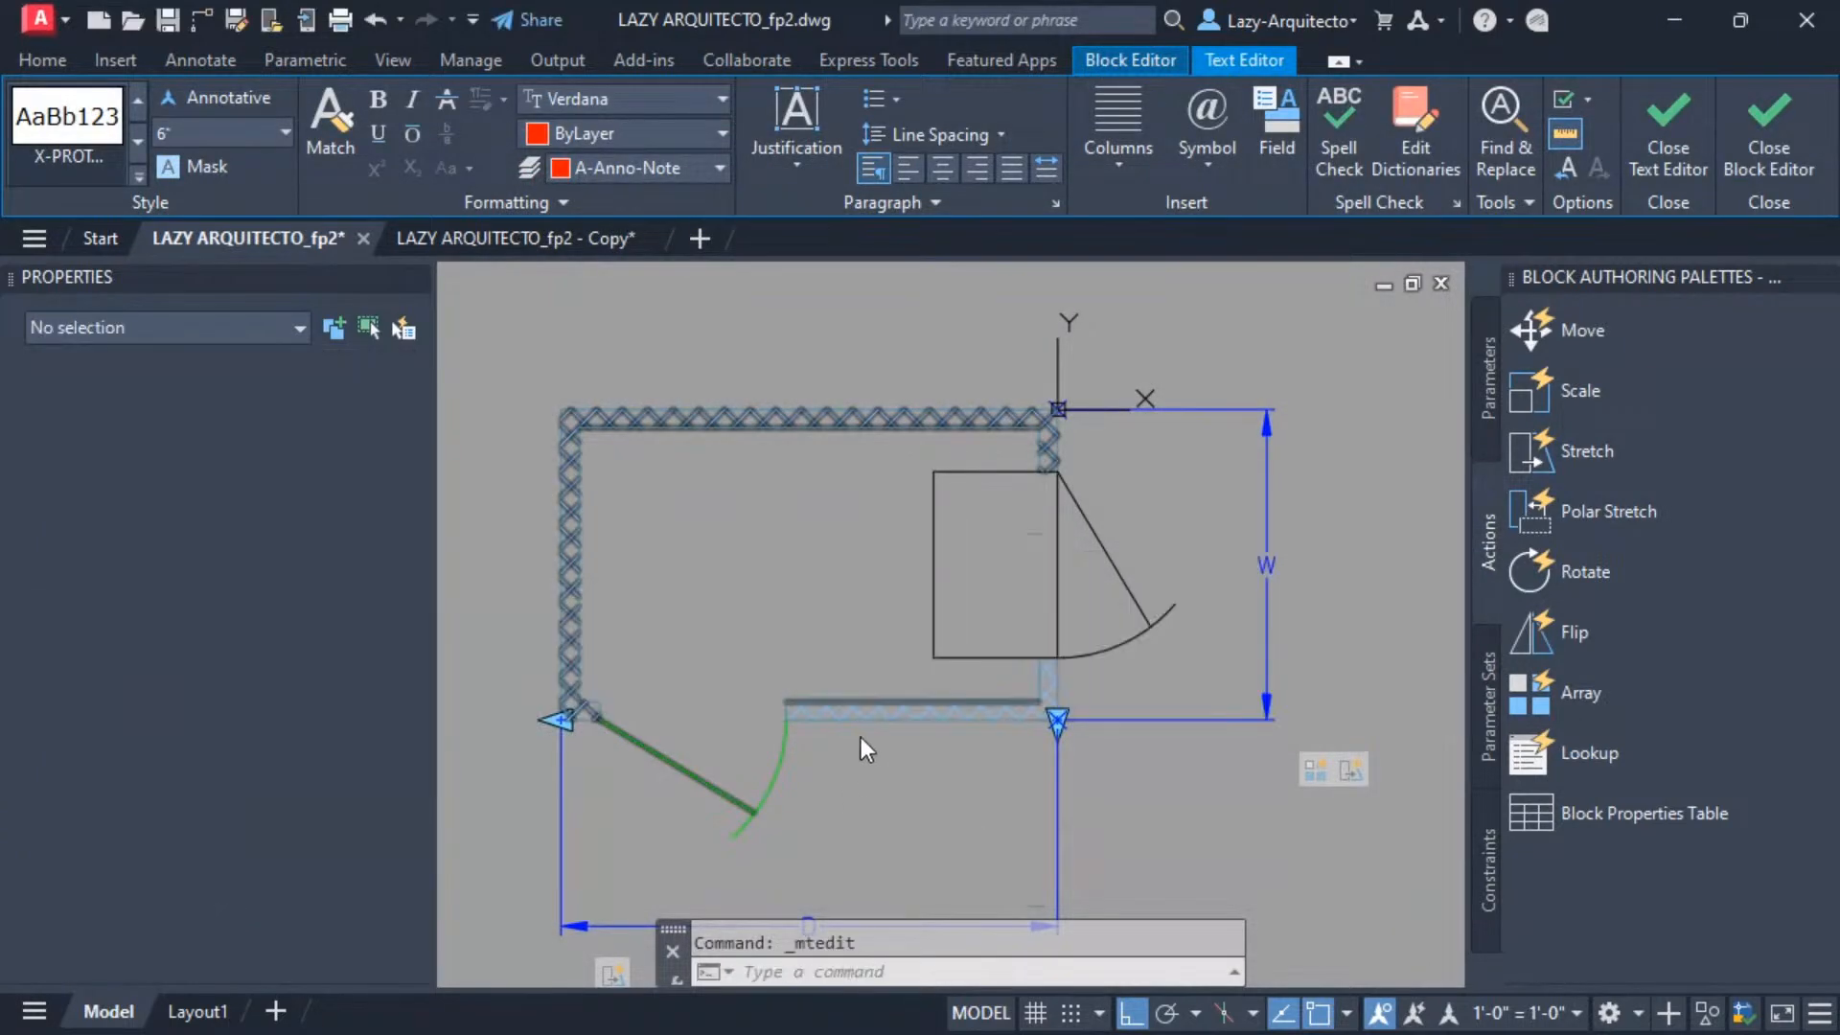
left_click(859, 757)
middle_click_drag(939, 634, 1055, 612)
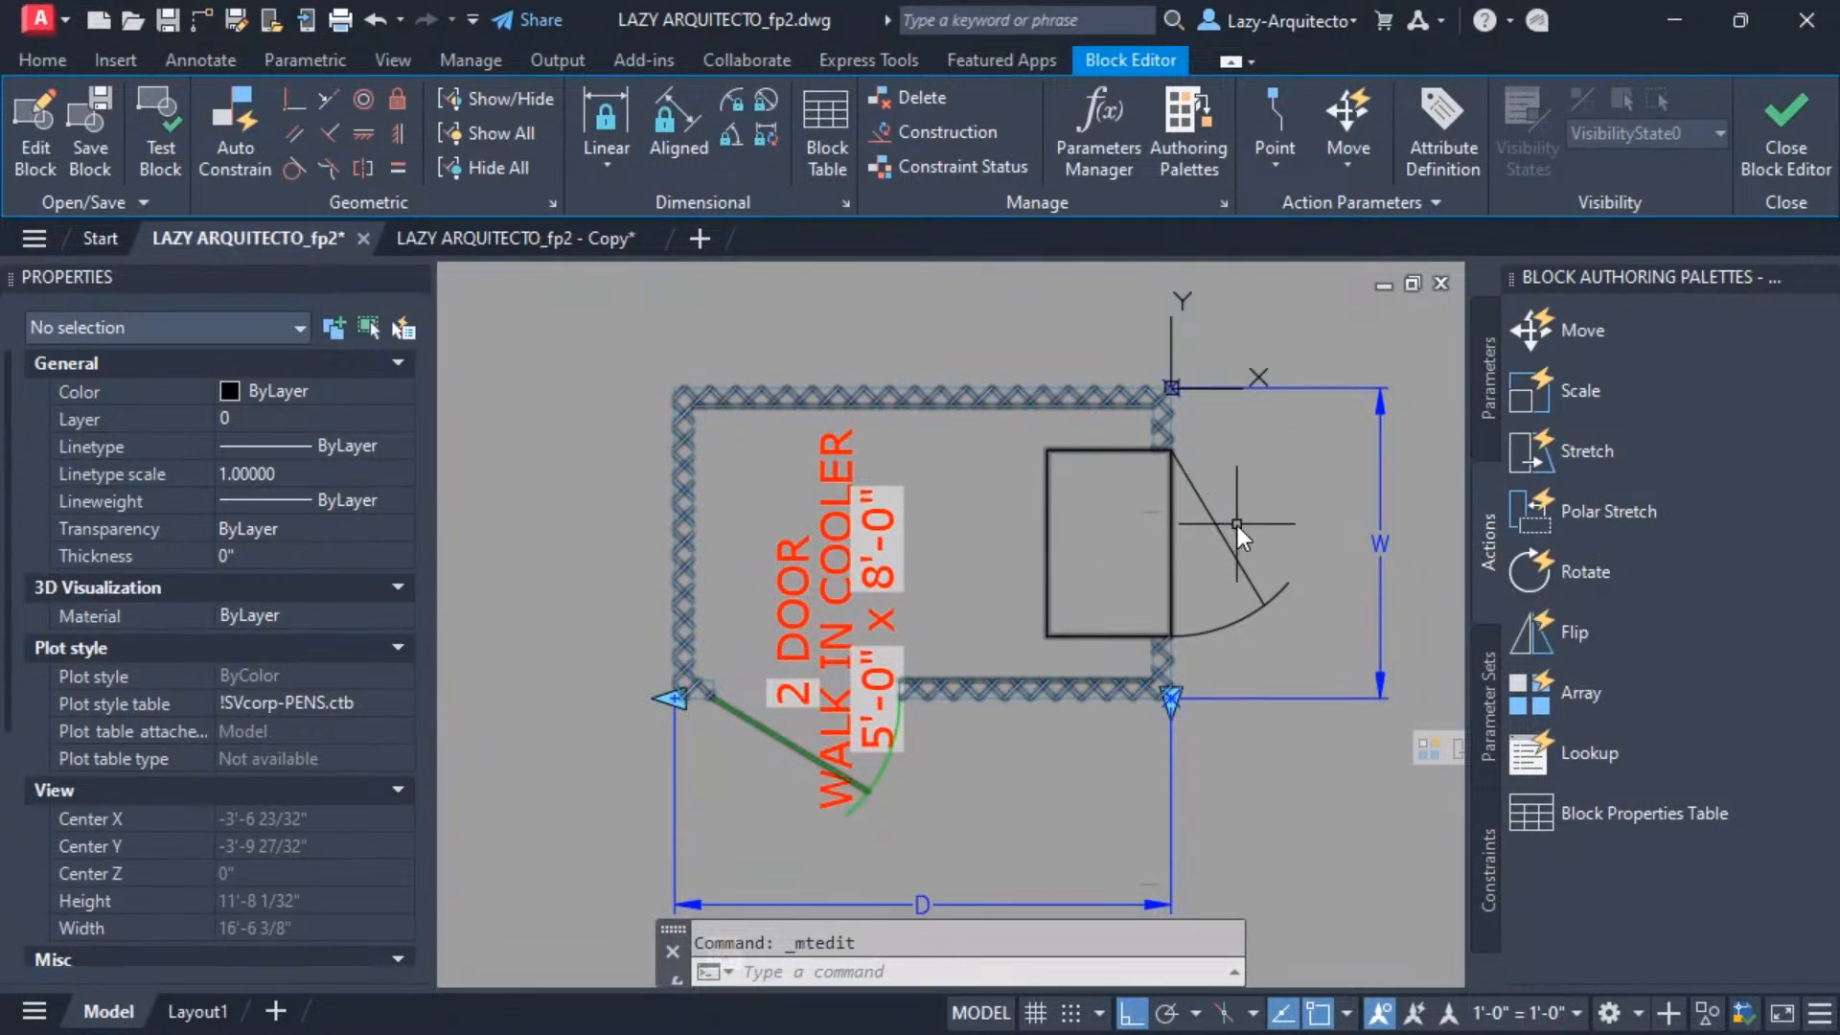
Measure the cooler's full right side and its door module using linear dimensions without placing them.
middle_click_drag(1284, 517, 1198, 525)
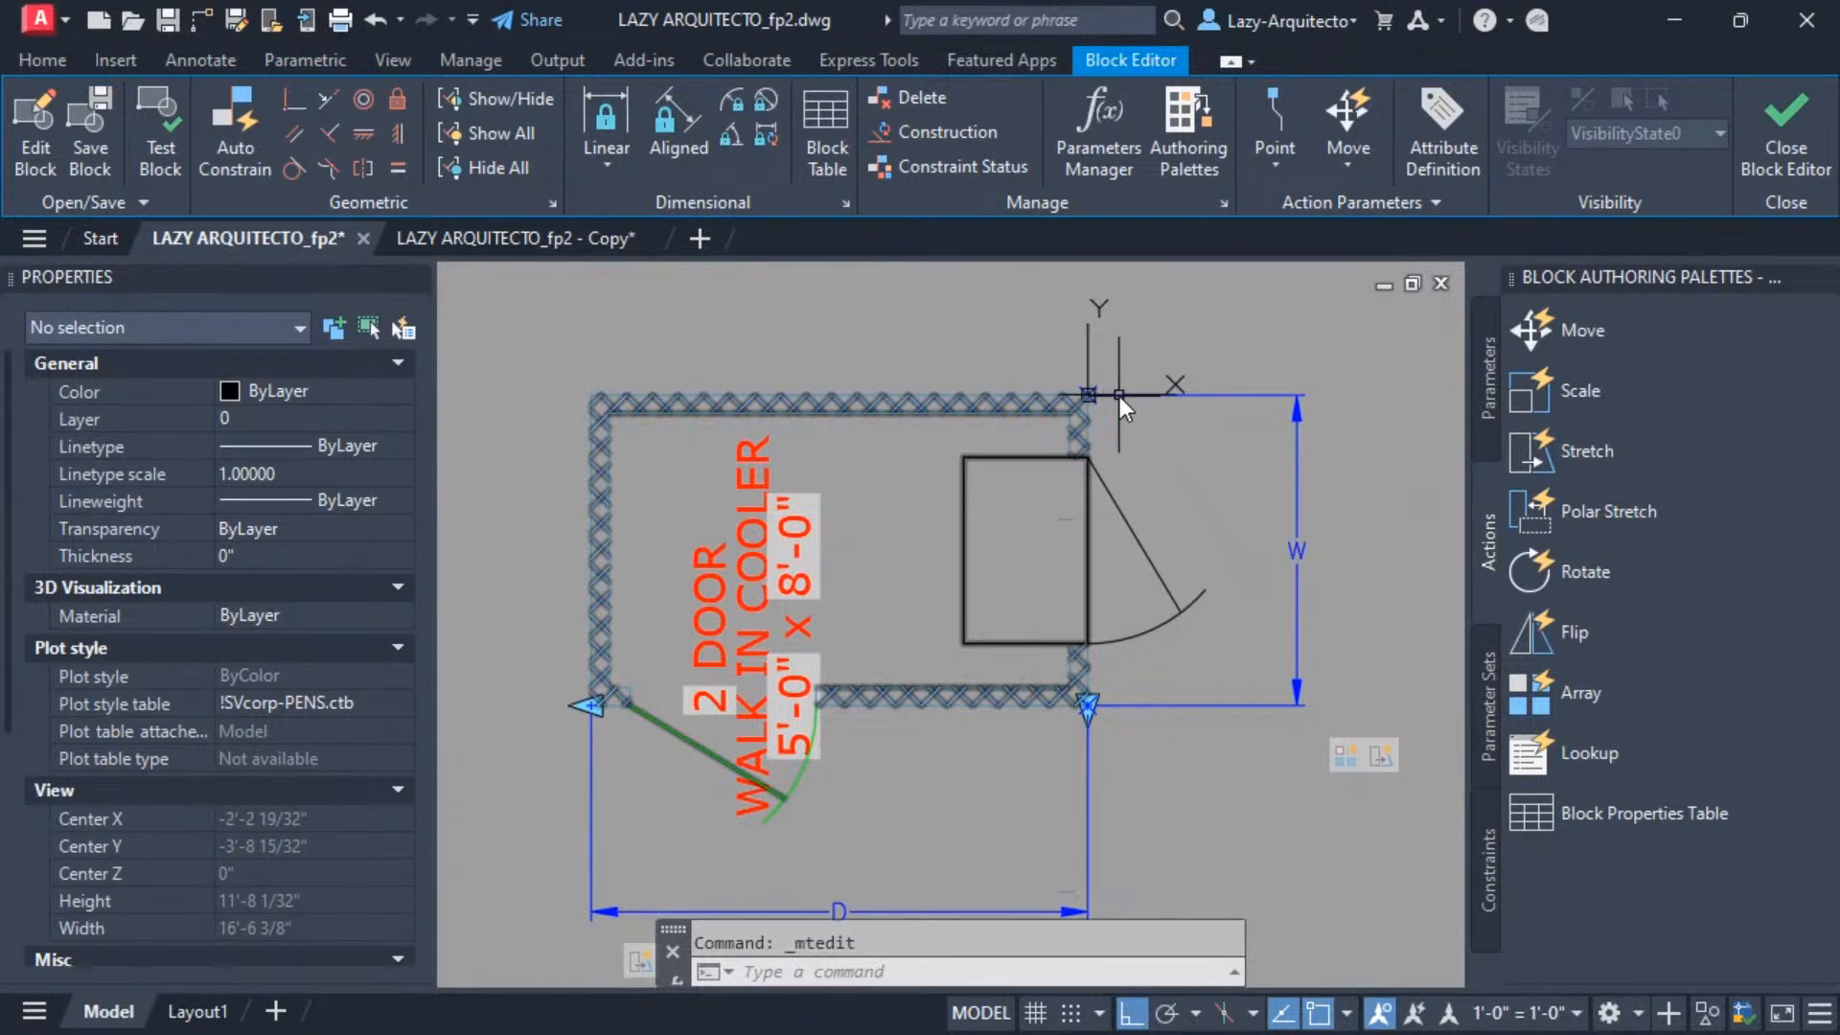
key("Escape")
type("DLI")
key("Return")
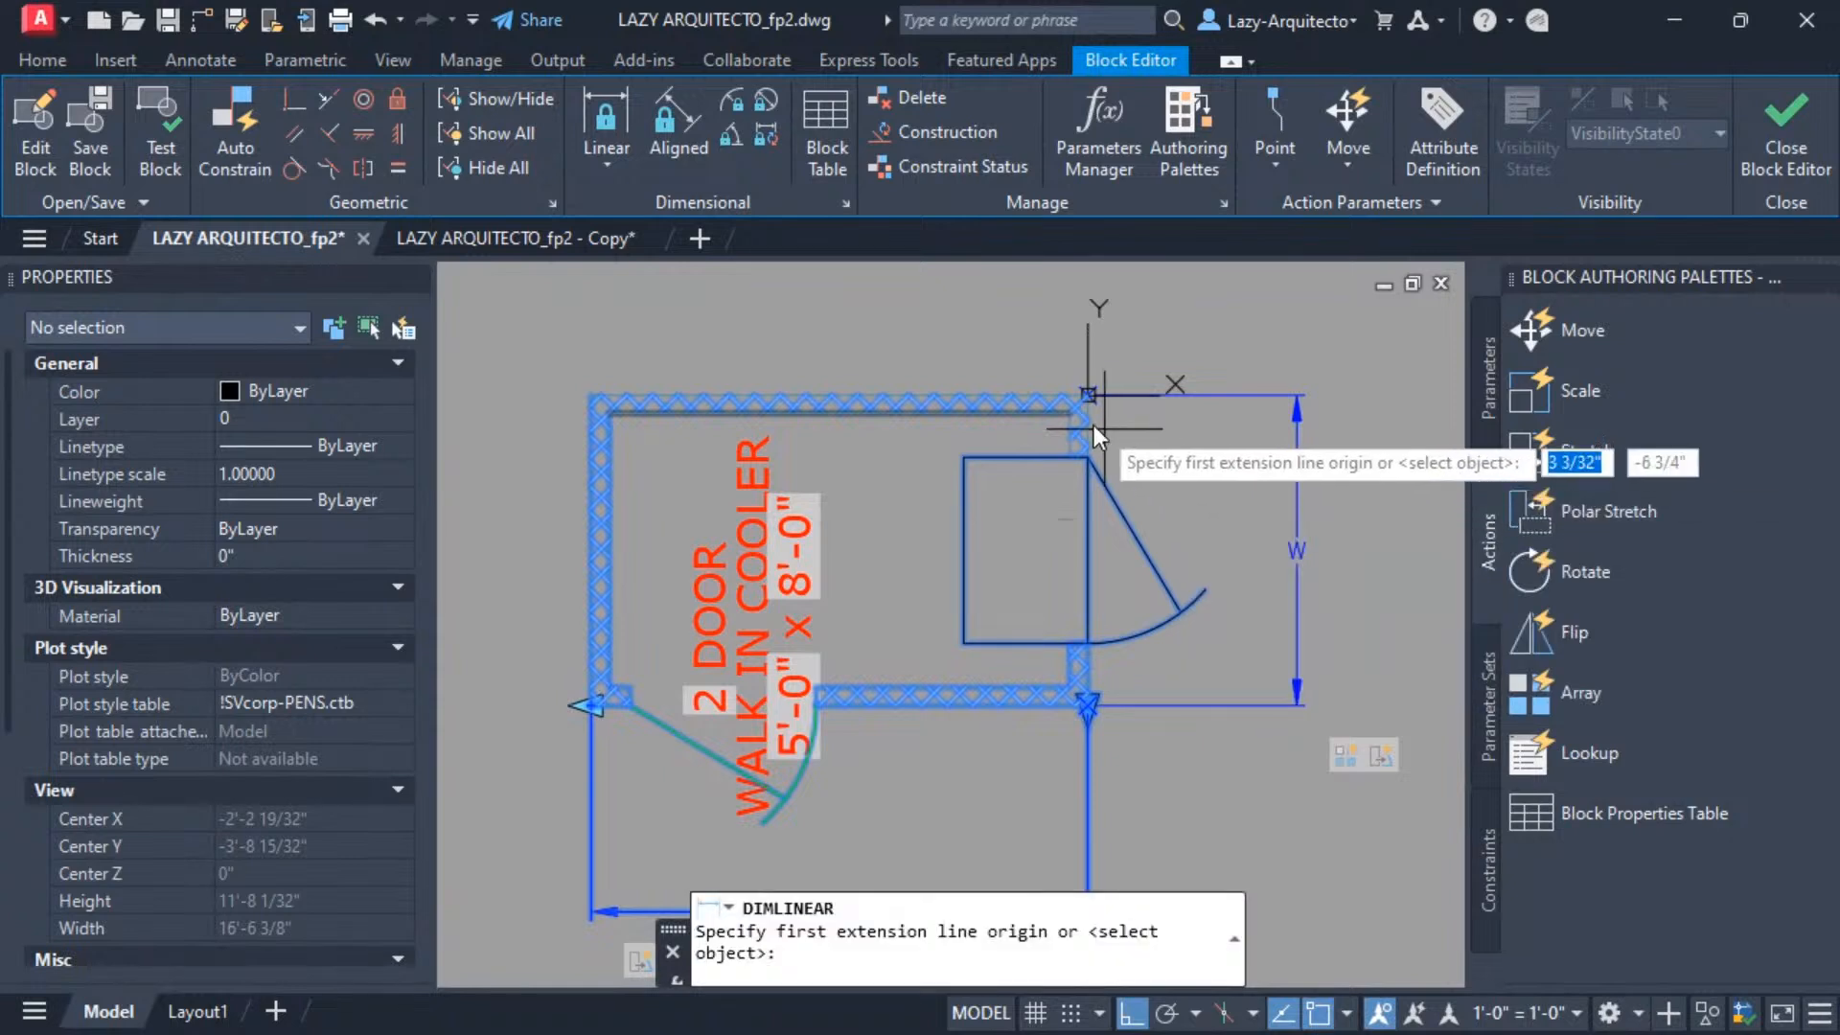
left_click(1089, 396)
left_click(1102, 704)
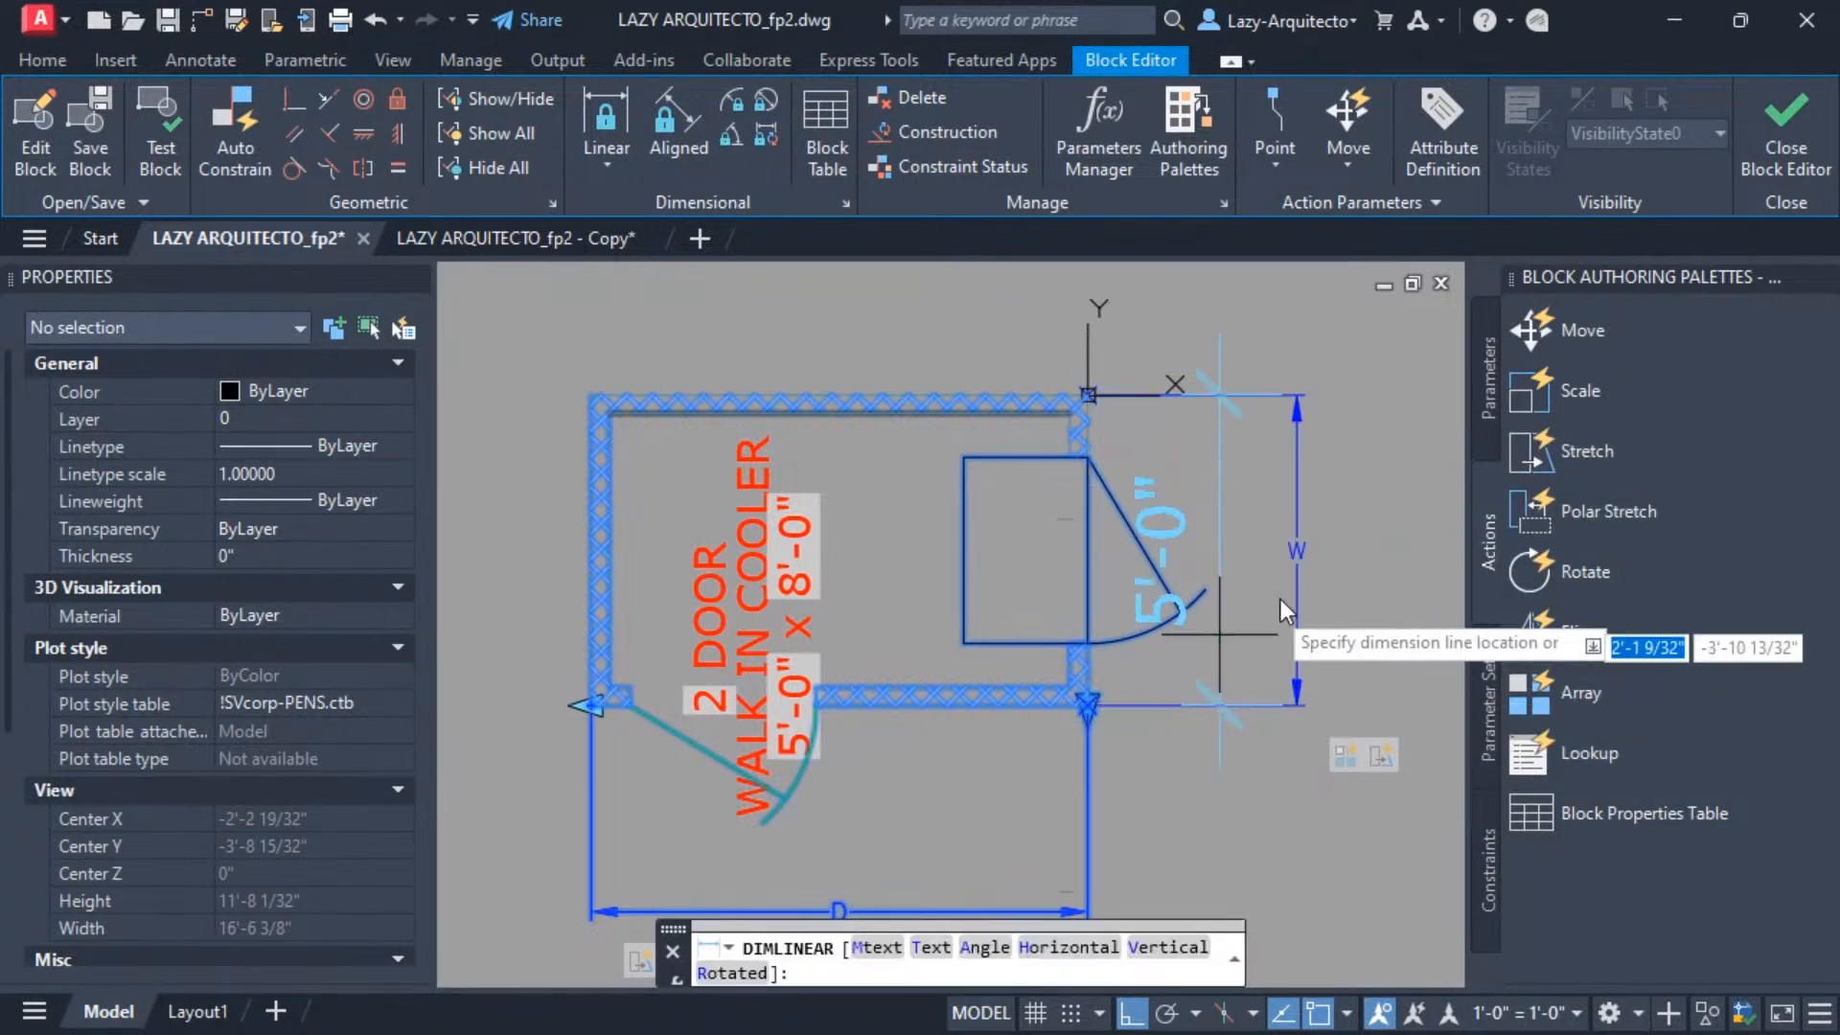
key("Escape")
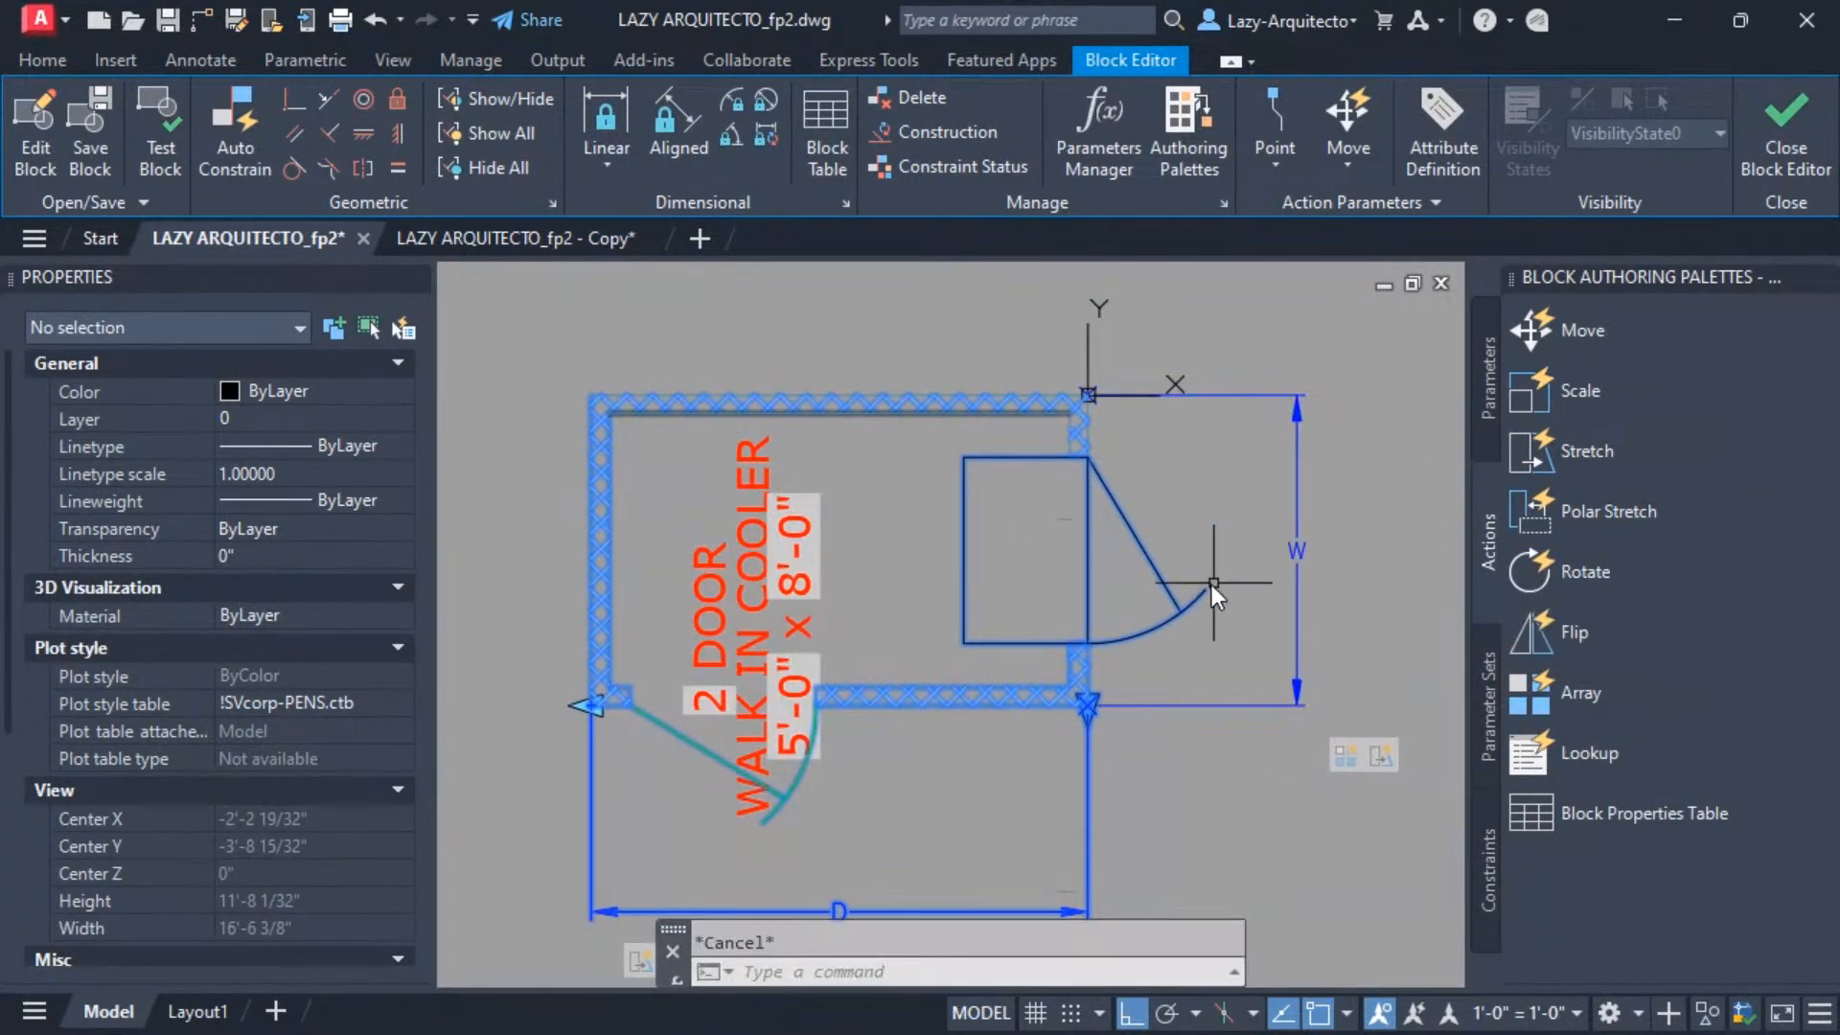
key("Return")
left_click(963, 474)
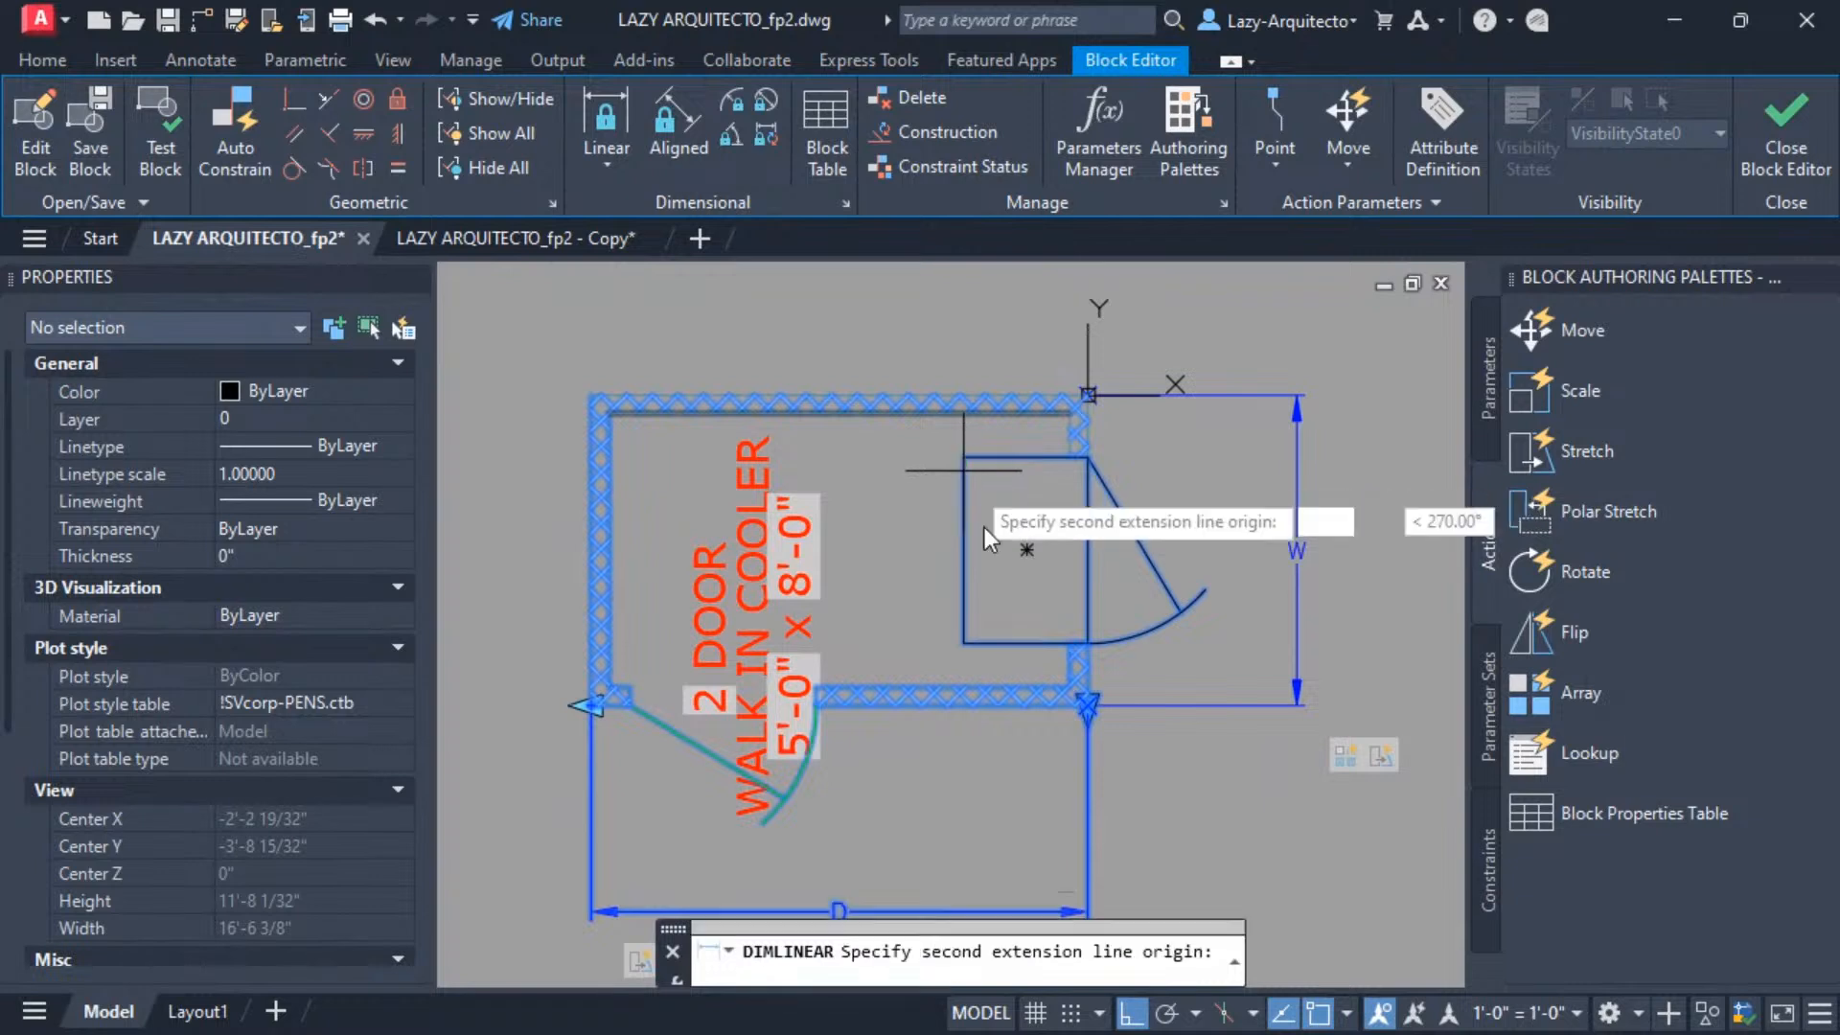
left_click(972, 620)
key("Escape")
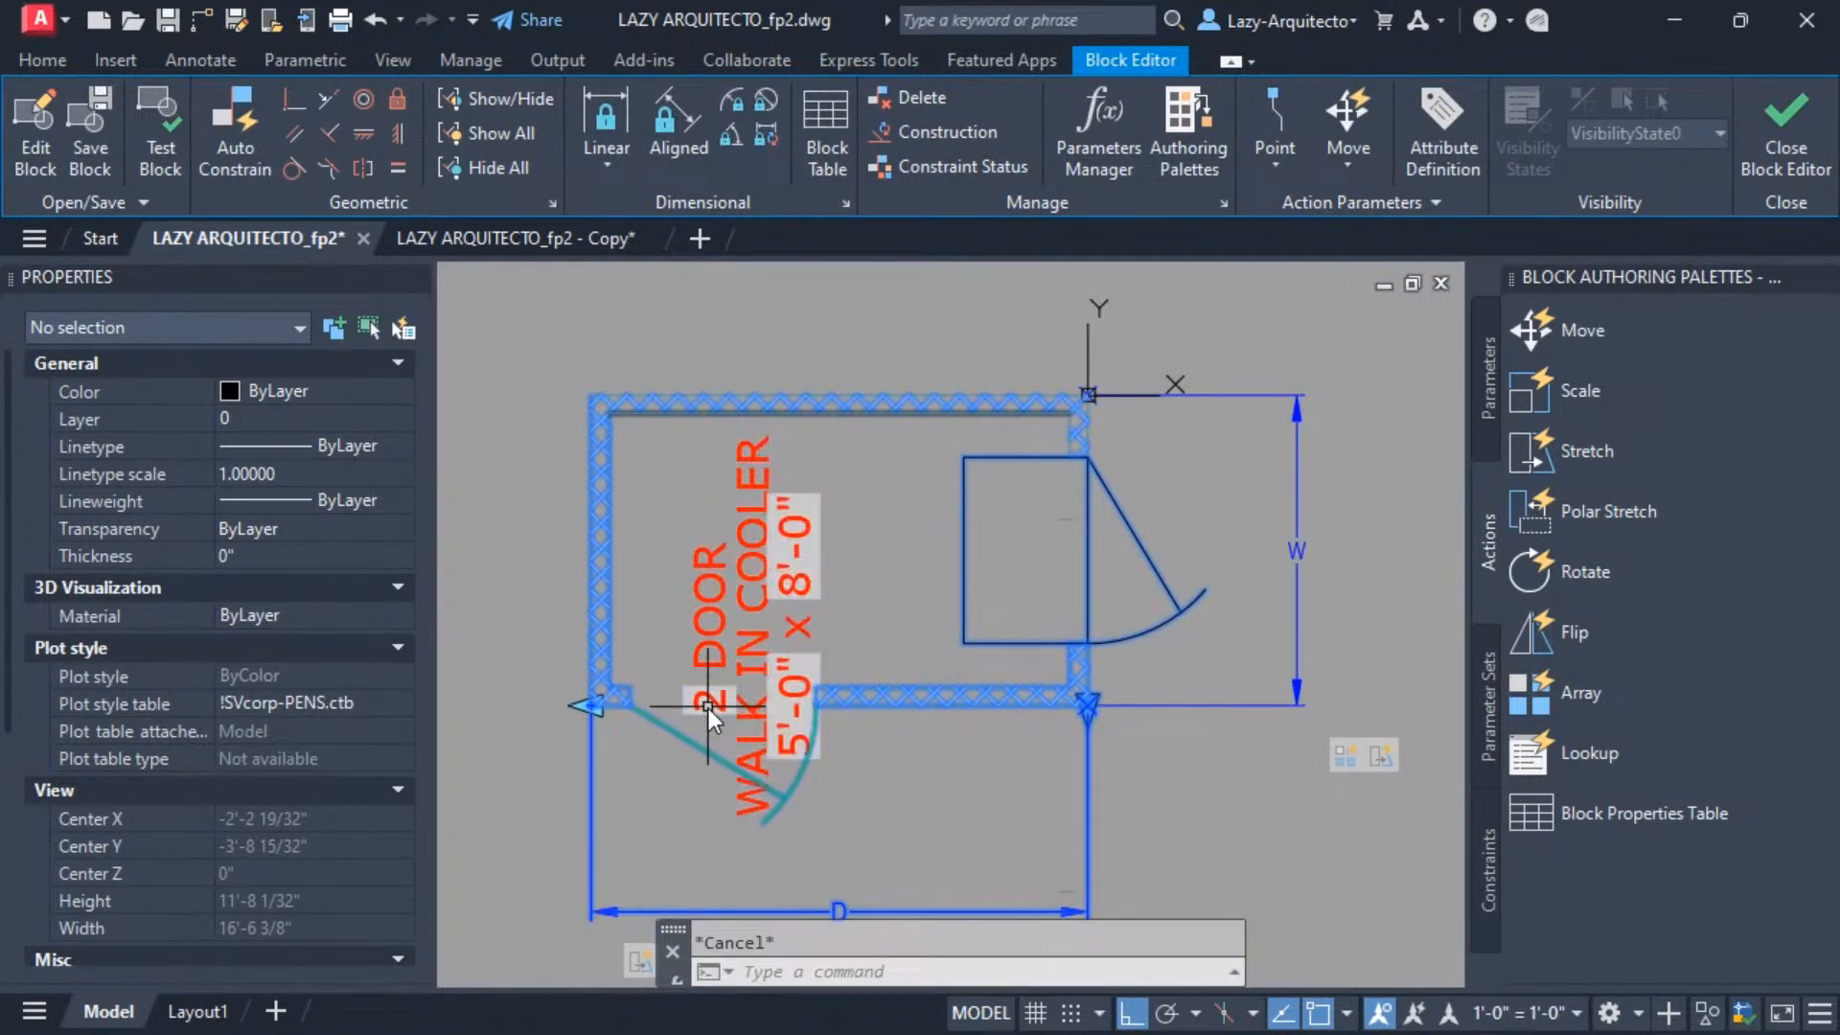
Measure the short wall segments above and below the right-side door using linear dimensions without placing them.
type("DLI")
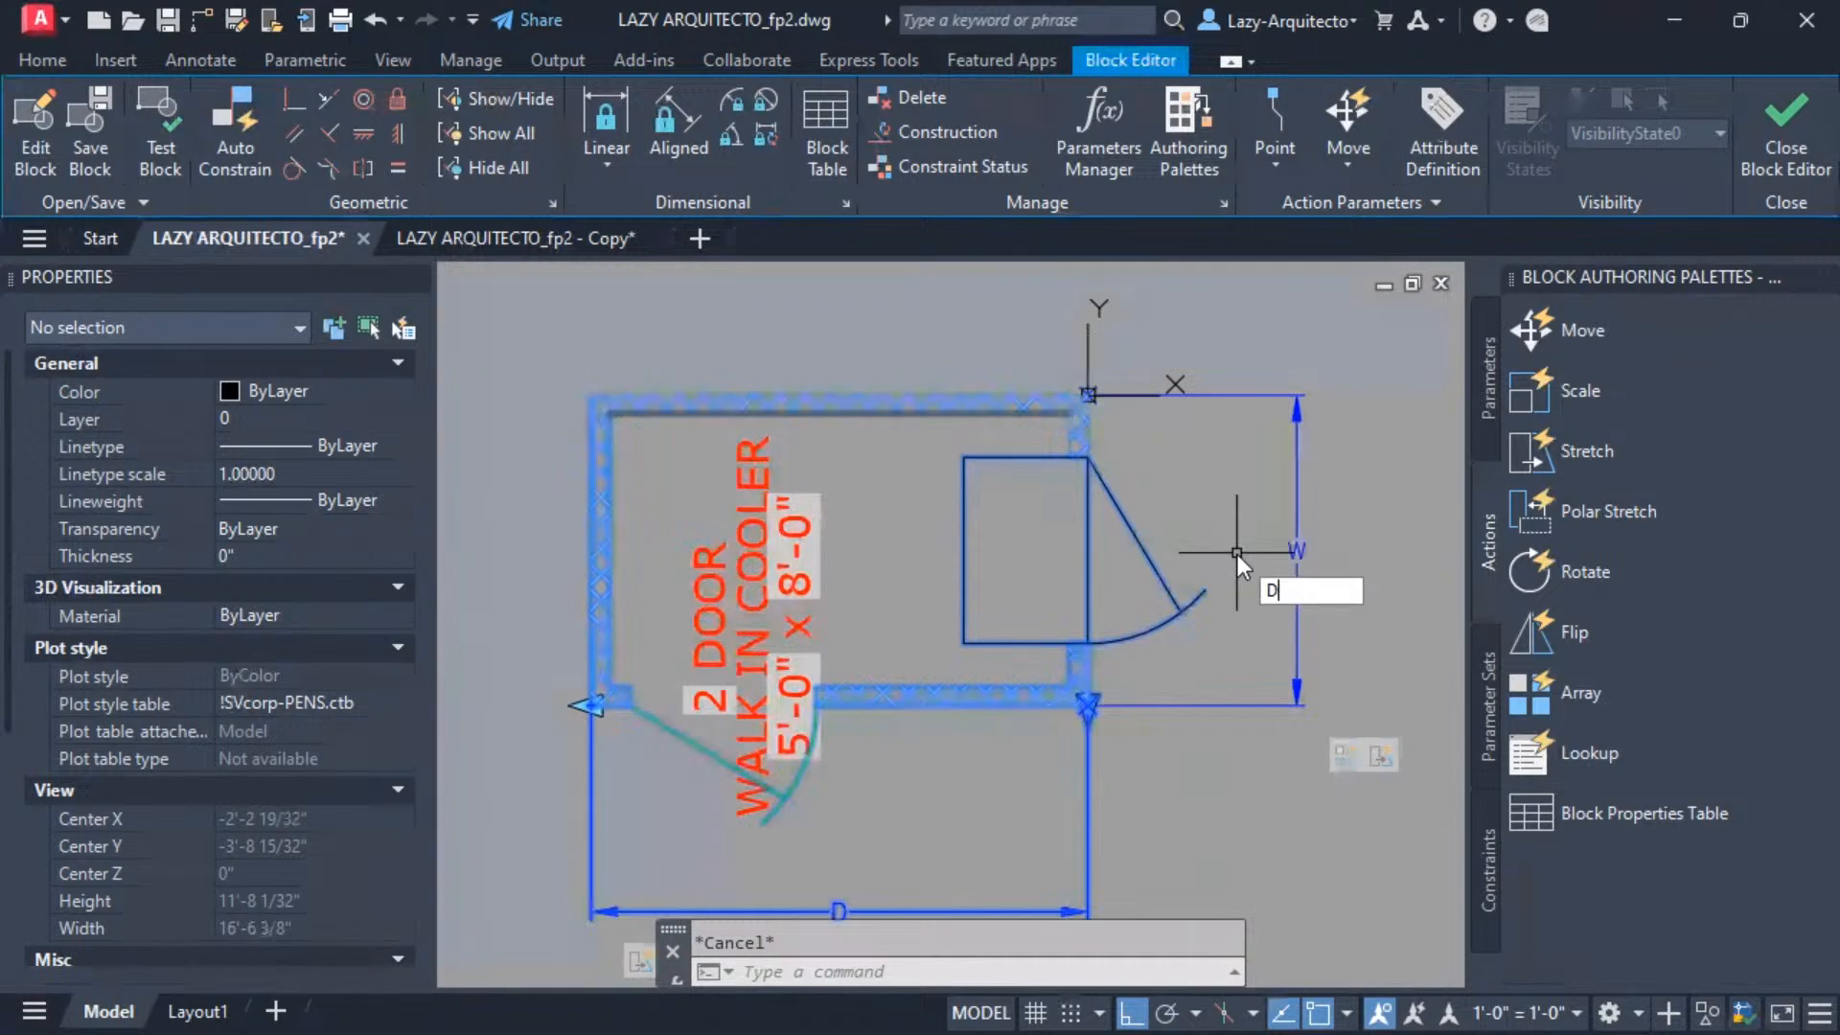
key("Return")
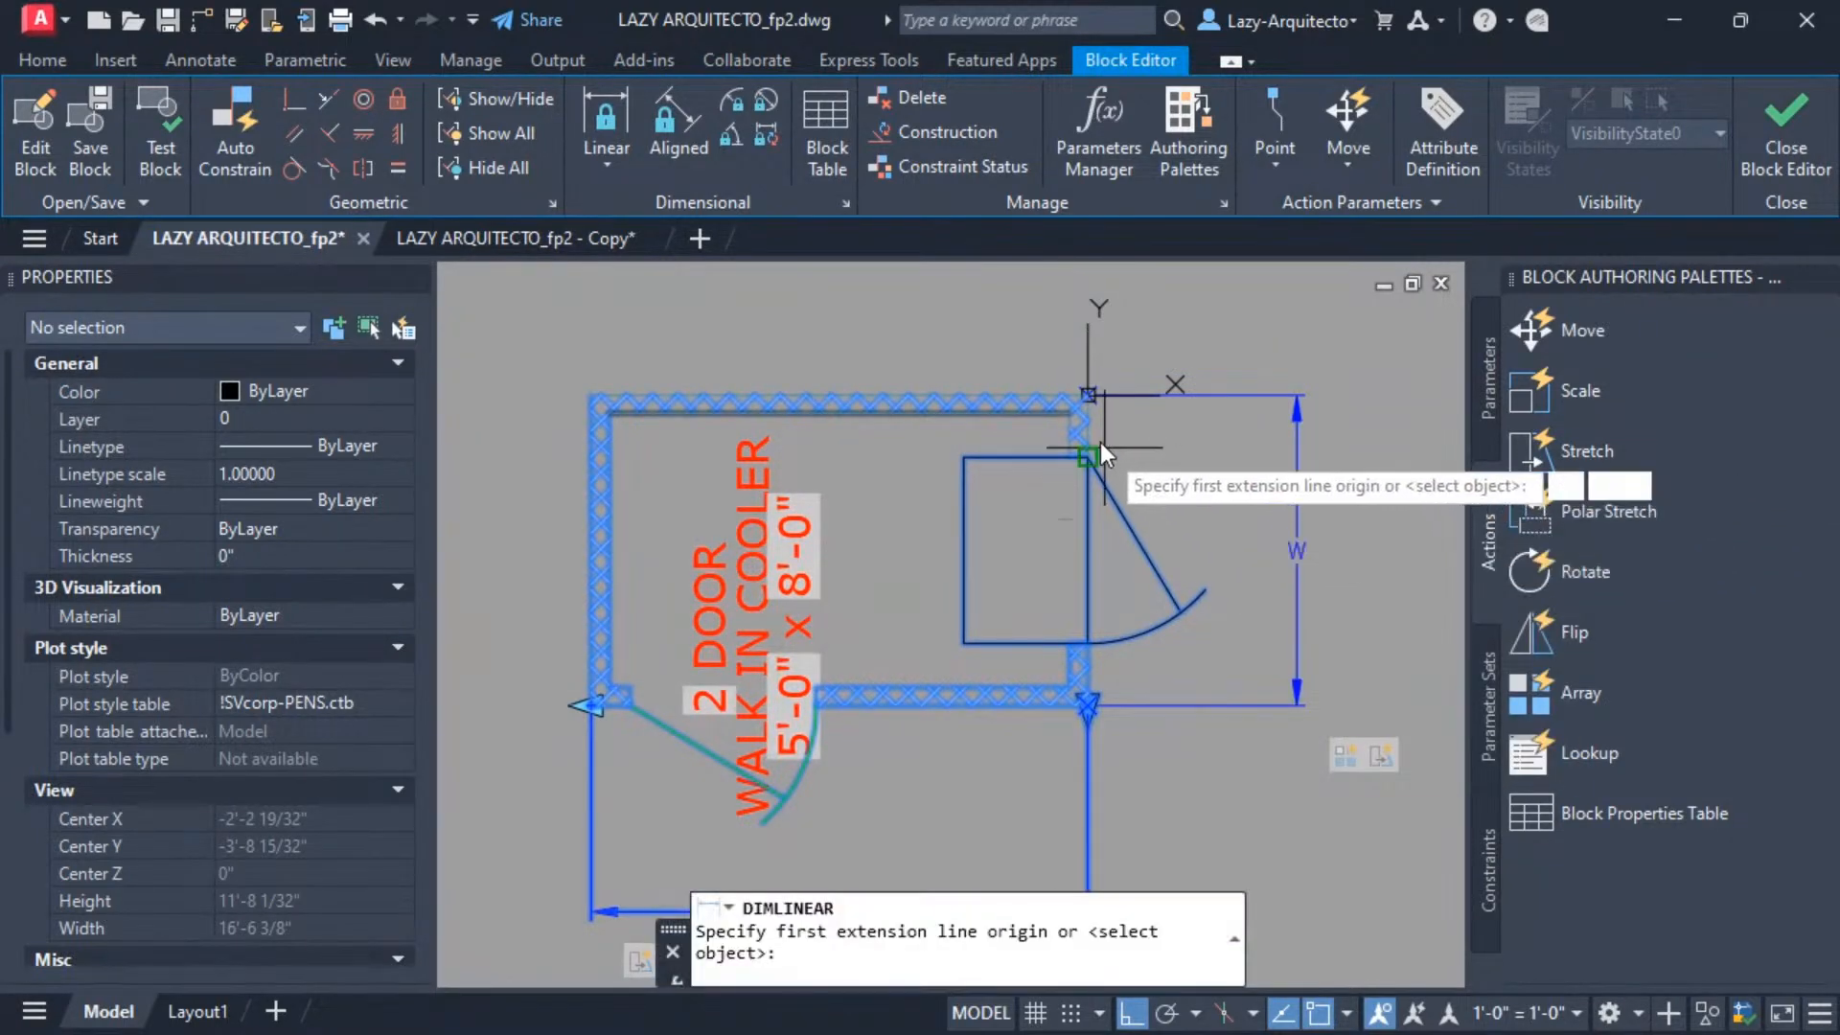
scroll(1102, 393, "up", 4)
left_click(1070, 392)
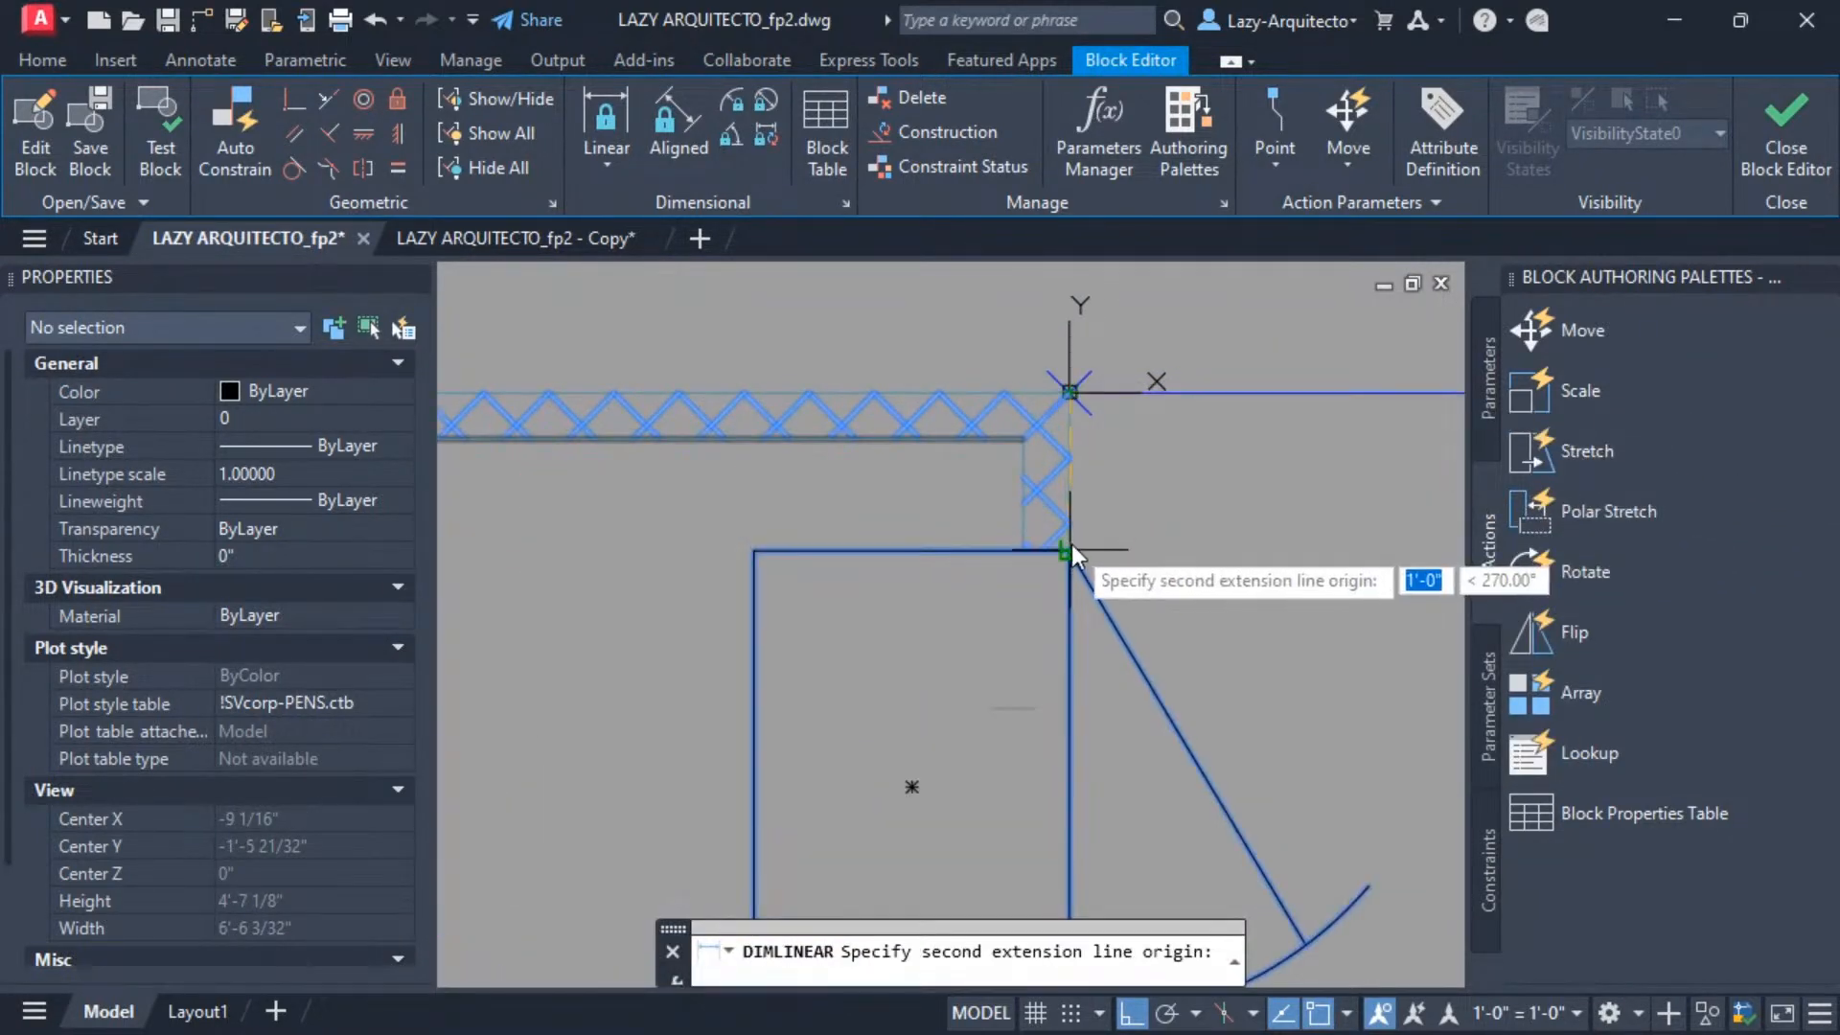
left_click(1071, 550)
scroll(1136, 521, "down", 4)
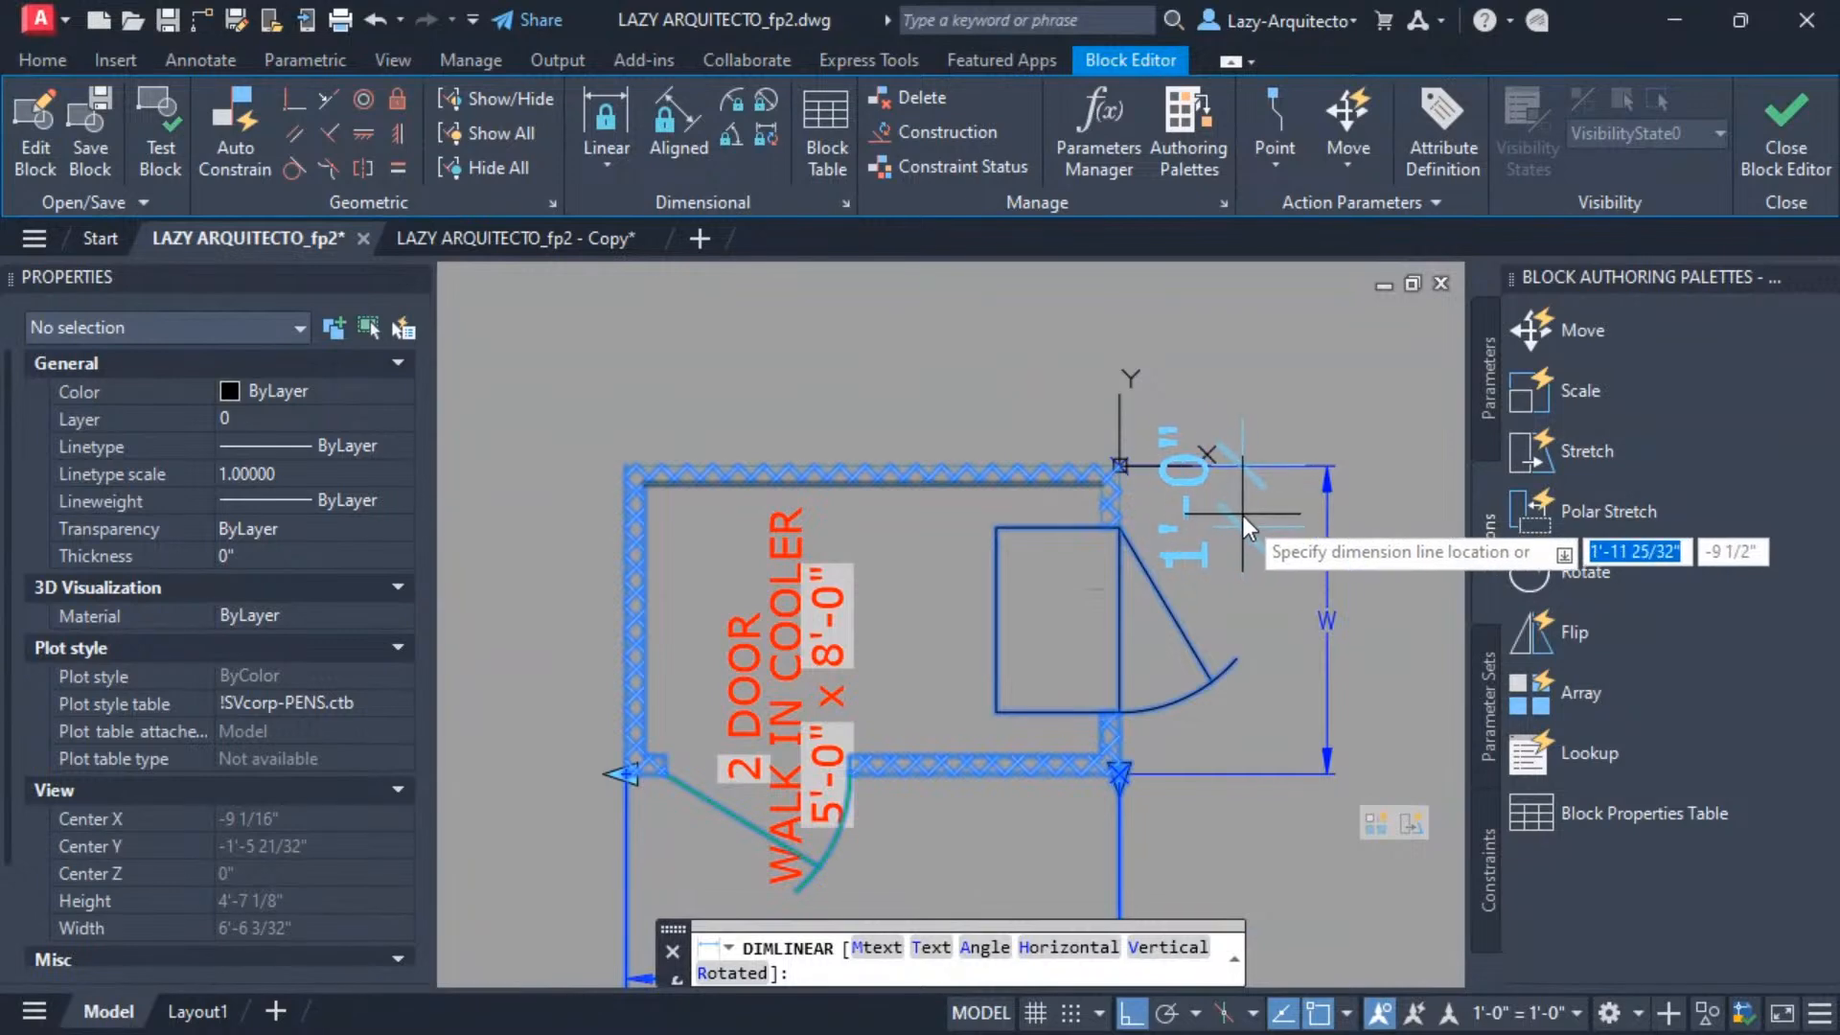
key("Escape")
key("Return")
scroll(1129, 778, "up", 5)
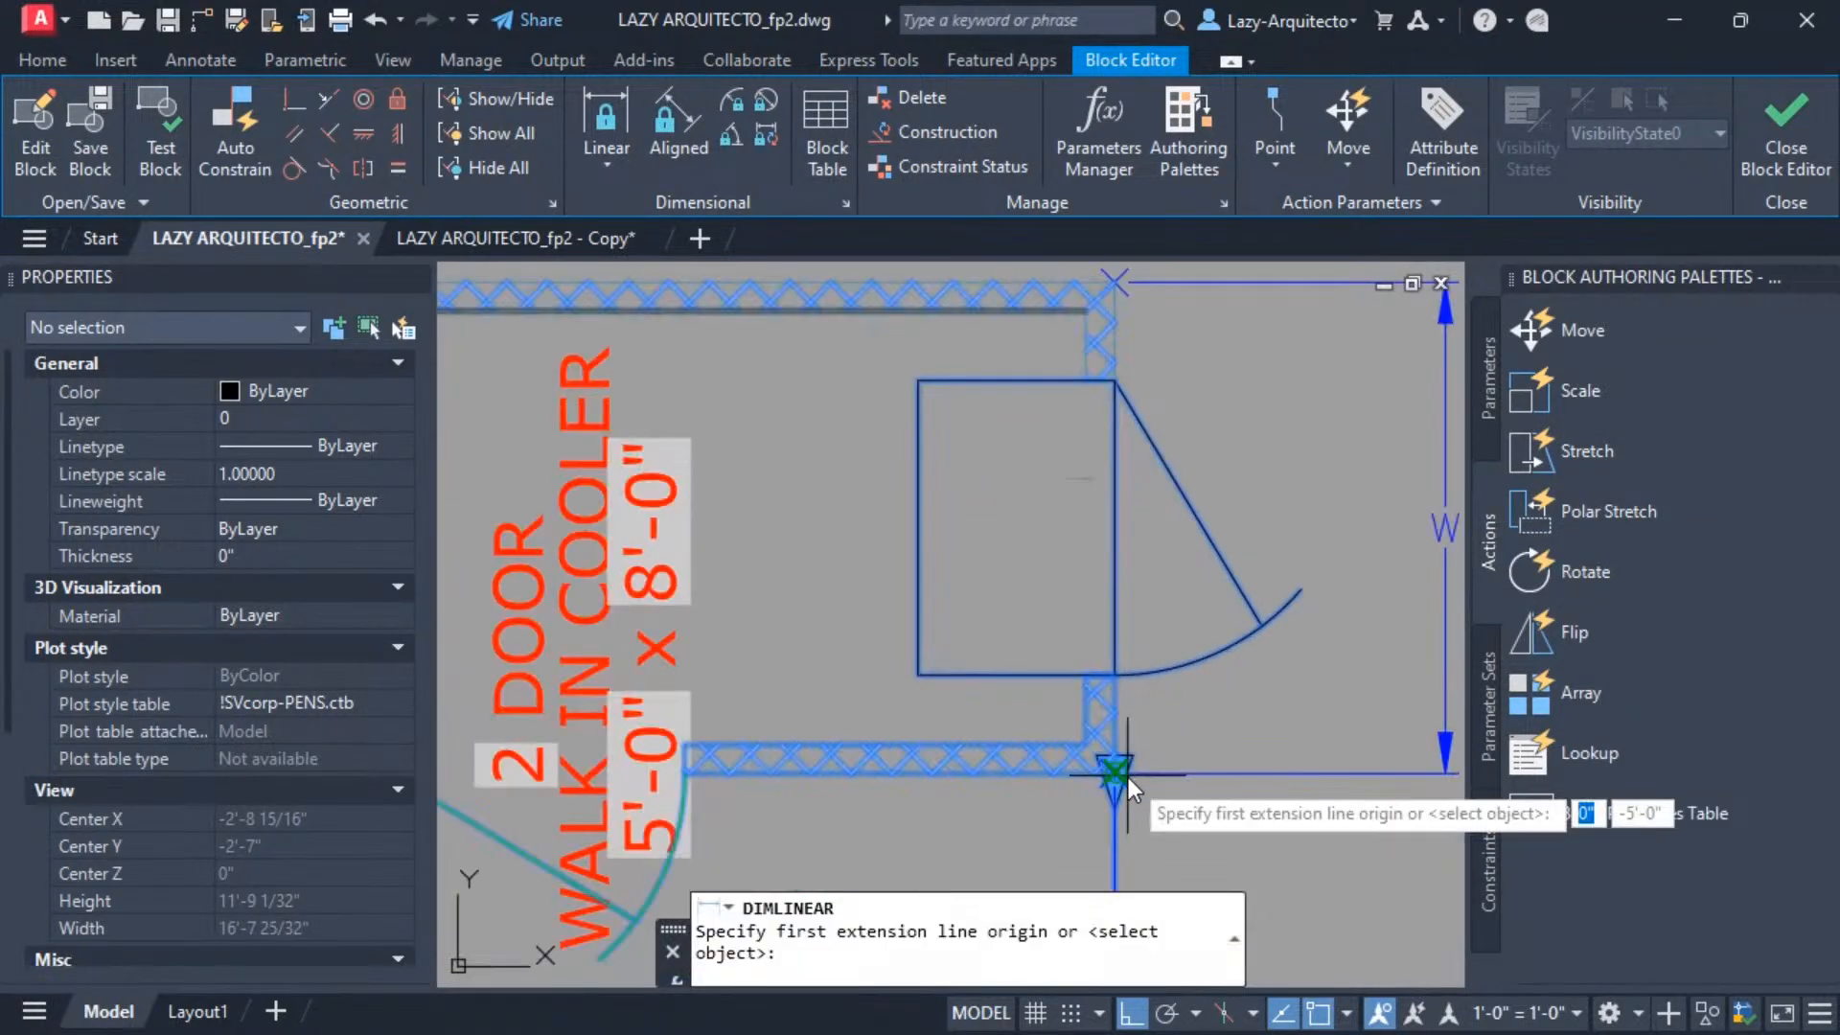
left_click(1097, 526)
left_click(1100, 784)
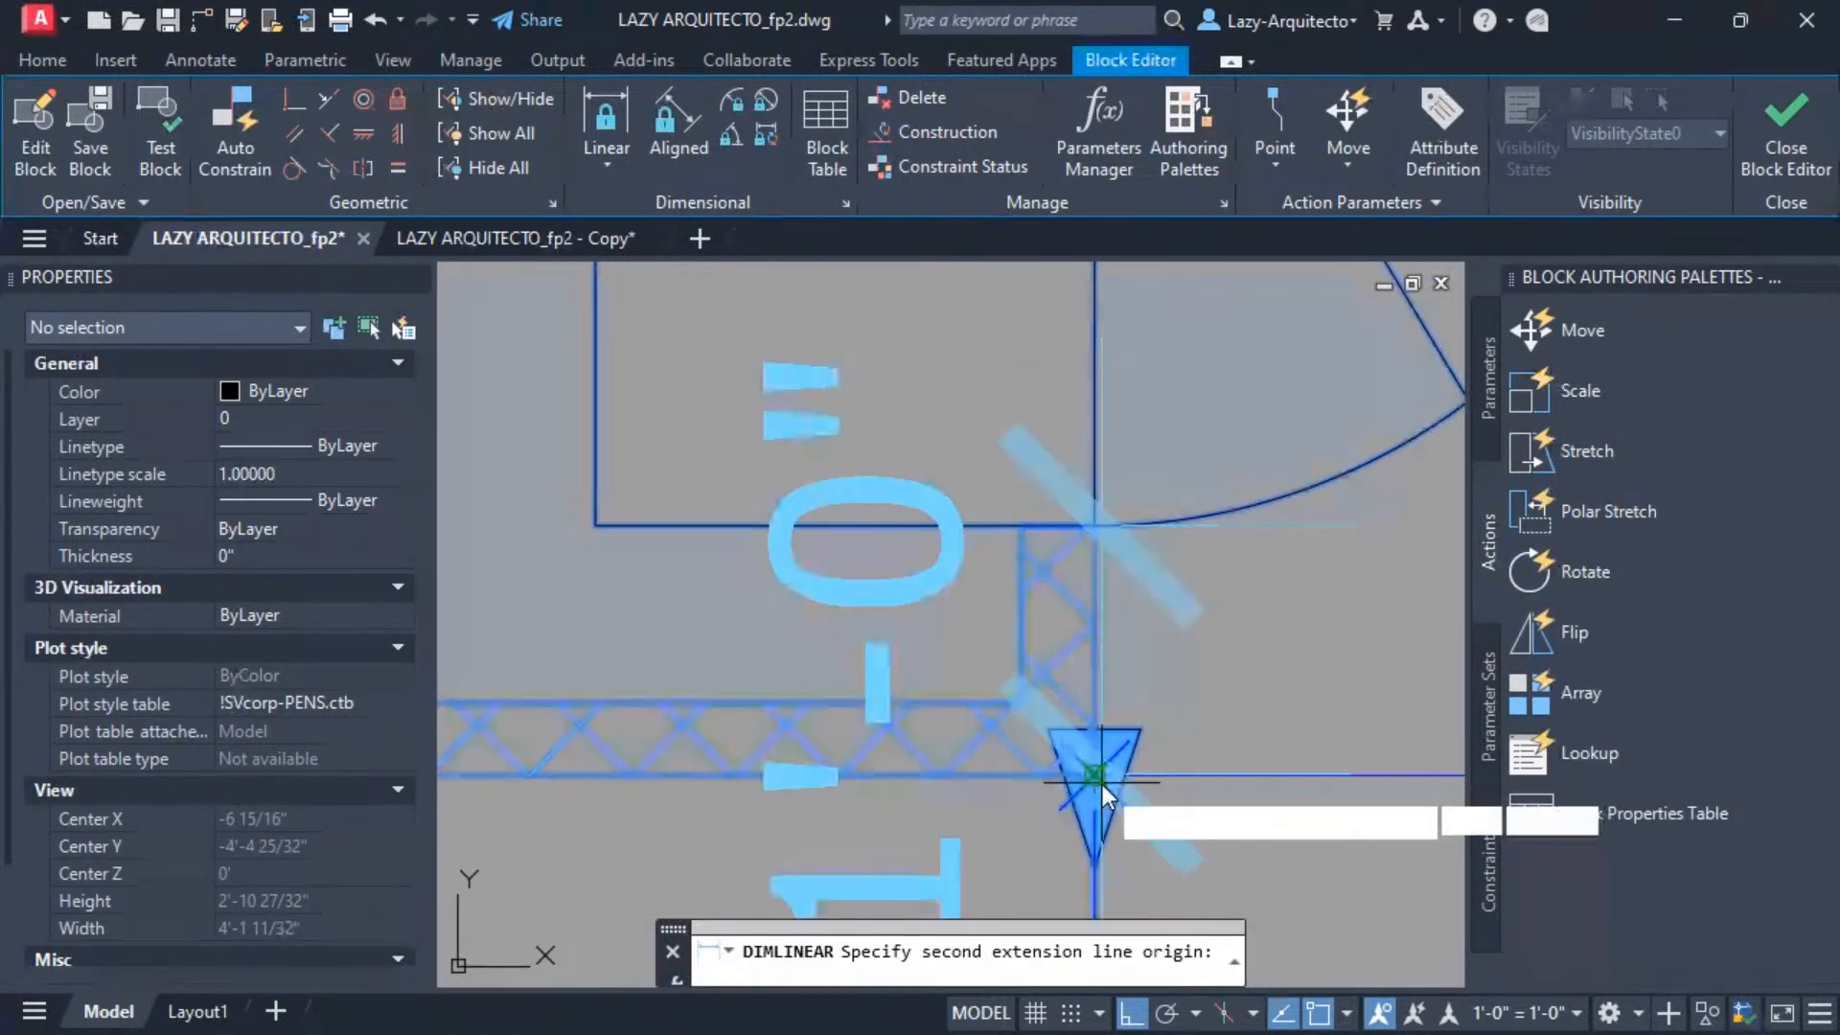
scroll(1100, 784, "down", 5)
key("Escape")
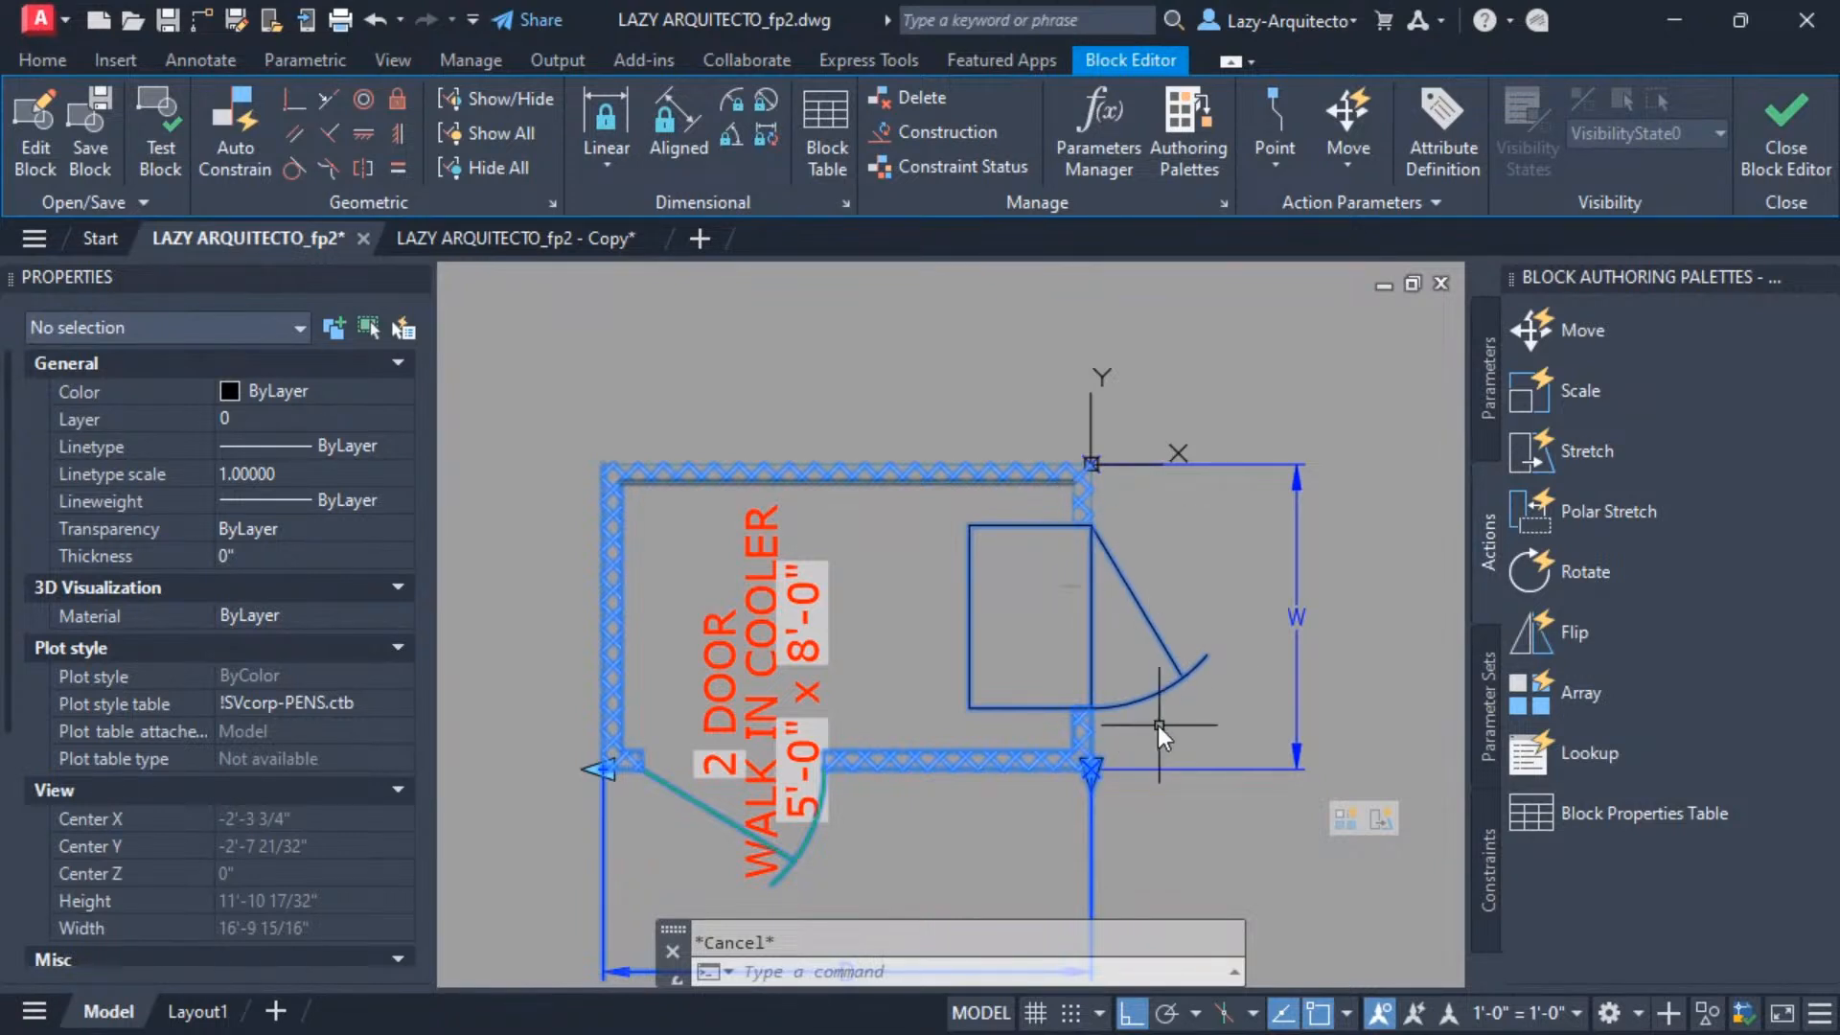
Subtract 24 from the wall length field in the door count formula, so that it reads (60-24)/36.
left_click(719, 767)
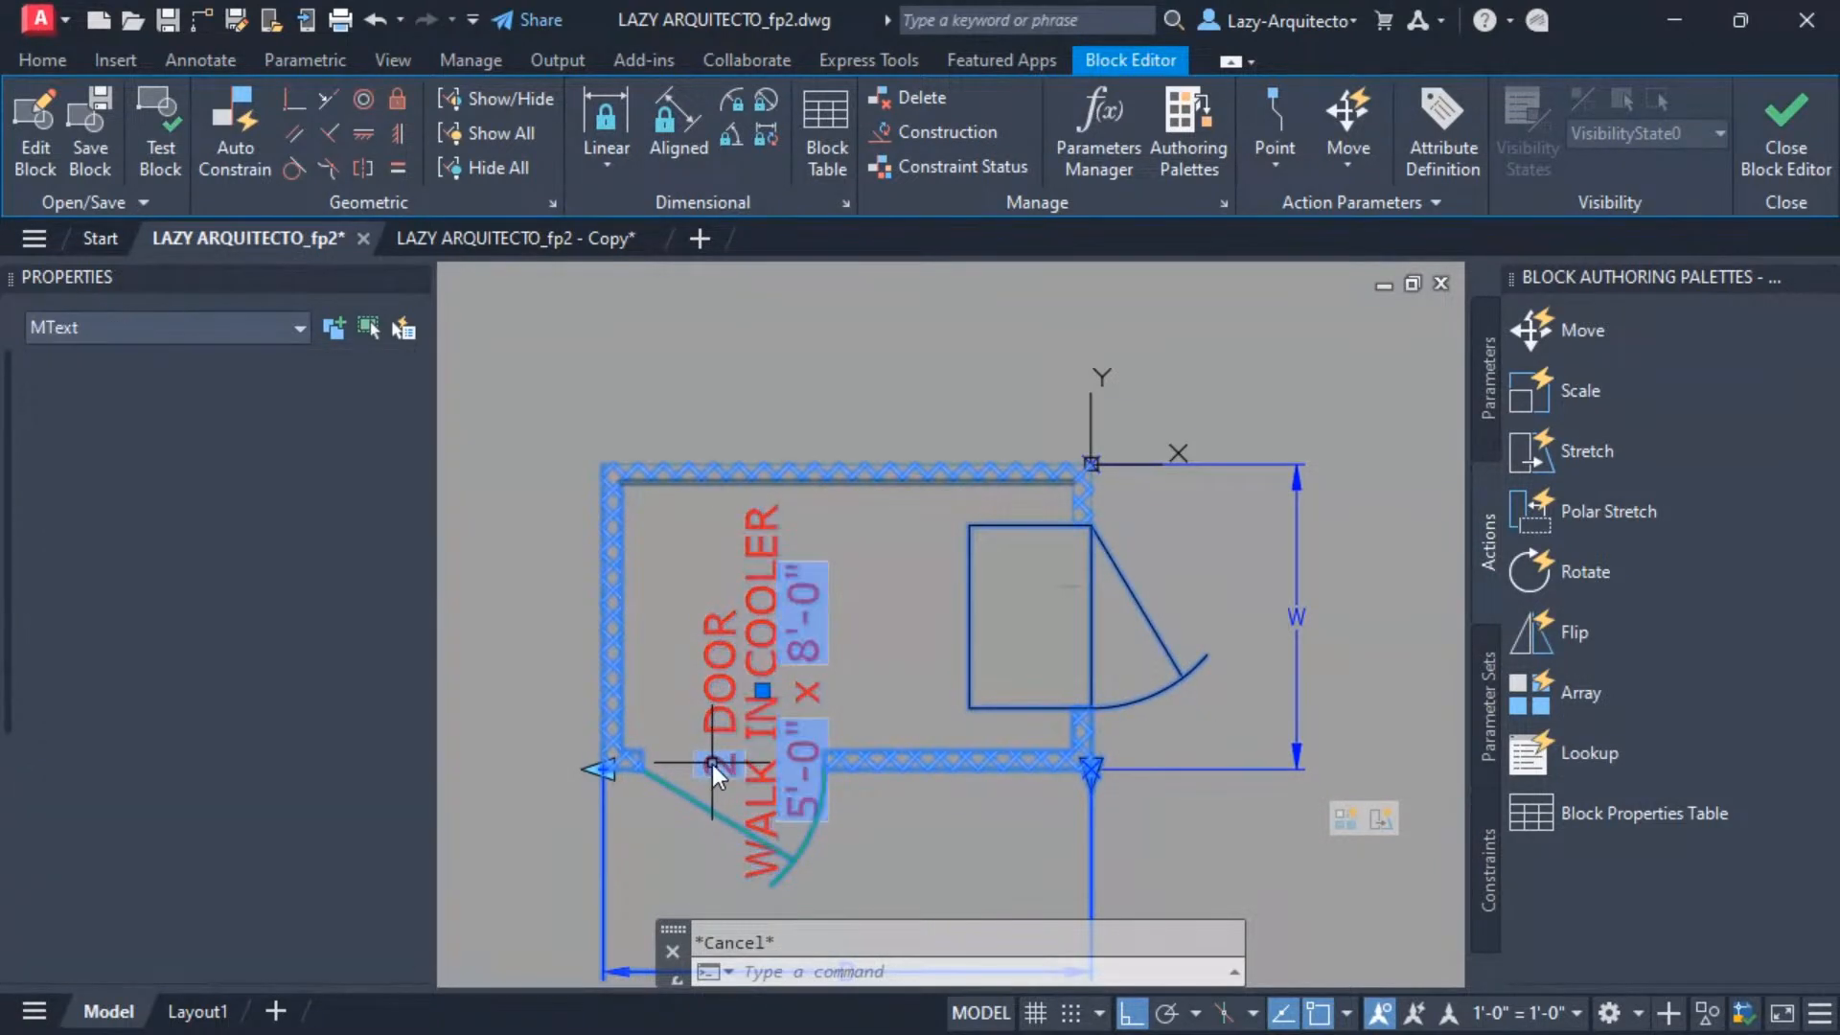
double_click(711, 762)
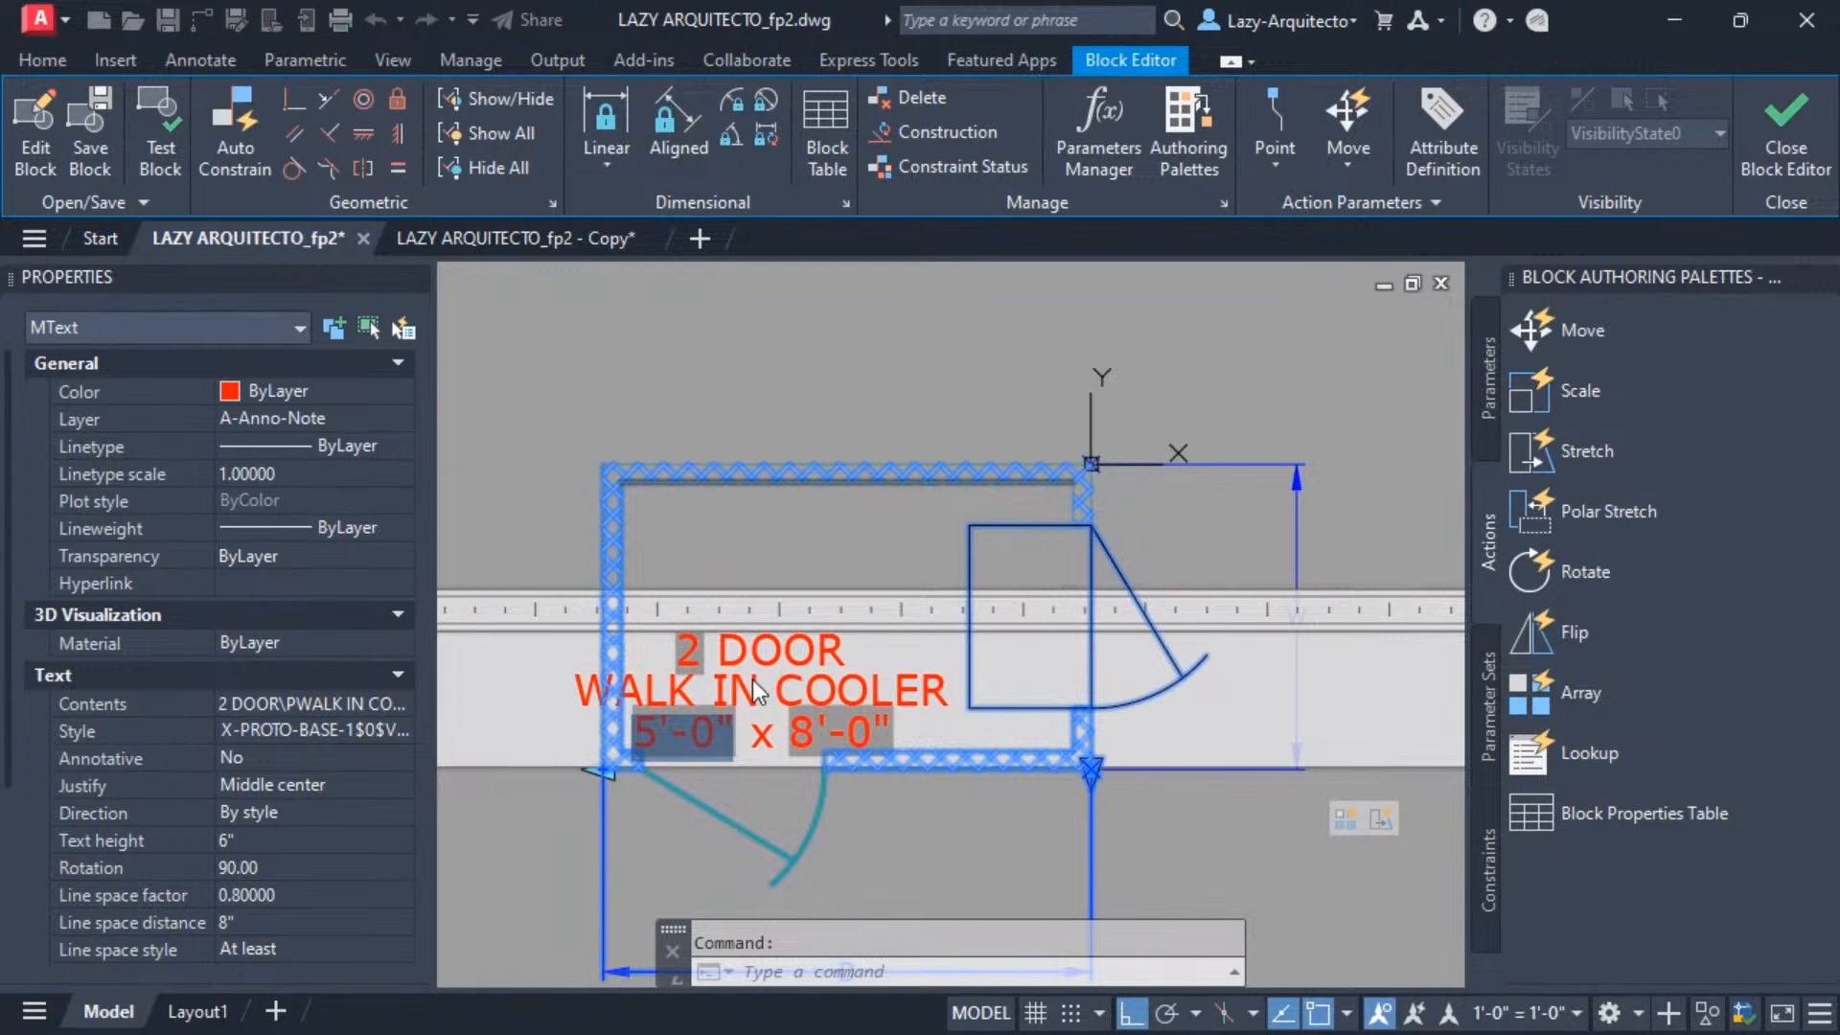
double_click(705, 721)
key("Return")
double_click(692, 653)
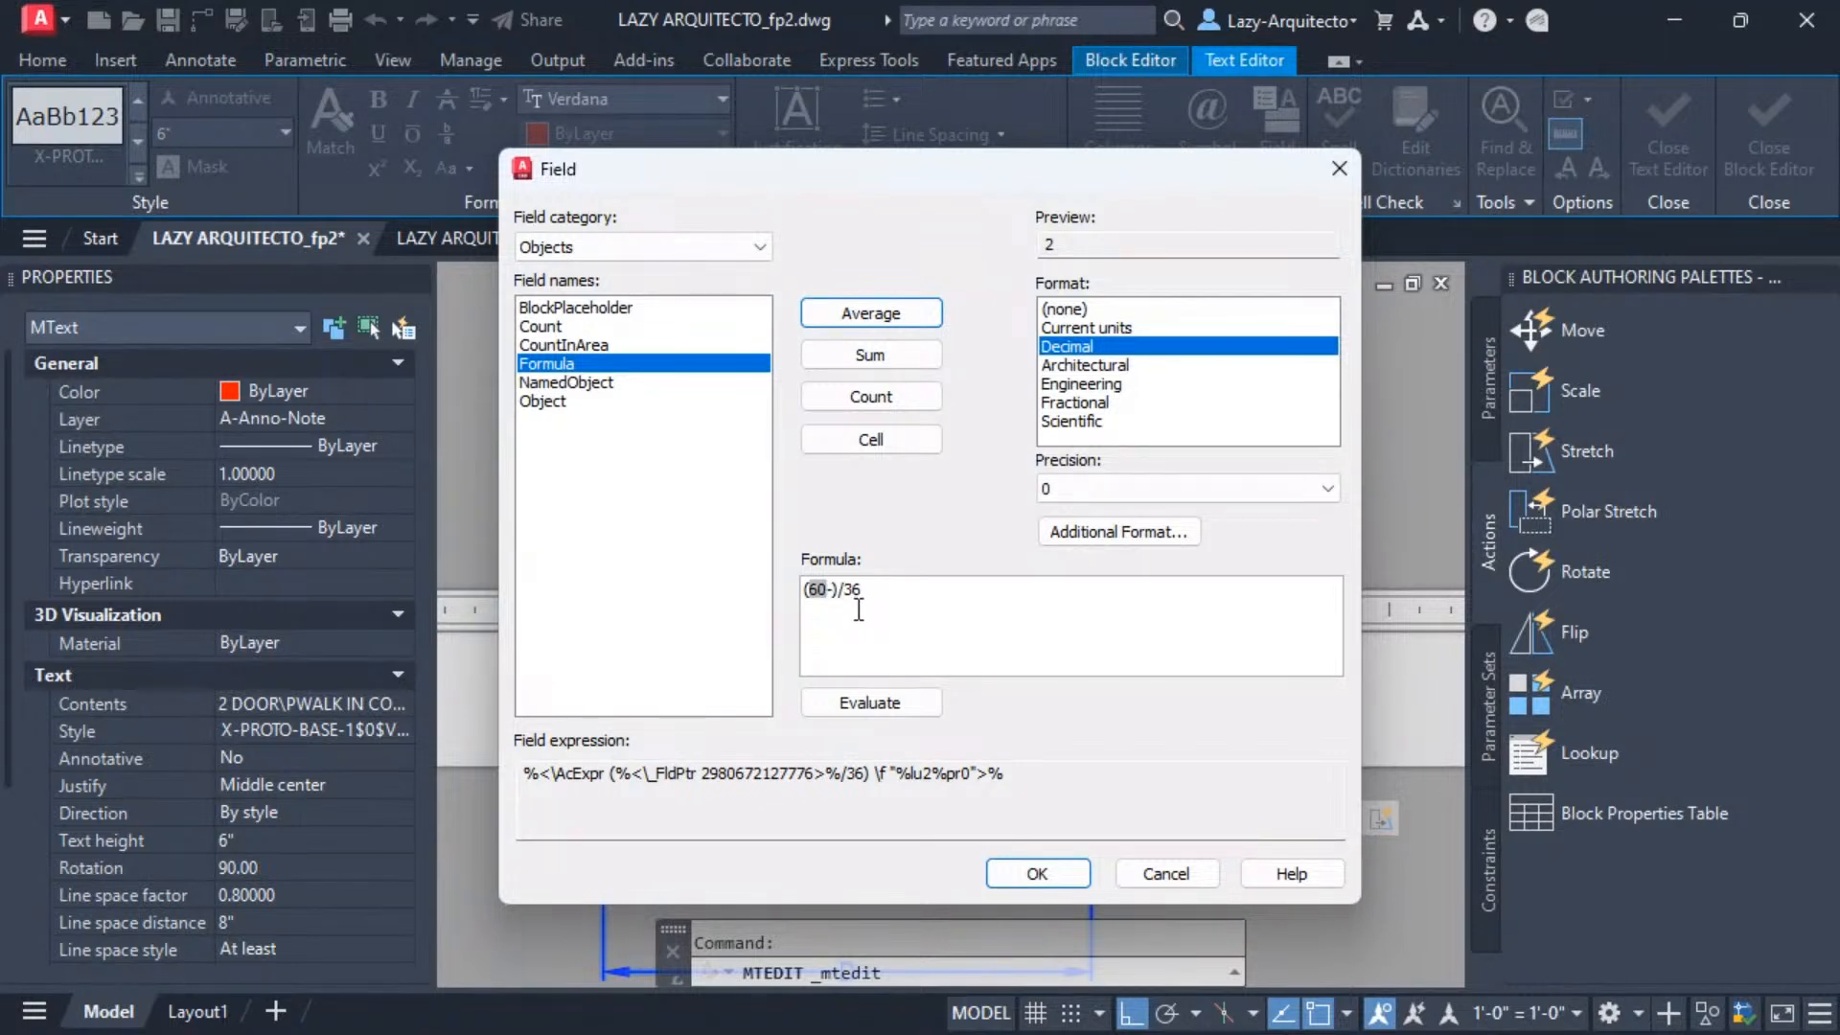
type("4")
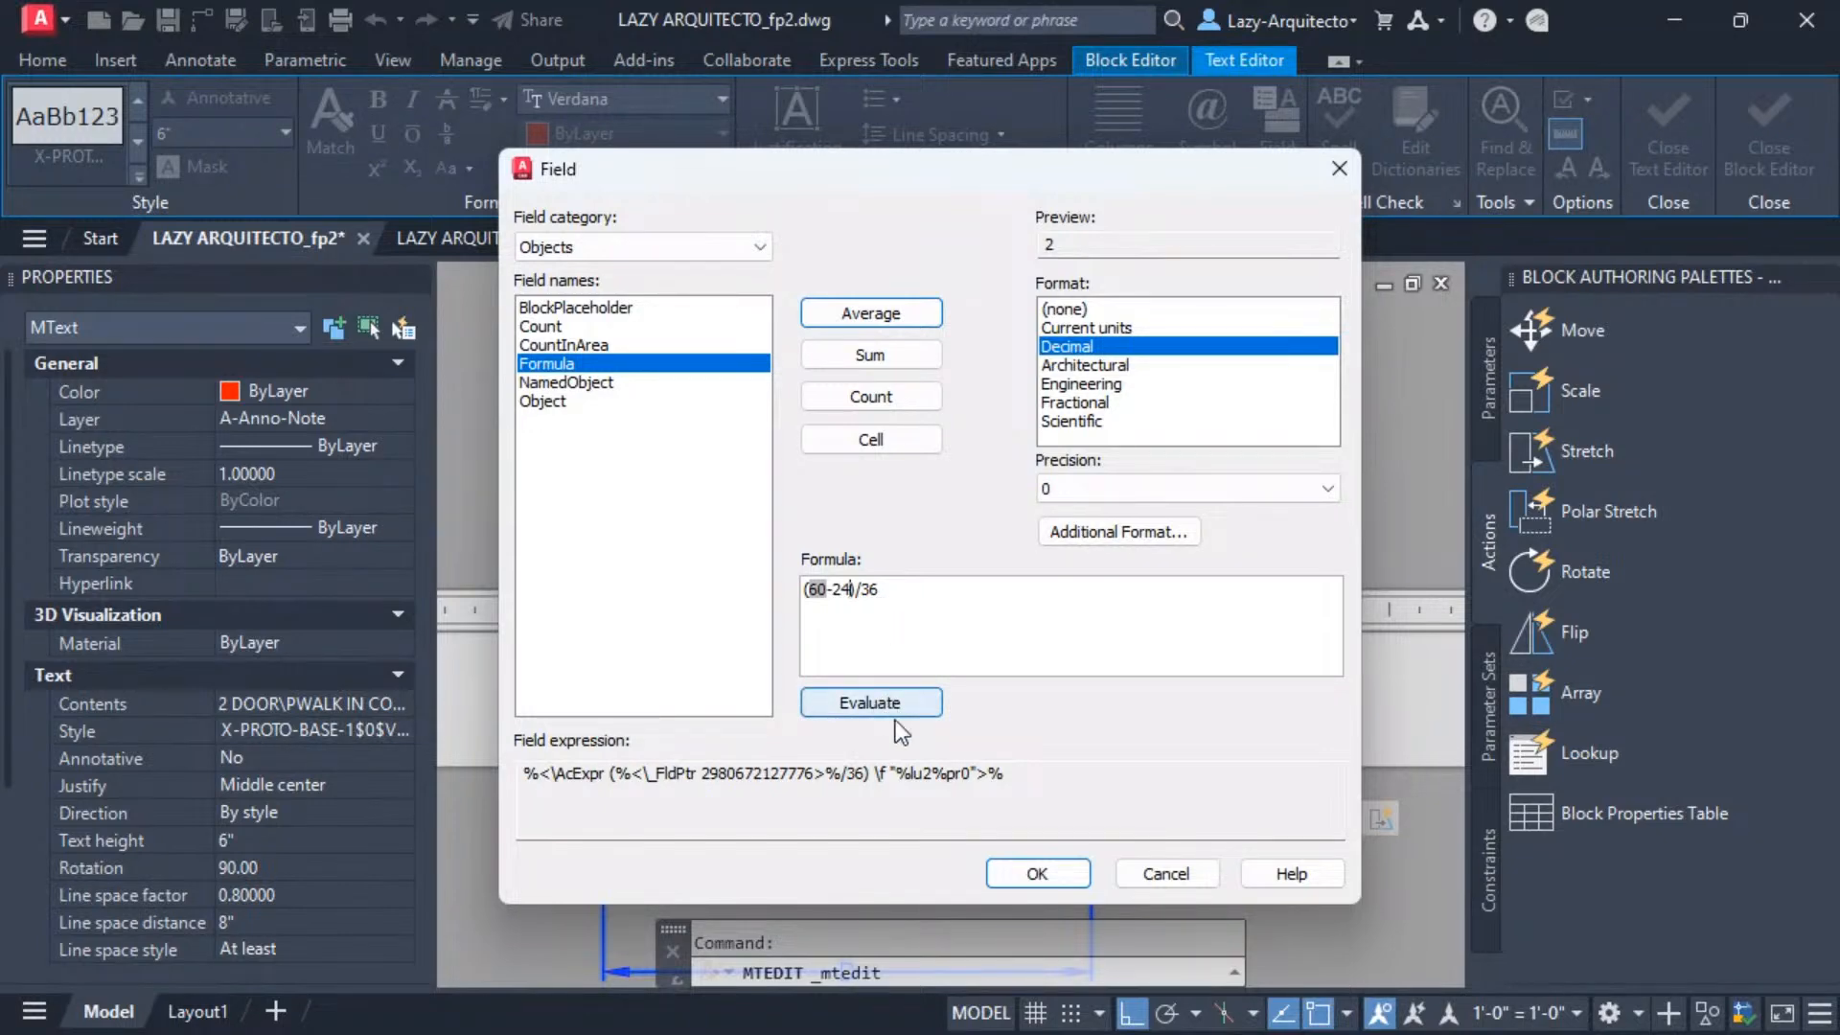
left_click(1018, 874)
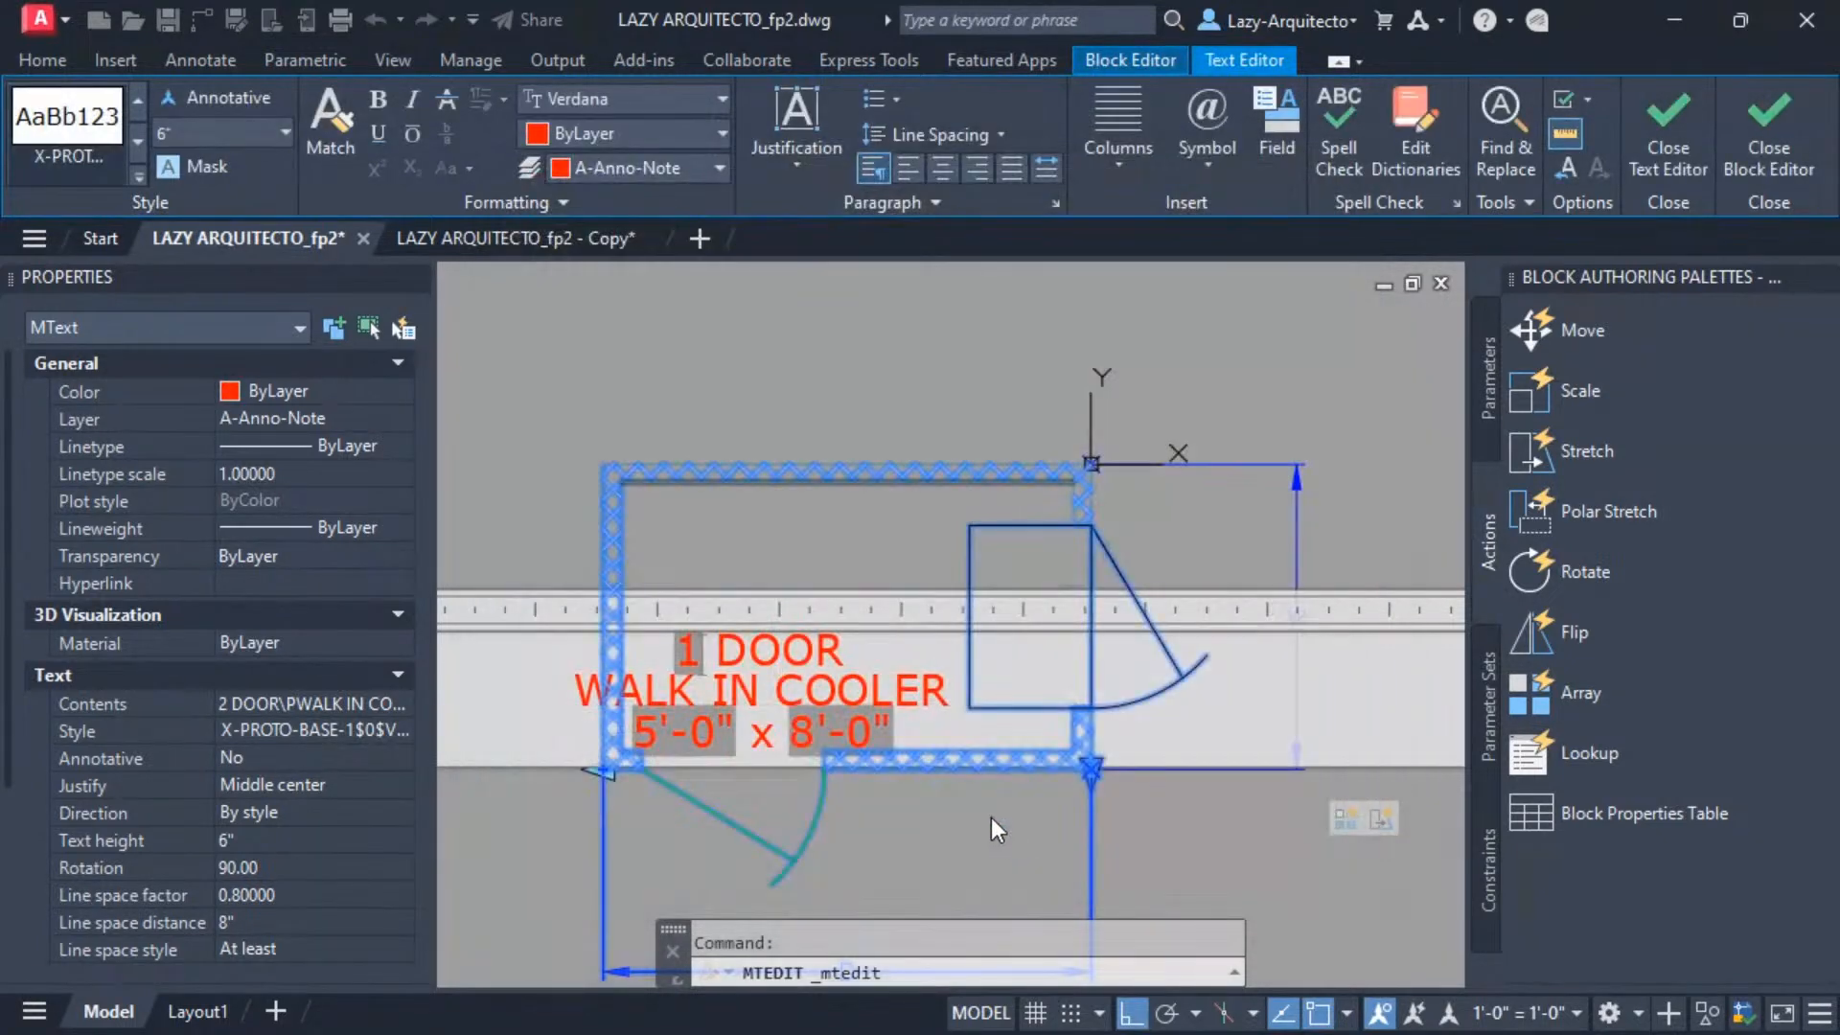
Finish editing the label and close the Block Editor, saving the changes to TESDT.
left_click(901, 849)
middle_click_drag(882, 700, 888, 642)
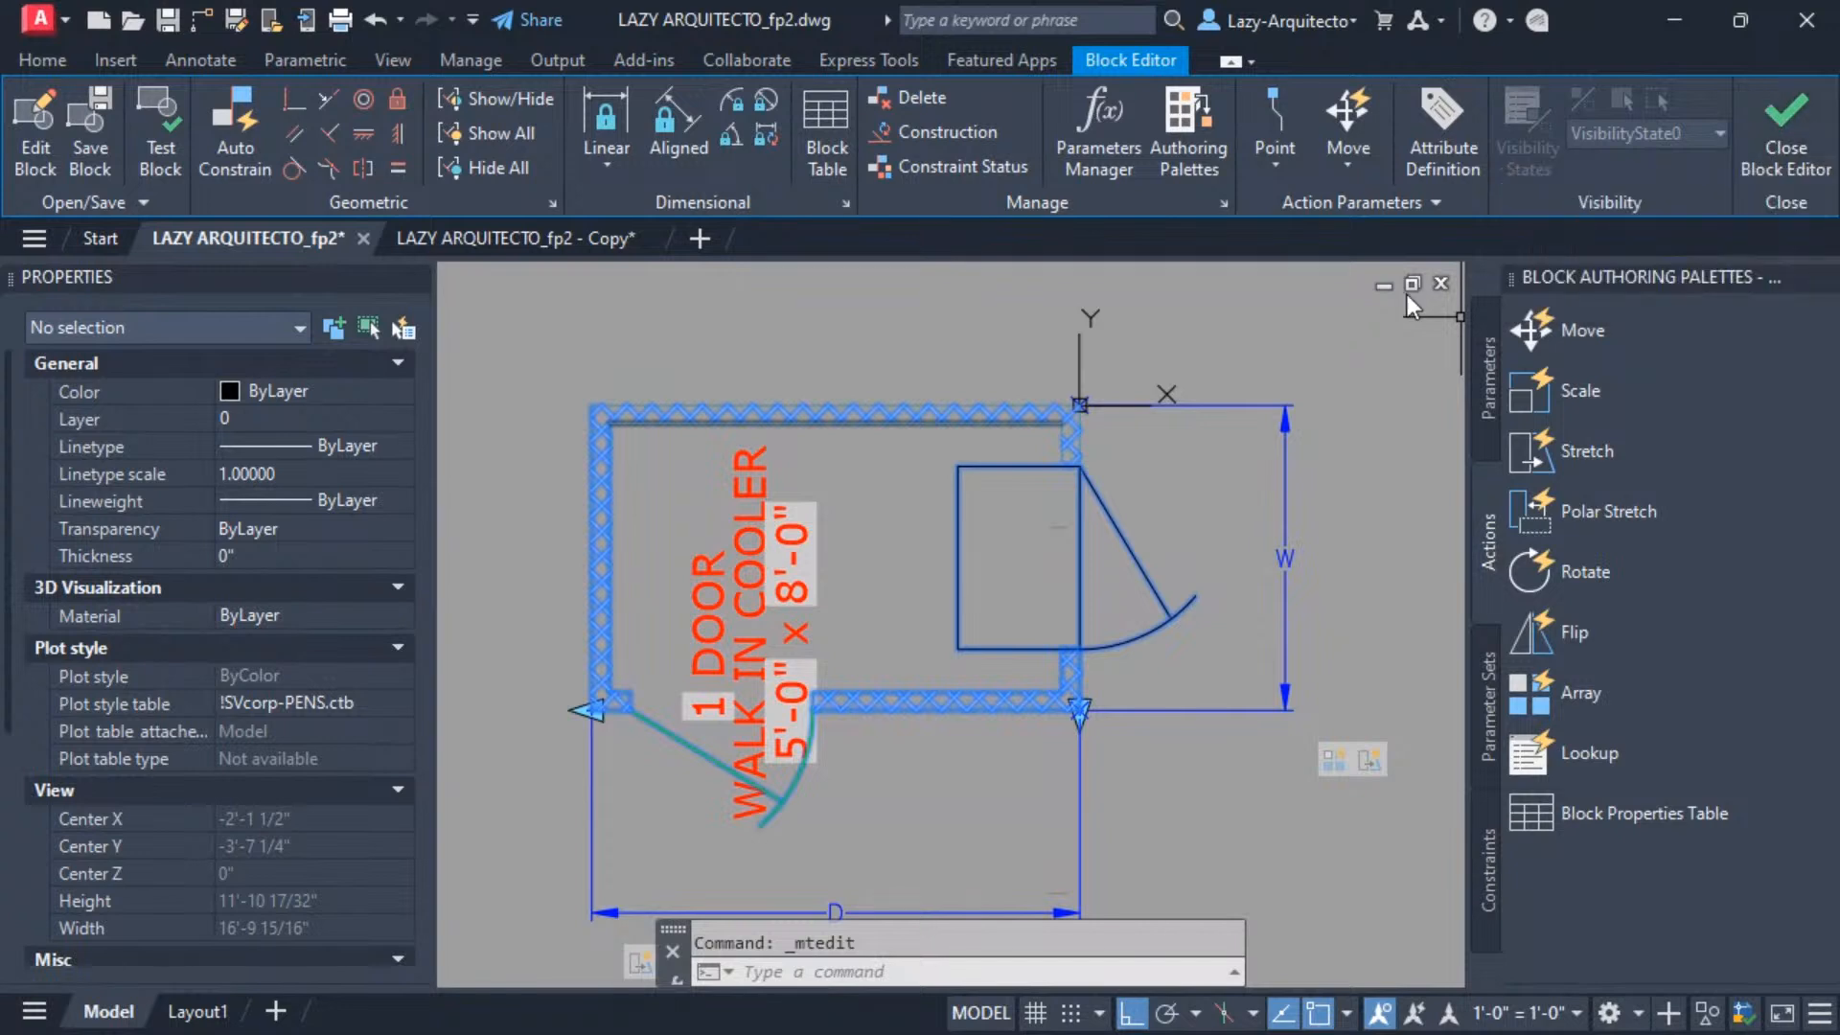
left_click(1779, 125)
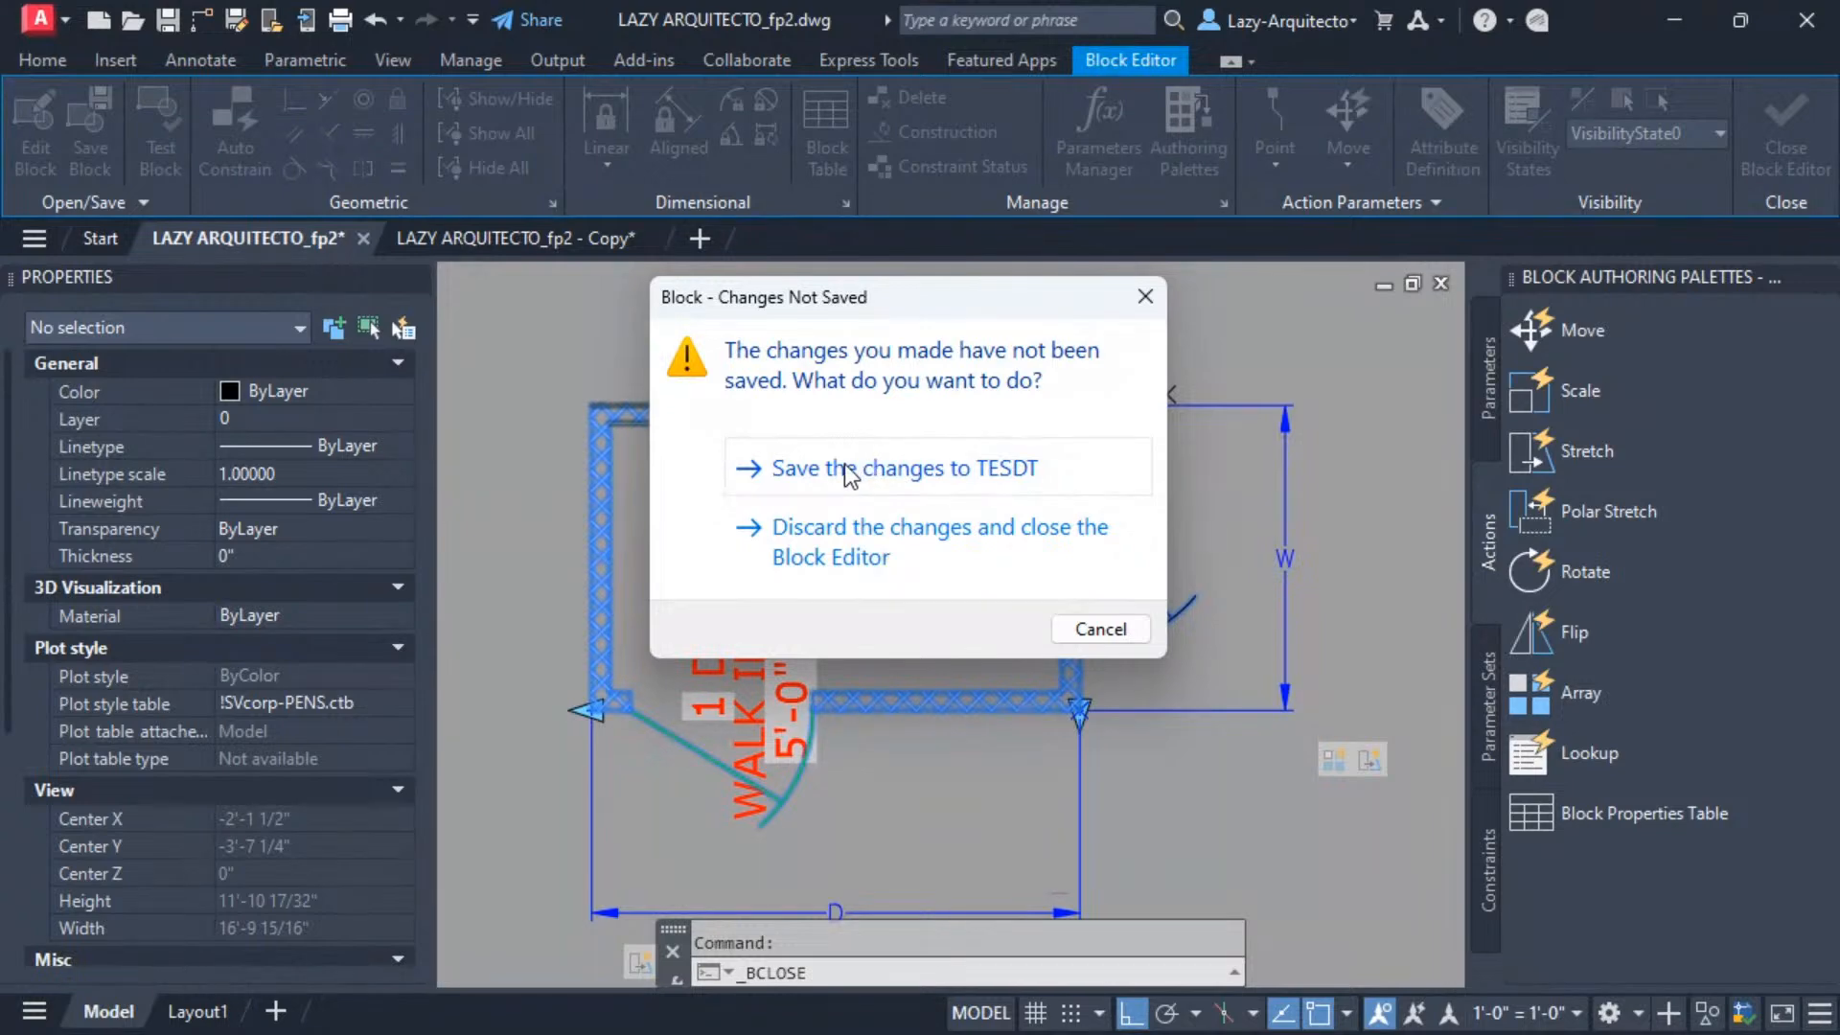
left_click(848, 474)
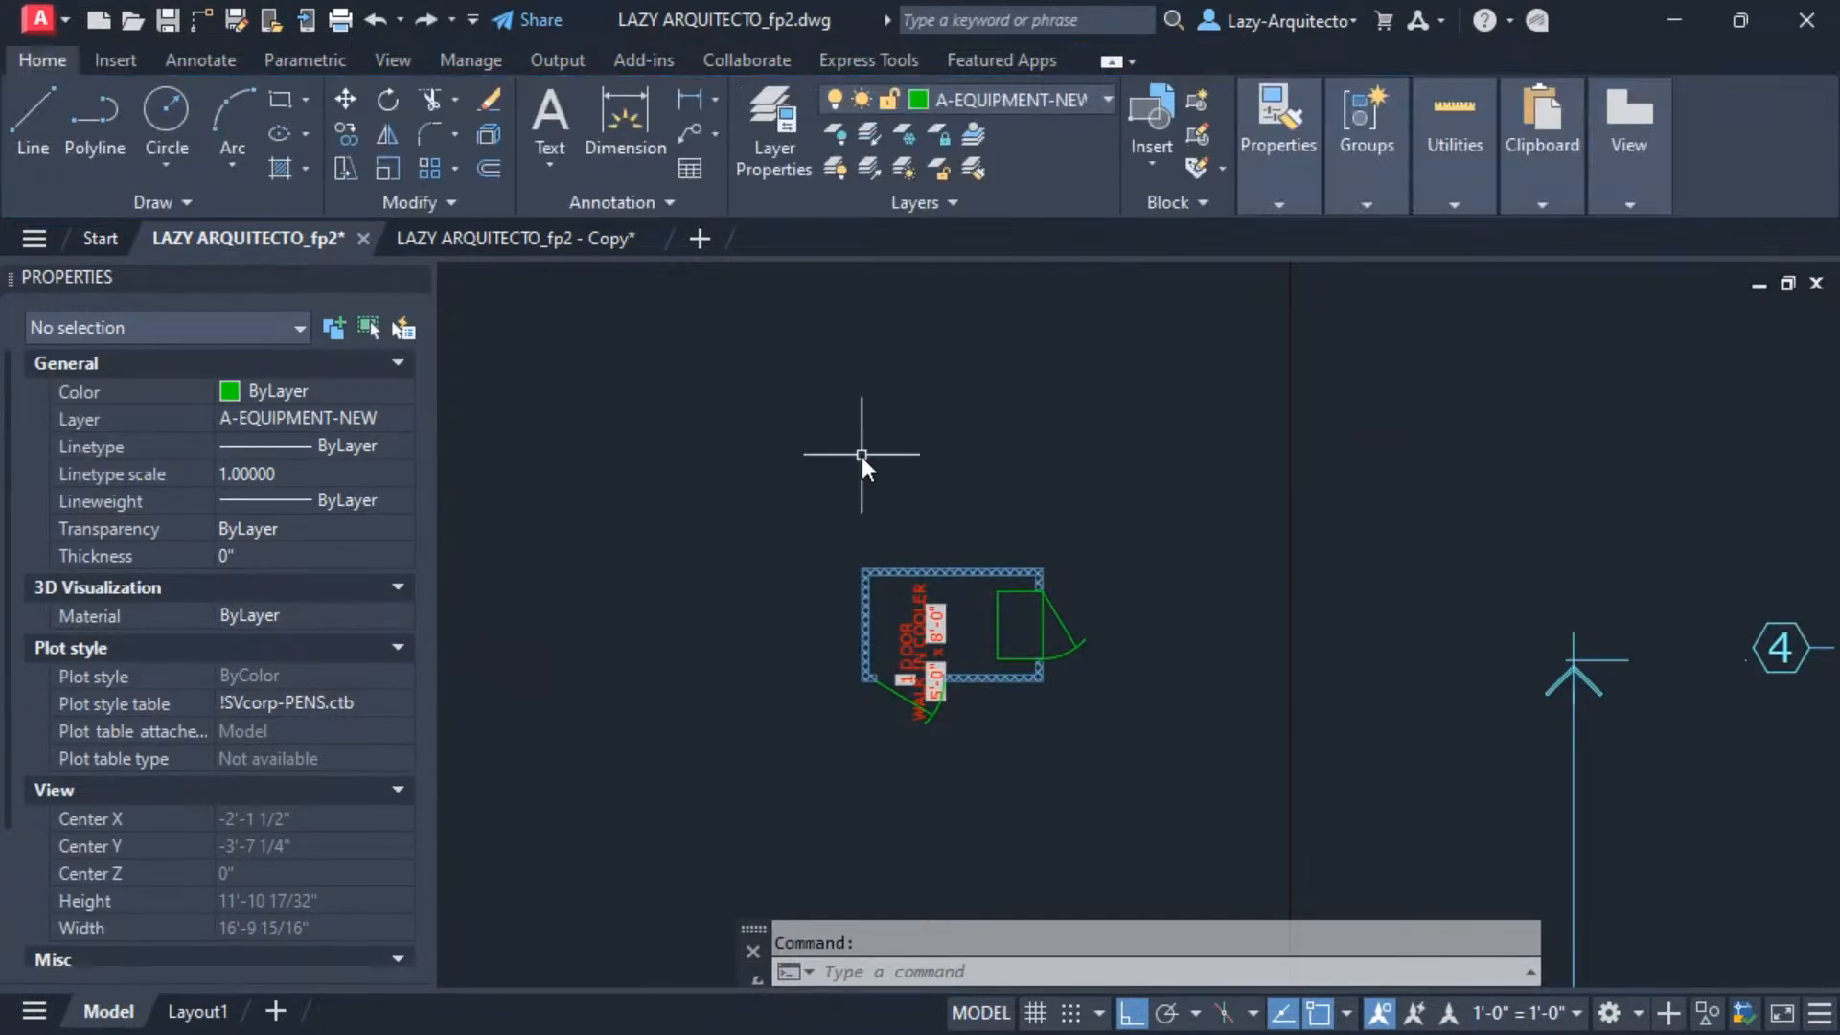
scroll(801, 481, "down", 5)
scroll(726, 428, "down", 2)
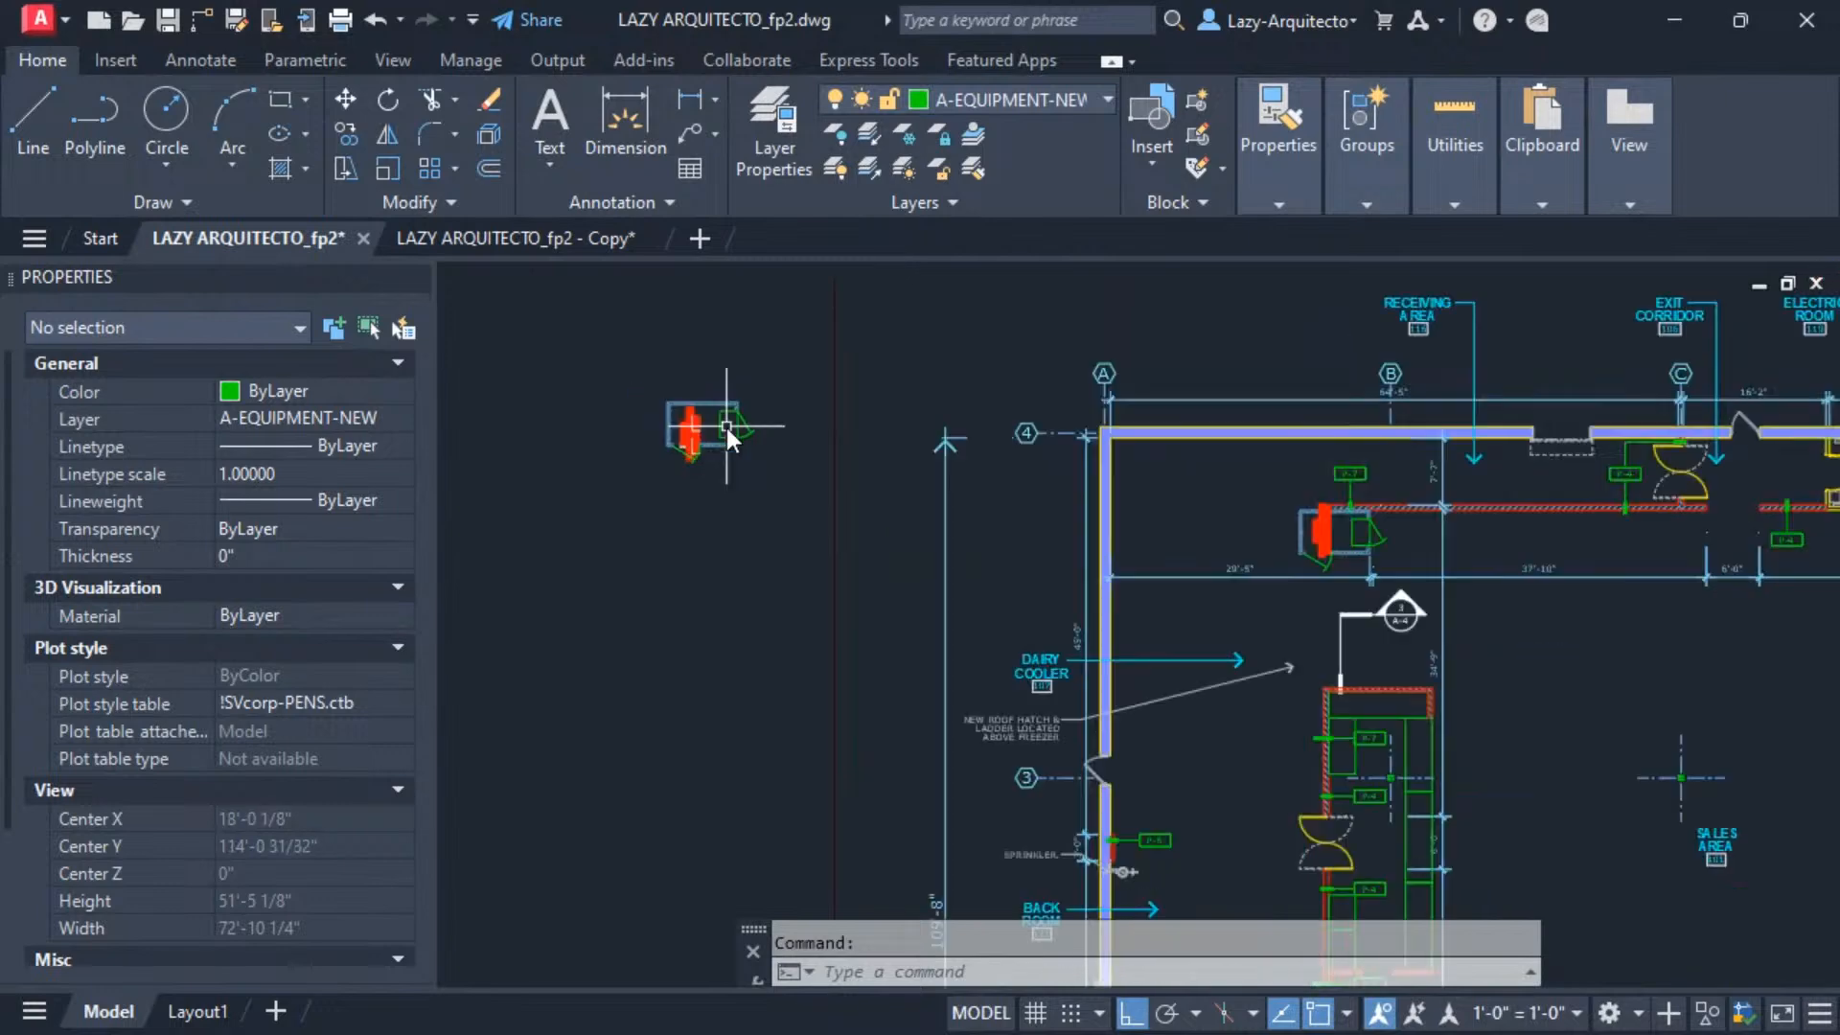
left_click(717, 418)
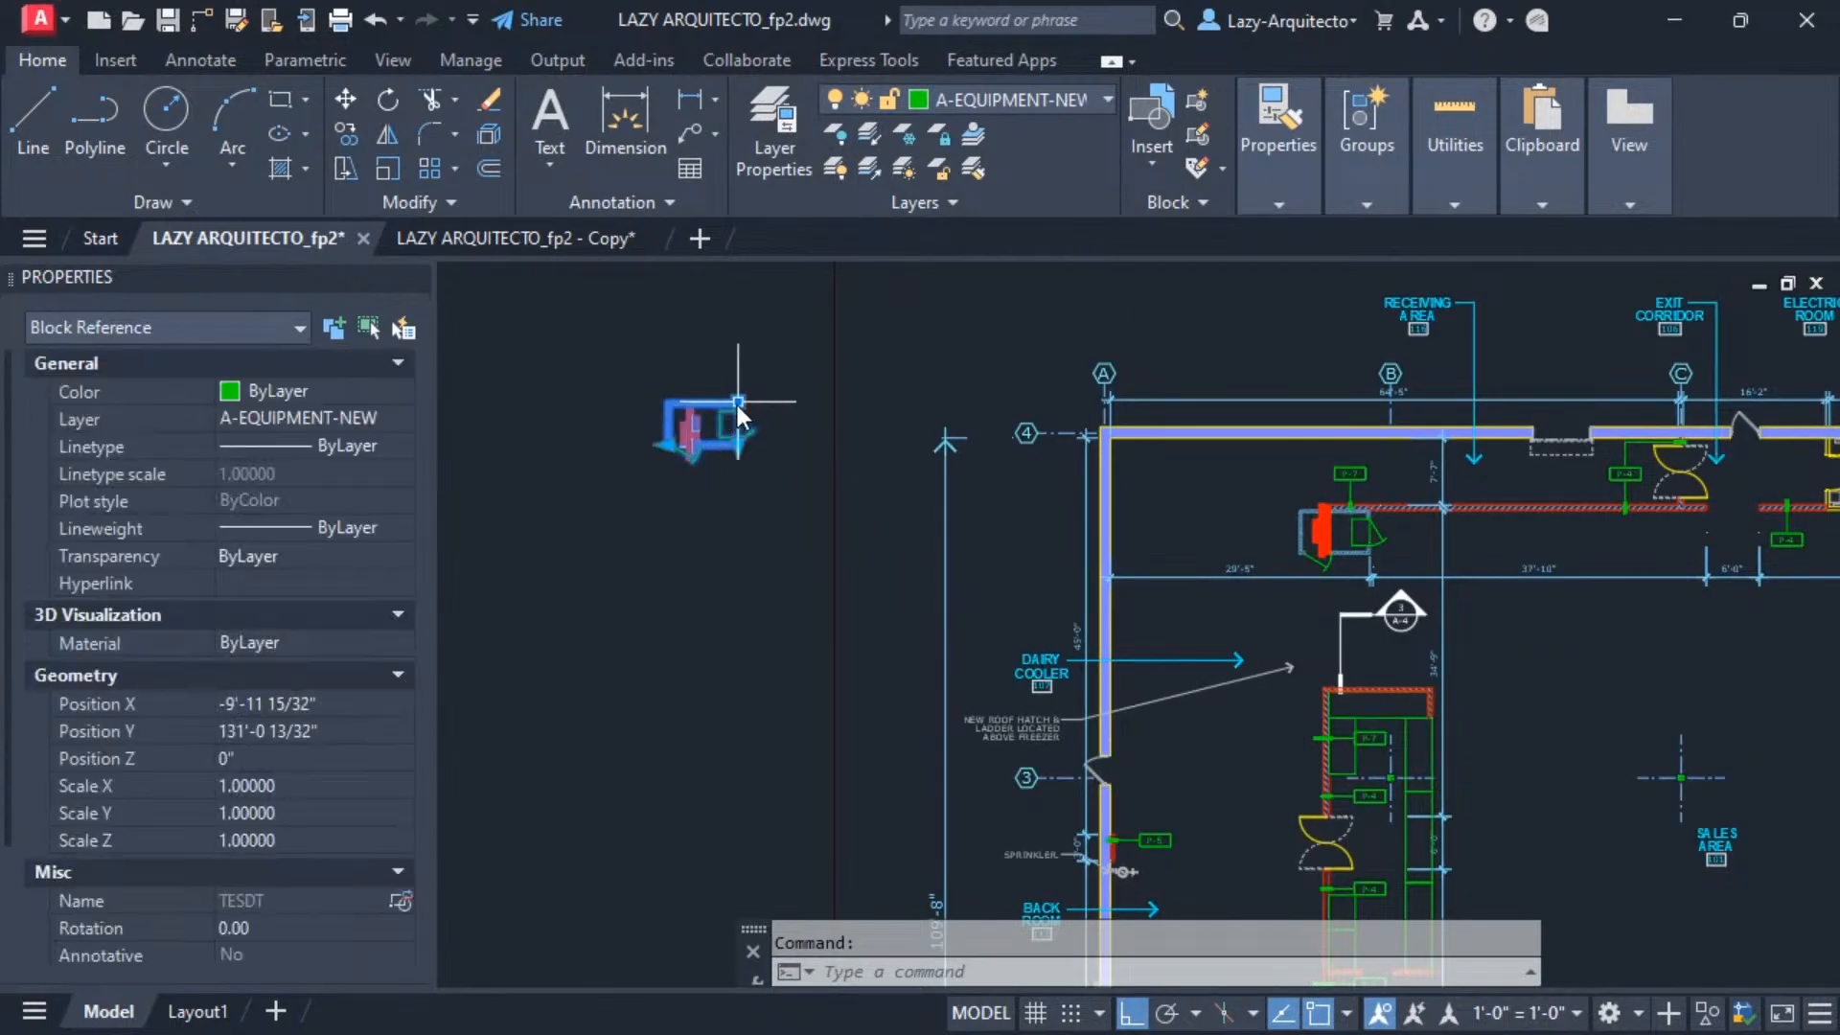
left_click(735, 400)
middle_click_drag(1229, 617, 1021, 572)
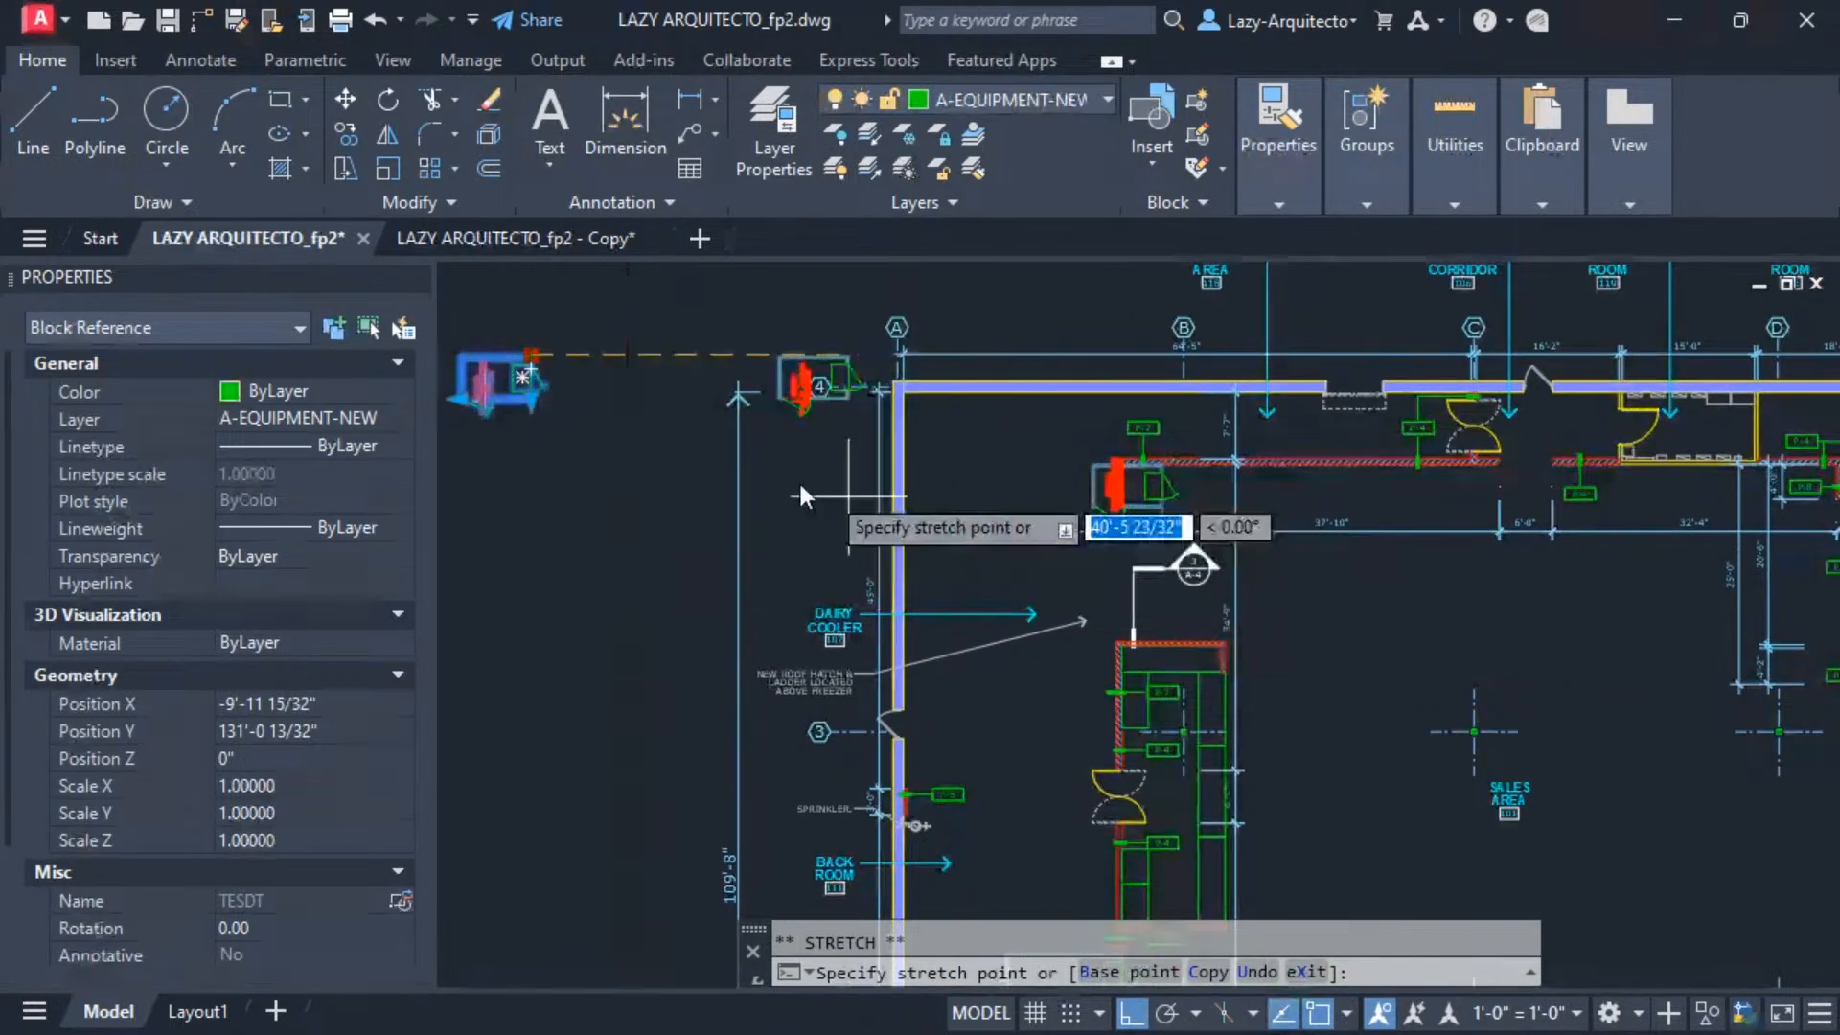
middle_click_drag(594, 427, 632, 442)
scroll(1211, 520, "up", 5)
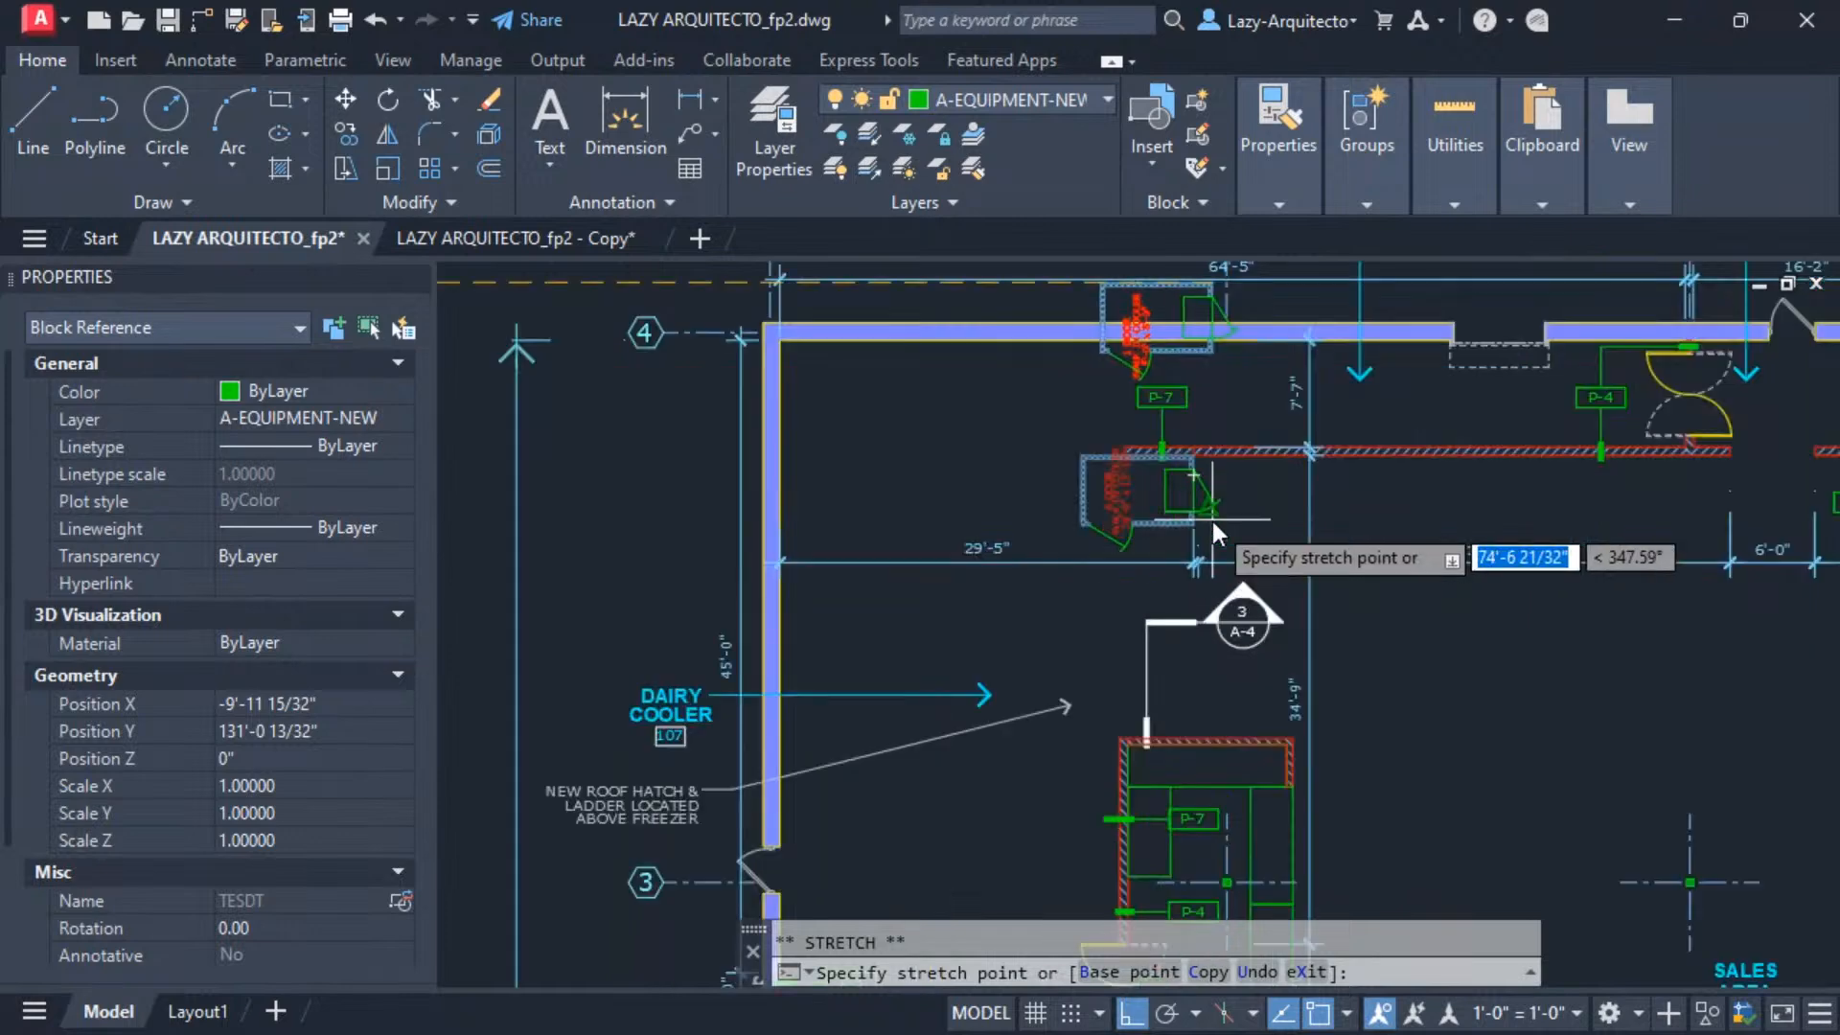
middle_click_drag(1102, 577, 1282, 655)
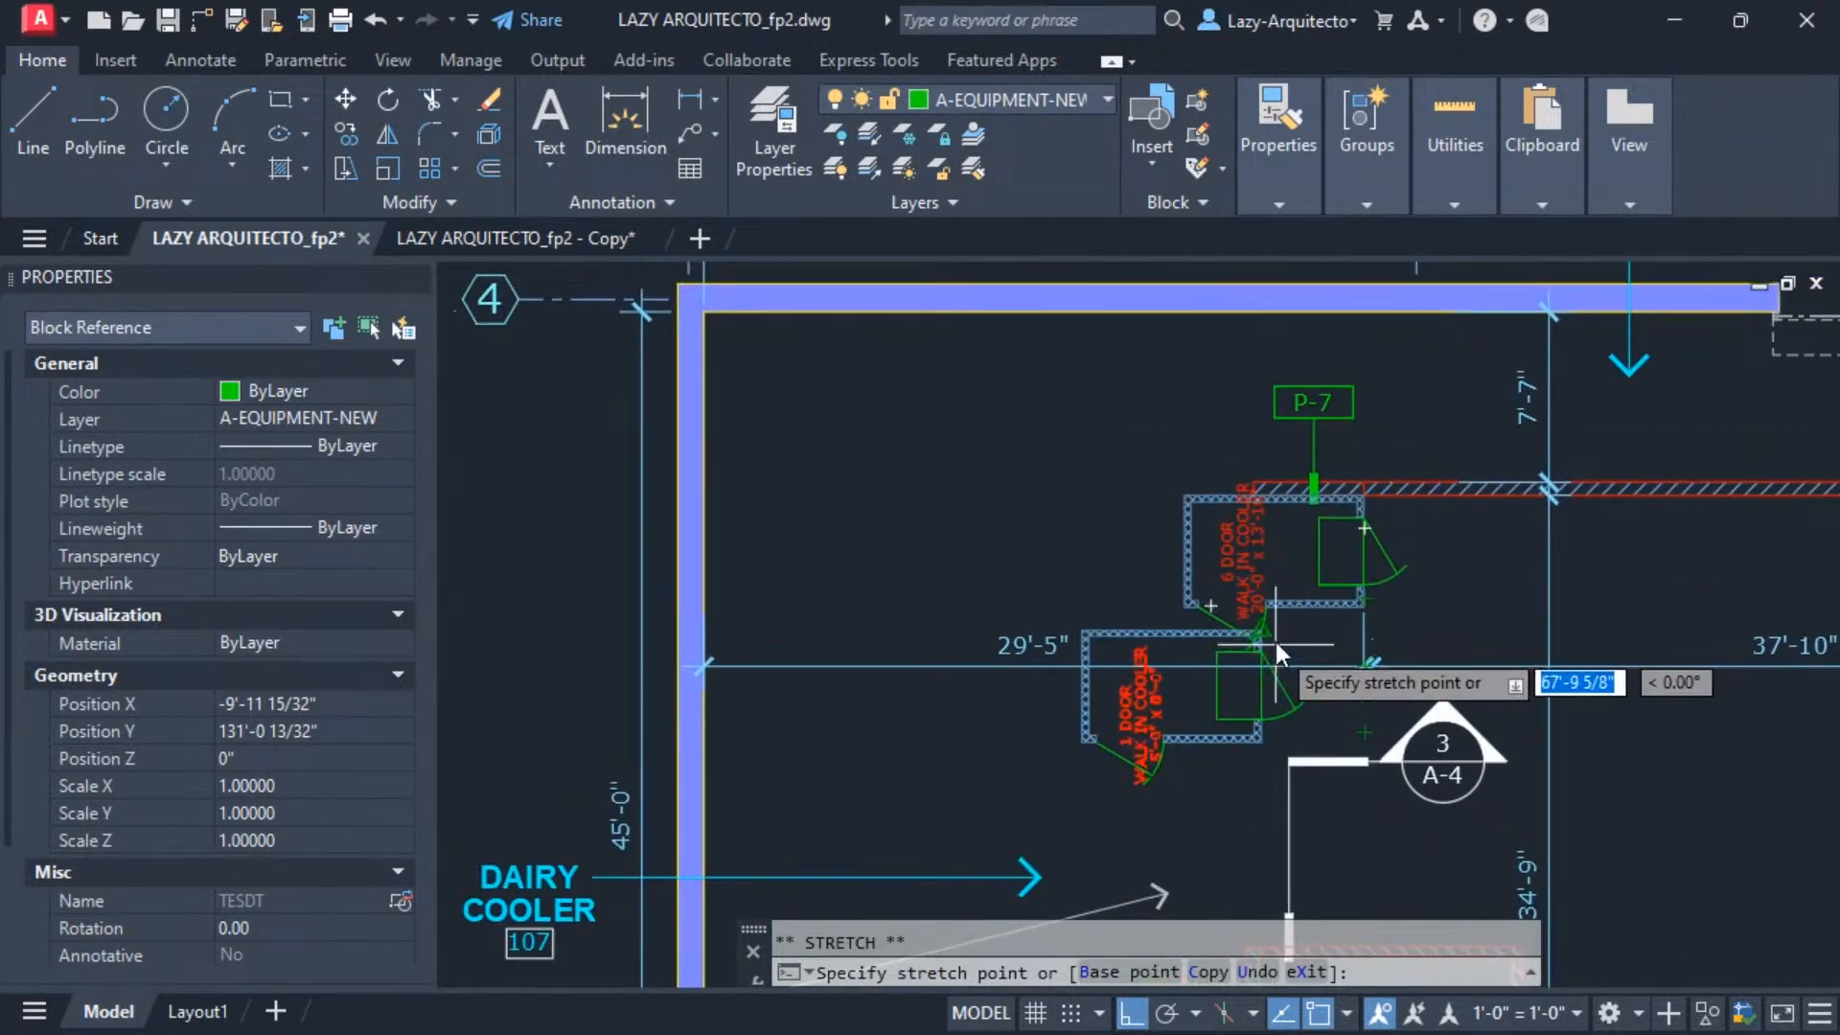
key("Escape")
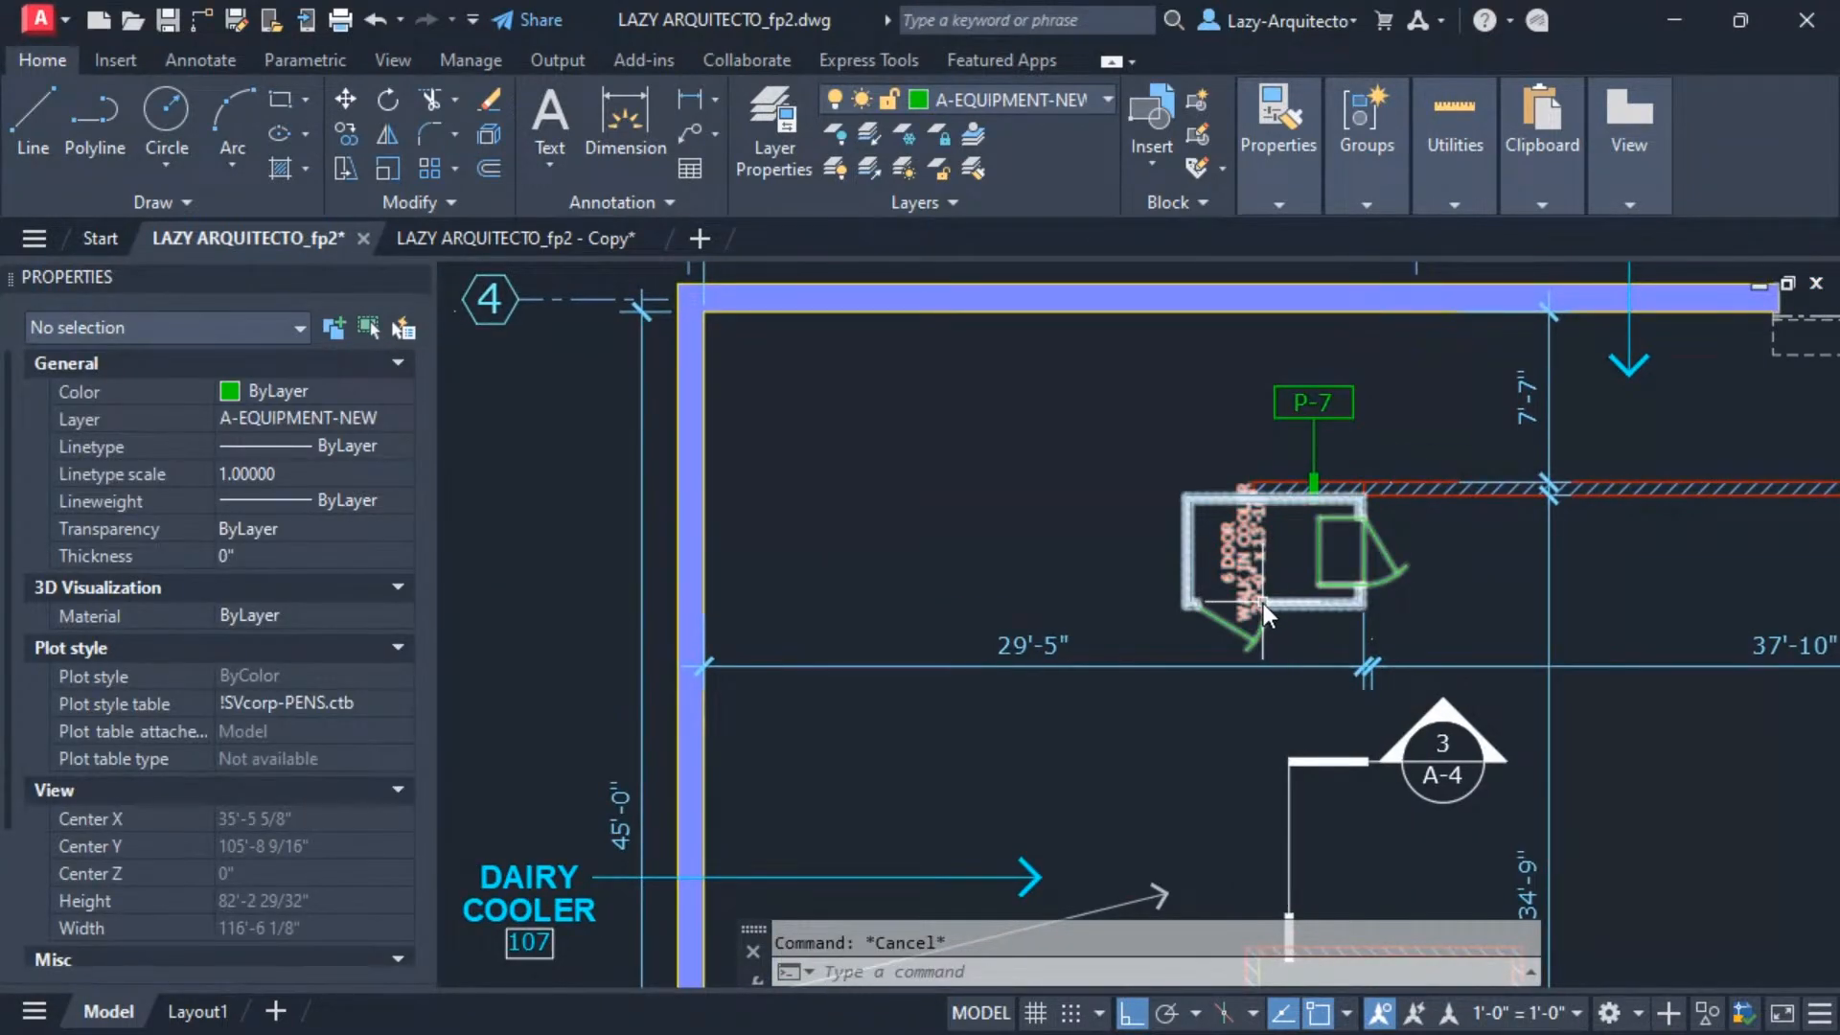
Delete the old 6 DOOR walk-in cooler at the end of the hatched wall, north of section mark 3/A-4.
left_click(1263, 602)
scroll(1147, 589, "down", 2)
key("Delete")
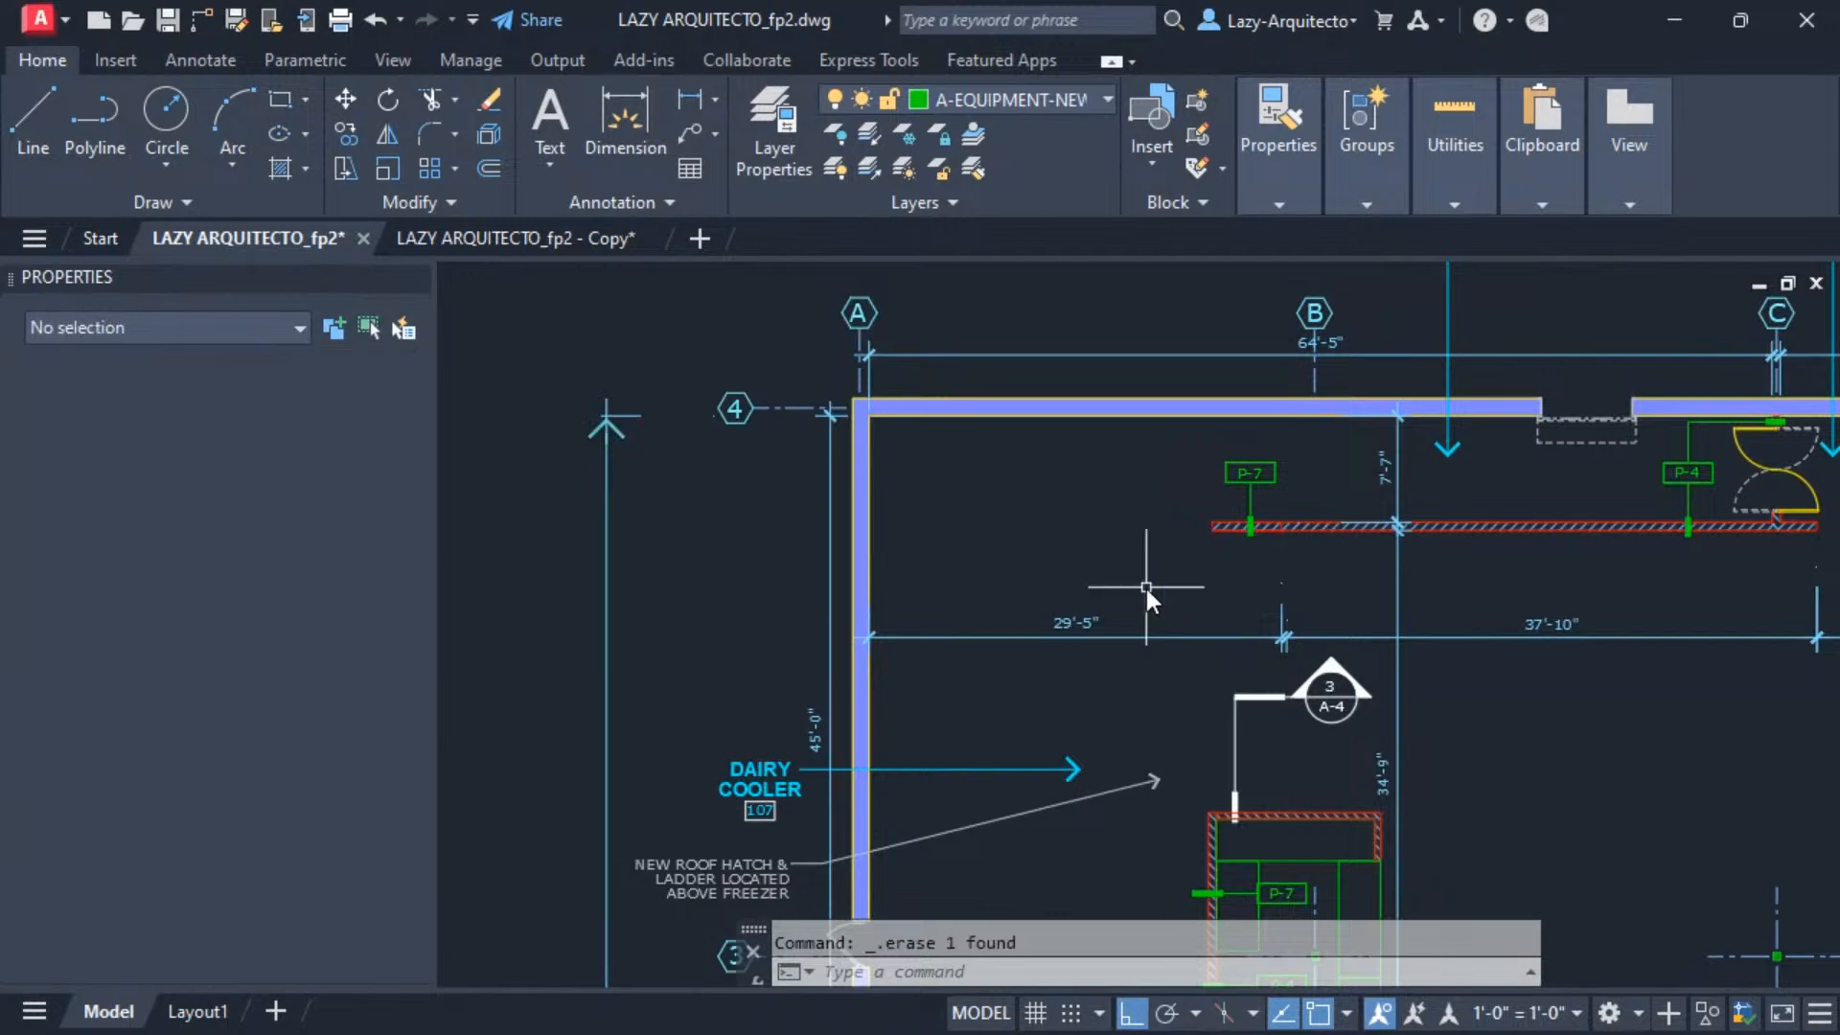
scroll(1147, 588, "down", 5)
middle_click_drag(1146, 590, 1134, 561)
scroll(1134, 560, "up", 5)
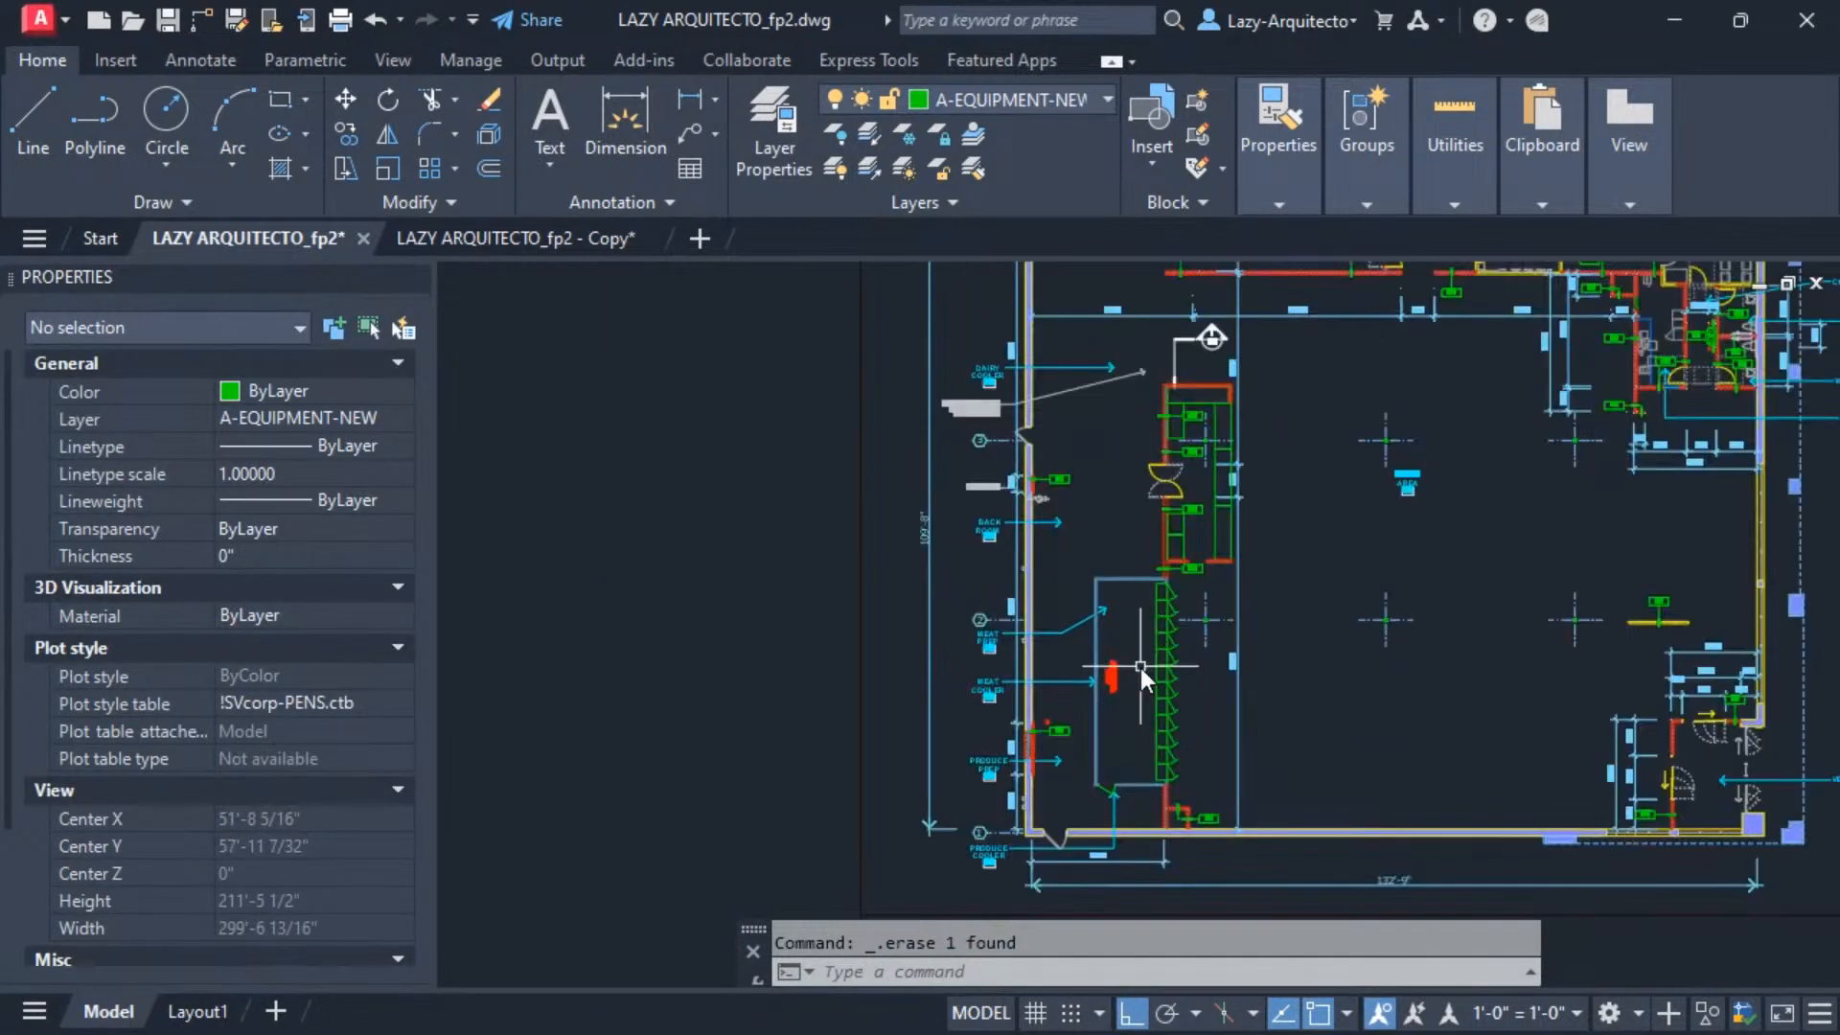
Move the TESDT cooler block from outside the plan to the hatched wall corner north of section mark 3/A-4.
scroll(1143, 694, "down", 2)
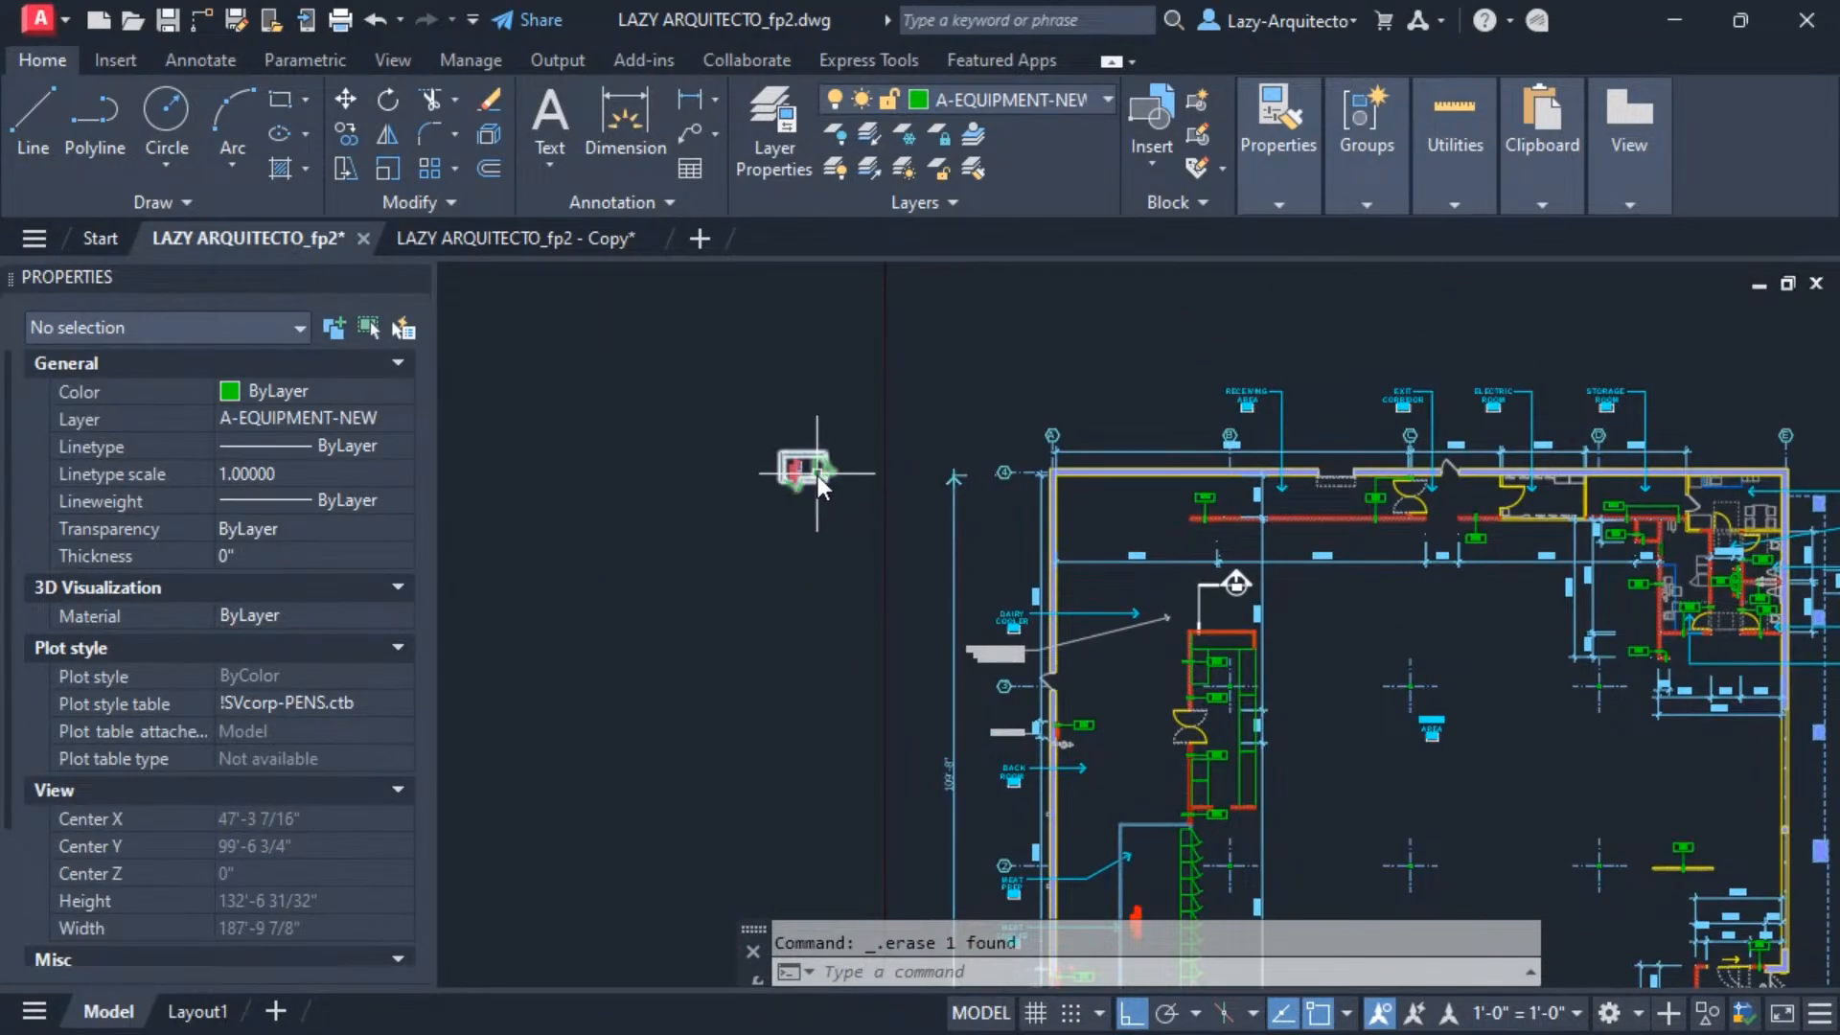
left_click(821, 468)
left_click(821, 459)
scroll(1262, 539, "up", 2)
scroll(1118, 460, "up", 4)
scroll(1079, 451, "up", 5)
left_click(1135, 416)
Stretch the cooler block's length to 20'-0", down to the hatched wall below section mark 3/A-4.
scroll(1136, 431, "down", 7)
middle_click_drag(1117, 594, 1061, 511)
left_click(1078, 448)
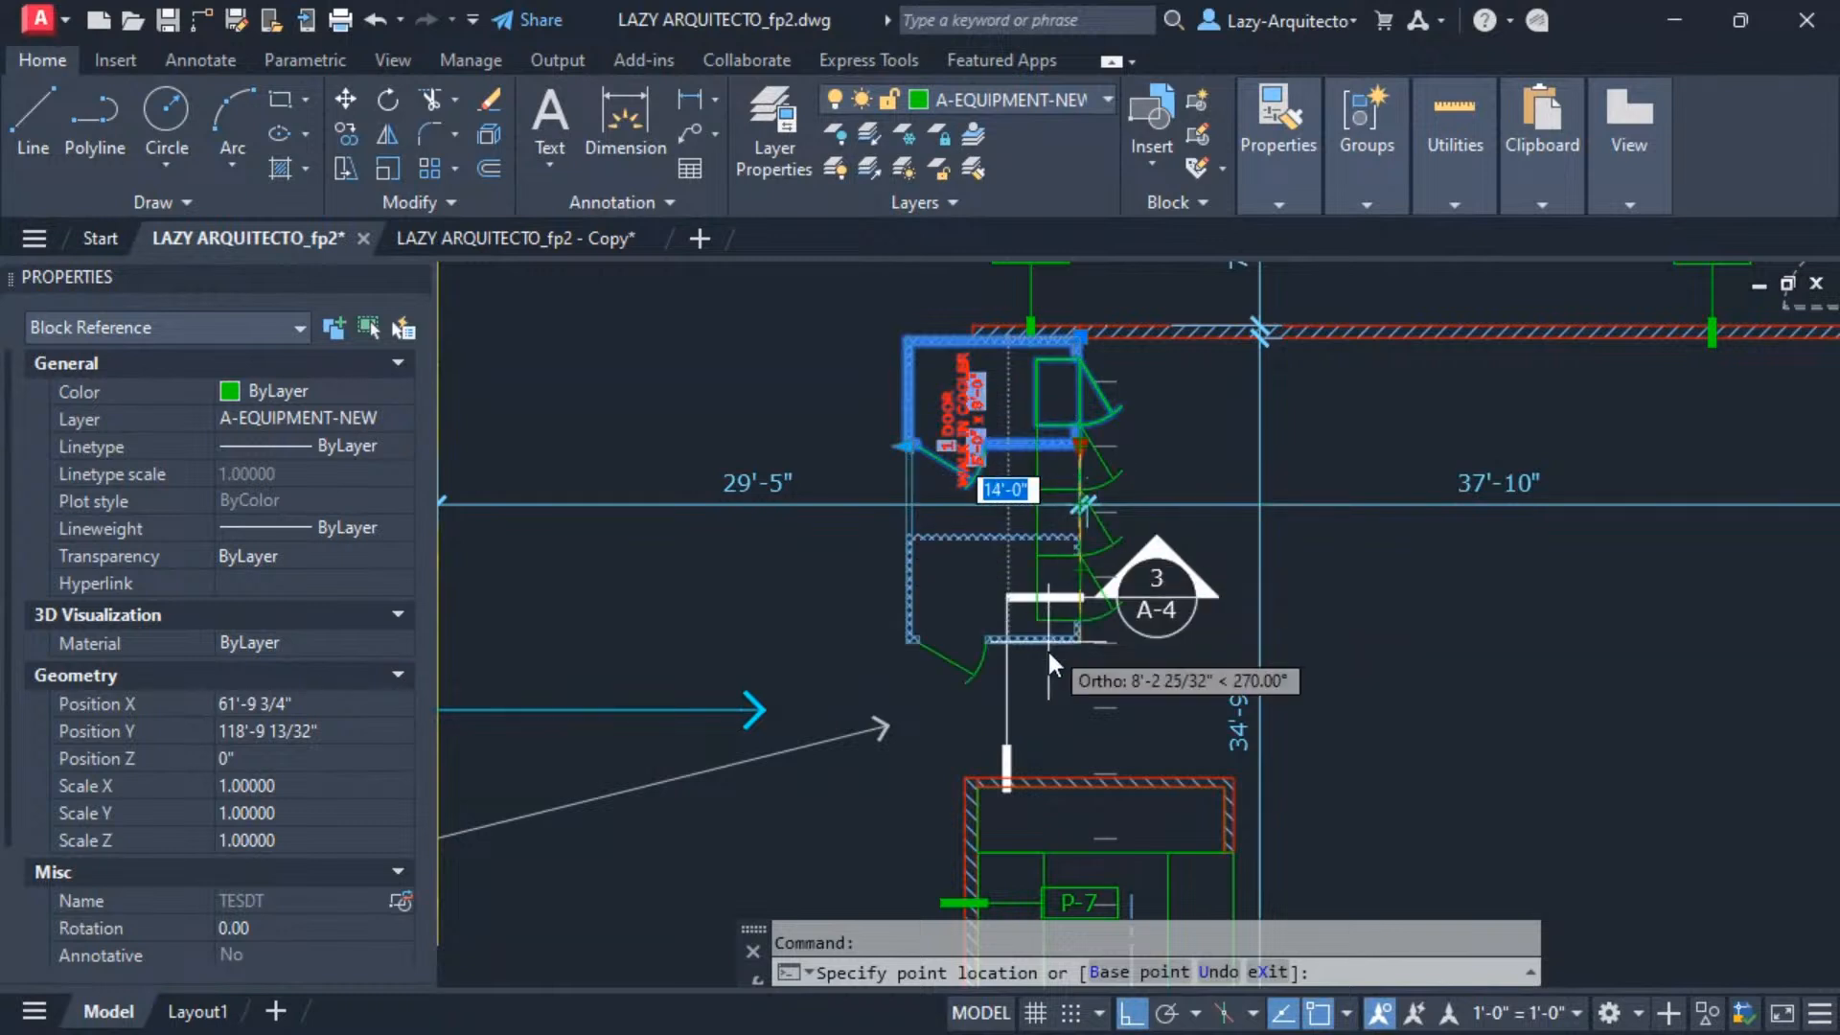
left_click(1072, 757)
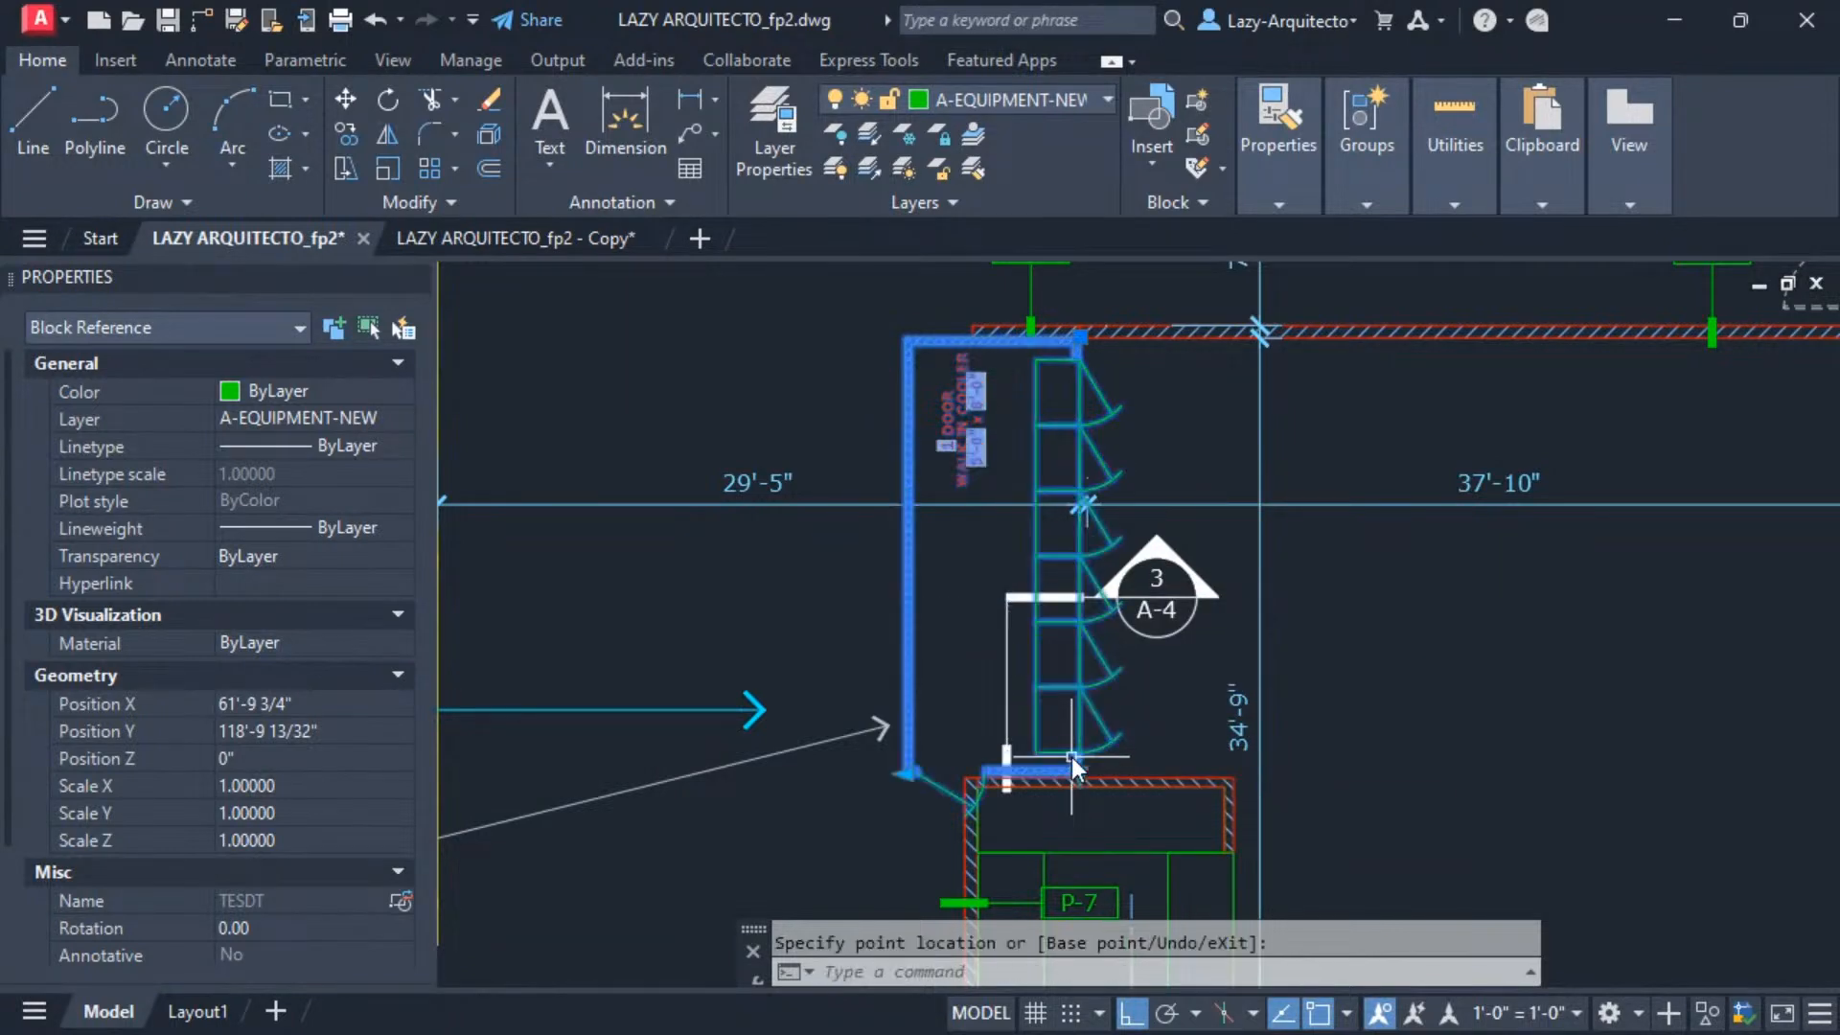
Stretch the cooler block's width to 17'-10", aligning its outer side with the corner of the old meat cooler further south.
left_click(906, 778)
scroll(899, 775, "down", 3)
middle_click_drag(826, 797, 910, 544)
scroll(911, 539, "down", 2)
scroll(865, 813, "up", 8)
scroll(872, 832, "down", 4)
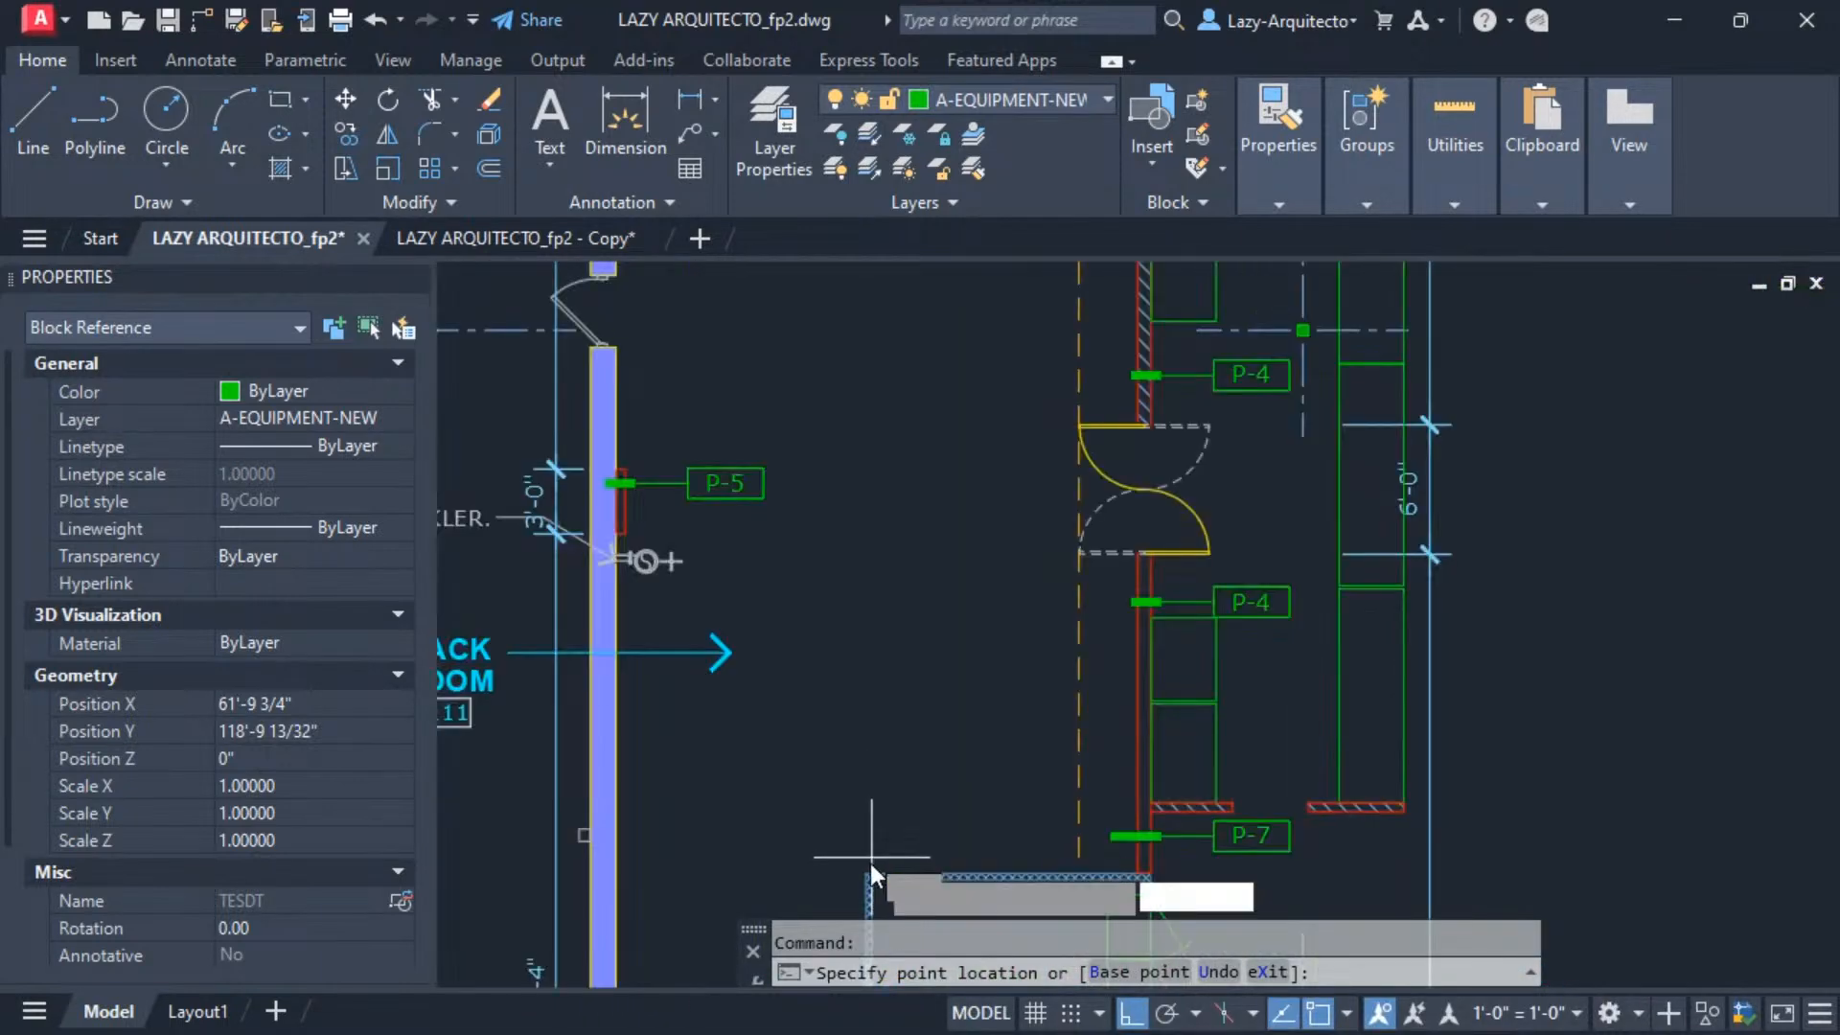
left_click(867, 873)
scroll(887, 774, "down", 6)
scroll(953, 554, "up", 4)
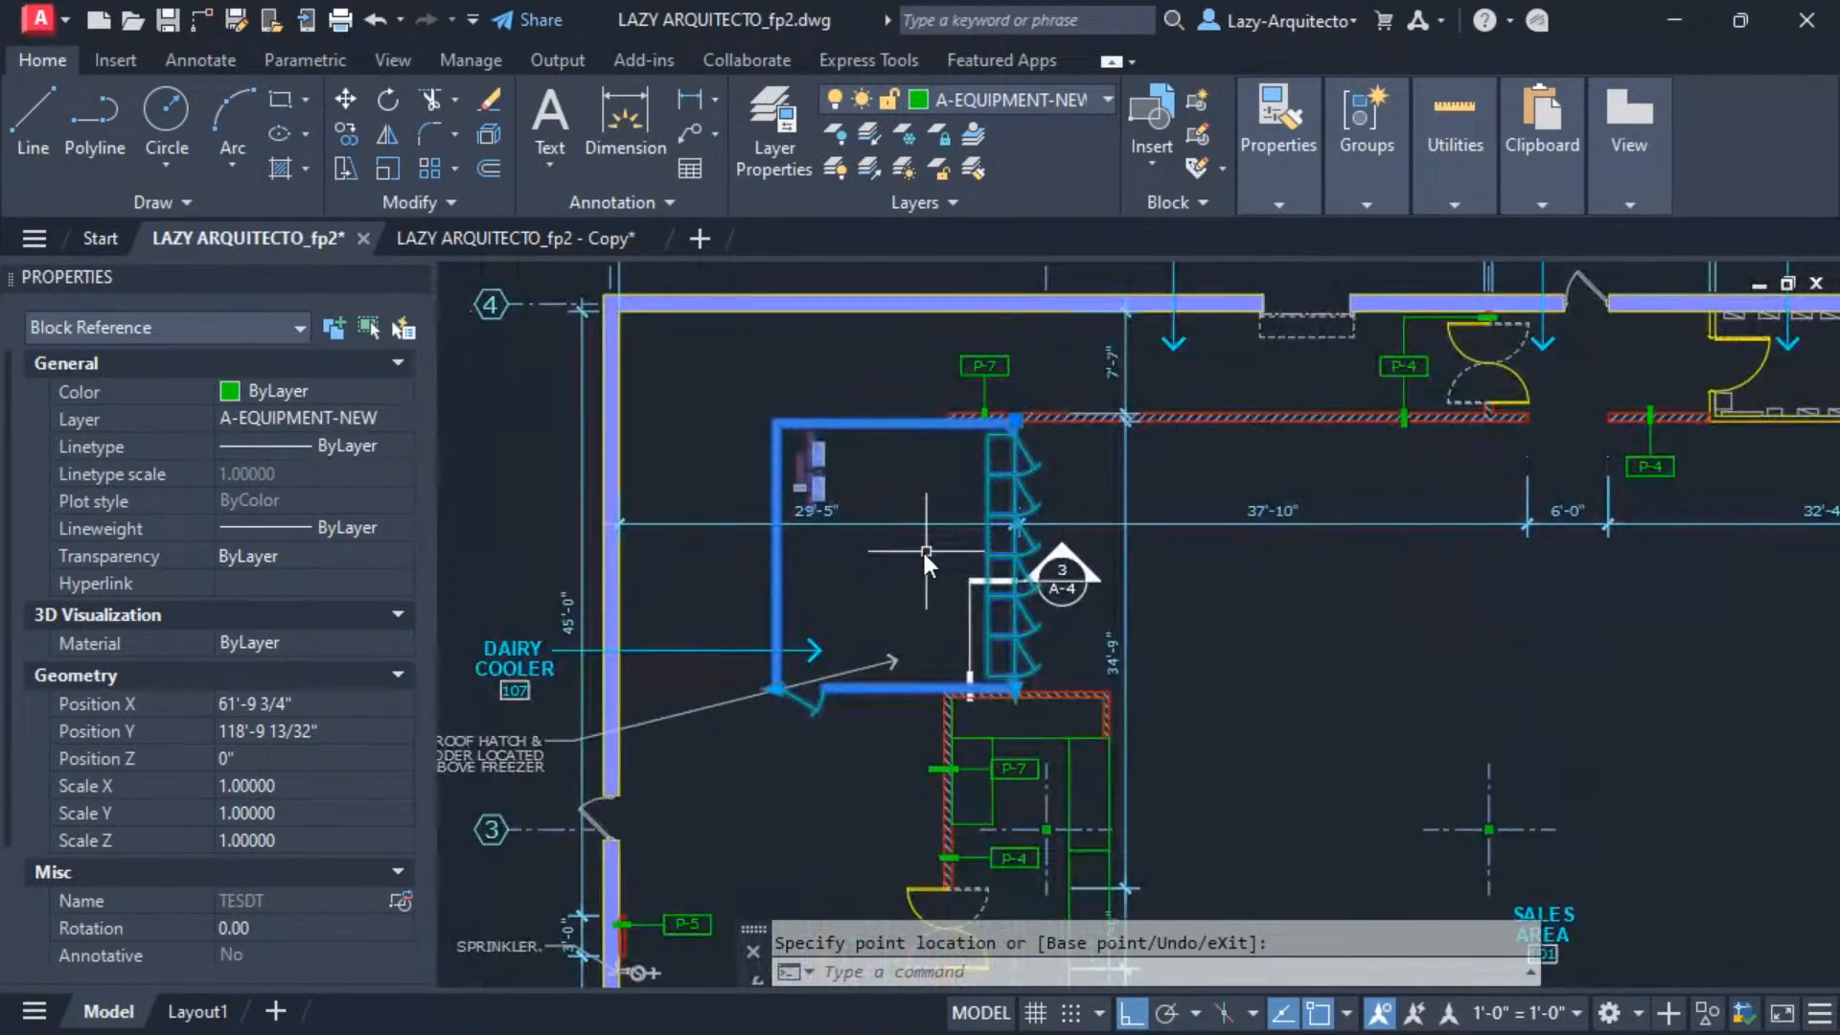
key("Escape")
Regenerate the drawing with REGENALL to update the fields in the dairy cooler's label.
scroll(929, 556, "up", 2)
scroll(993, 625, "up", 2)
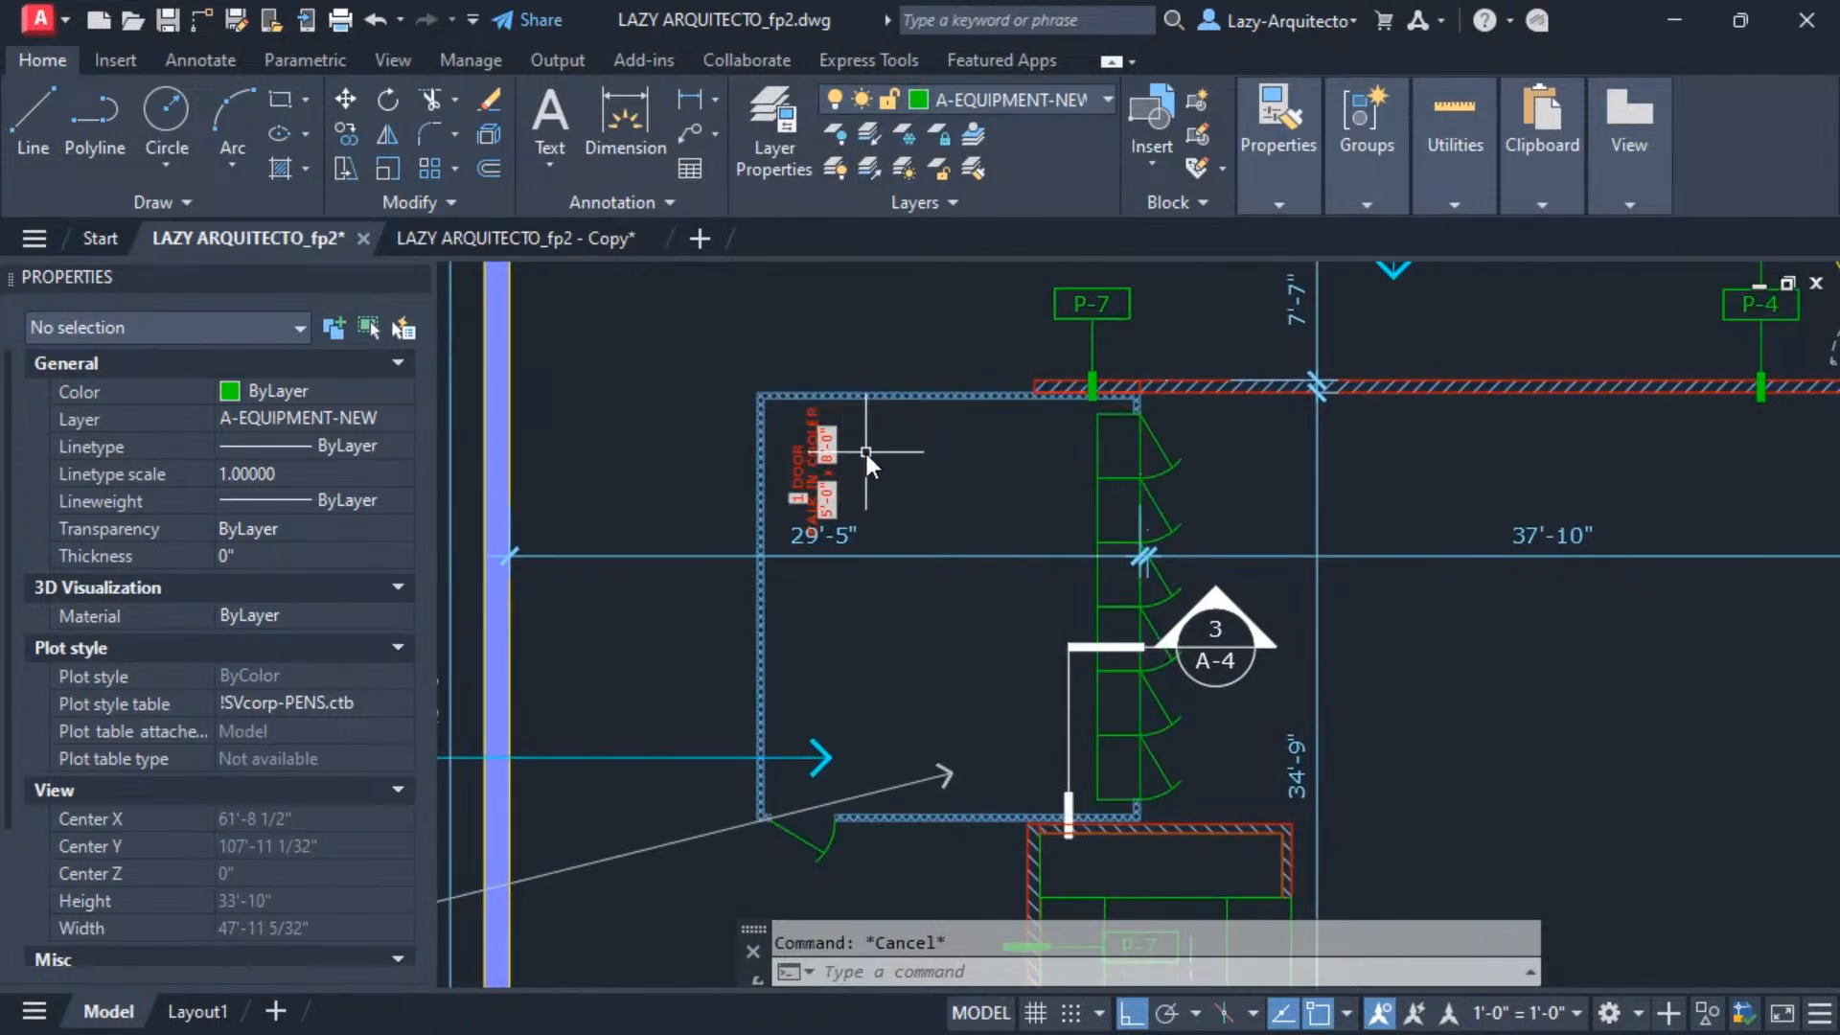
middle_click_drag(861, 469, 858, 466)
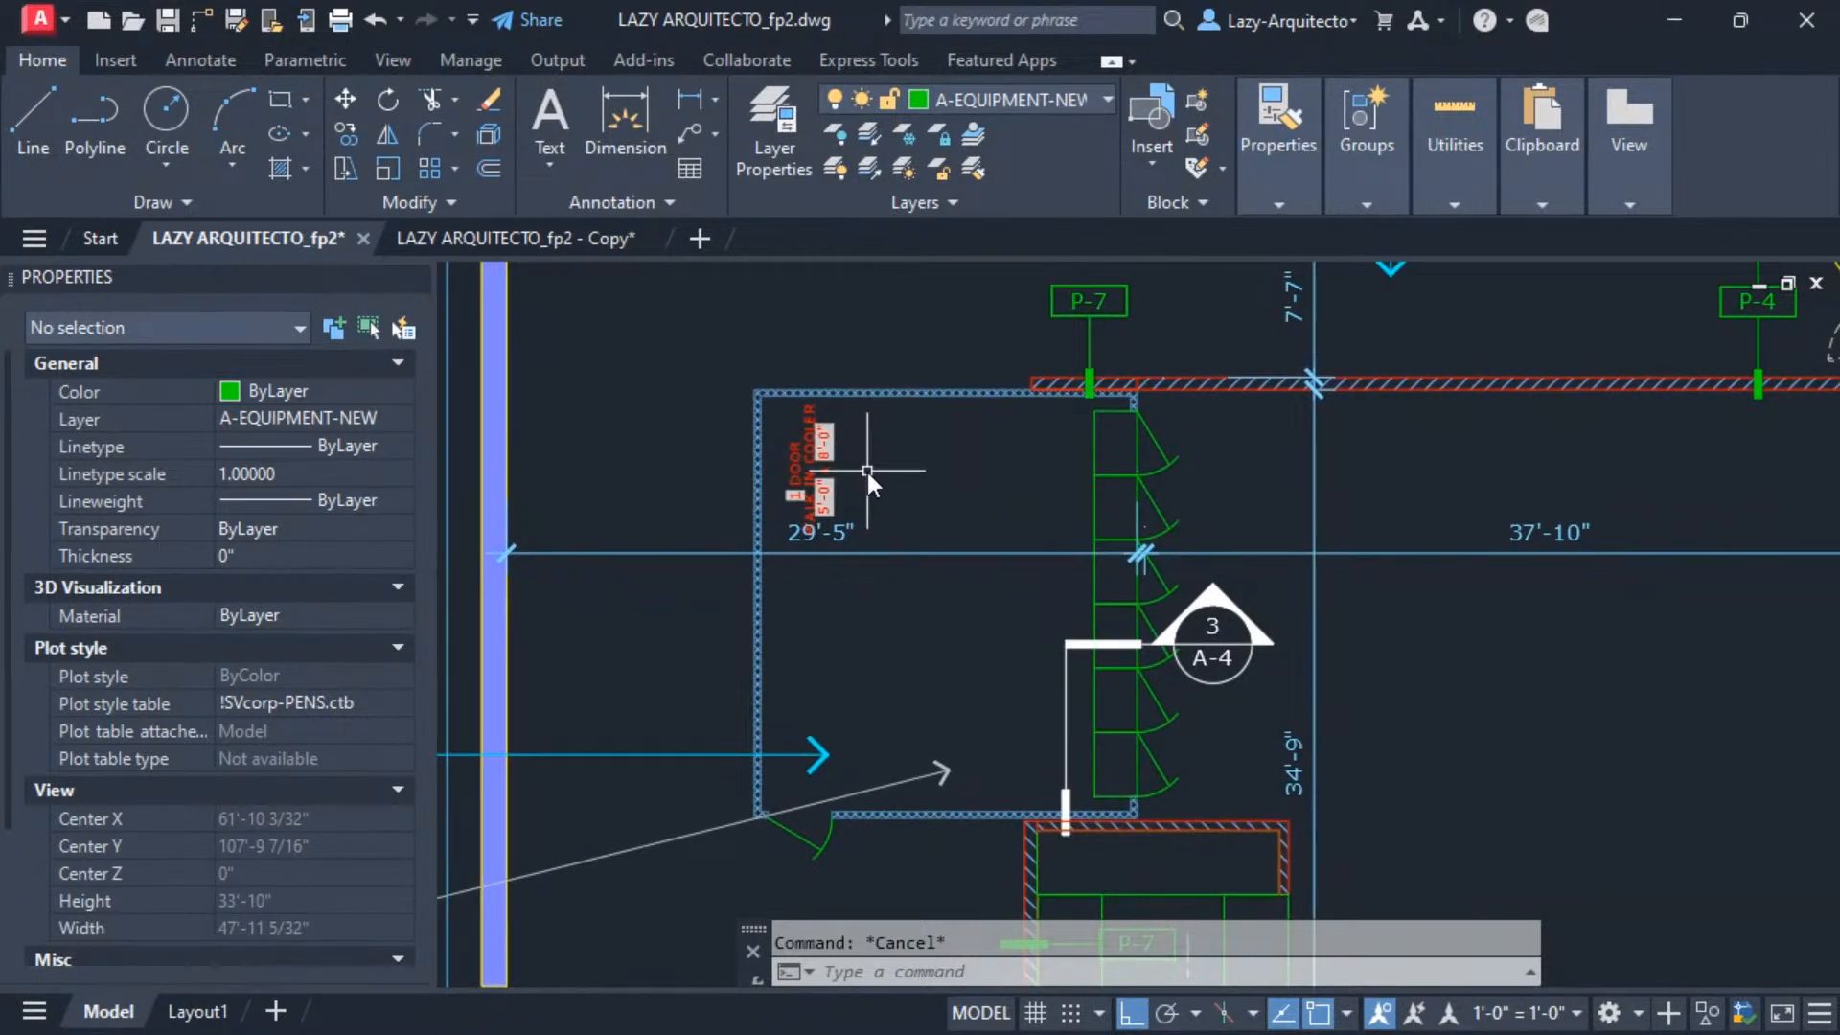
type("REA")
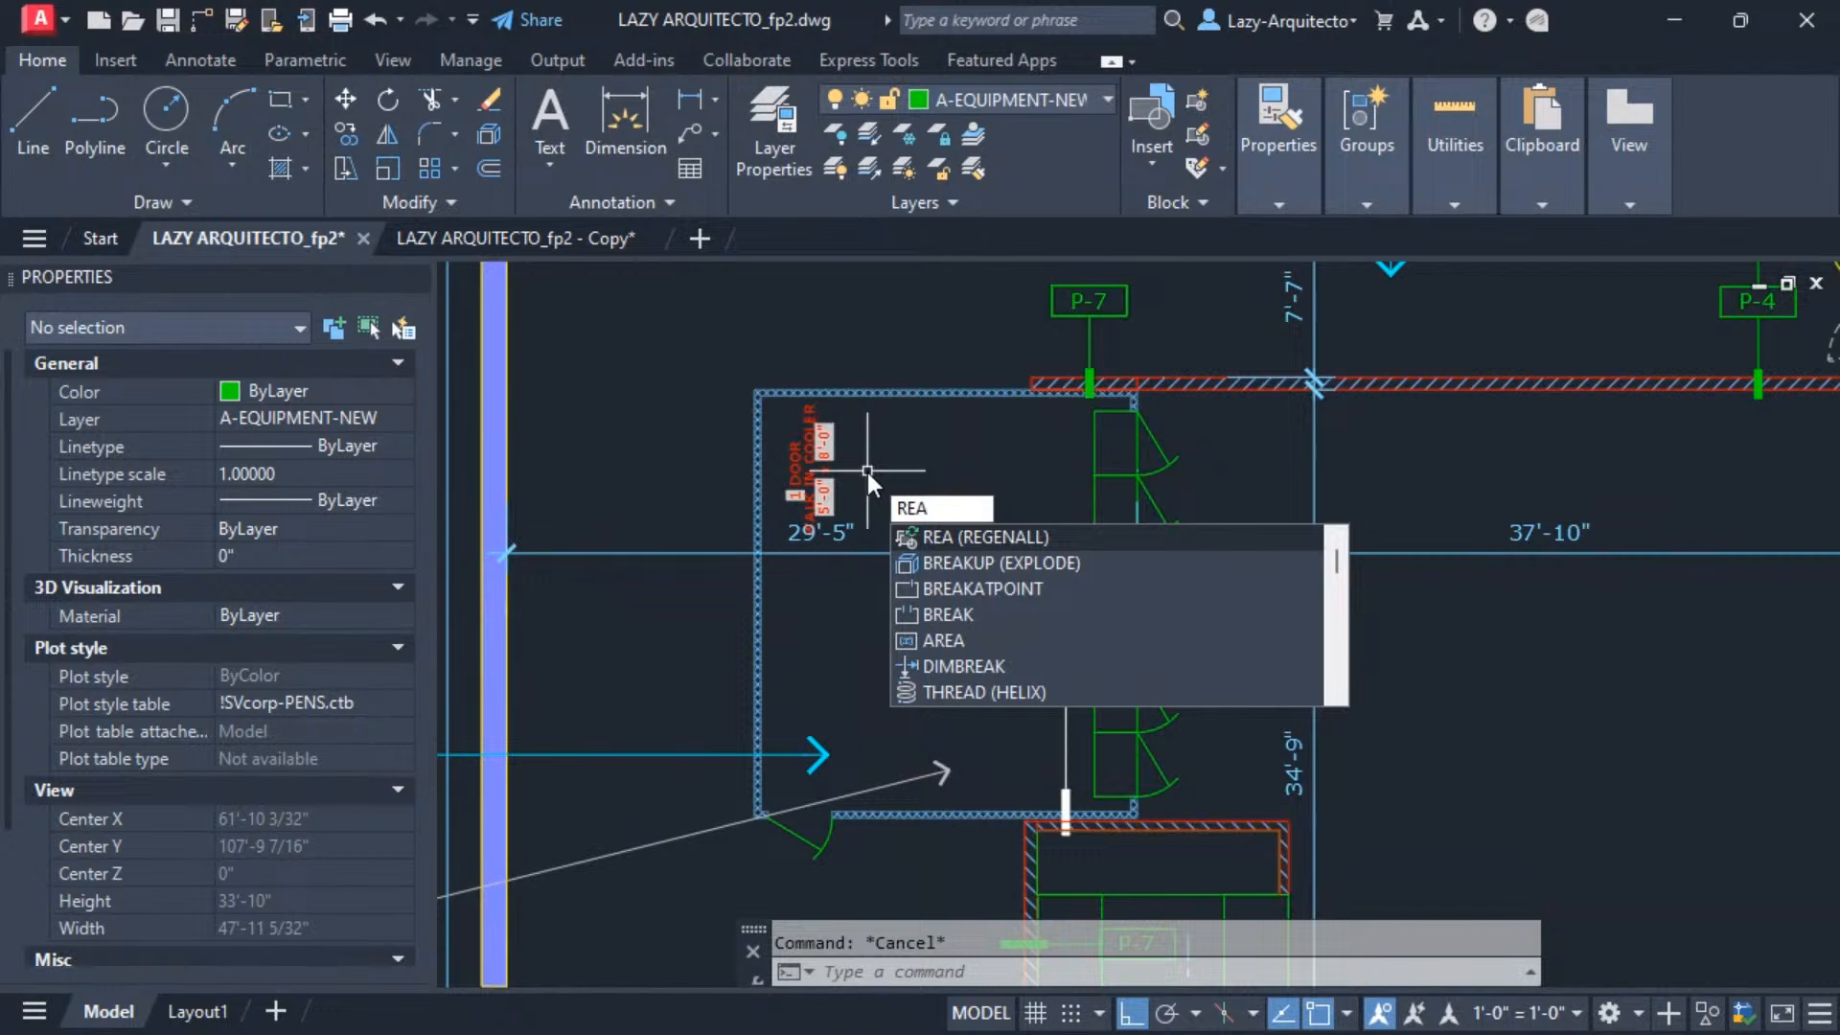
key("Return")
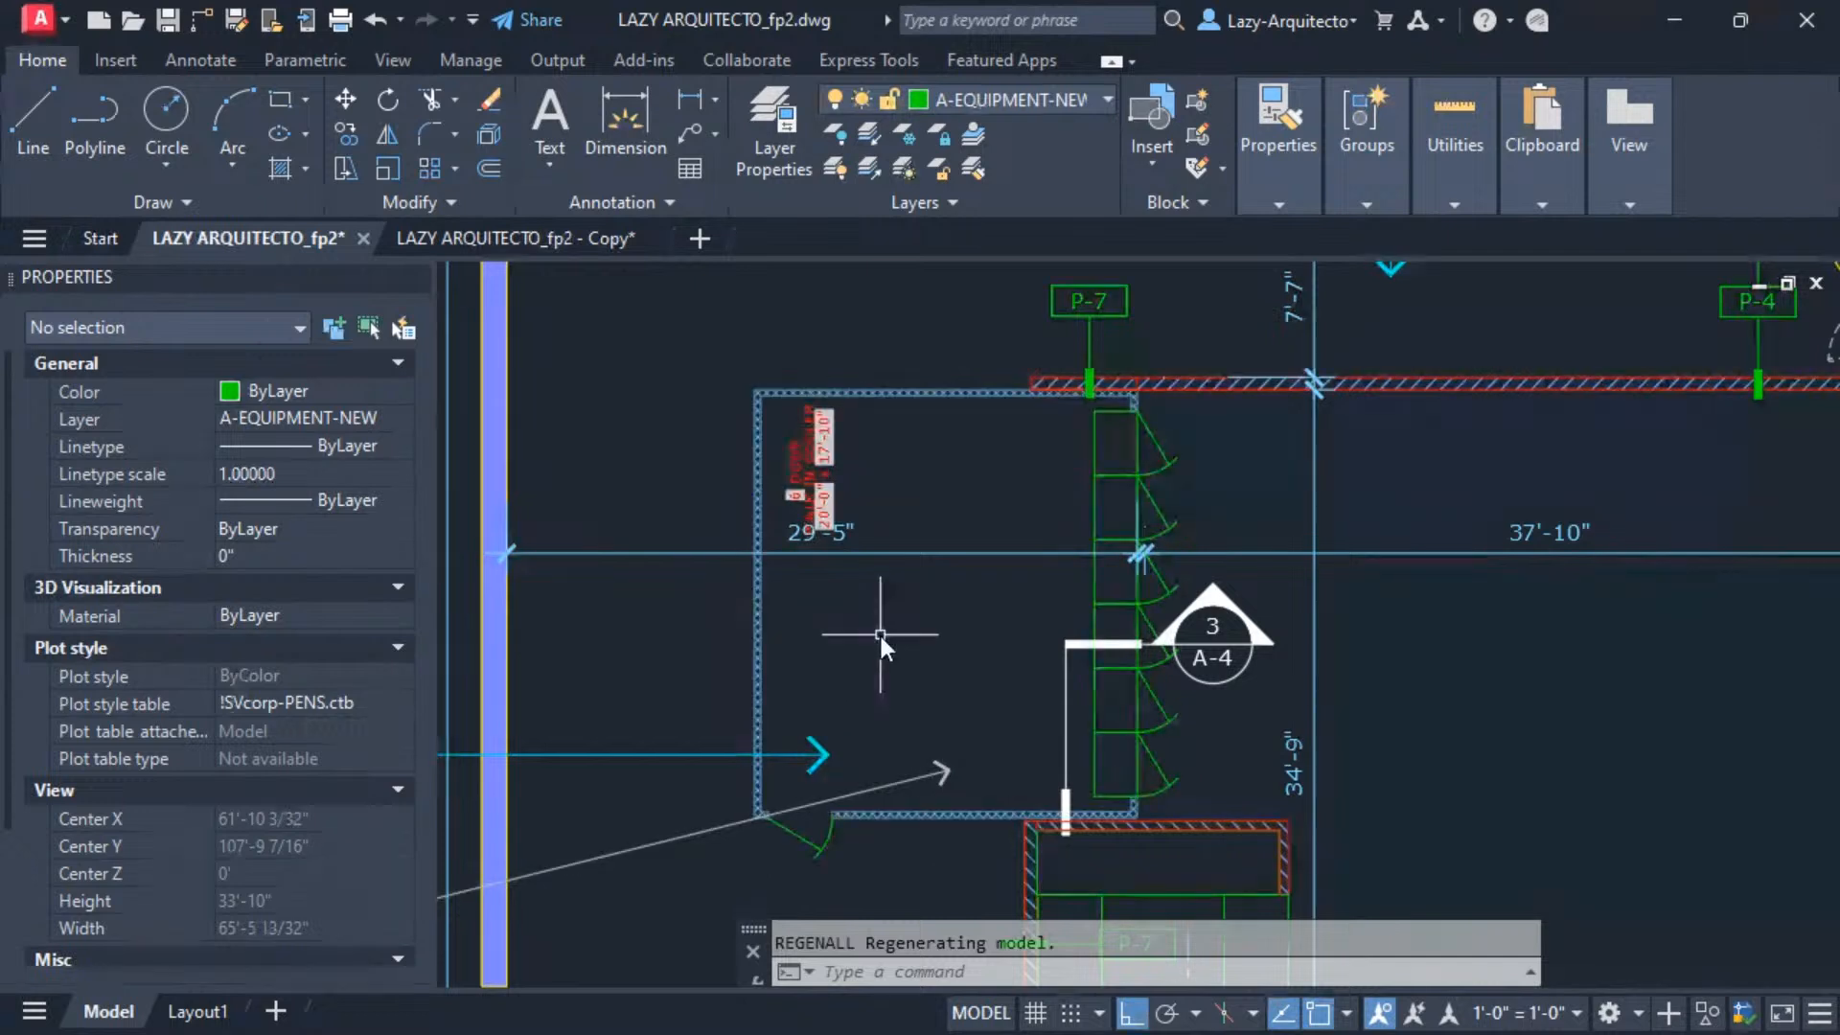
Measure the dairy cooler's outer length and width with linear dimensions without placing them.
type("dli")
key("Return")
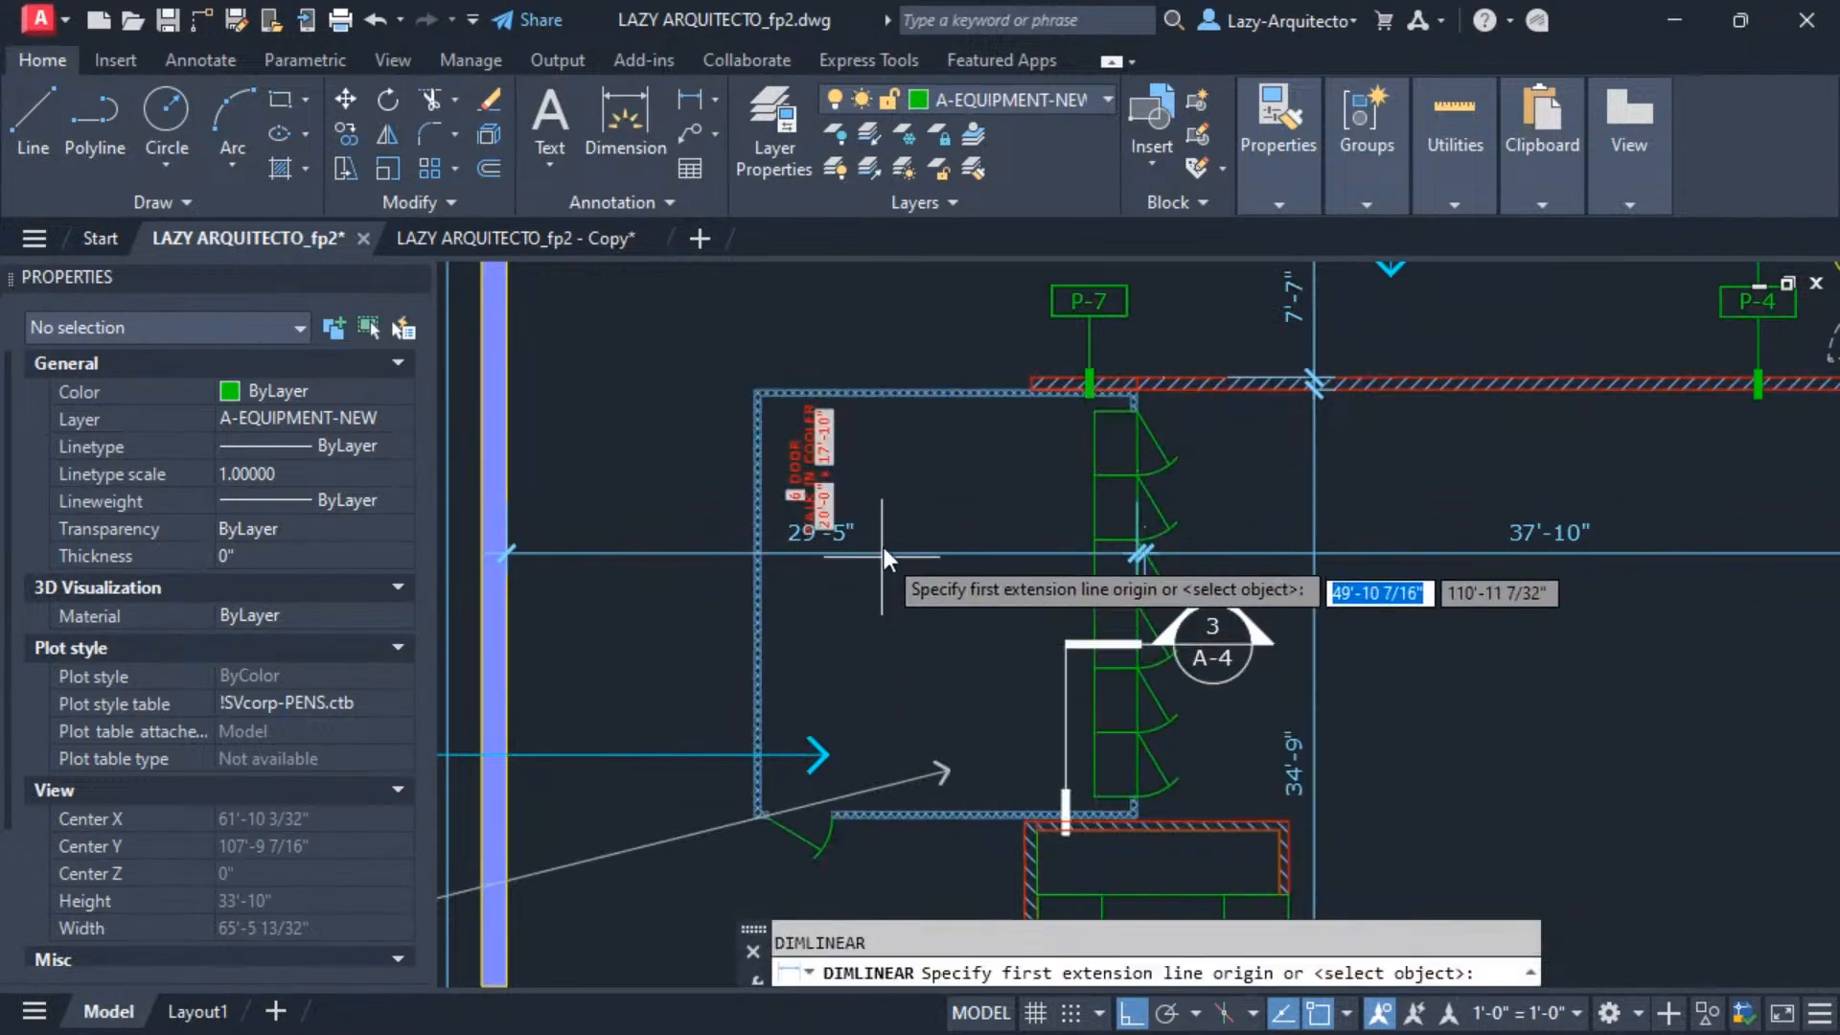
left_click(754, 389)
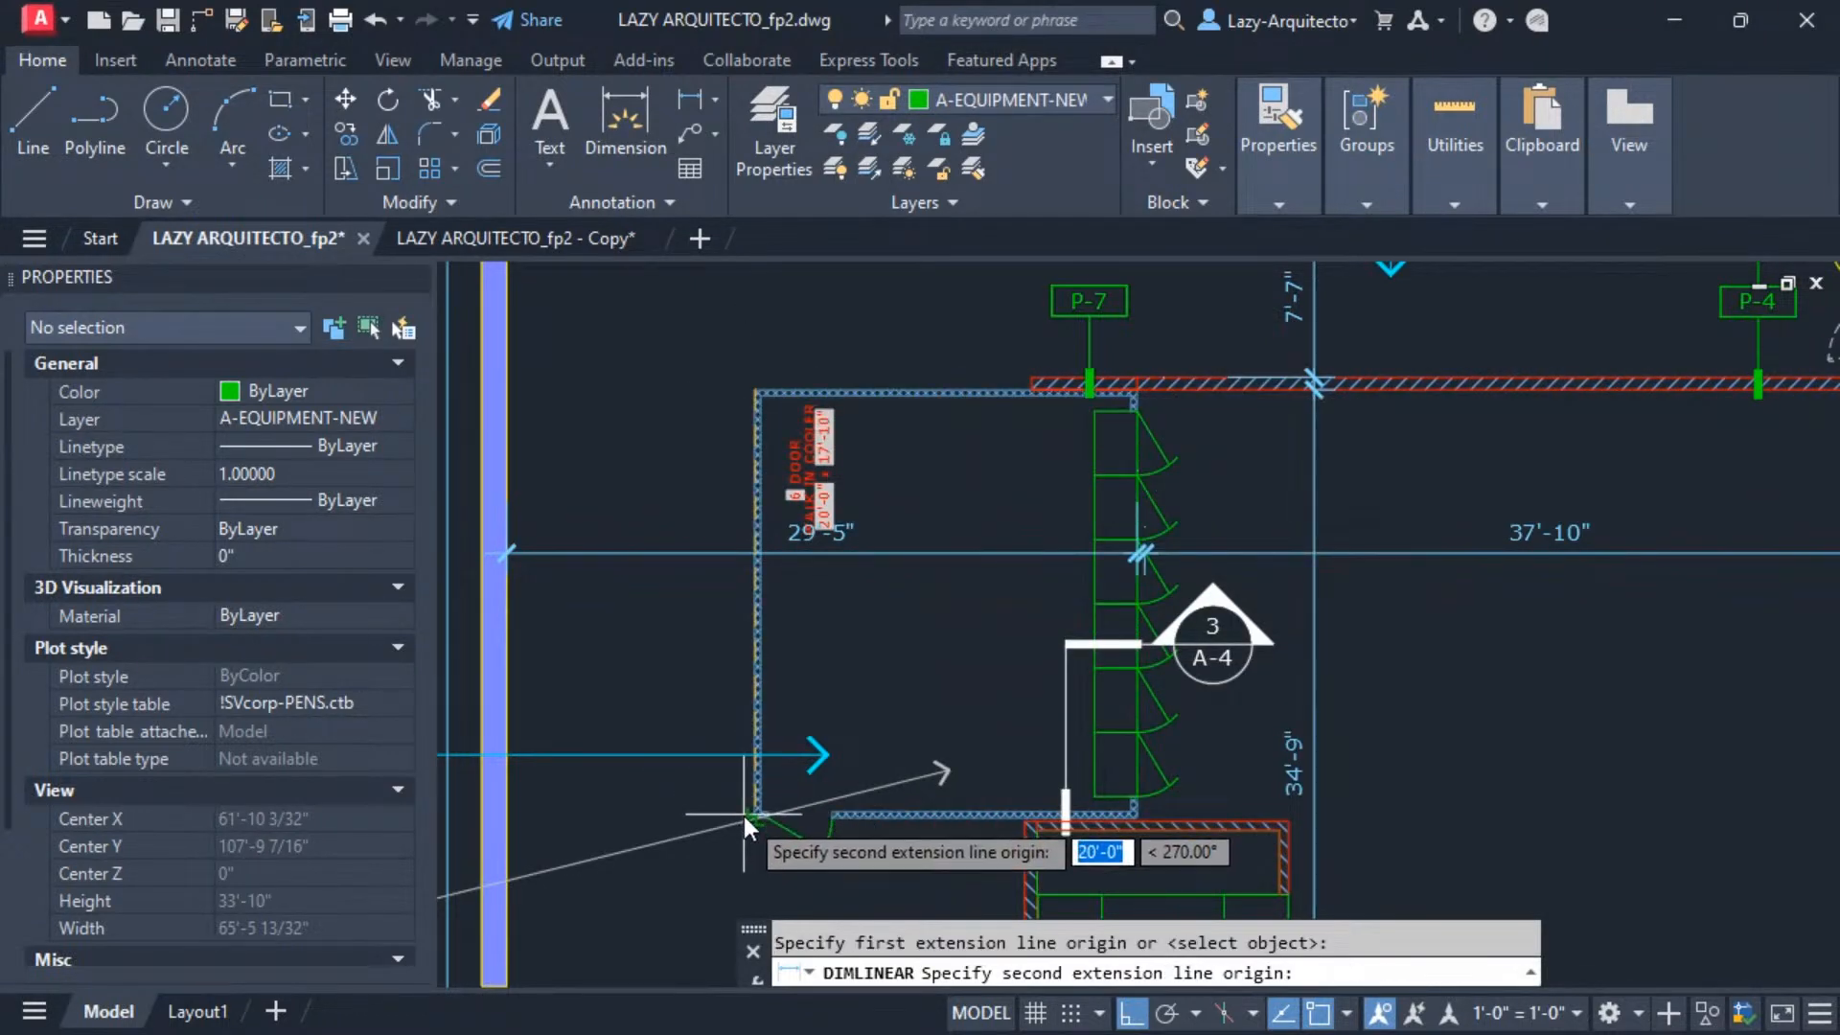
left_click(753, 815)
key("Escape")
key("Return")
left_click(754, 390)
left_click(1141, 399)
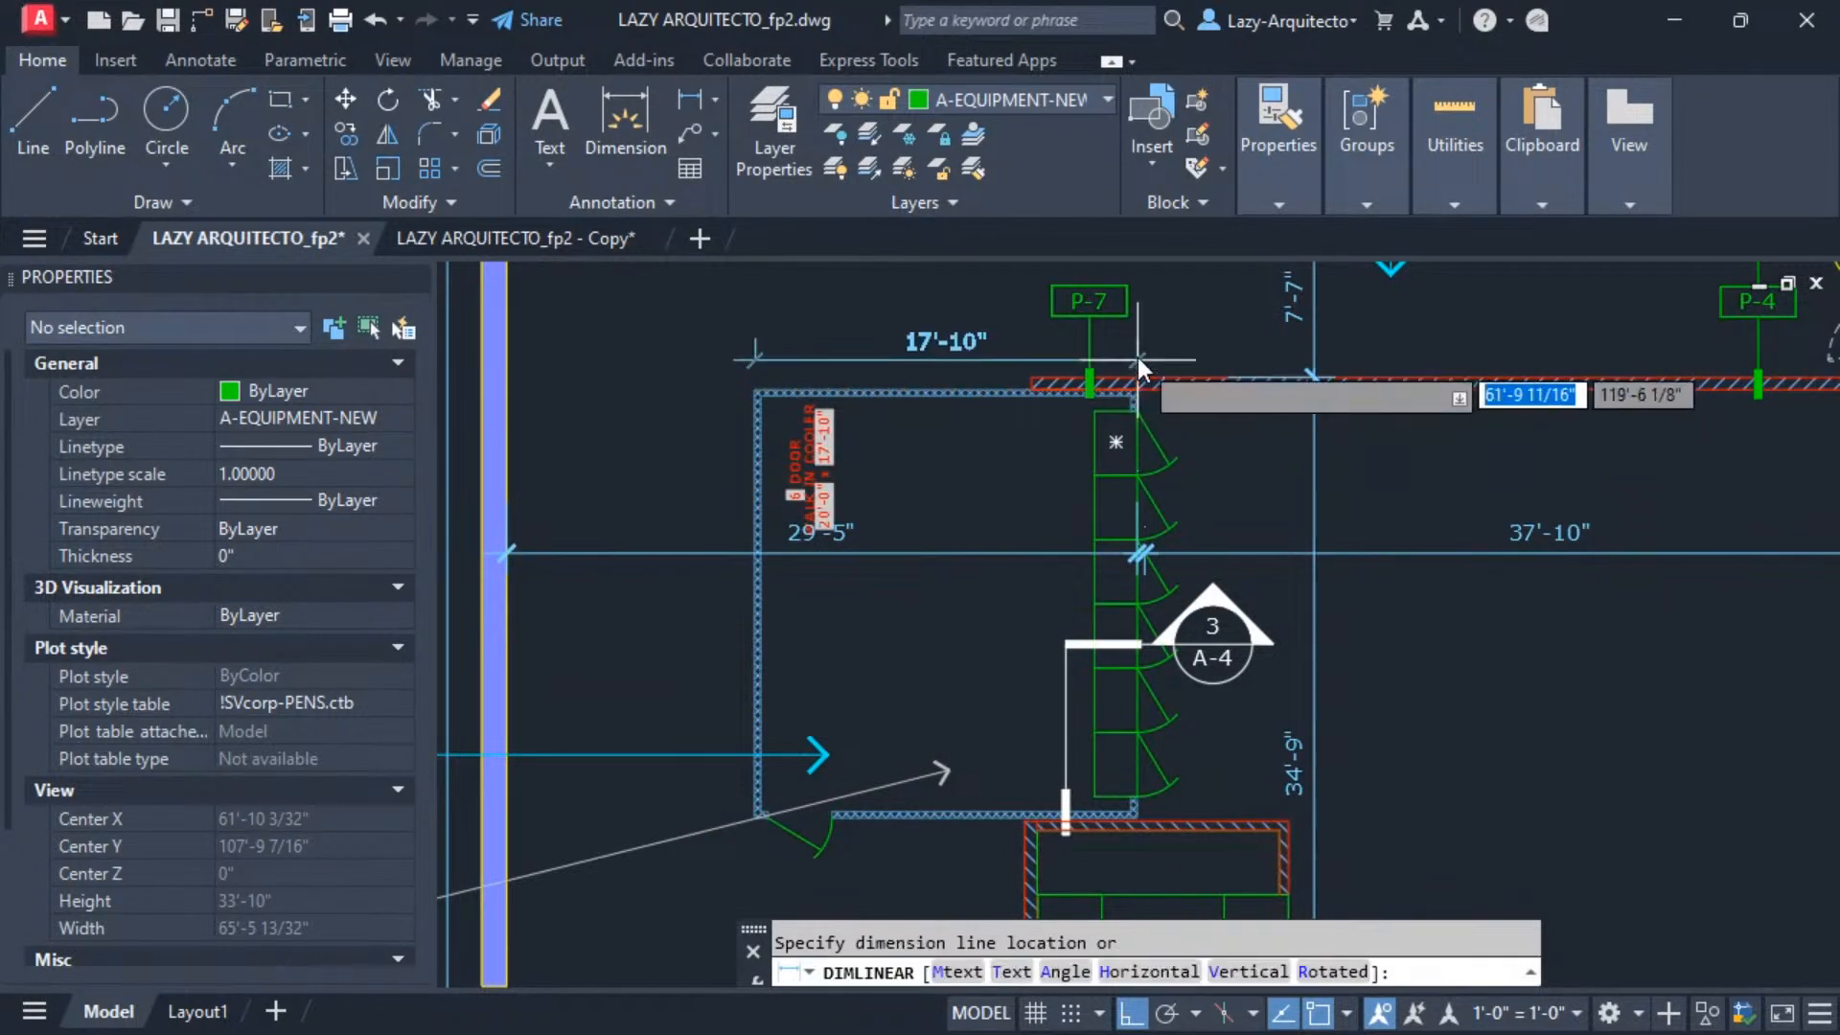
key("Escape")
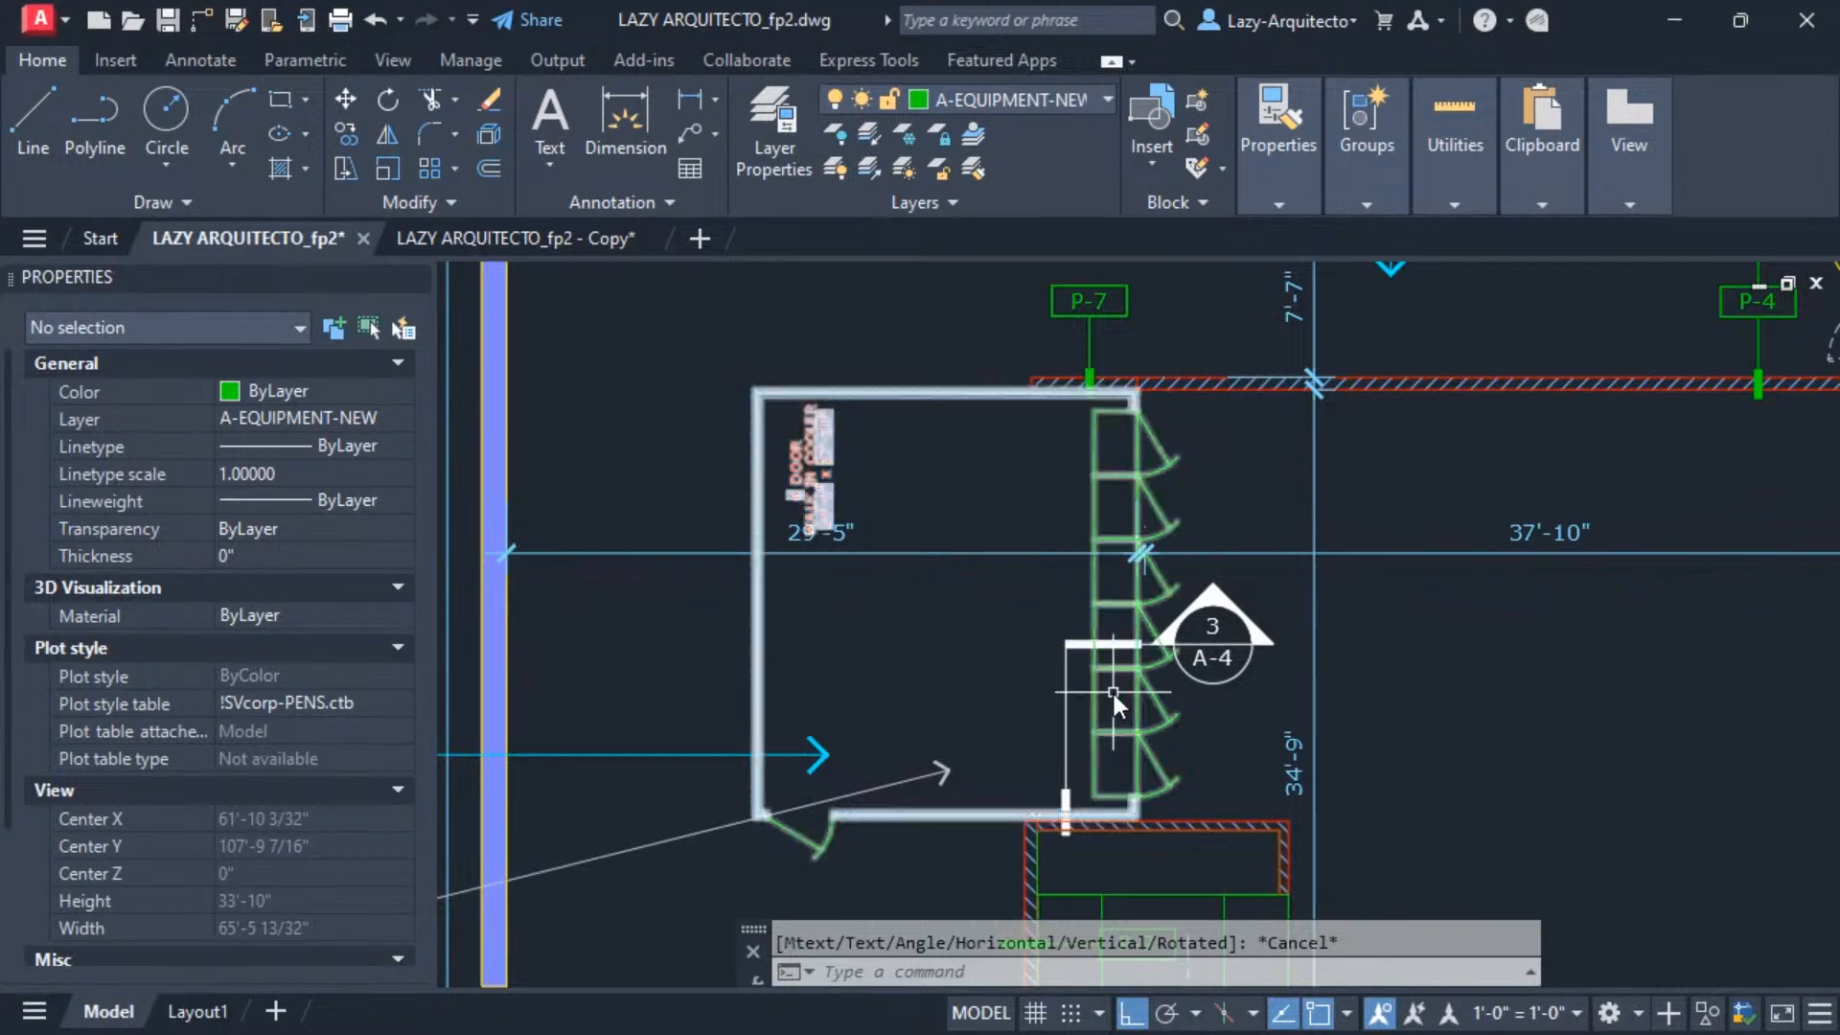
Copy the dairy cooler block from its wall corner to the northeast corner of the old meat cooler.
left_click(831, 502)
type("co")
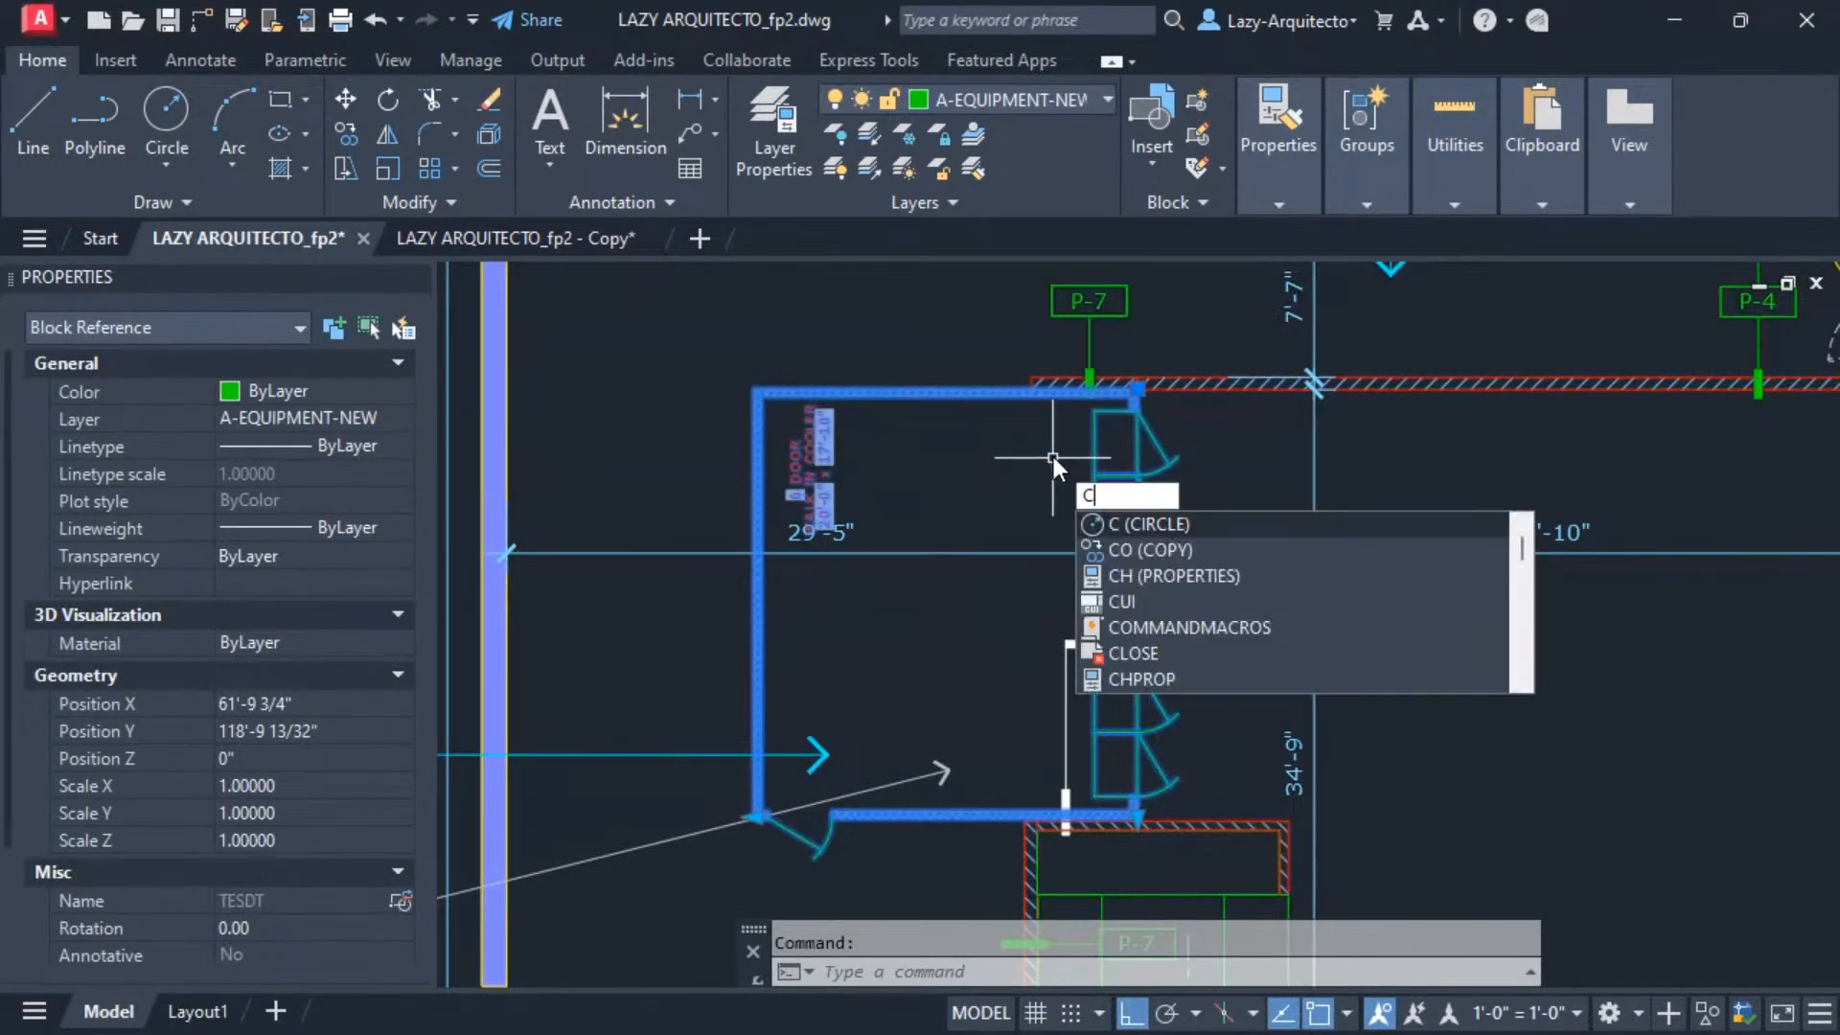
key("Return")
scroll(1112, 393, "up", 7)
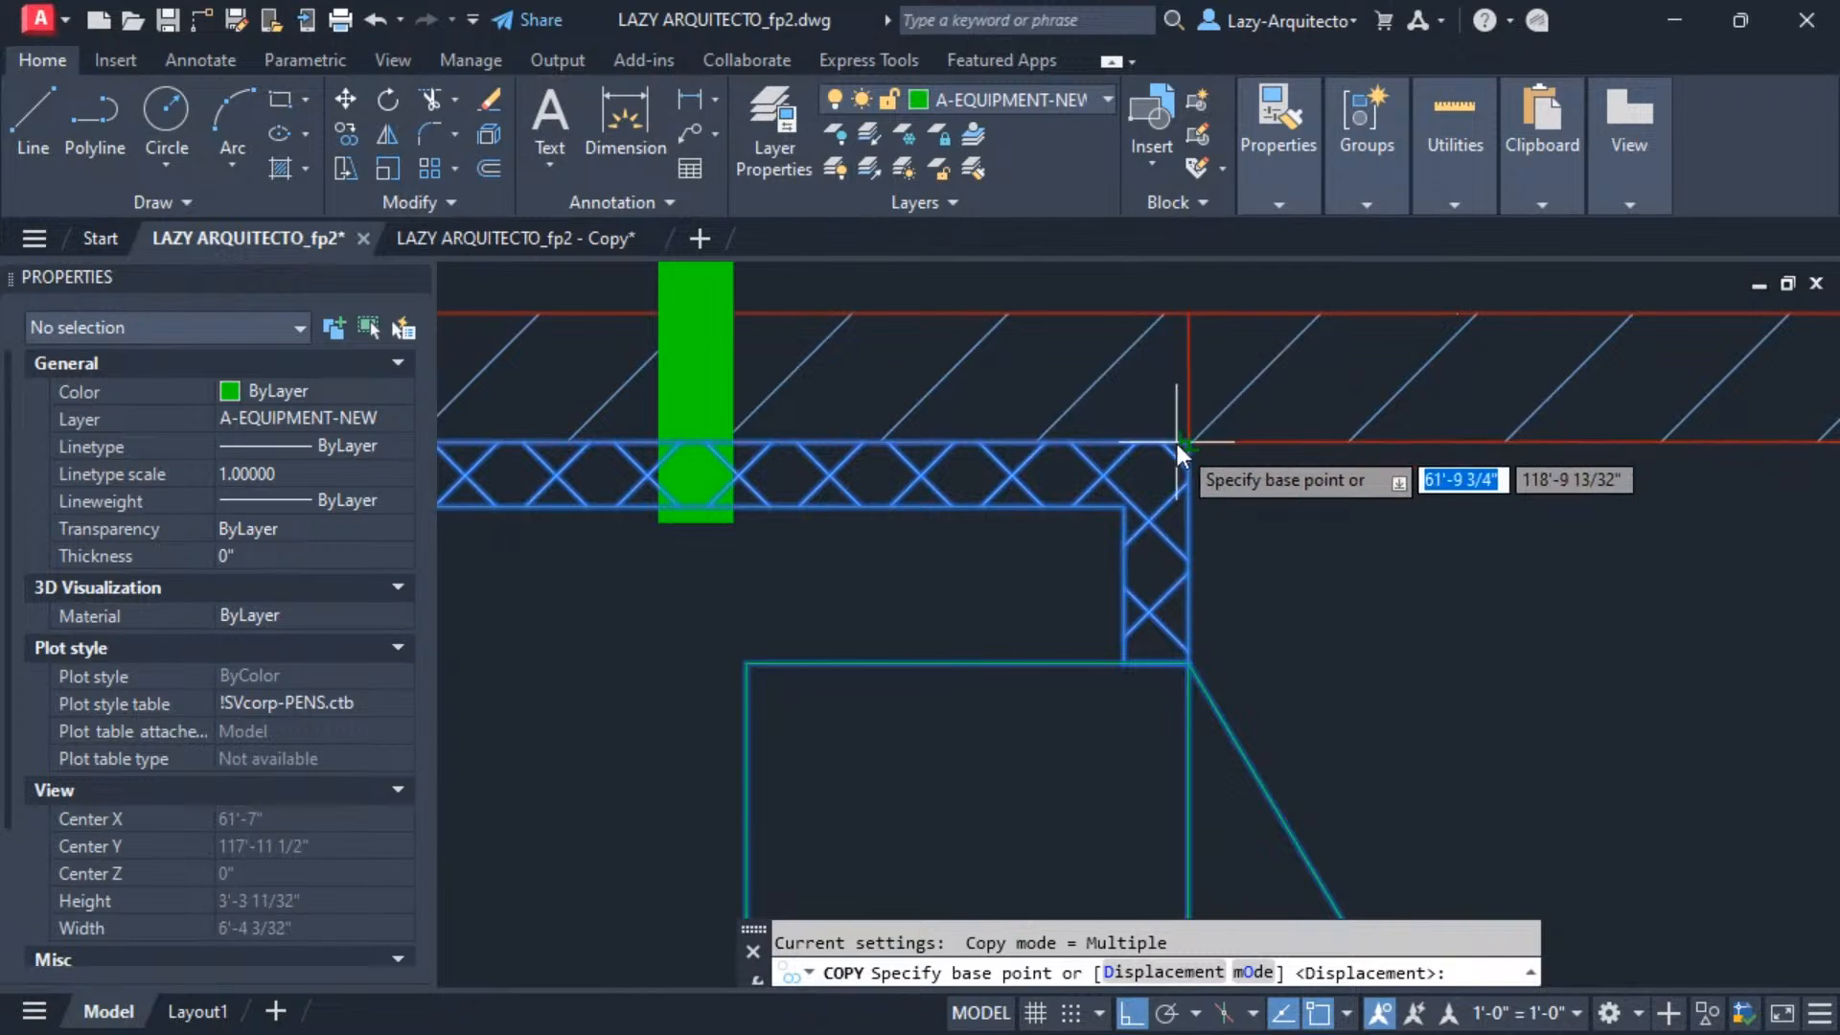
left_click(1183, 443)
scroll(1121, 393, "down", 8)
scroll(1124, 411, "up", 10)
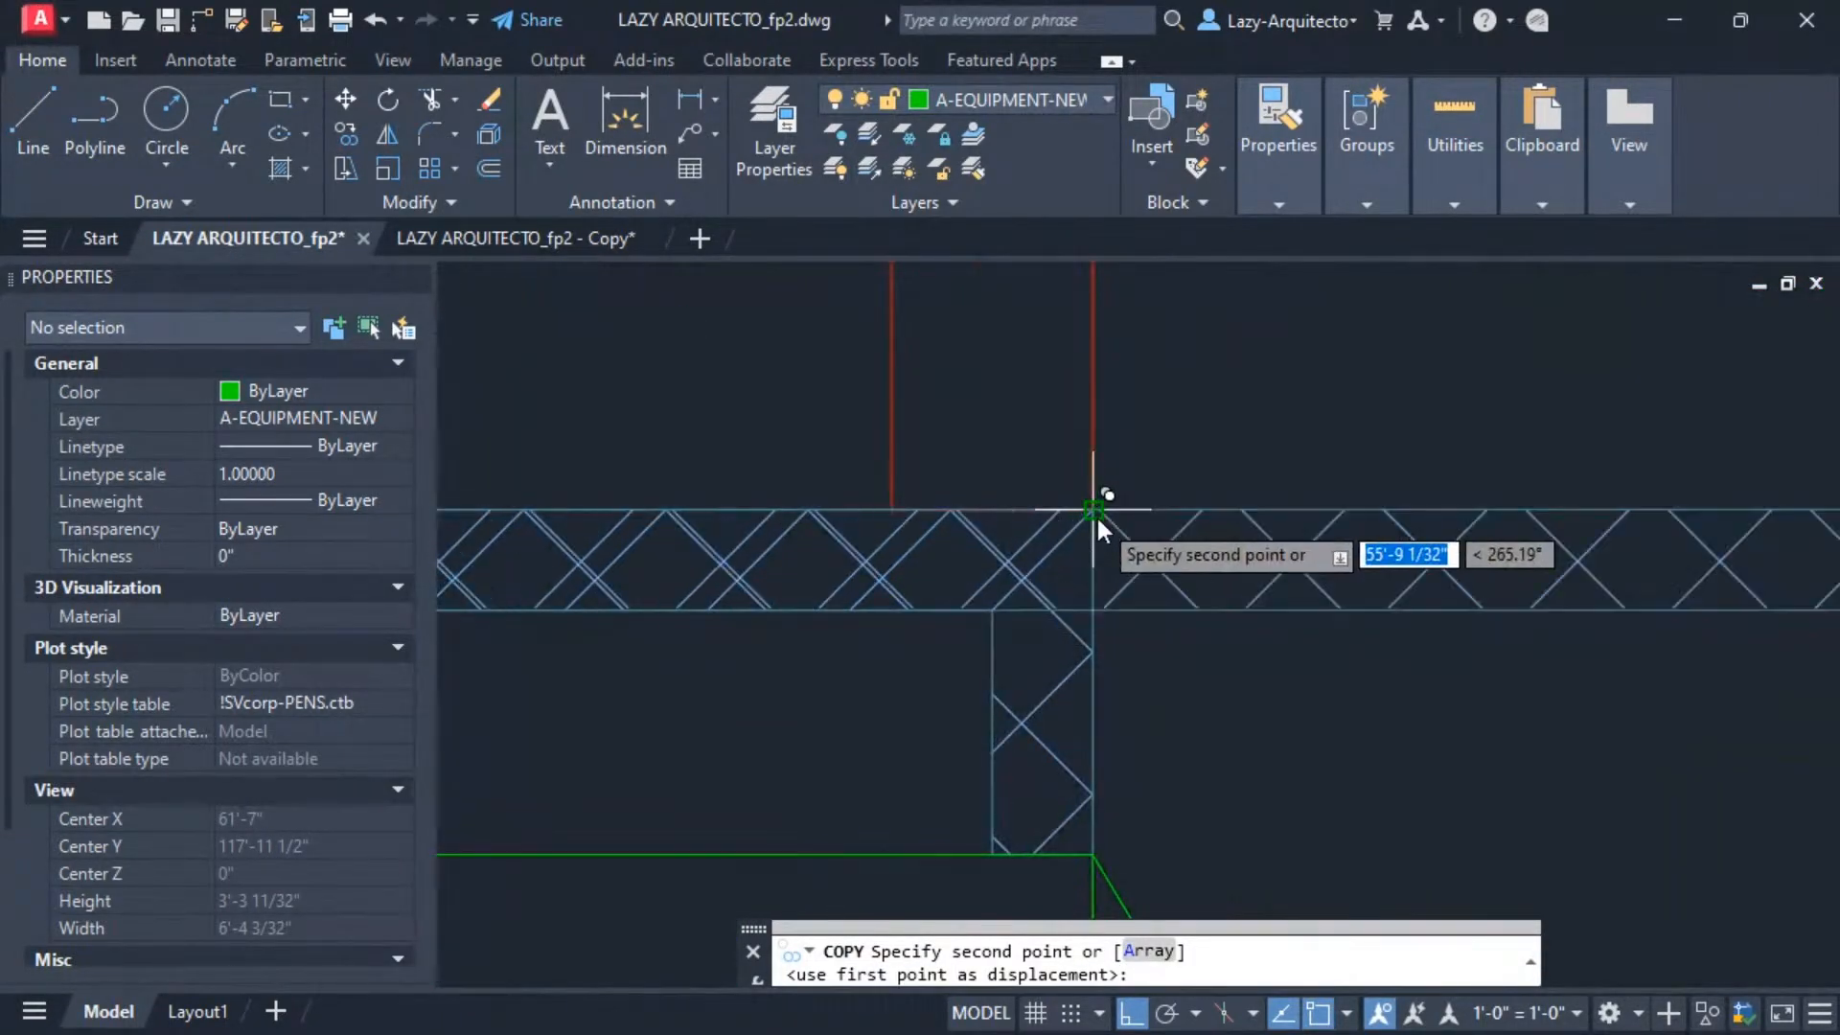
left_click(1097, 515)
scroll(1181, 421, "down", 7)
key("Escape")
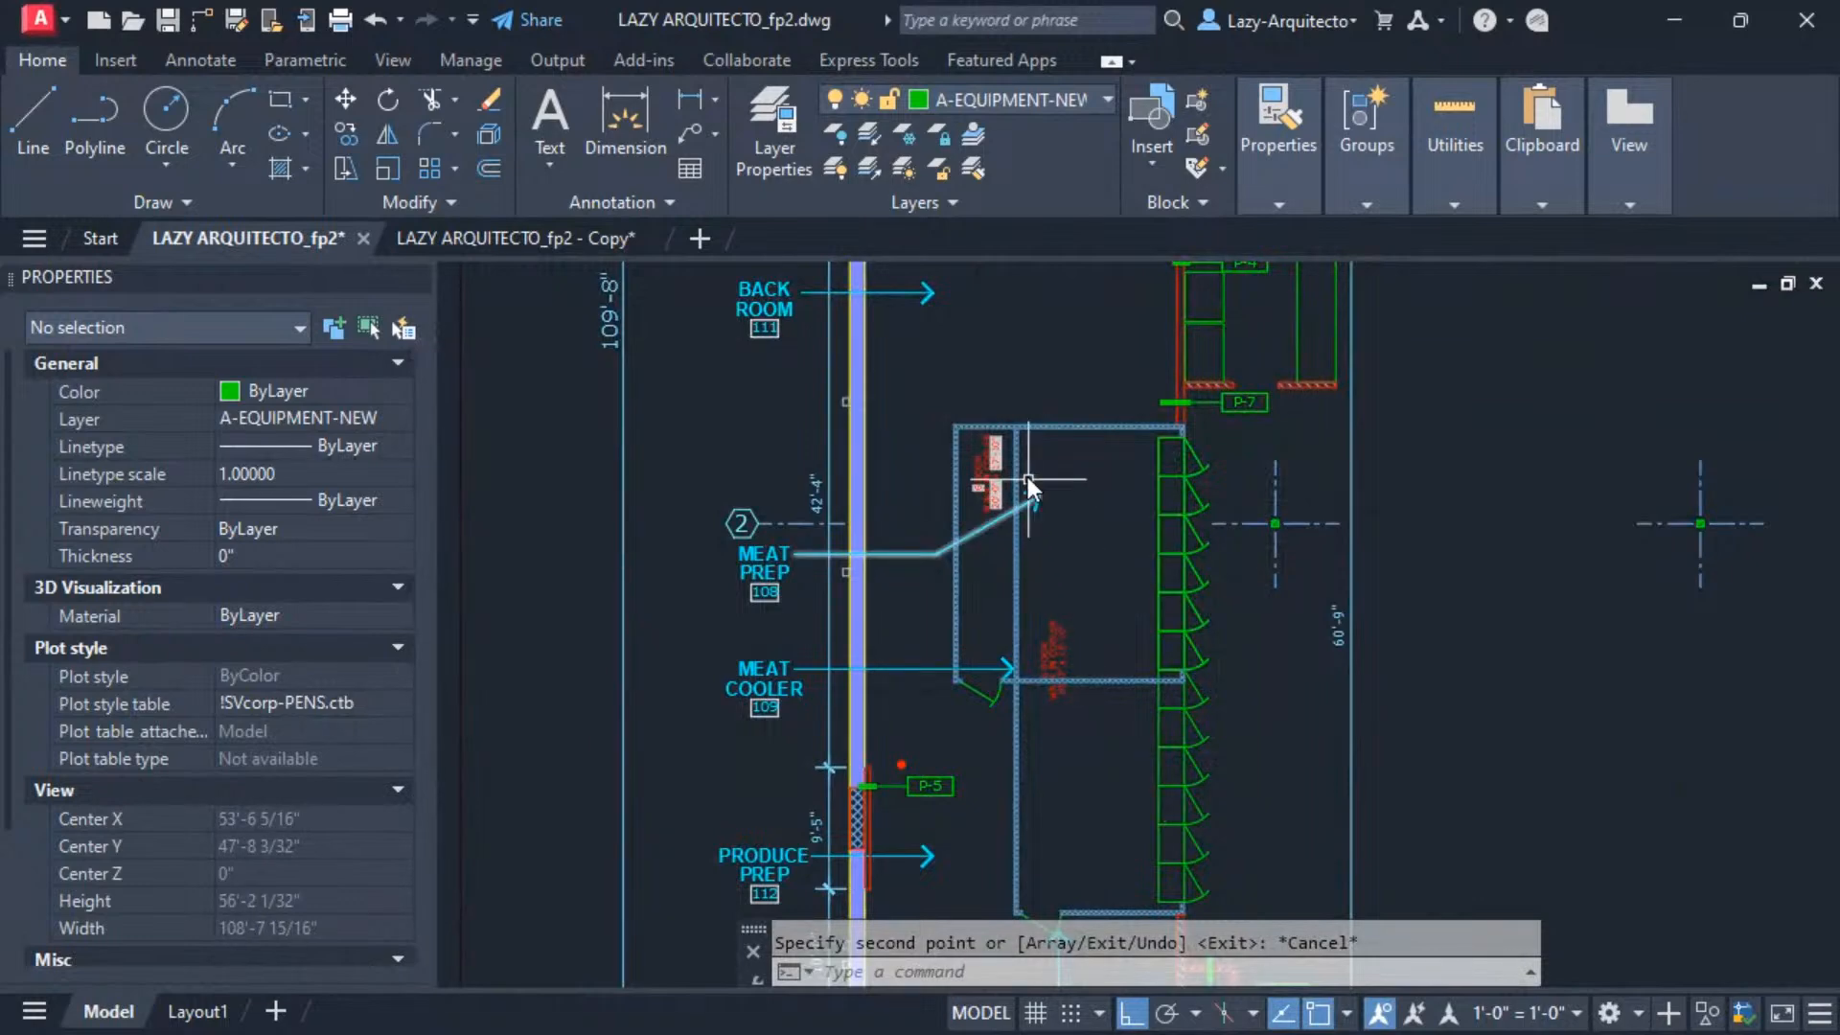
Delete the old meat cooler's walls, doors and label, keeping the hatched wall at its south end out of the selection.
left_click(1006, 412)
scroll(1041, 439, "down", 3)
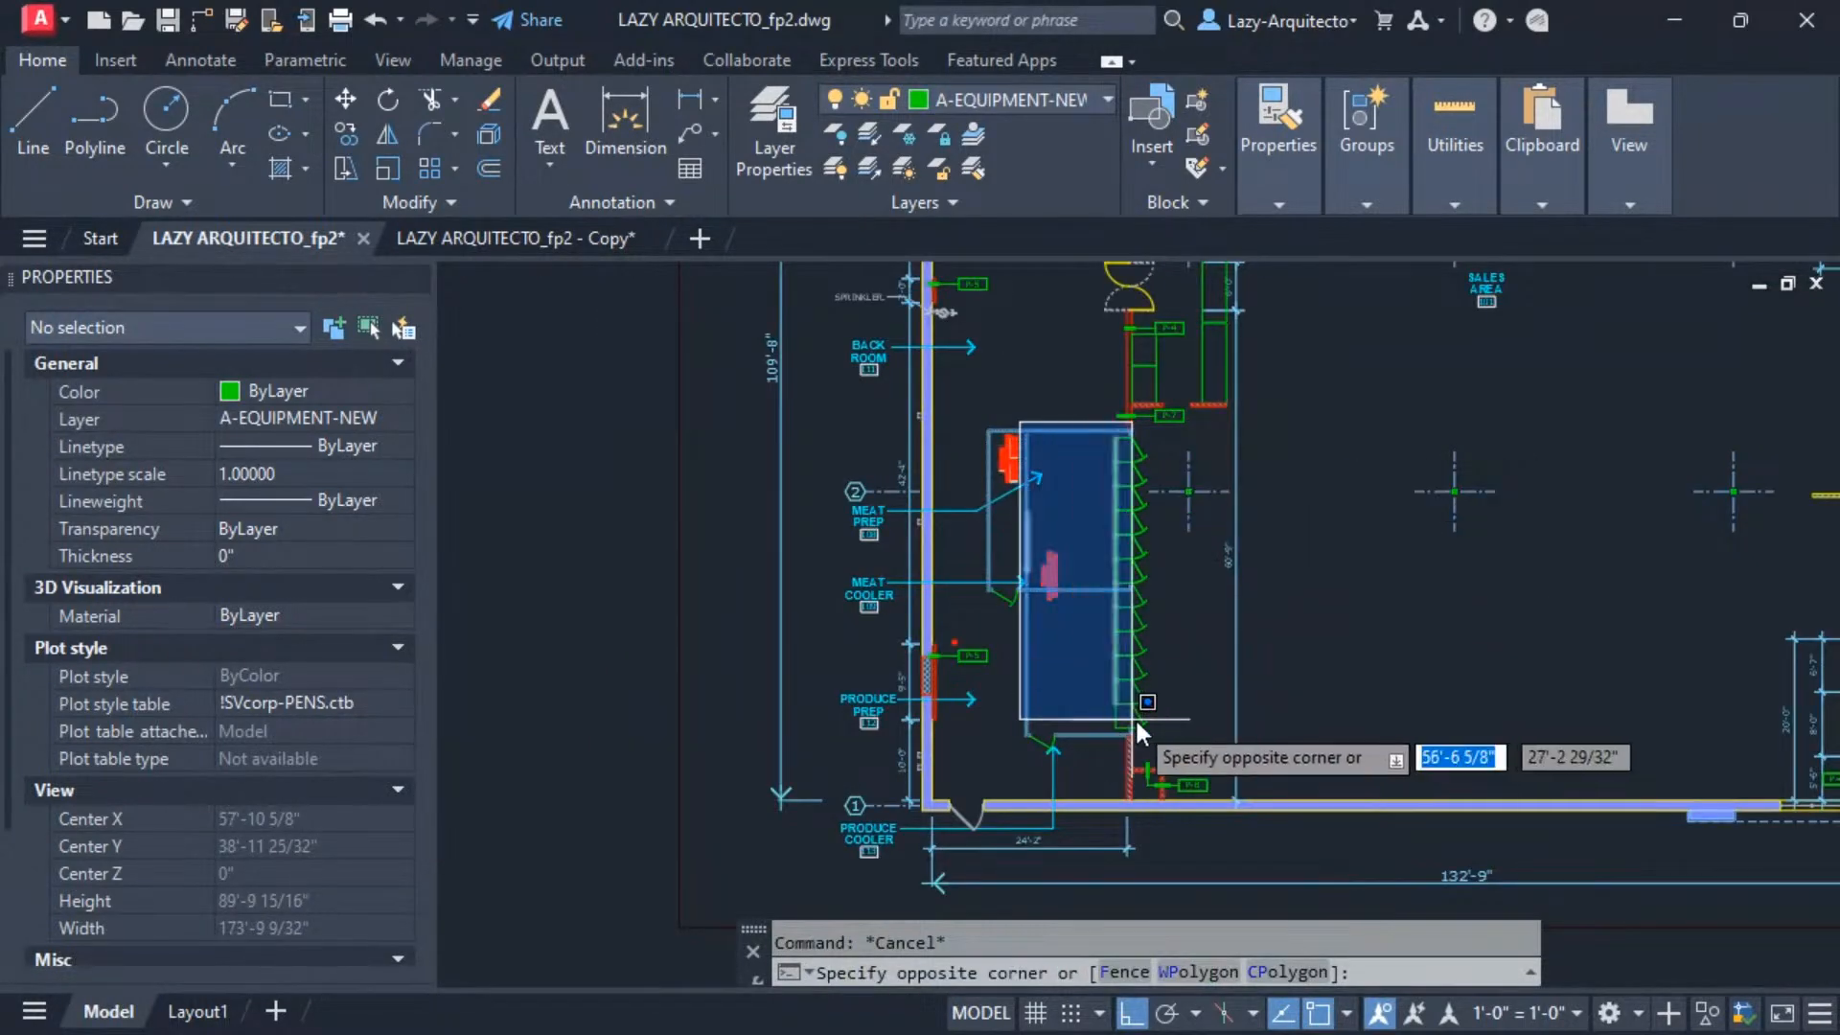
left_click(1158, 750)
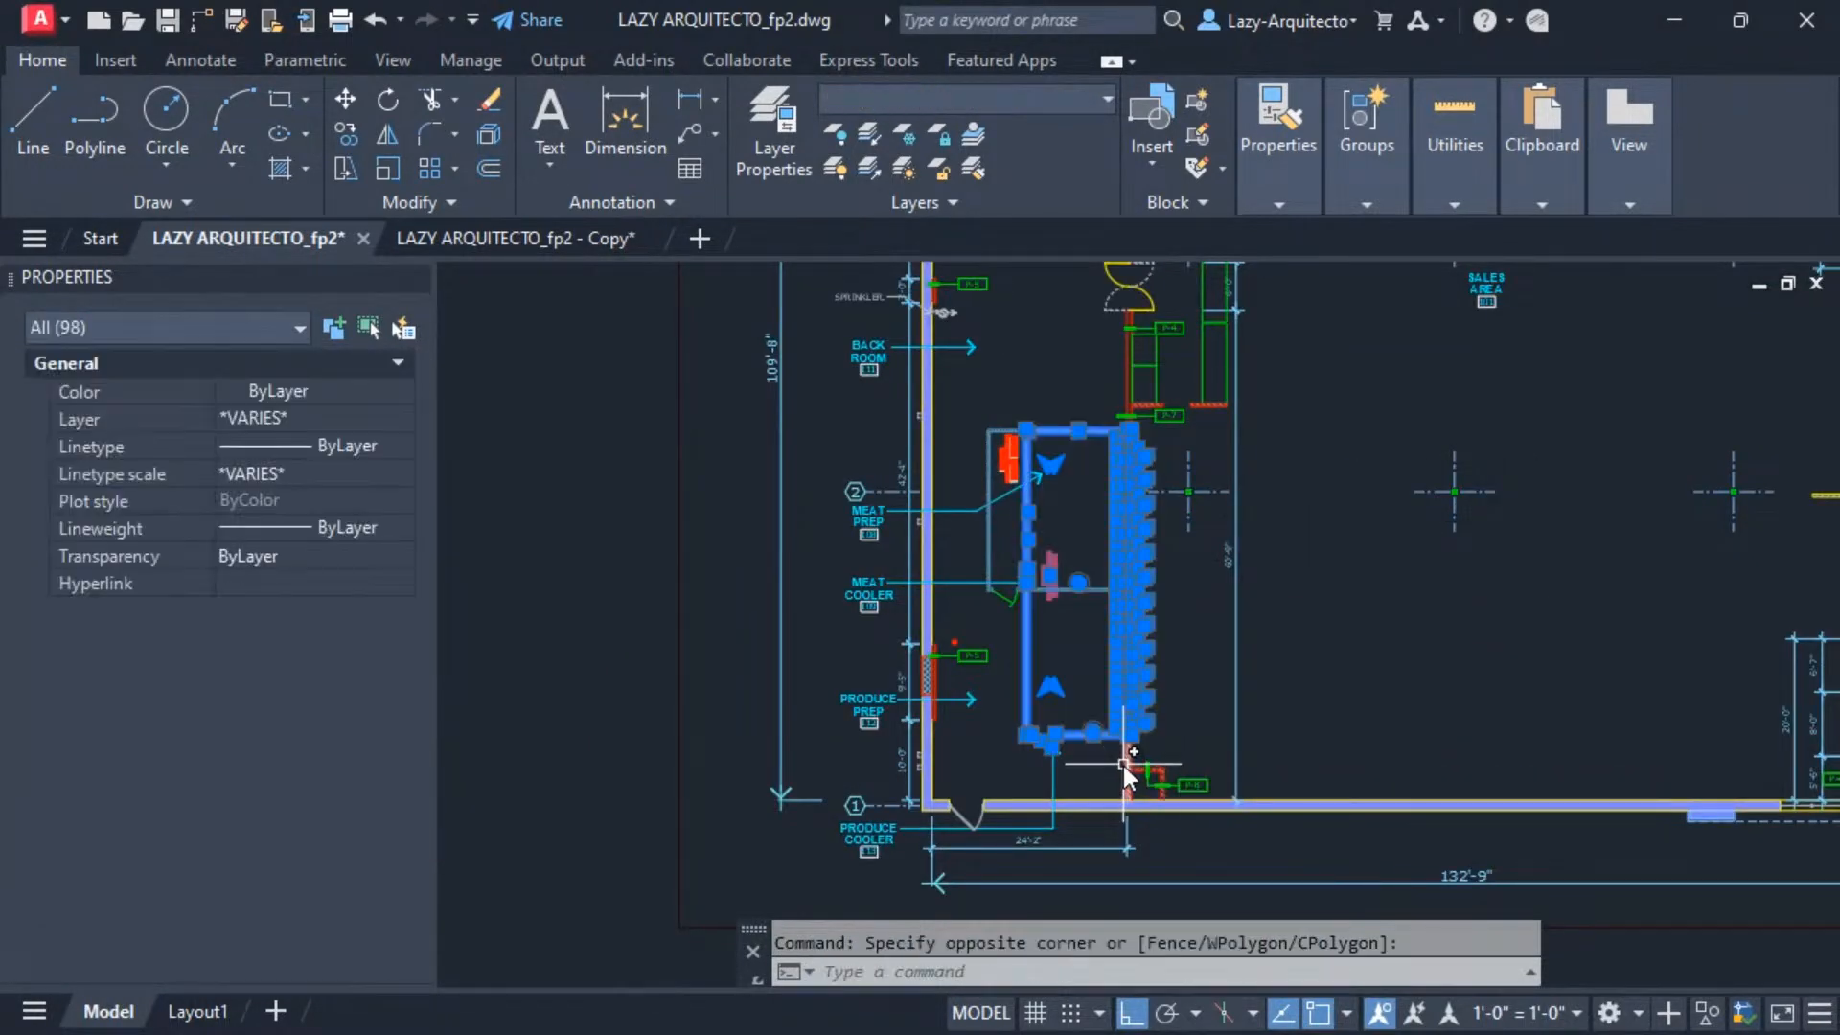
scroll(1123, 766, "up", 8)
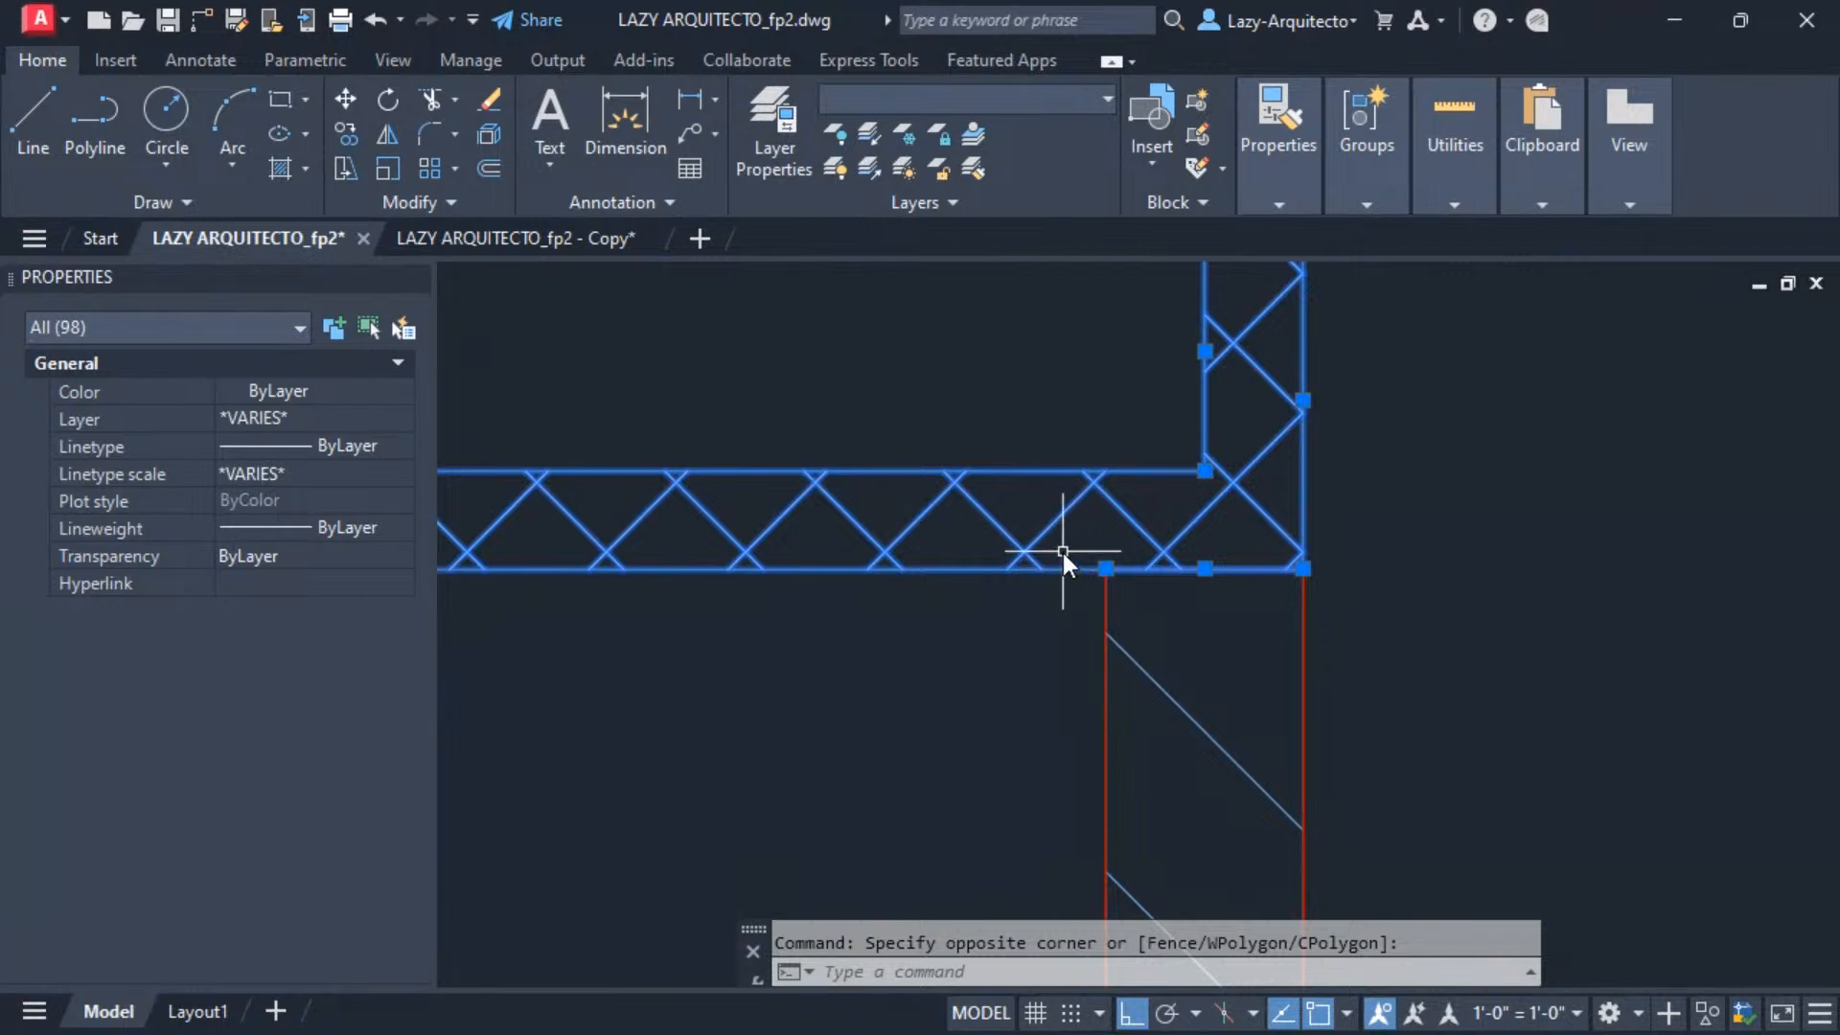
left_click(1061, 549, "shift")
left_click(1371, 716, "shift")
scroll(1099, 793, "down", 9)
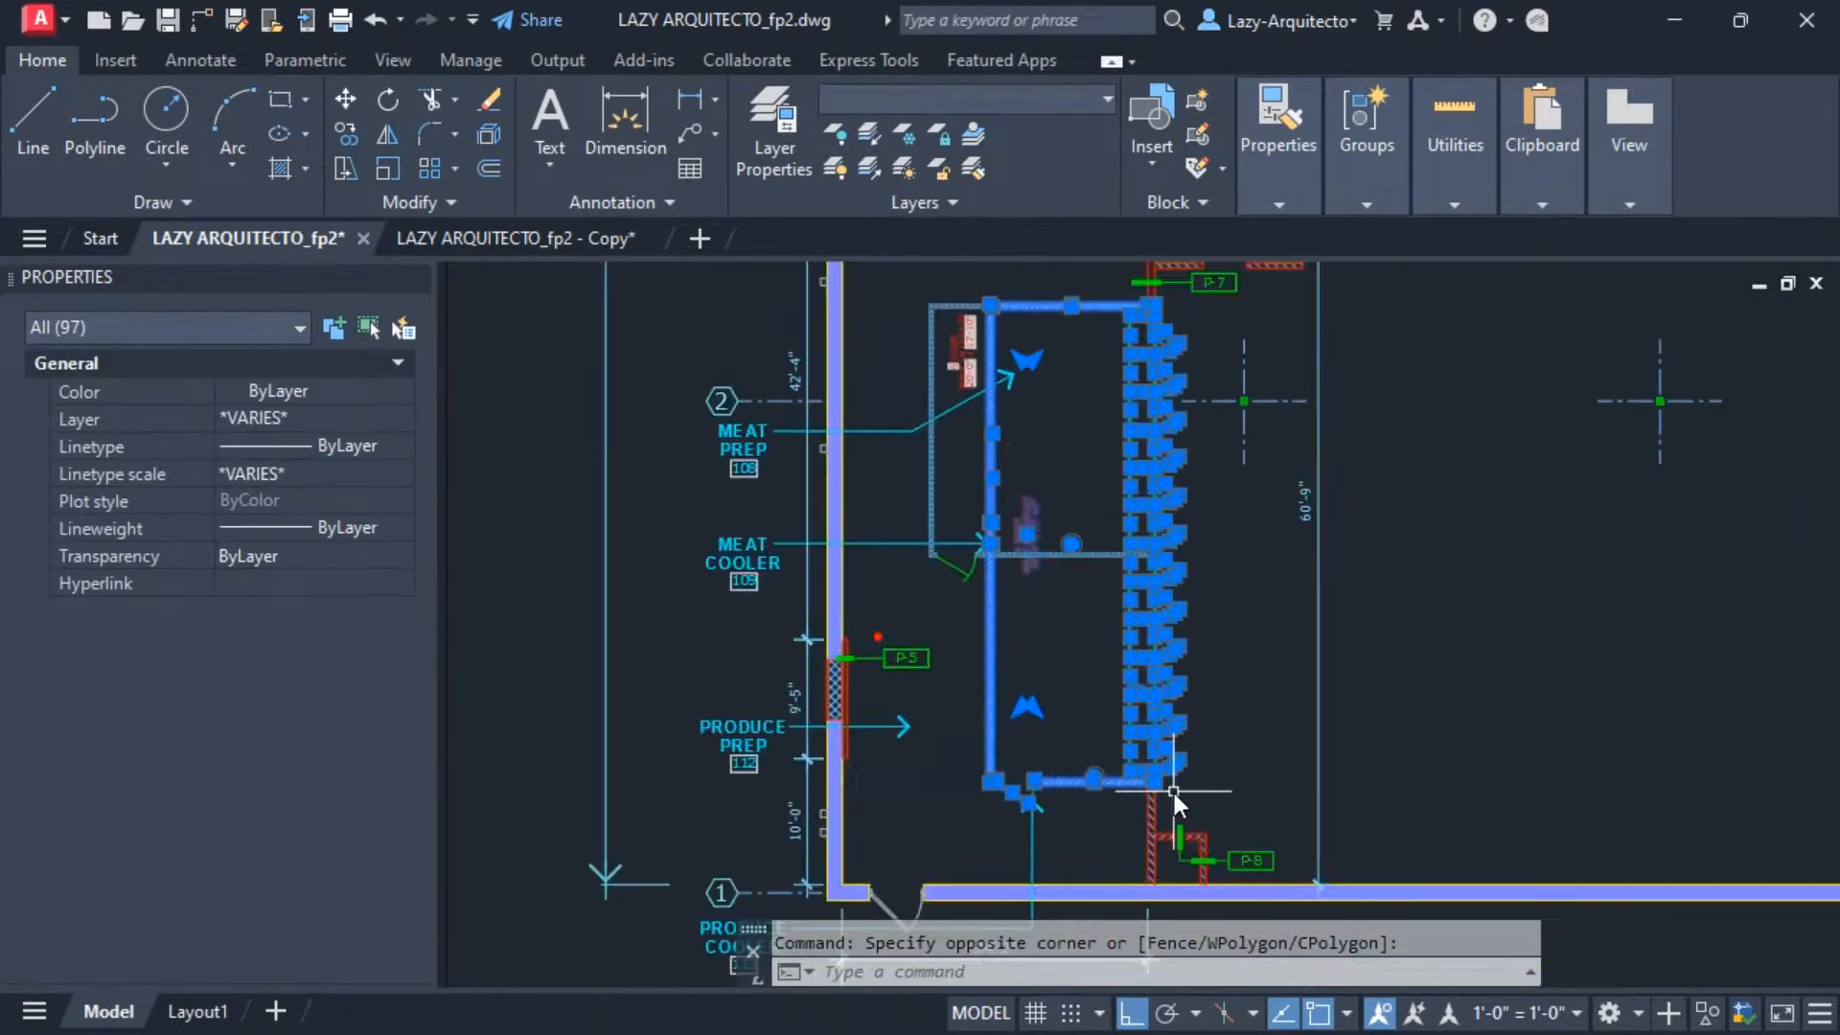
key("Delete")
Stretch the copied cooler block to 38'-0" by 12'-9", filling the space down to the hatched wall's end.
middle_click_drag(1120, 430, 1125, 442)
left_click(1126, 444)
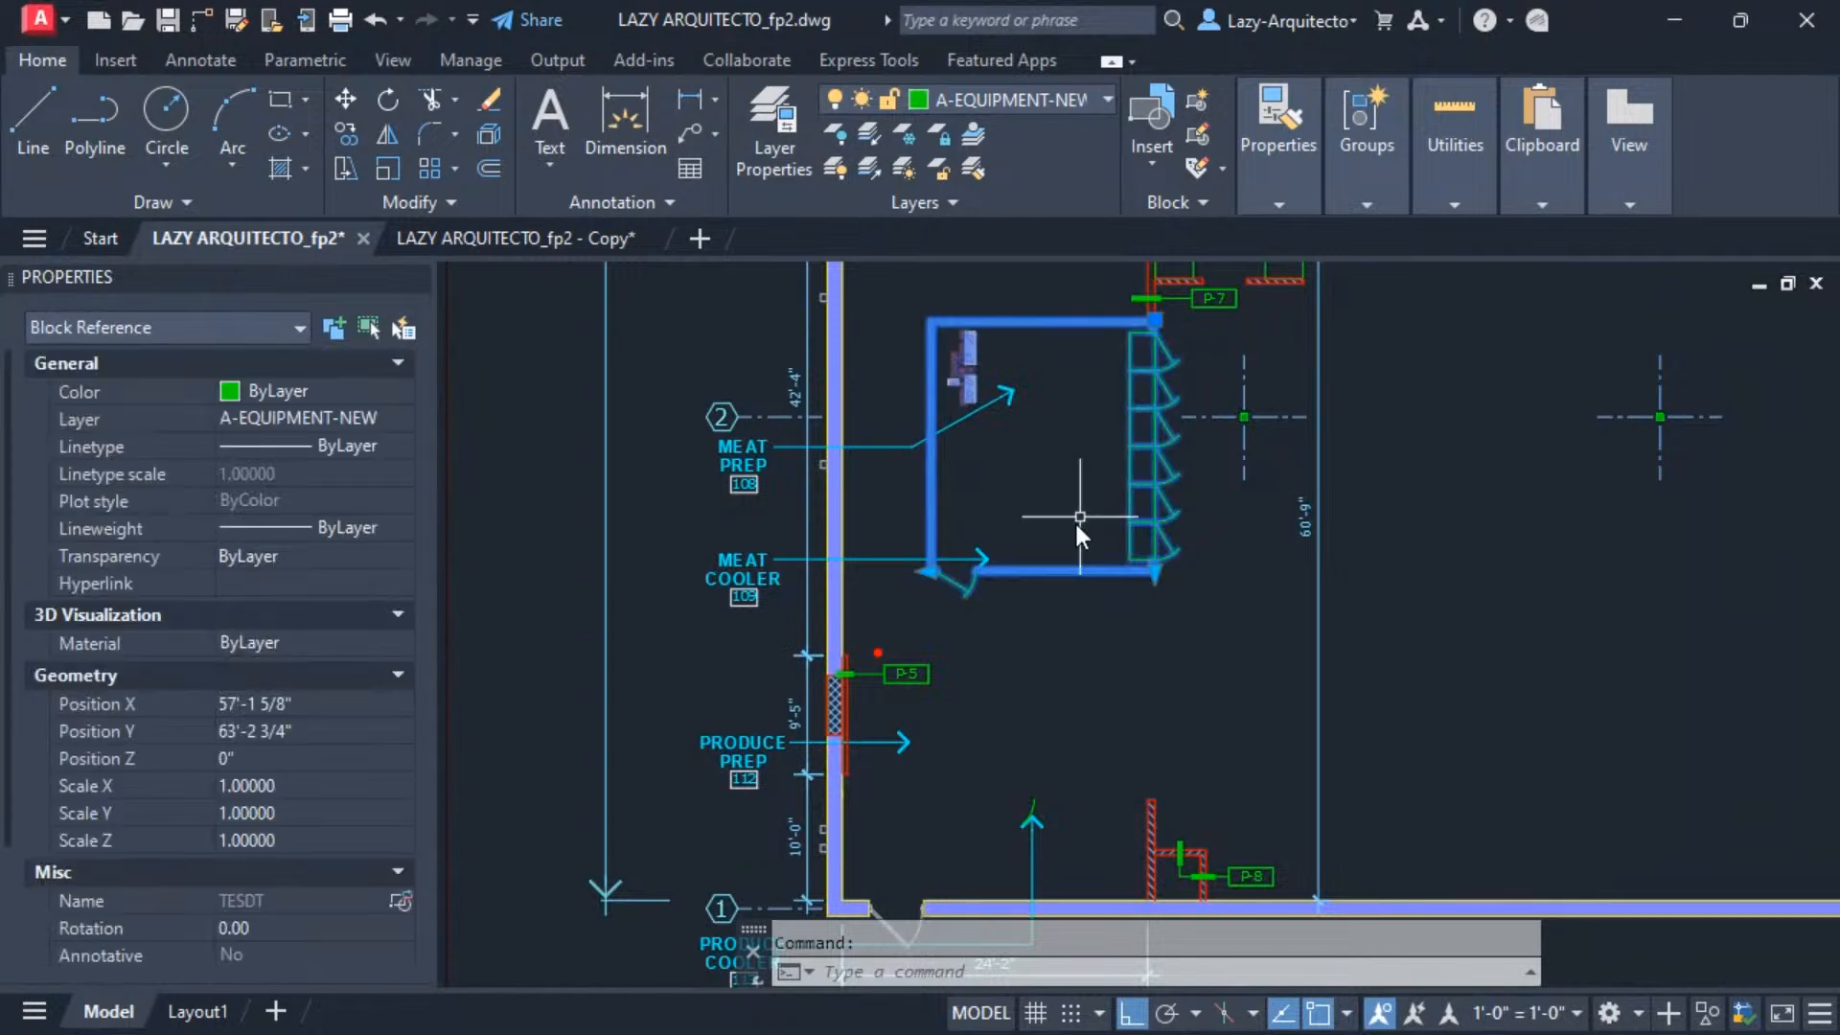
left_click(940, 569)
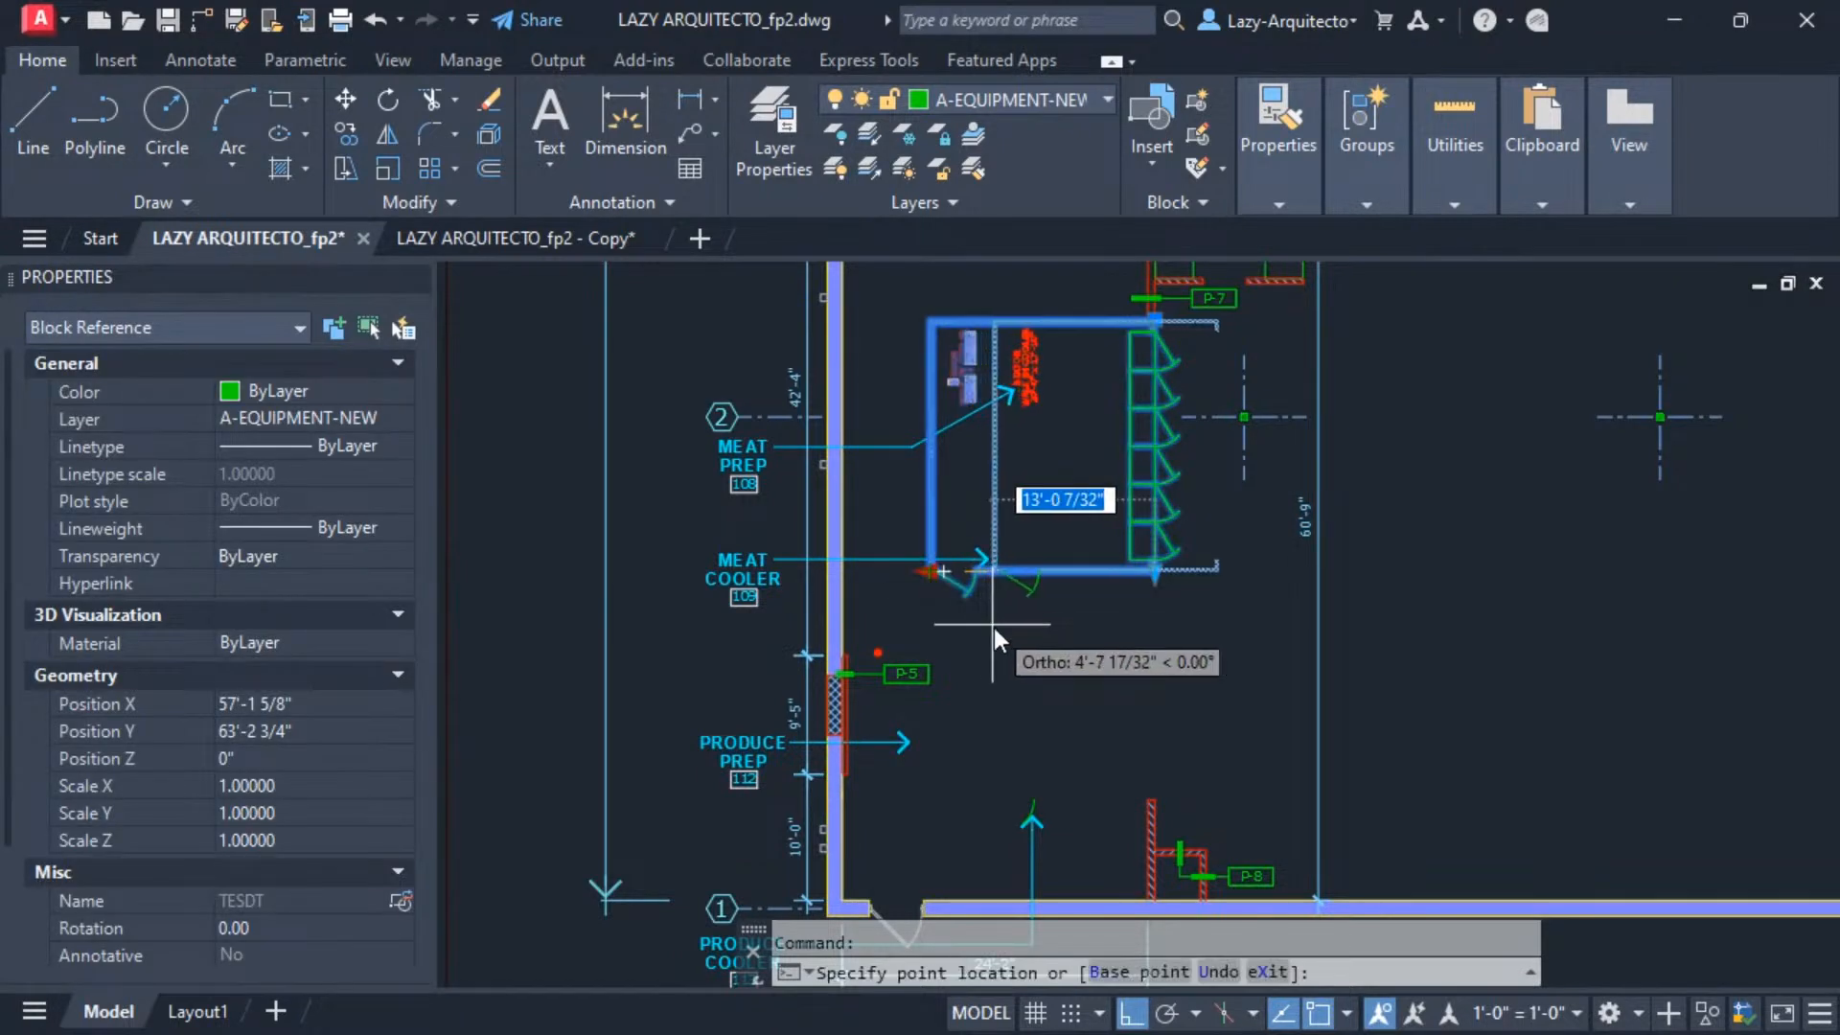
left_click(1136, 797)
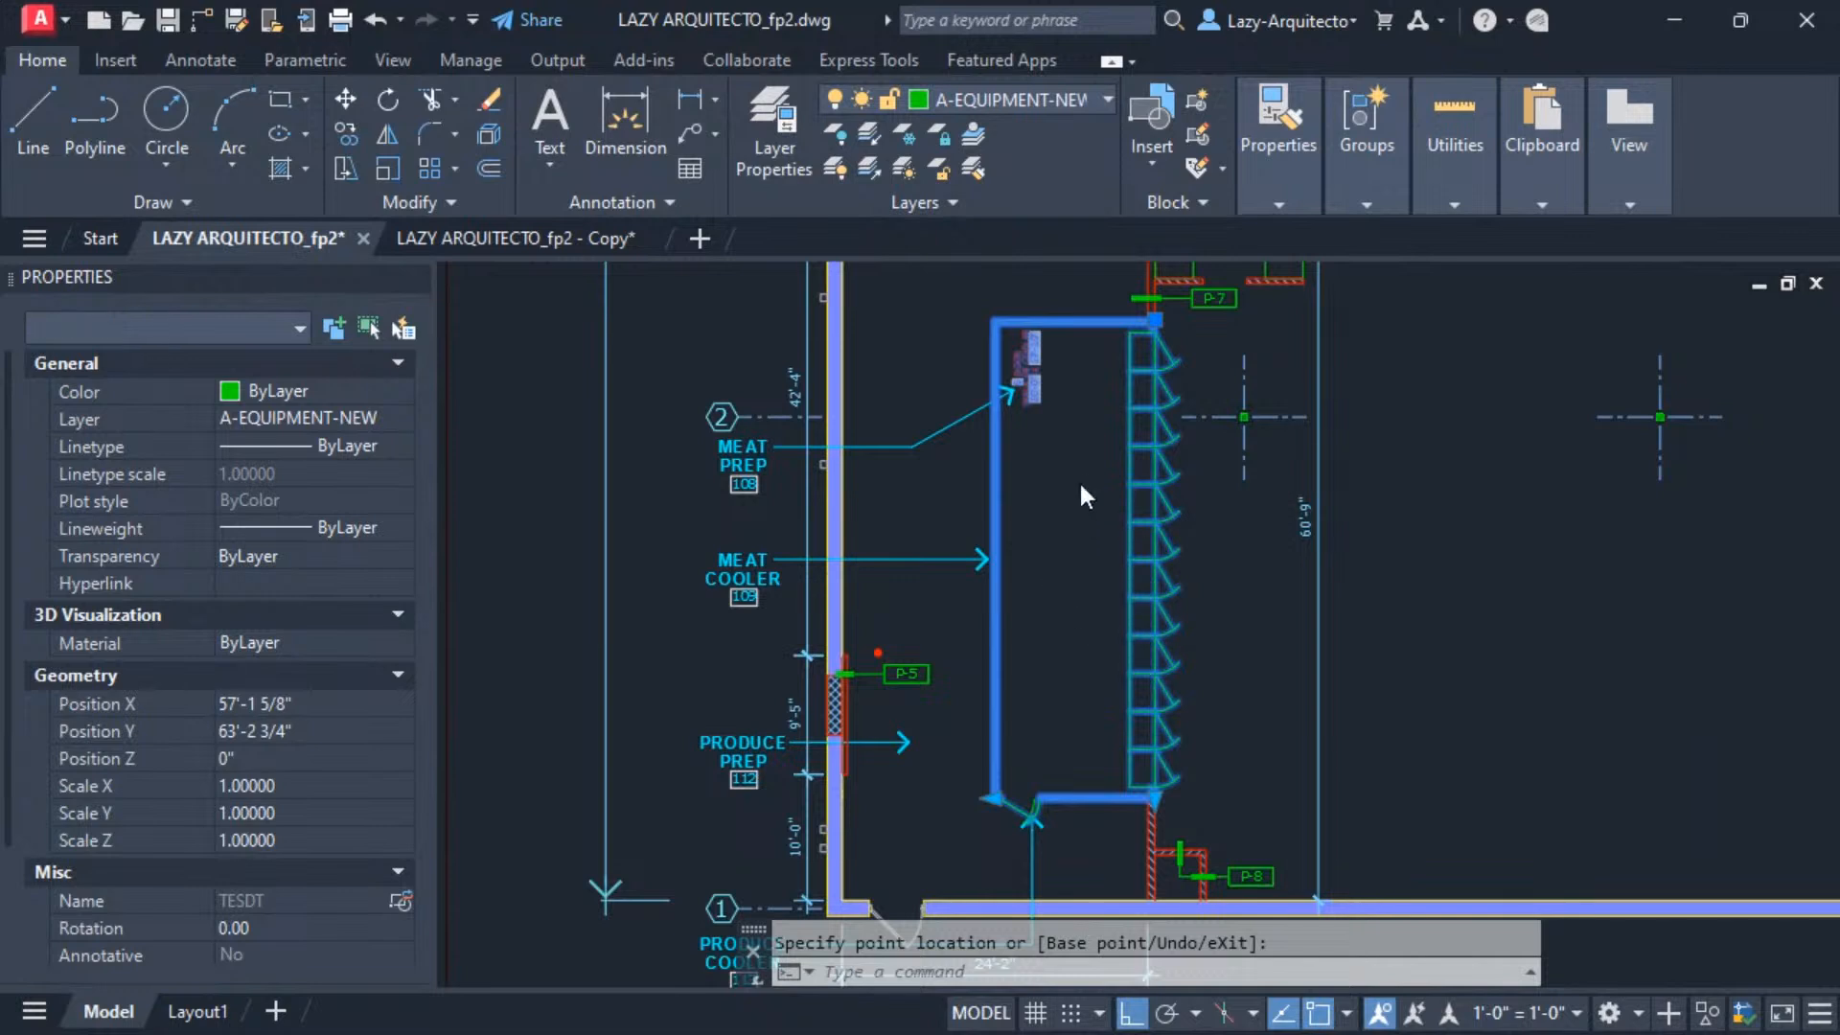
key("Escape")
Regenerate the drawing with REGENALL to update the fields in the meat cooler's label.
type("REA")
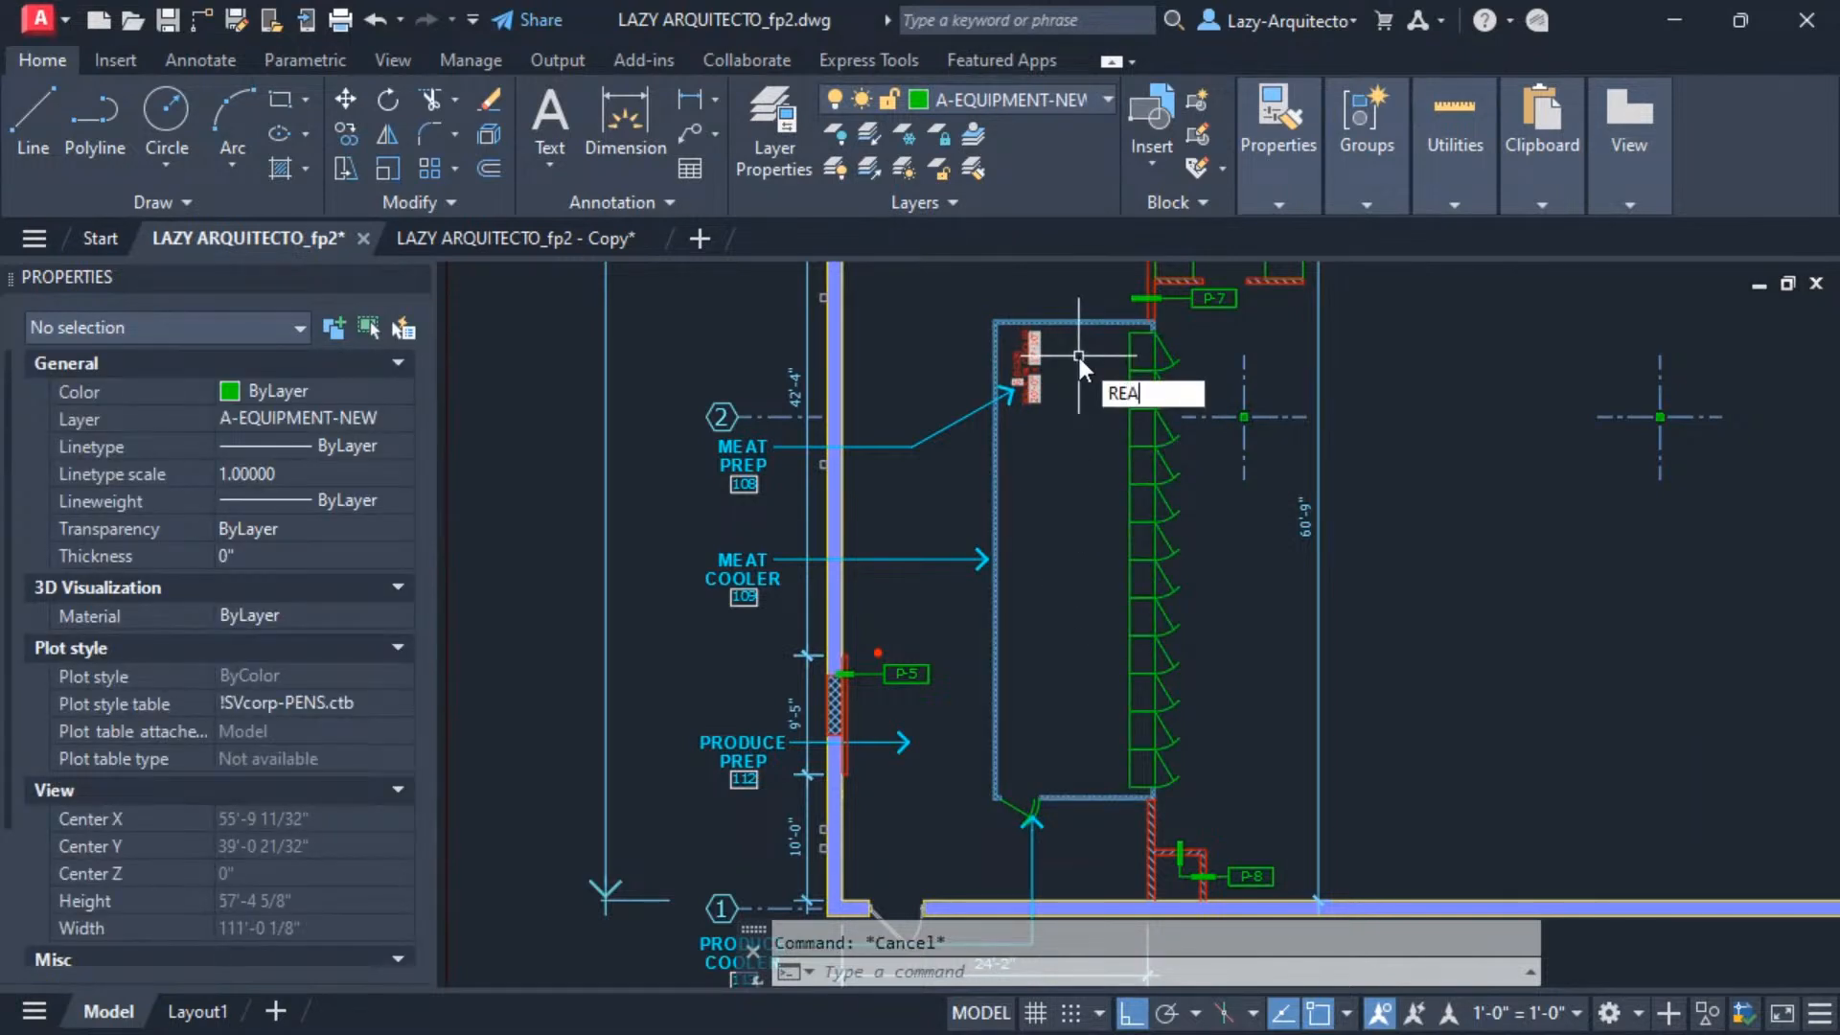
key("Return")
scroll(1077, 352, "up", 2)
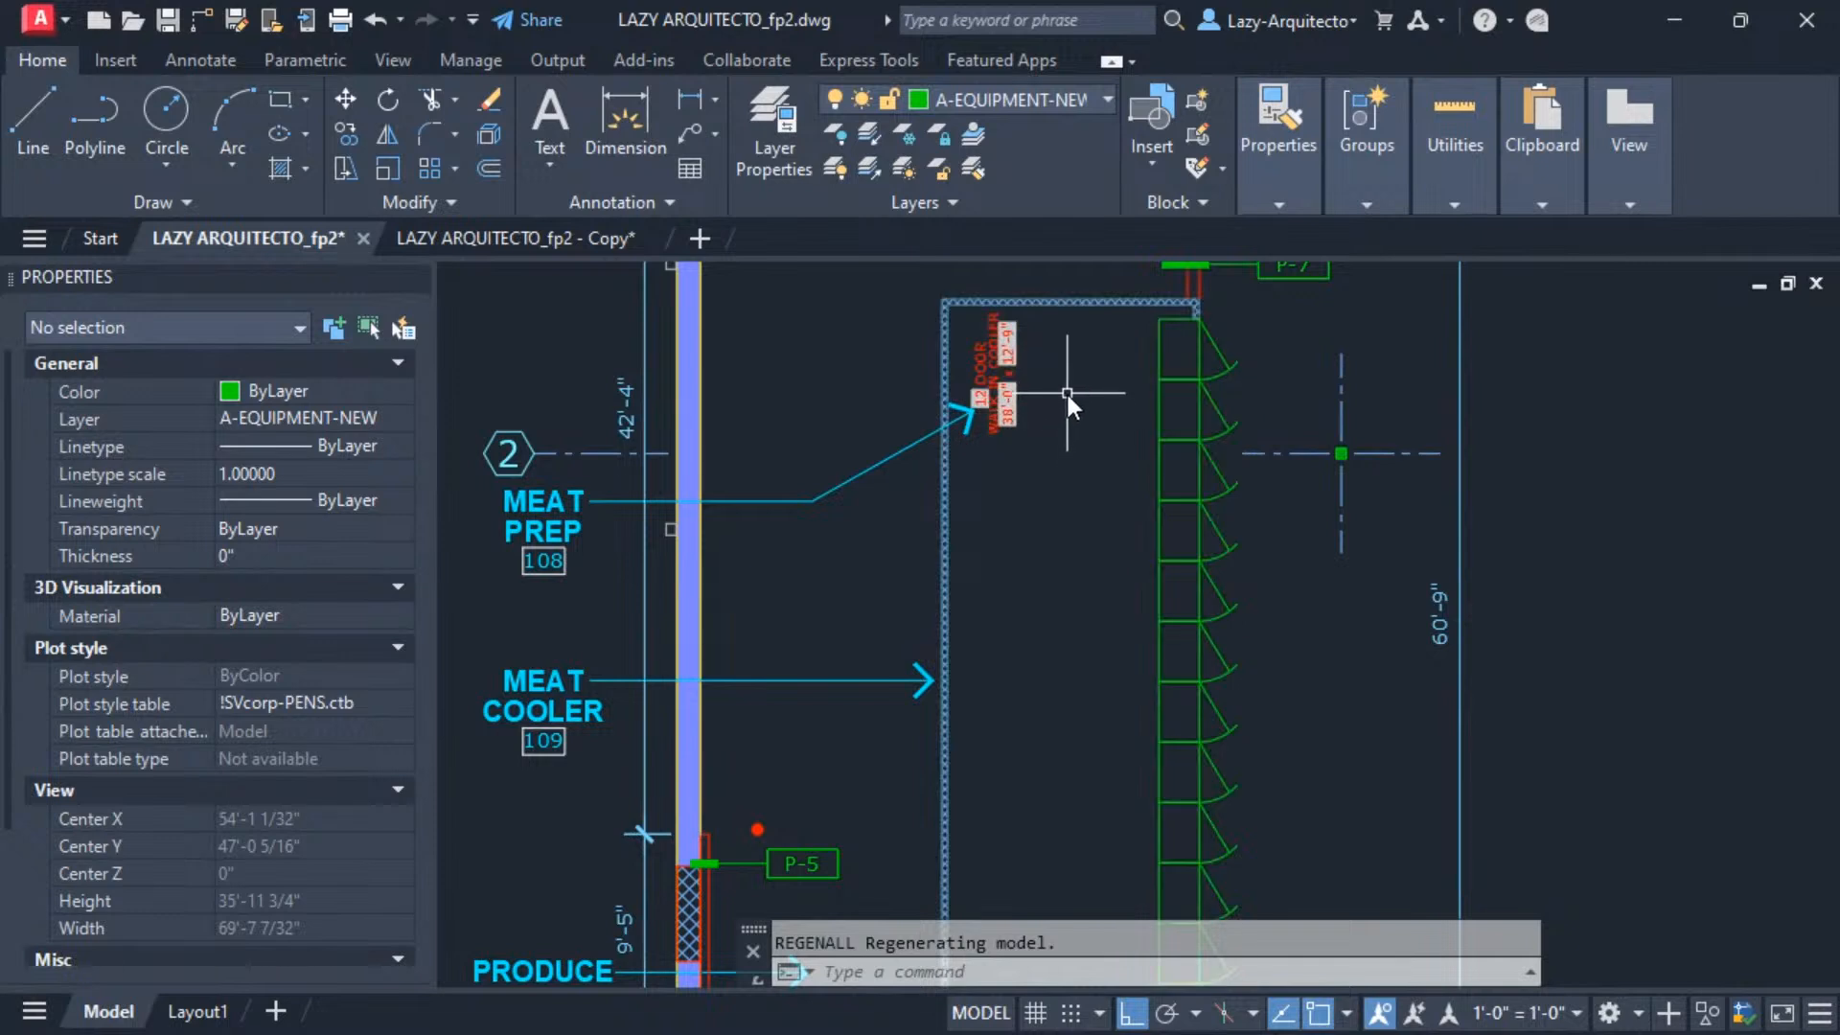
scroll(1066, 389, "down", 2)
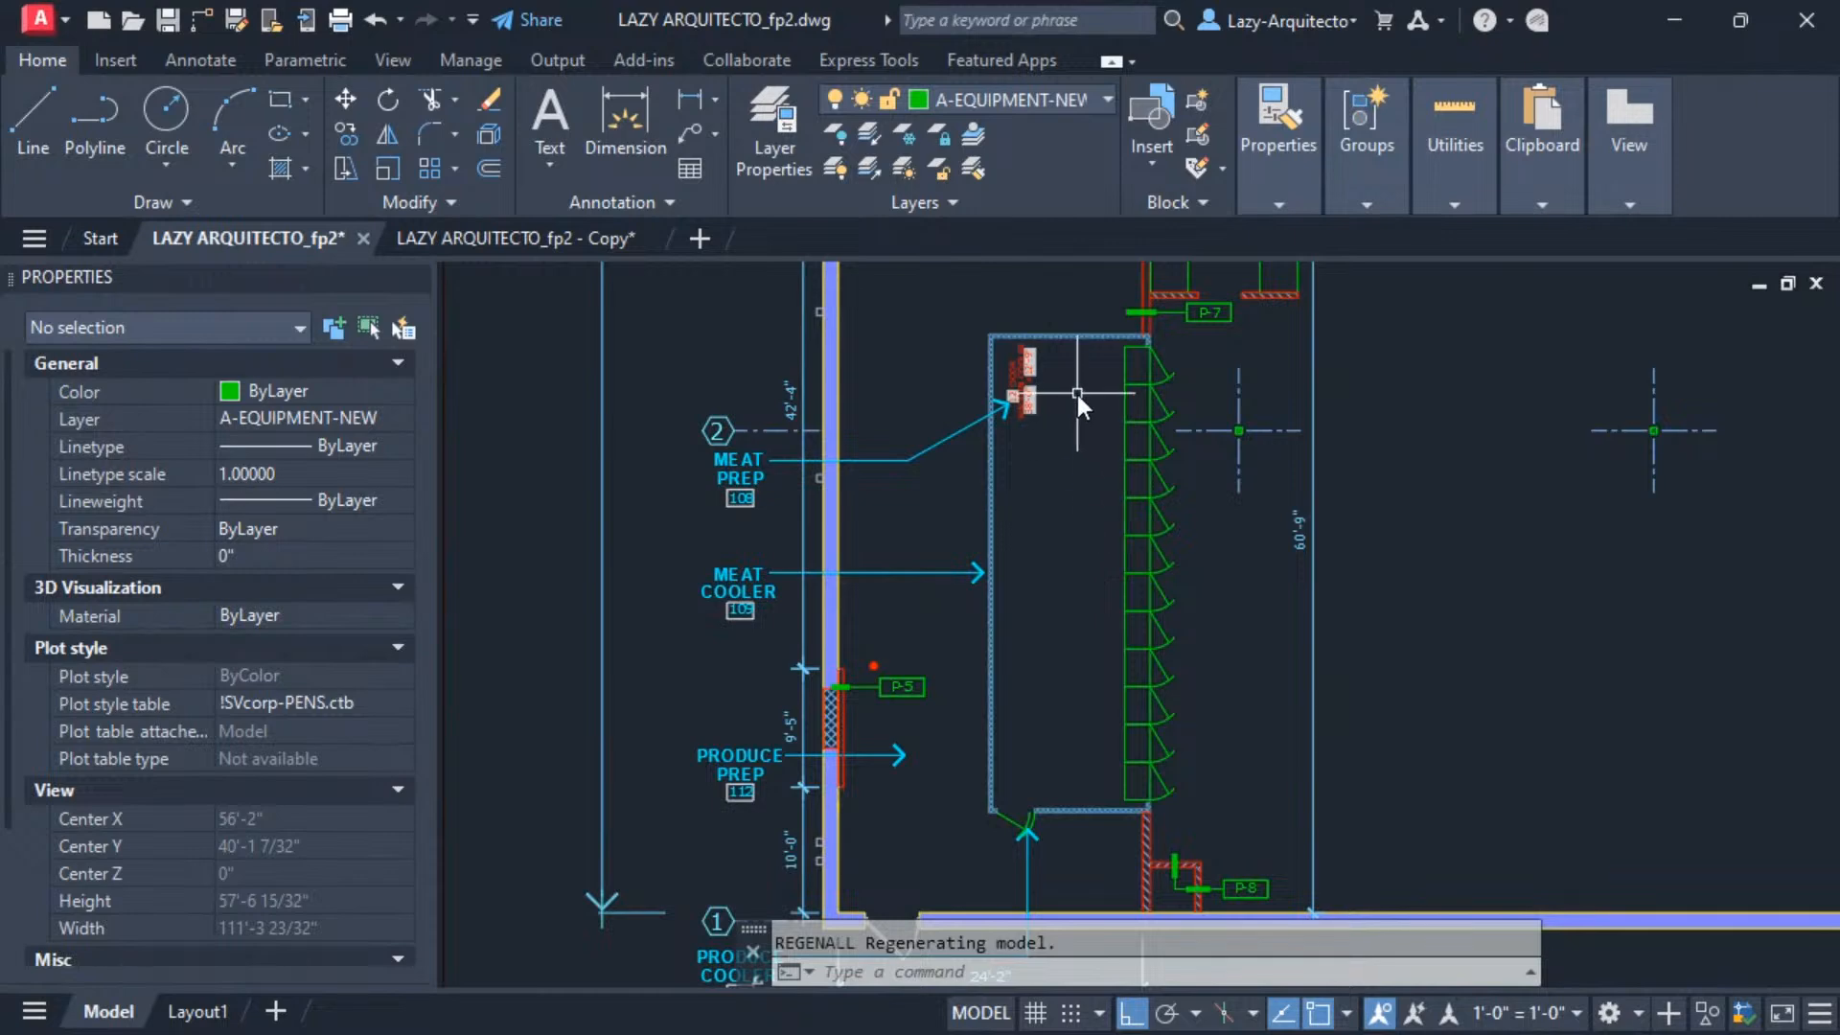
Delete the leftover door swing arc at the south end of the meat cooler.
key("Escape")
left_click(968, 764)
left_click(1051, 842)
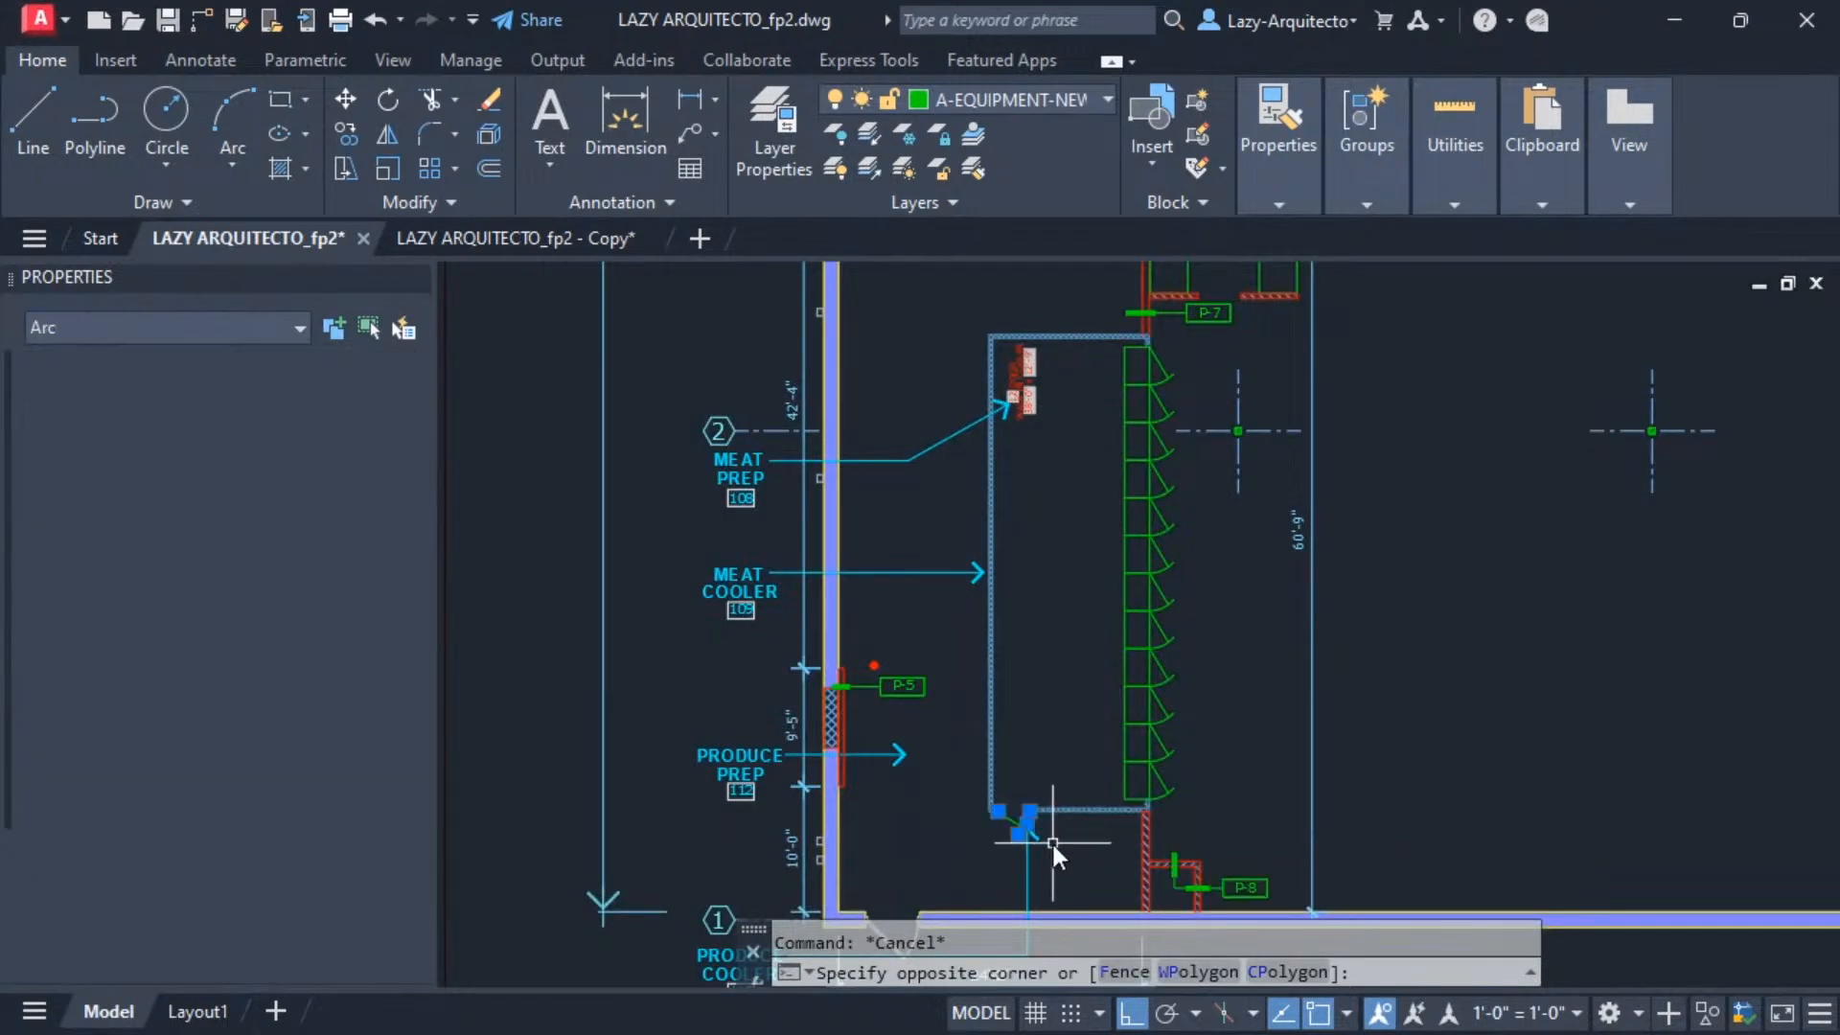
key("Delete")
Open the dairy cooler's block definition for editing.
scroll(1165, 412, "up", 2)
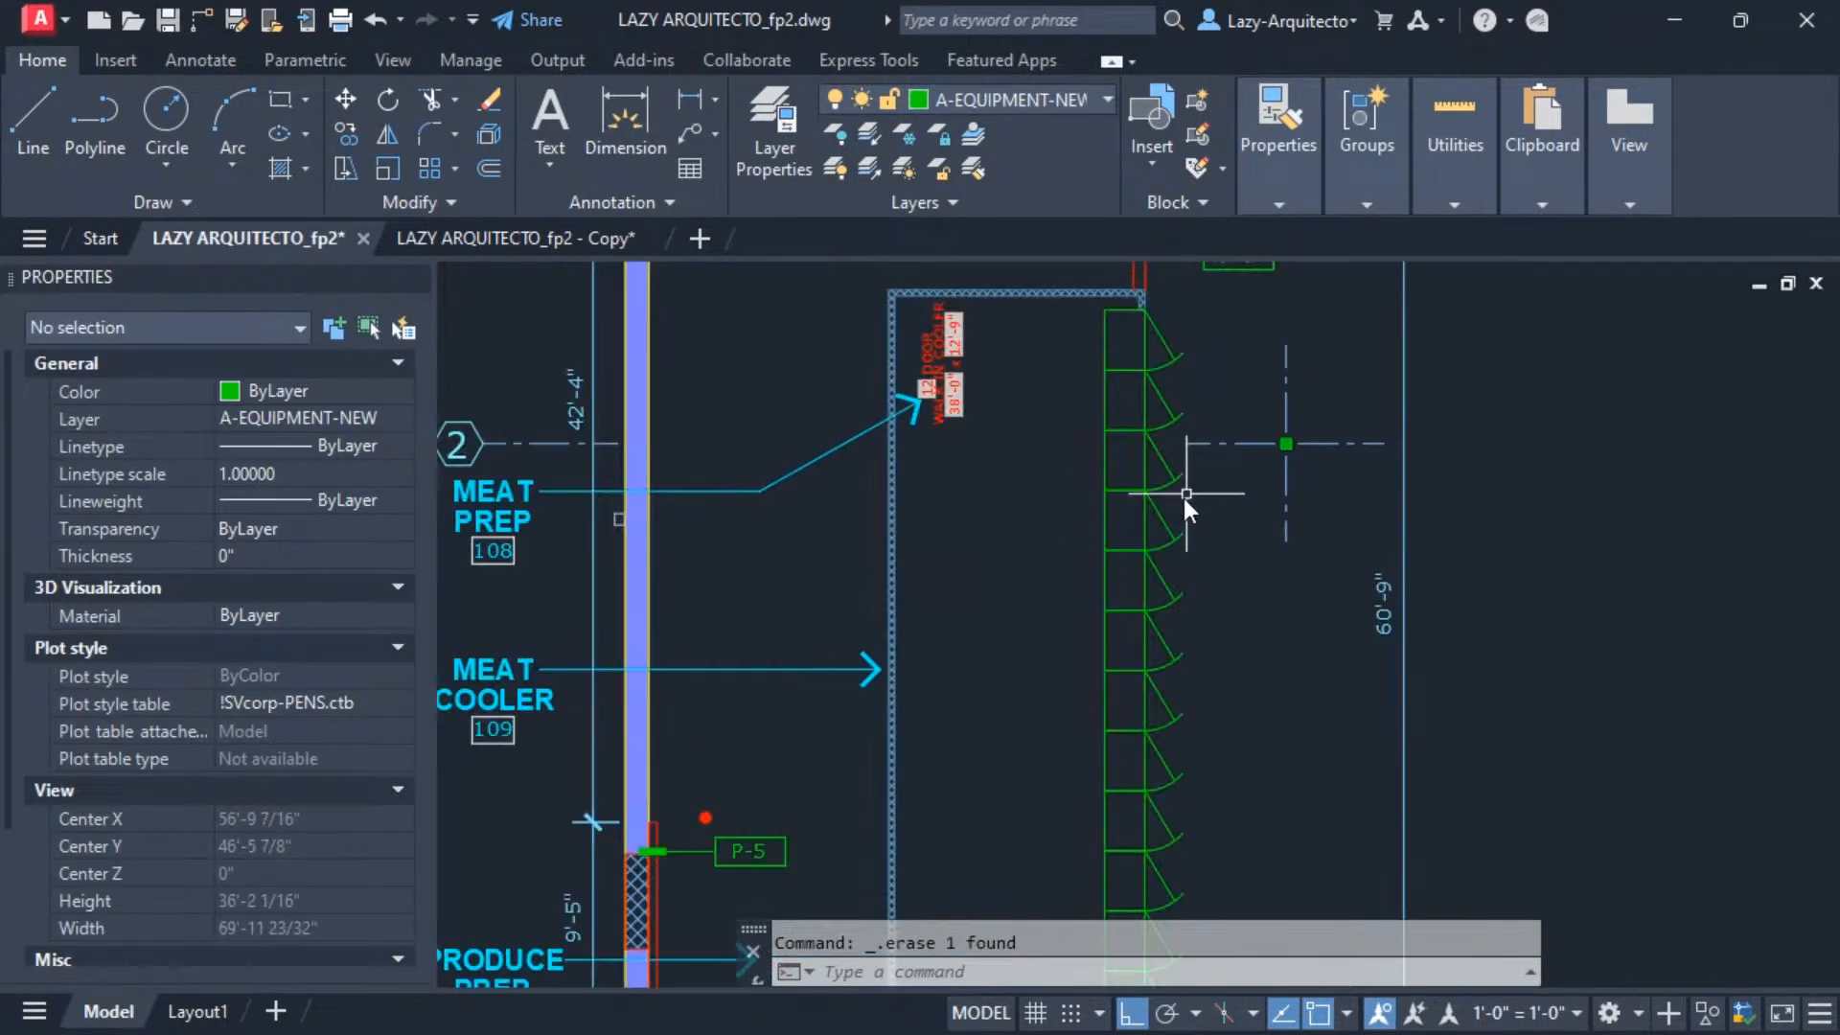
scroll(1177, 498, "down", 3)
middle_click_drag(1141, 503, 1107, 767)
middle_click_drag(1160, 408, 1115, 722)
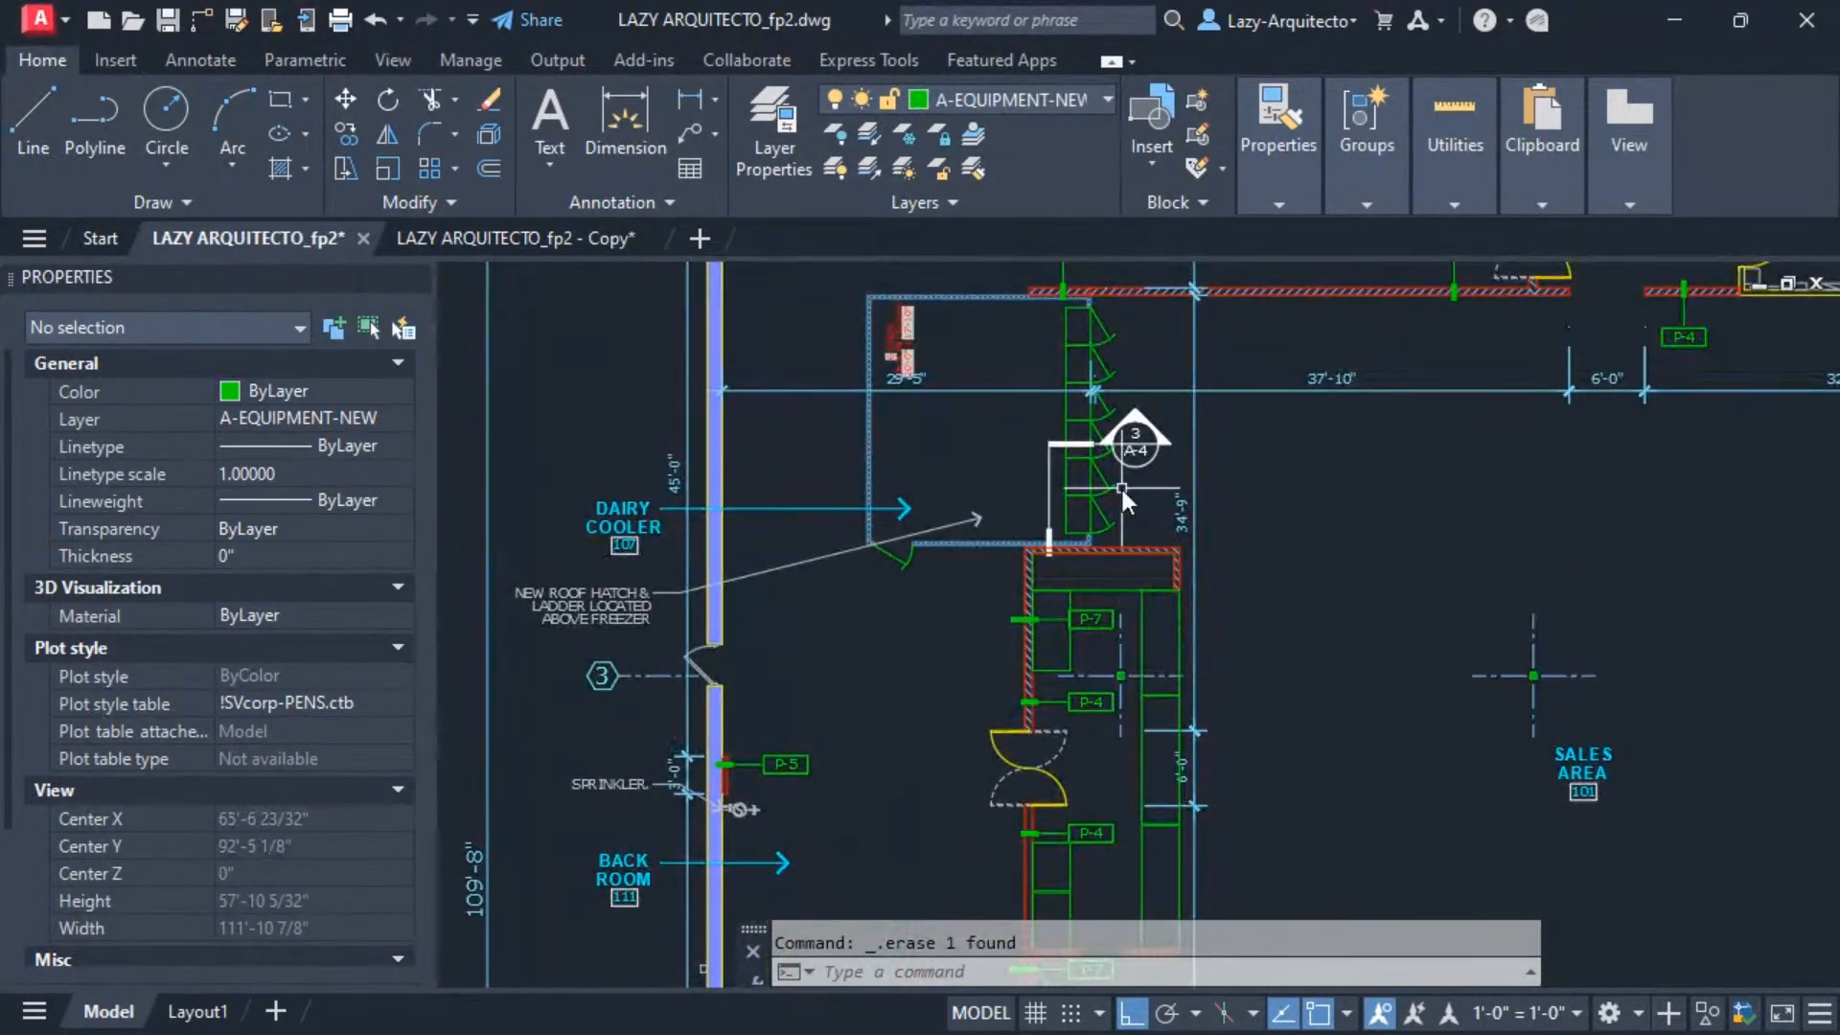
double_click(898, 309)
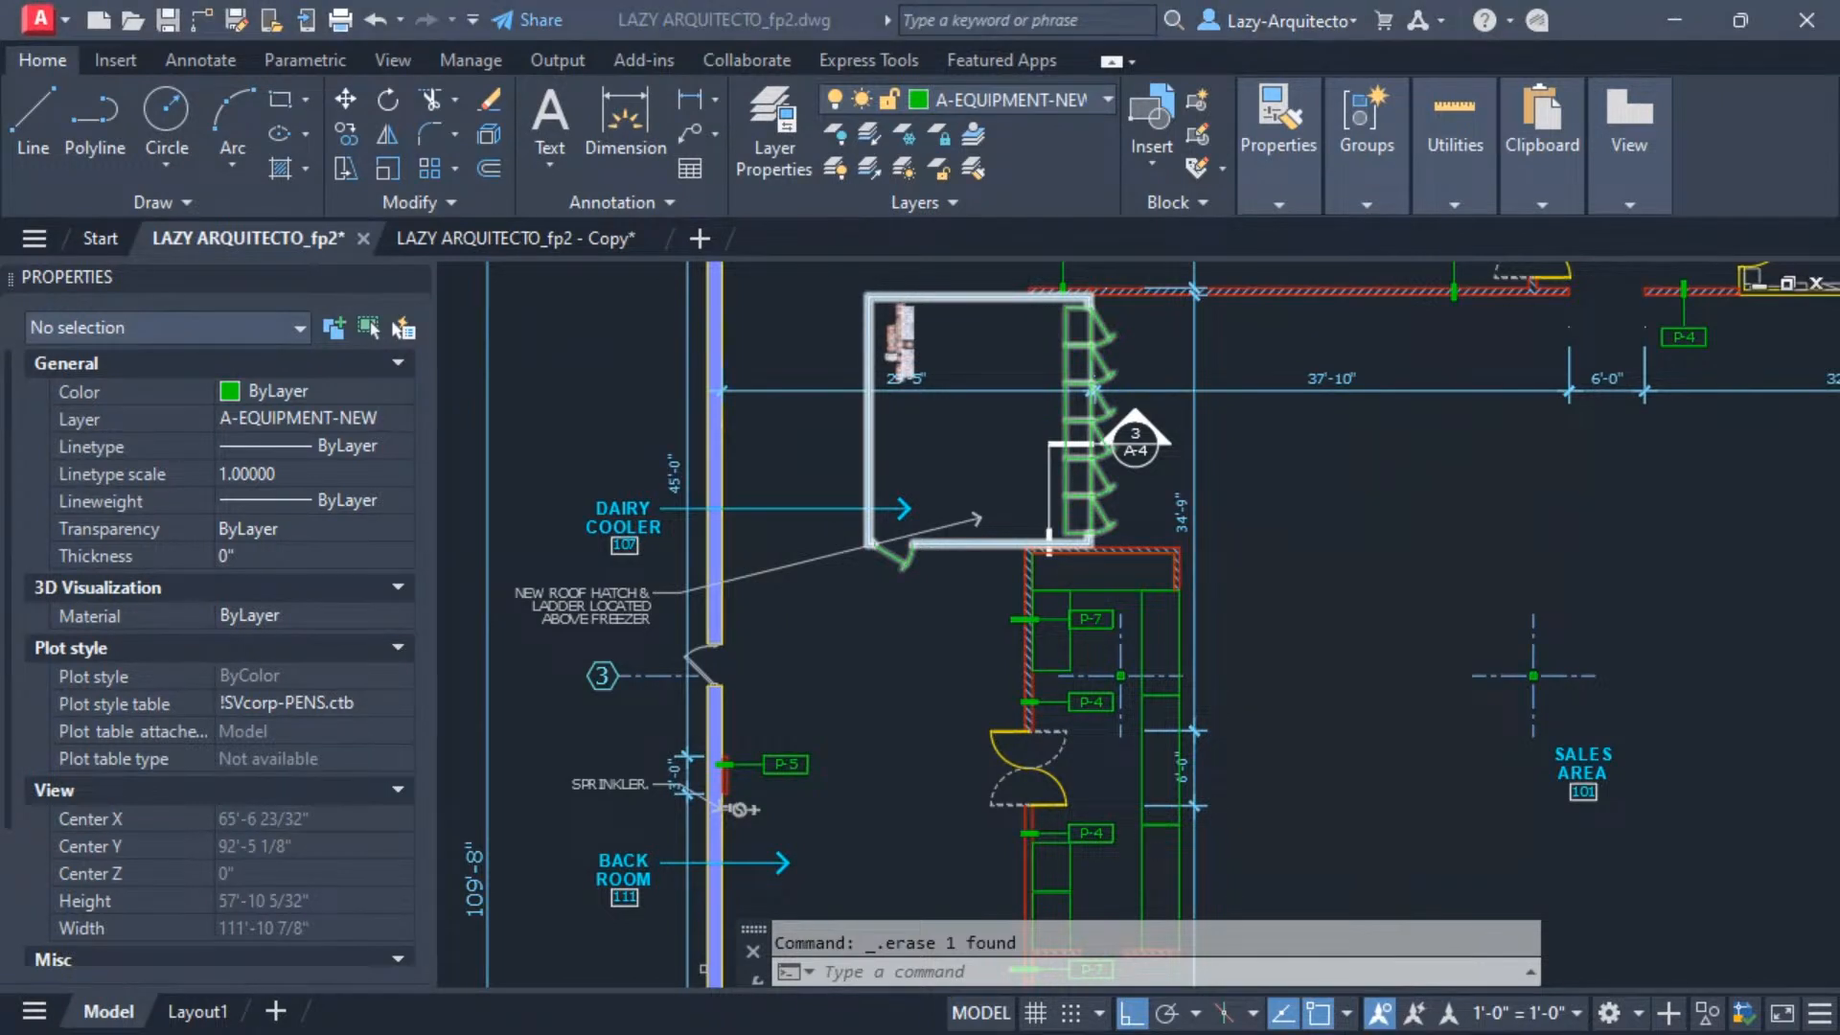